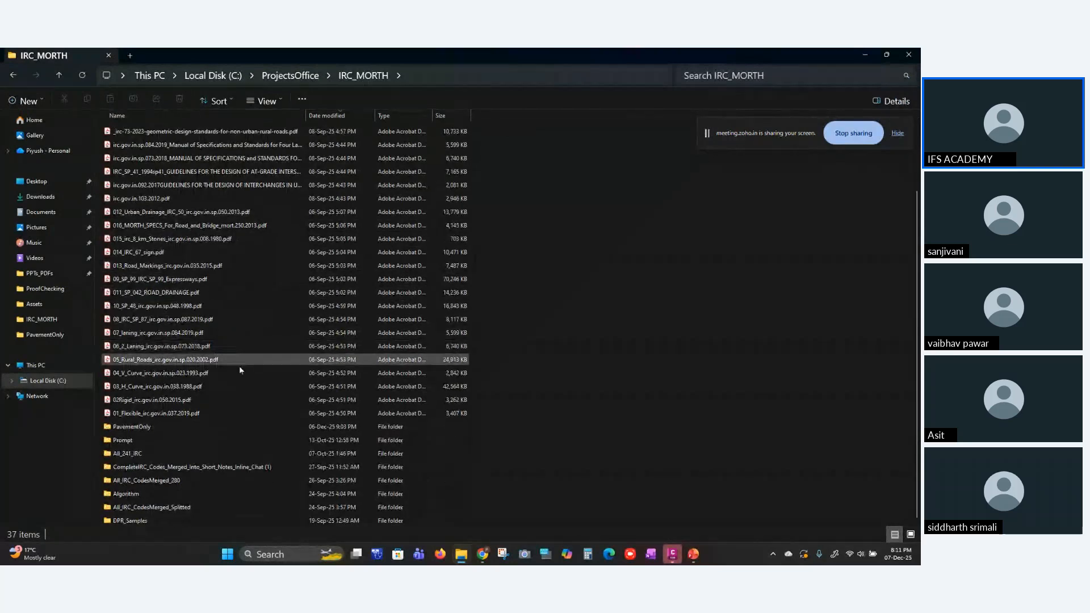
- Open 036pavement-design-report-2_OCRed.pdf from the PavementOnly folder and look through its contents and list of annexures
{"action": "double_click", "coordinate": [216, 431]}
{"action": "scroll", "coordinate": [211, 420], "scroll_direction": "down", "scroll_amount": 10}
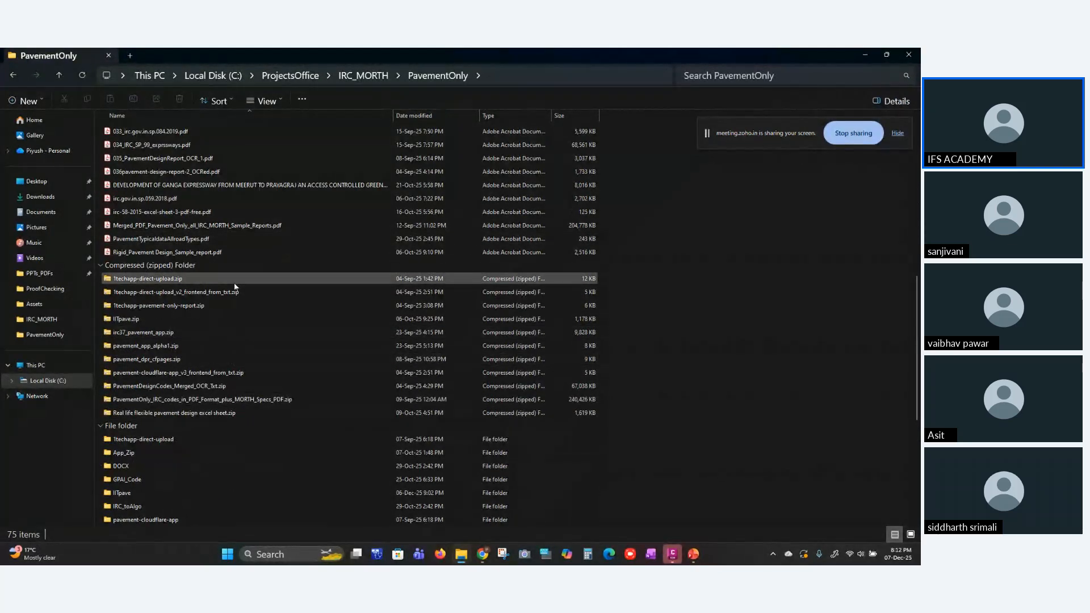
{"action": "left_click", "coordinate": [235, 172]}
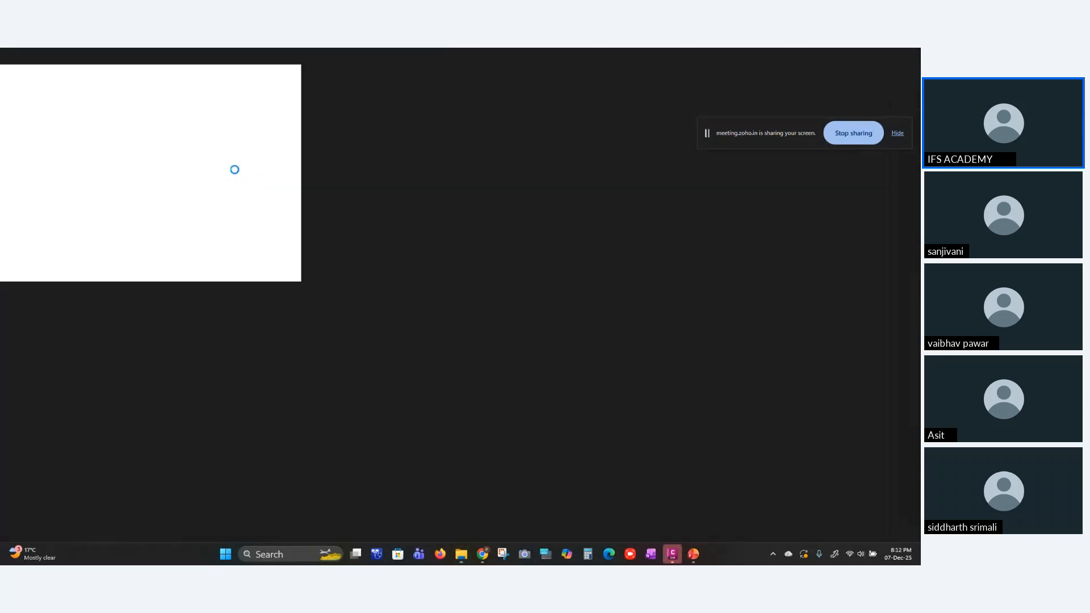
{"action": "scroll", "coordinate": [465, 232], "scroll_direction": "down", "scroll_amount": 3}
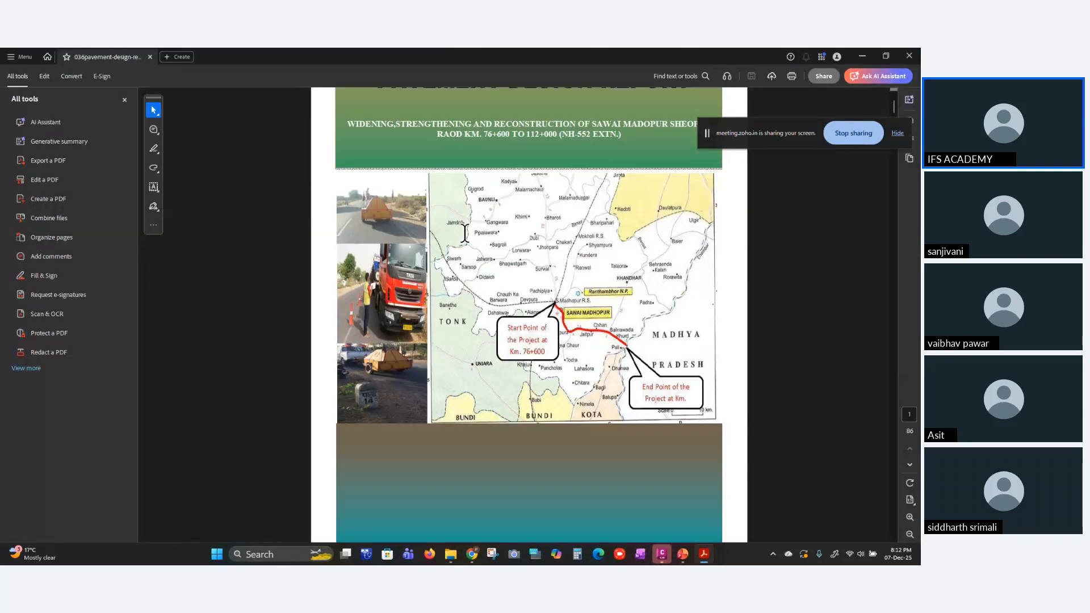
{"action": "scroll", "coordinate": [465, 233], "scroll_direction": "down", "scroll_amount": 10}
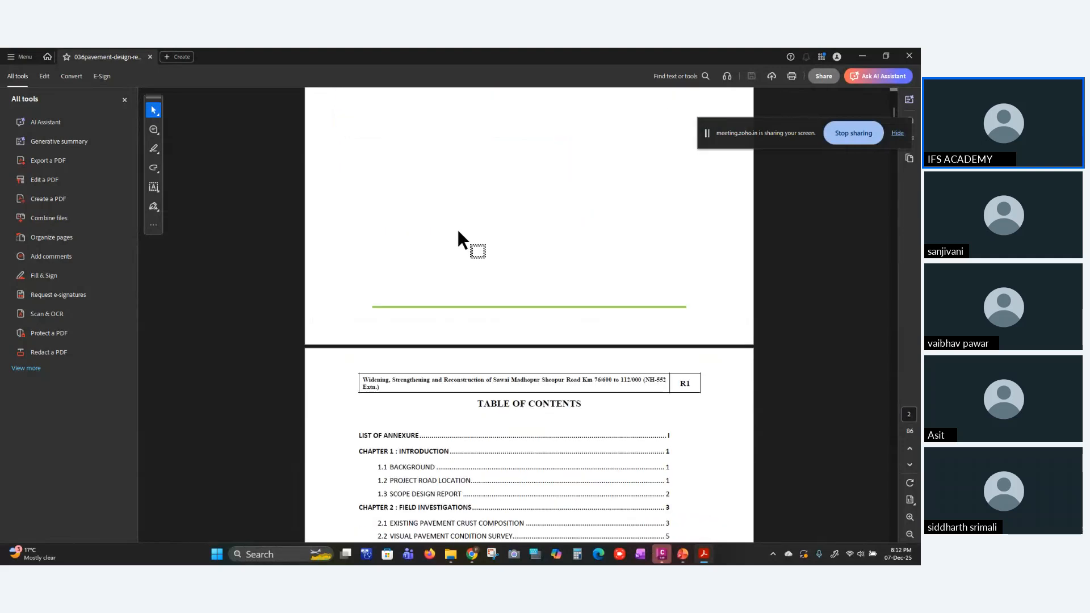
{"action": "scroll", "coordinate": [461, 238], "scroll_direction": "down", "scroll_amount": 2}
{"action": "scroll", "coordinate": [459, 230], "scroll_direction": "down", "scroll_amount": 12}
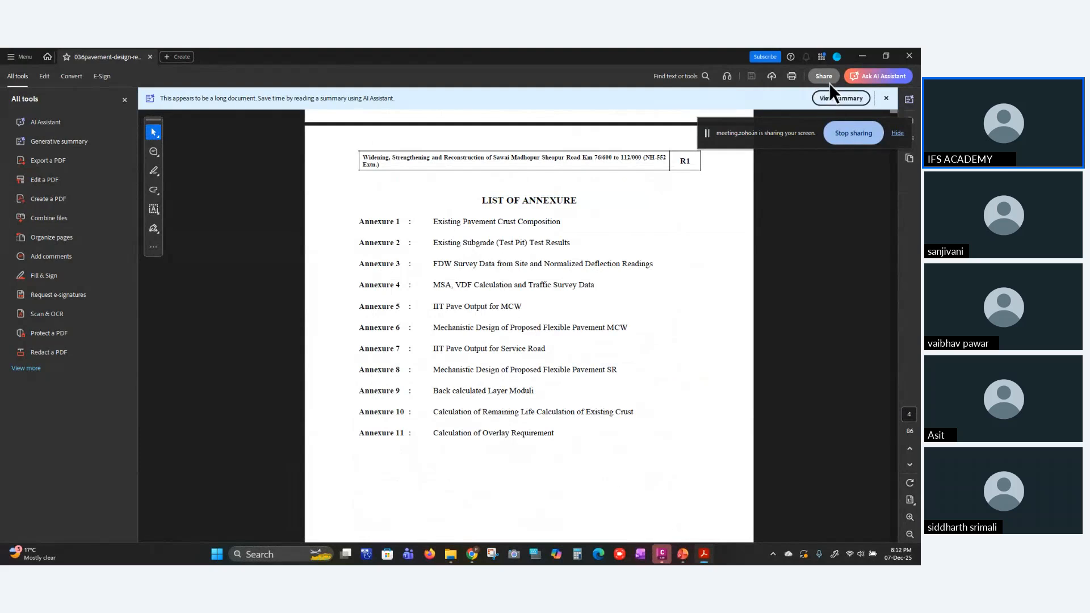
- Return to the PavementOnly folder and open Rigid_Pavement Design_Sample_report.pdf
{"action": "key", "text": "alt+Tab"}
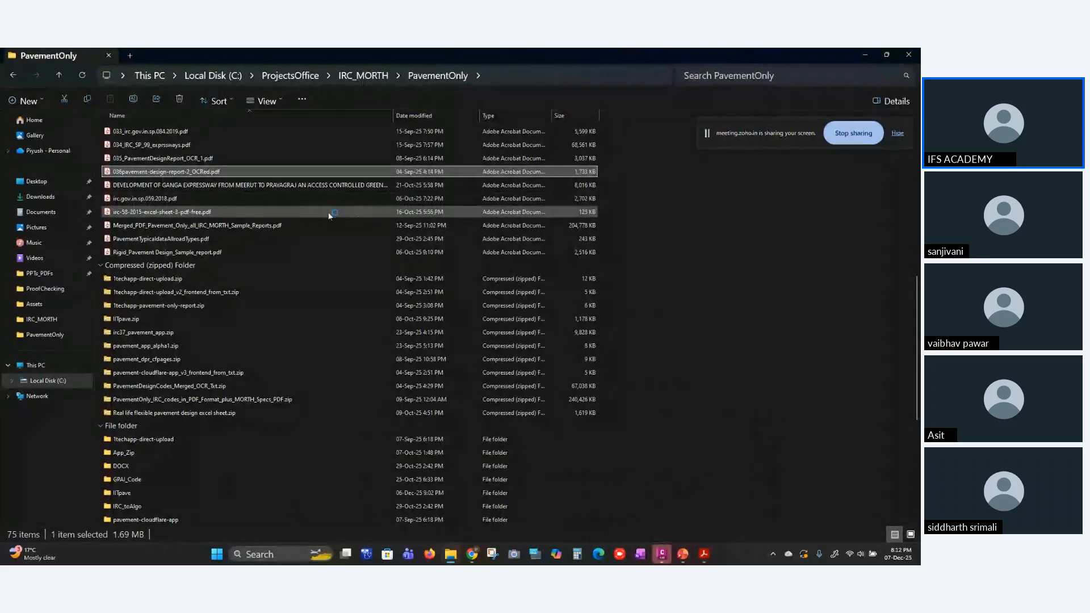
{"action": "left_click", "coordinate": [206, 254]}
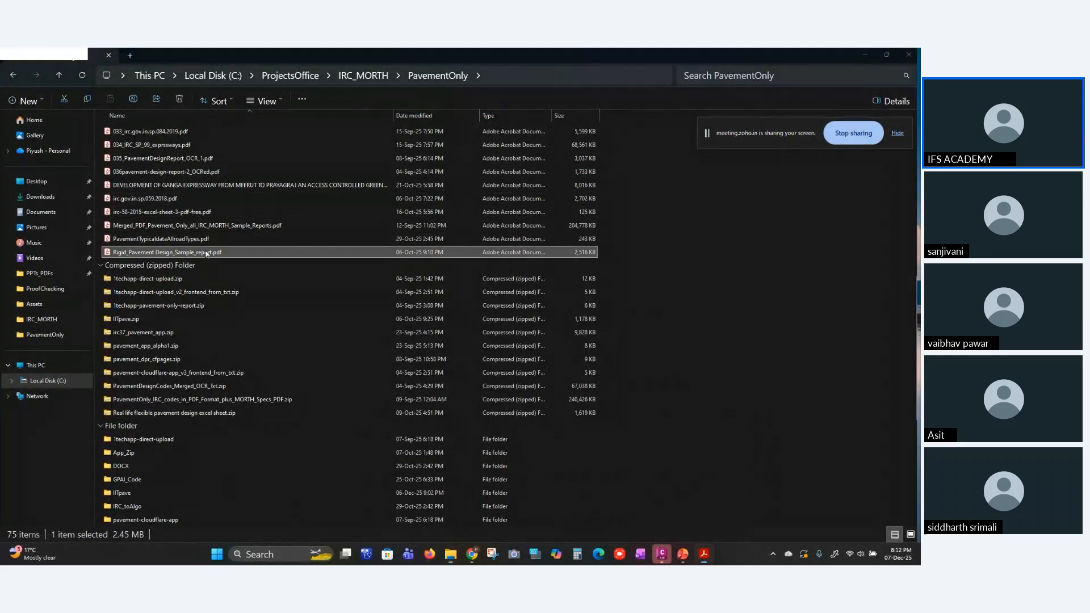
{"action": "double_click", "coordinate": [206, 254]}
- Review the rigid pavement report's table of contents, including the Estimated Traffic in CVPD entry
{"action": "scroll", "coordinate": [565, 217], "scroll_direction": "down", "scroll_amount": 3}
{"action": "scroll", "coordinate": [565, 217], "scroll_direction": "down", "scroll_amount": 10}
{"action": "scroll", "coordinate": [605, 296], "scroll_direction": "up", "scroll_amount": 3}
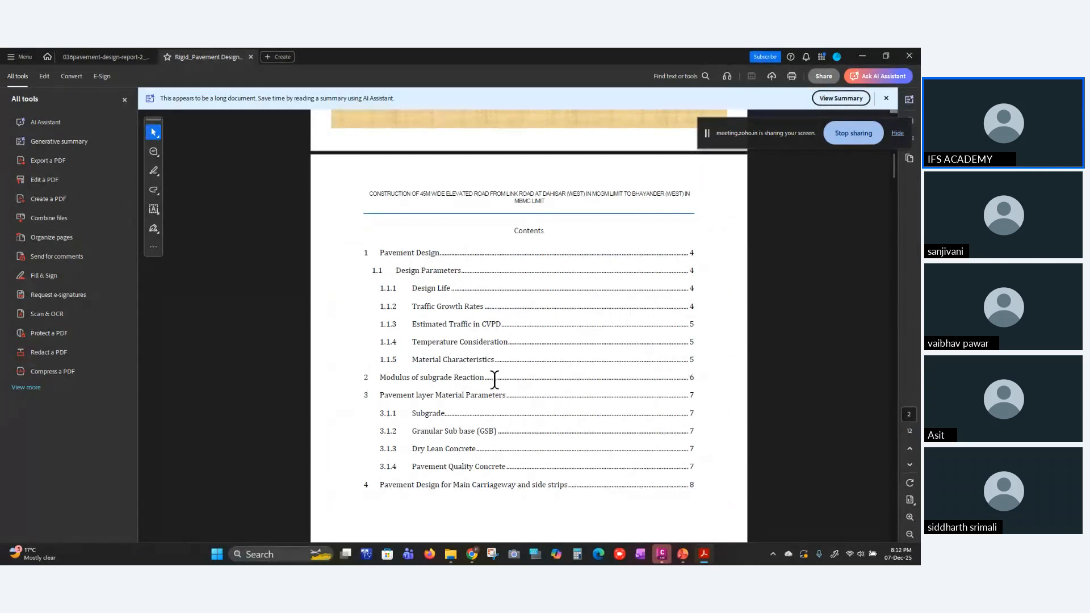
{"action": "scroll", "coordinate": [628, 269], "scroll_direction": "down", "scroll_amount": 4}
{"action": "scroll", "coordinate": [627, 266], "scroll_direction": "down", "scroll_amount": 4}
{"action": "scroll", "coordinate": [579, 281], "scroll_direction": "up", "scroll_amount": 6}
{"action": "scroll", "coordinate": [576, 267], "scroll_direction": "up", "scroll_amount": 1}
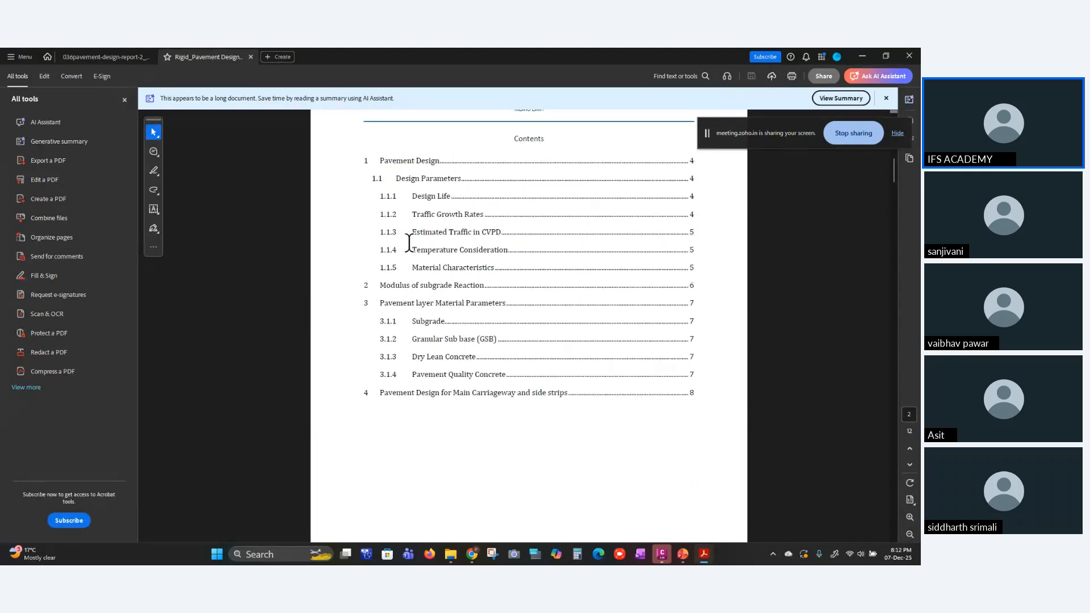
{"action": "left_click_drag", "start_coordinate": [482, 234], "coordinate": [502, 233]}
{"action": "left_click", "coordinate": [503, 233]}
- Check the Zoho meeting window in Chrome and return to the rigid pavement report in Acrobat
{"action": "mouse_move", "coordinate": [473, 556]}
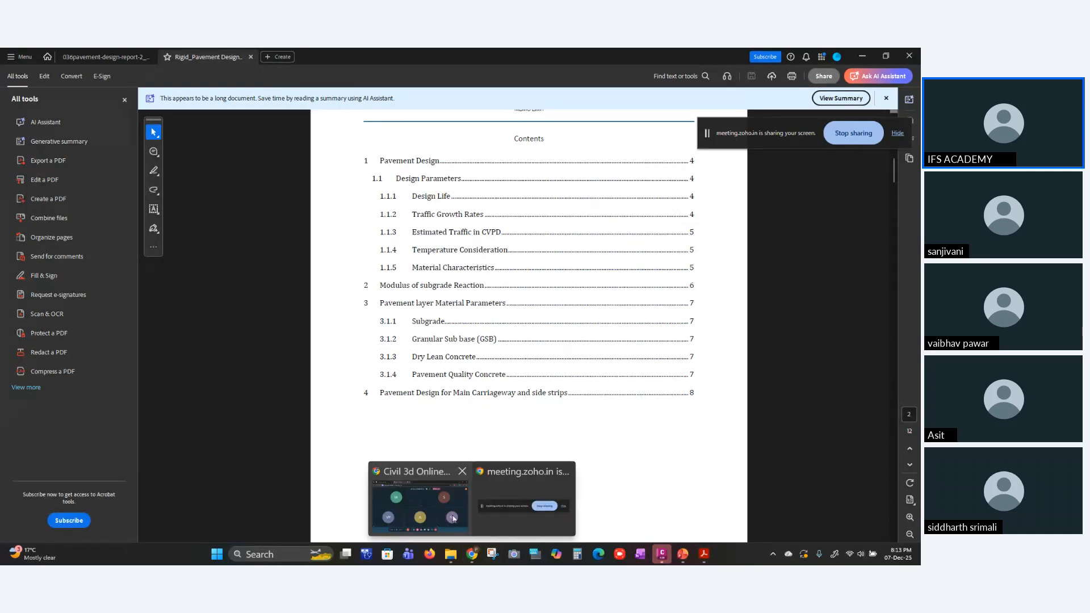
{"action": "left_click", "coordinate": [420, 505]}
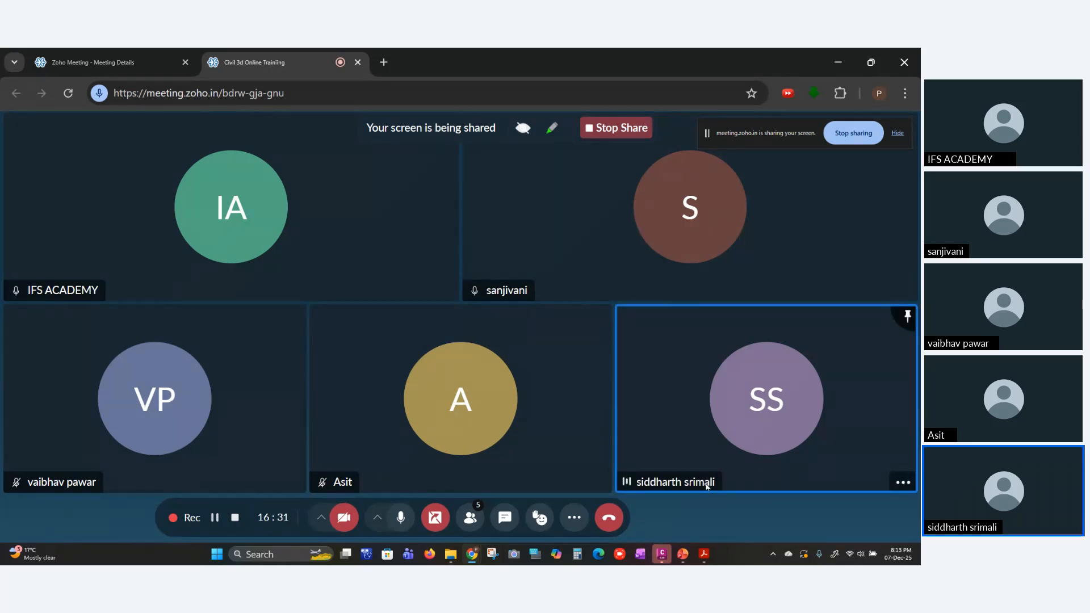
{"action": "left_click", "coordinate": [684, 561]}
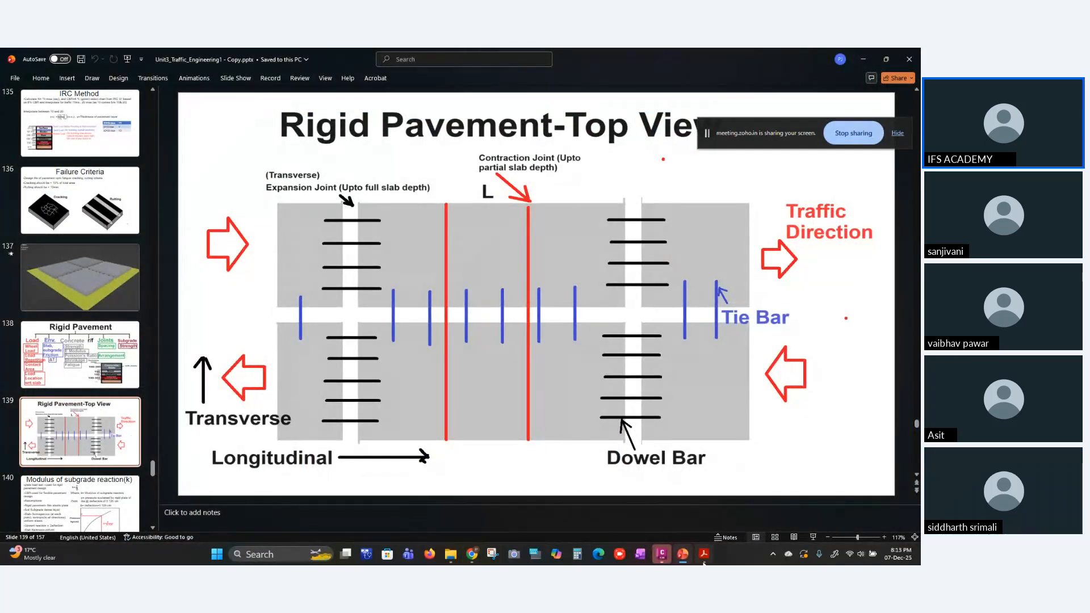
{"action": "left_click", "coordinate": [704, 555]}
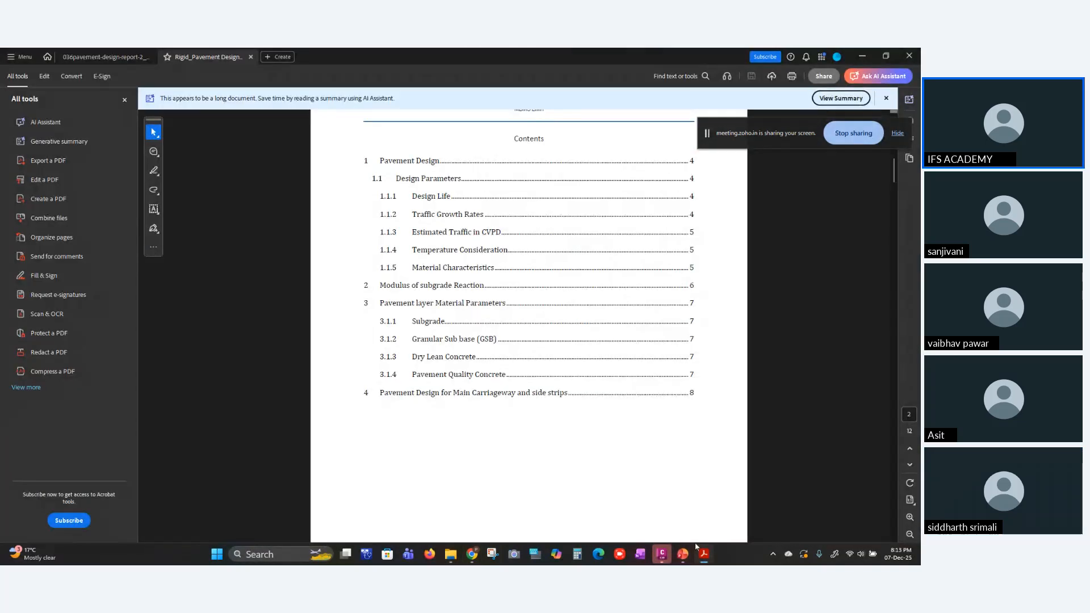
- Examine the CVPD entry in the contents and read the start of chapter 1, Pavement Design
{"action": "left_click_drag", "start_coordinate": [488, 233], "coordinate": [500, 235]}
{"action": "left_click", "coordinate": [497, 235]}
{"action": "scroll", "coordinate": [528, 343], "scroll_direction": "down", "scroll_amount": 20}
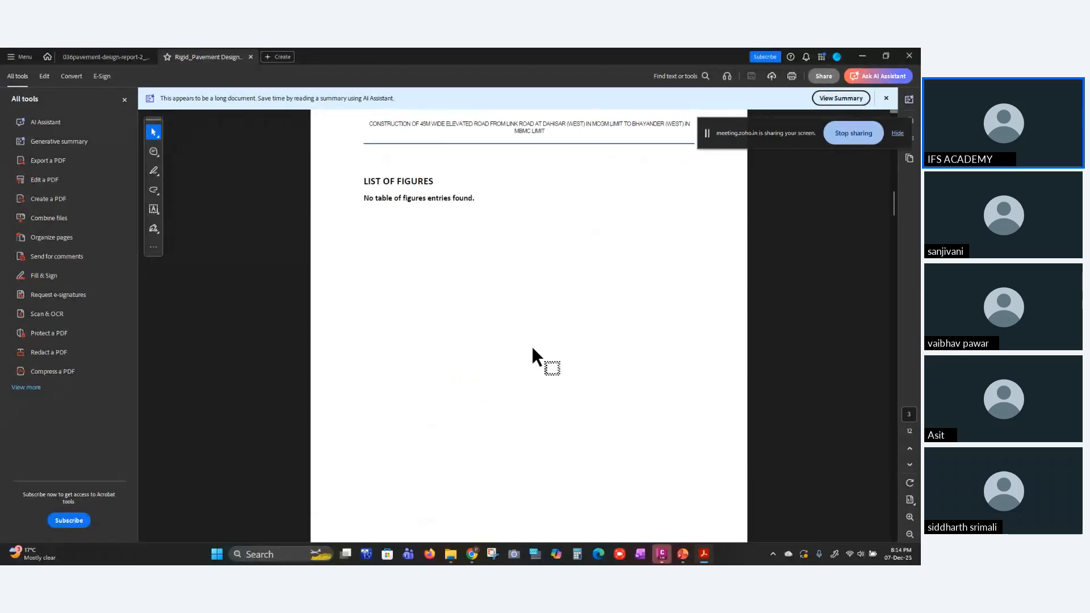
{"action": "scroll", "coordinate": [535, 347], "scroll_direction": "down", "scroll_amount": 3}
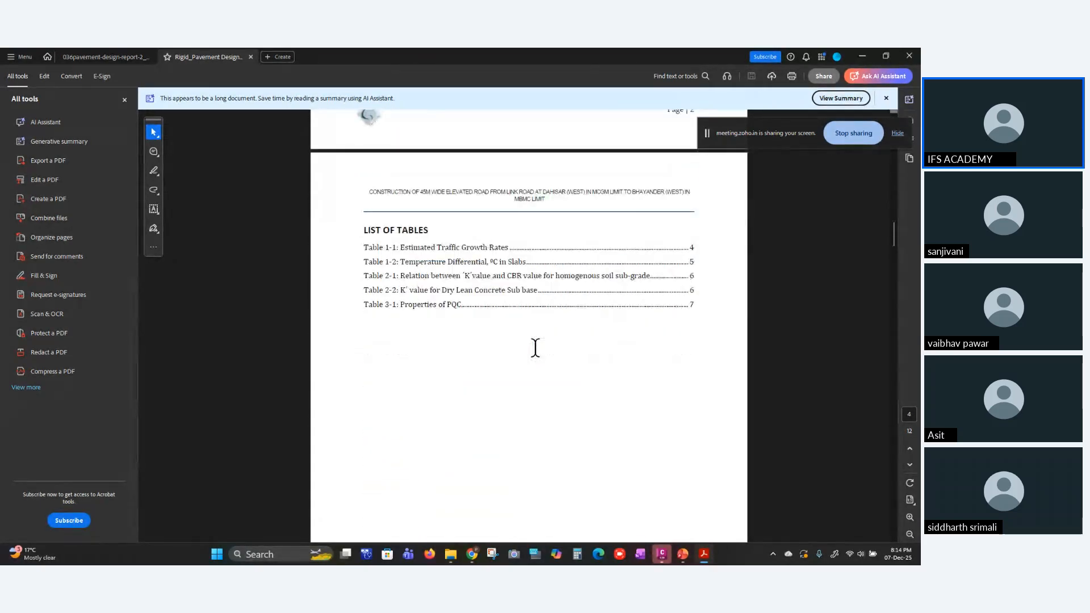
{"action": "scroll", "coordinate": [533, 346], "scroll_direction": "down", "scroll_amount": 10}
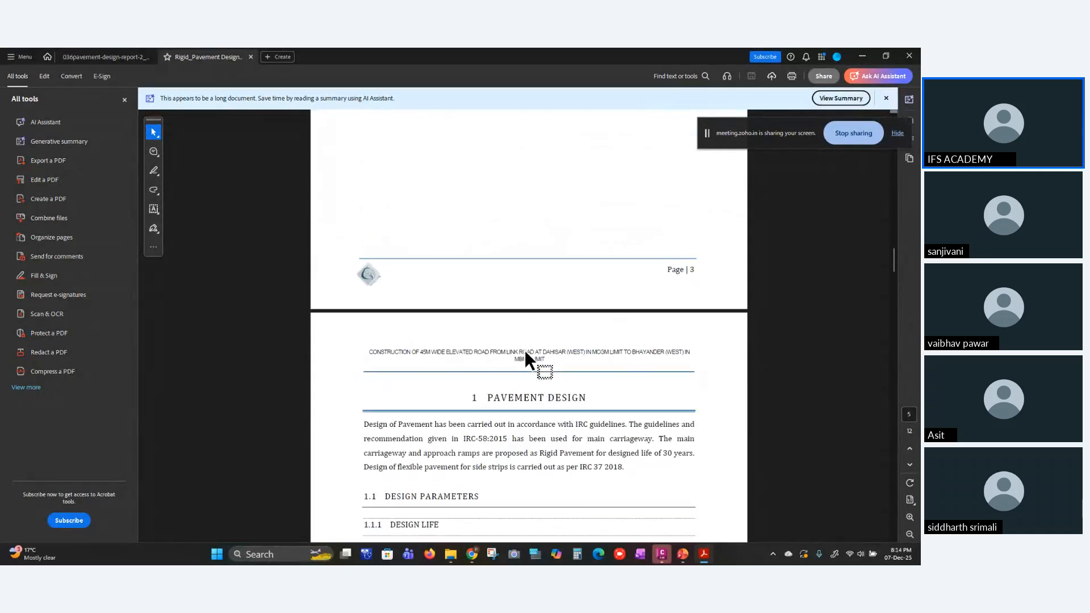
{"action": "scroll", "coordinate": [525, 350], "scroll_direction": "down", "scroll_amount": 4}
{"action": "scroll", "coordinate": [522, 357], "scroll_direction": "up", "scroll_amount": 2}
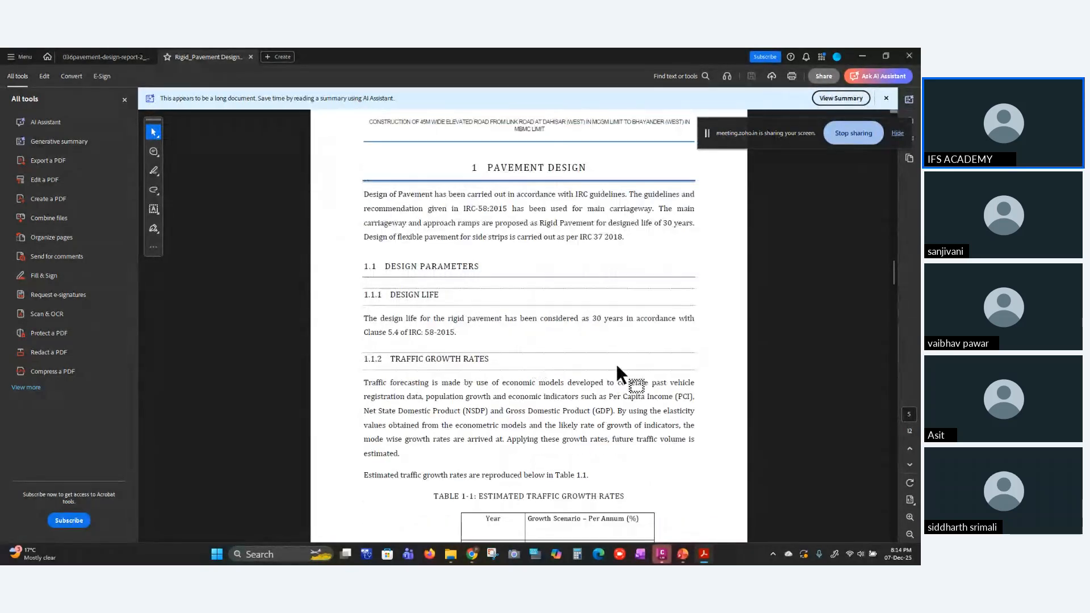
{"action": "scroll", "coordinate": [533, 207], "scroll_direction": "down", "scroll_amount": 1}
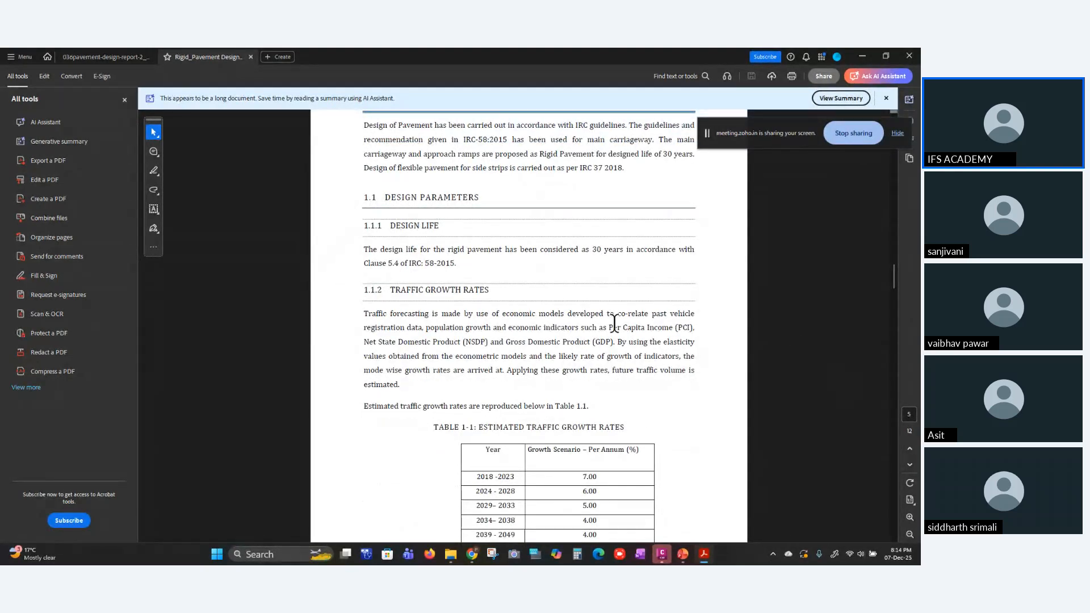
{"action": "scroll", "coordinate": [630, 365], "scroll_direction": "up", "scroll_amount": 1}
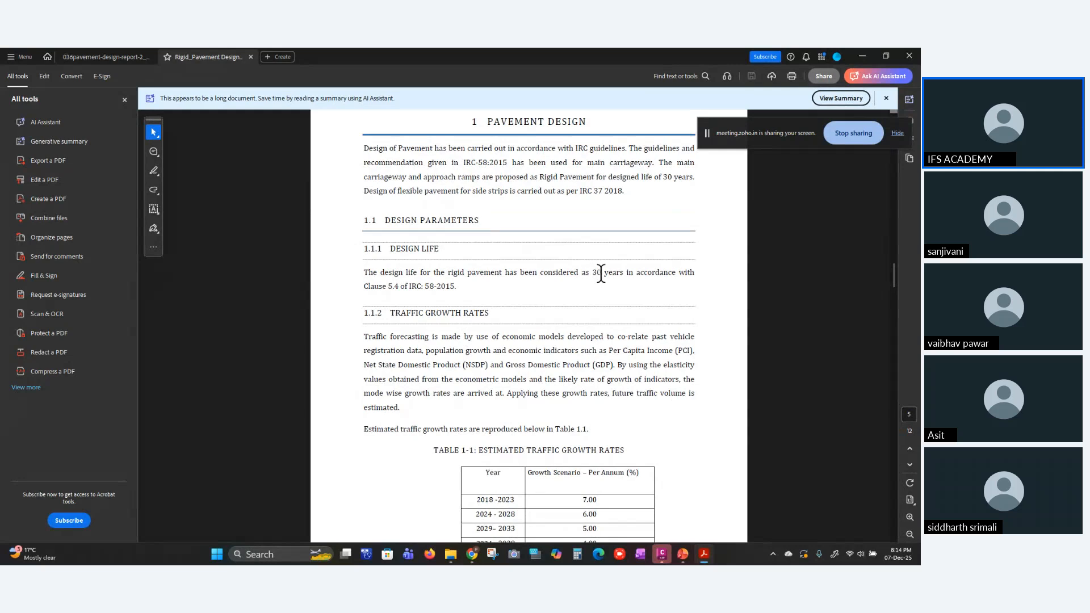
- Mark the 30-year design life with its Clause 5.4 of IRC: 58-2015 reference, and the project title in the page header
{"action": "left_click_drag", "start_coordinate": [592, 273], "coordinate": [624, 274]}
{"action": "left_click", "coordinate": [619, 277]}
{"action": "left_click_drag", "start_coordinate": [364, 285], "coordinate": [462, 287]}
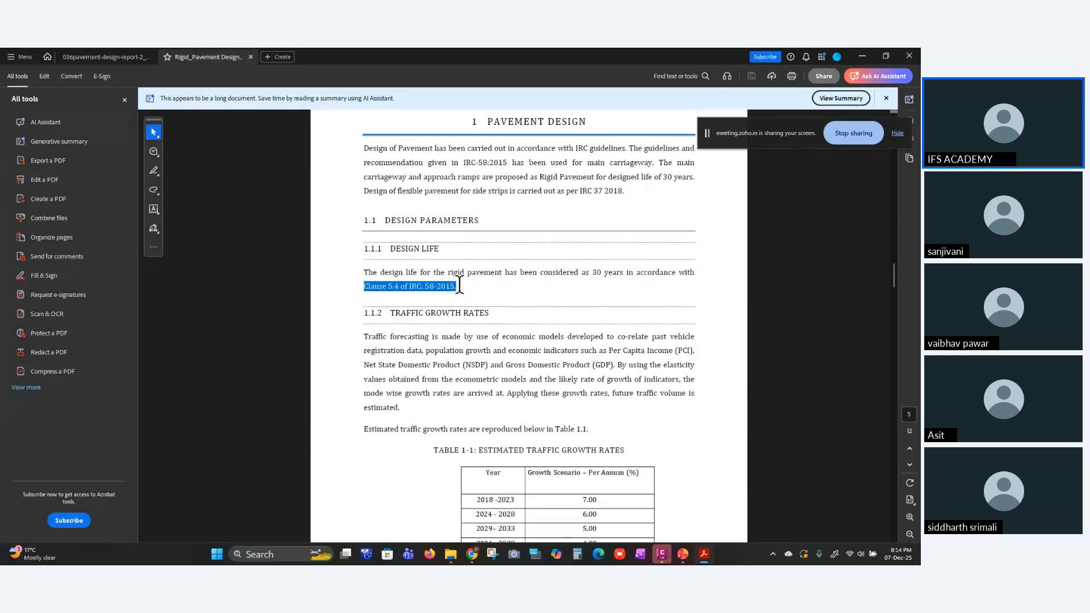
{"action": "left_click", "coordinate": [435, 285]}
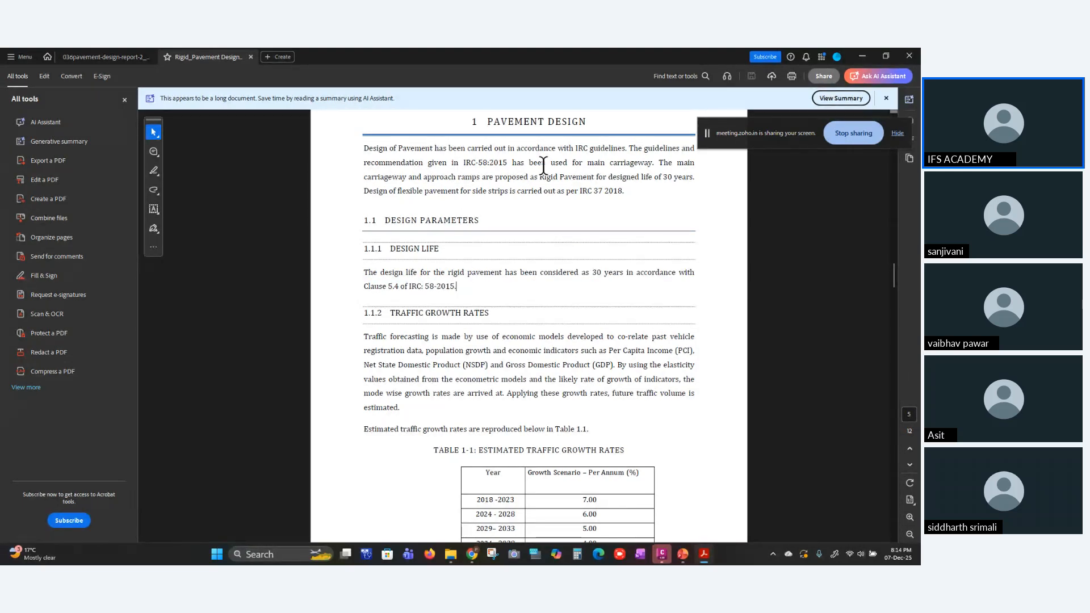
{"action": "scroll", "coordinate": [554, 200], "scroll_direction": "up", "scroll_amount": 3}
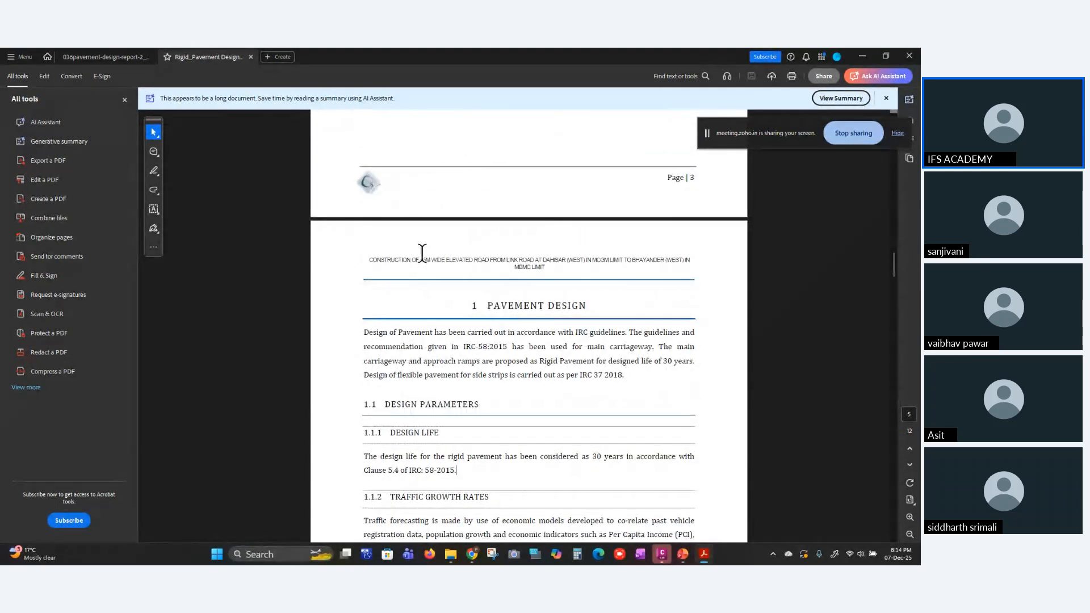
{"action": "left_click_drag", "start_coordinate": [377, 258], "coordinate": [549, 263]}
{"action": "left_click", "coordinate": [489, 340]}
- Read the traffic growth rates and mark the commercial vehicles per day figure in section 1.1.3, Estimated Traffic in CVPD
{"action": "scroll", "coordinate": [522, 411], "scroll_direction": "down", "scroll_amount": 4}
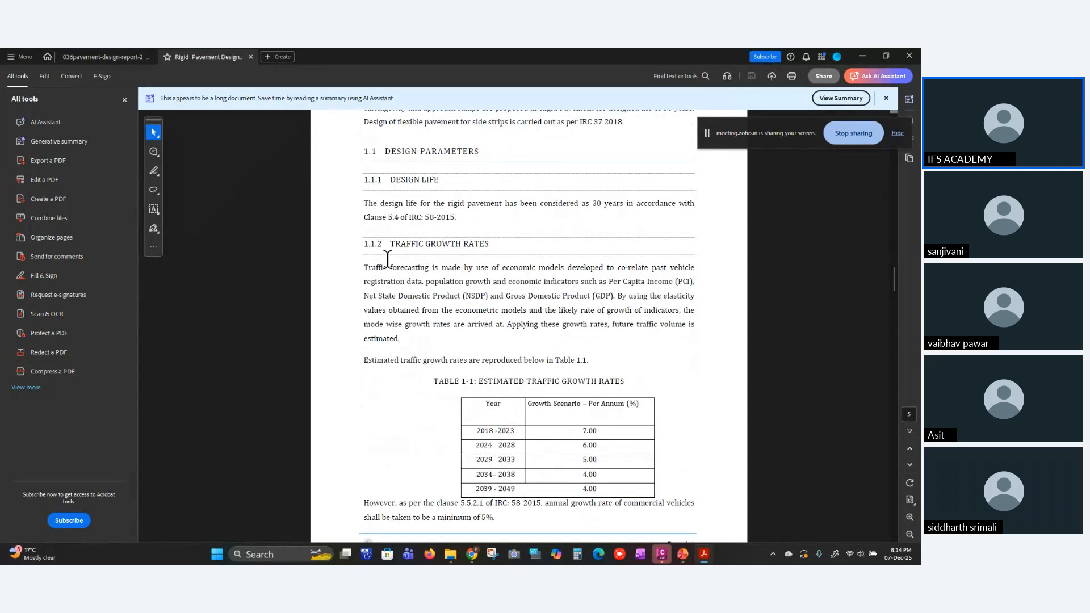
{"action": "scroll", "coordinate": [395, 263], "scroll_direction": "down", "scroll_amount": 5}
{"action": "scroll", "coordinate": [396, 270], "scroll_direction": "down", "scroll_amount": 1}
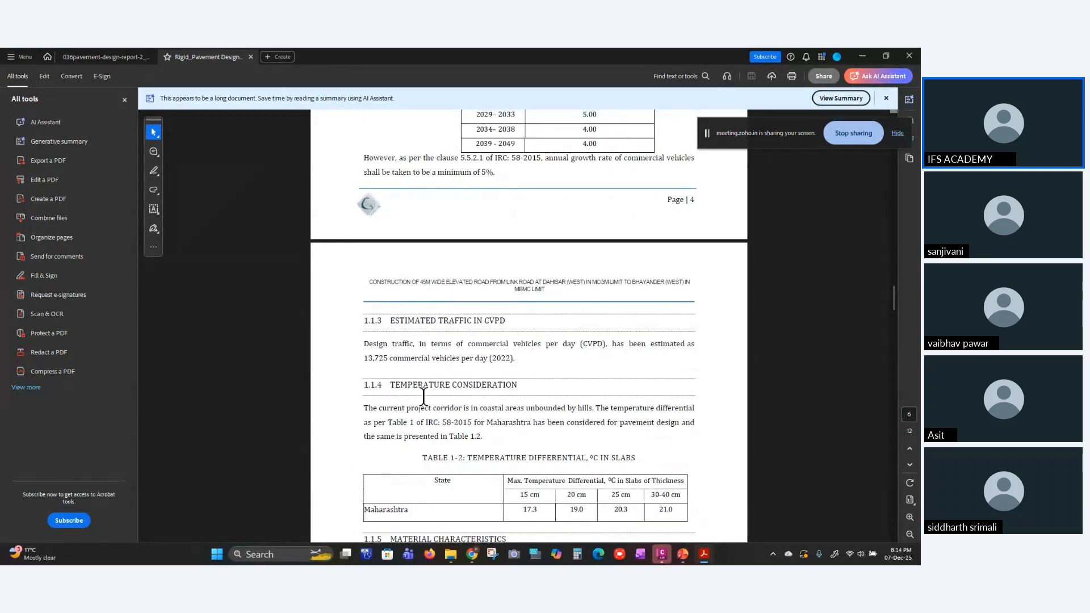
{"action": "scroll", "coordinate": [394, 318], "scroll_direction": "down", "scroll_amount": 1}
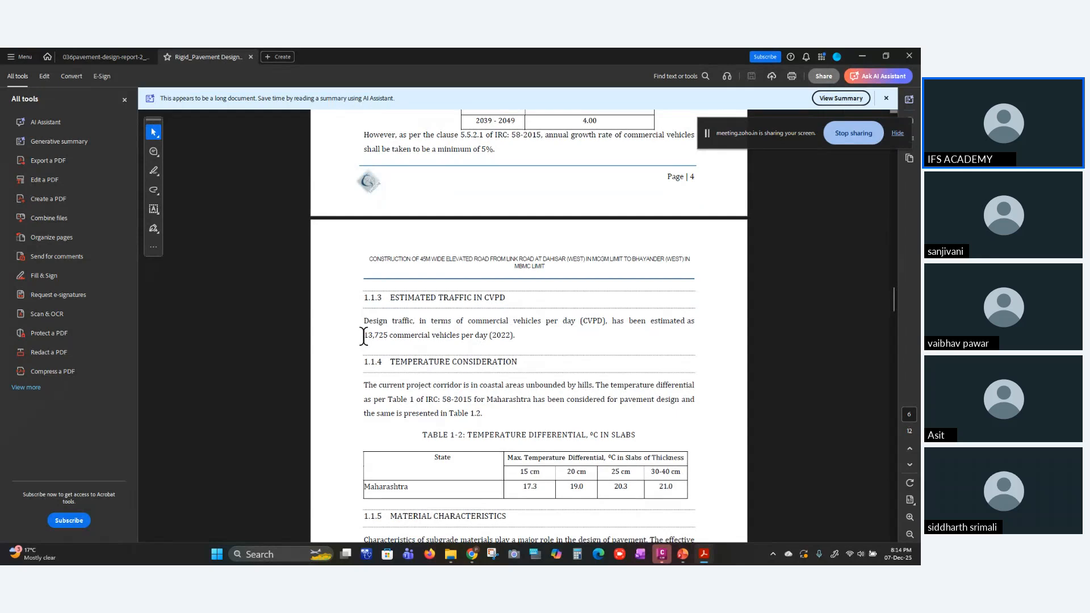
{"action": "left_click_drag", "start_coordinate": [364, 335], "coordinate": [392, 336]}
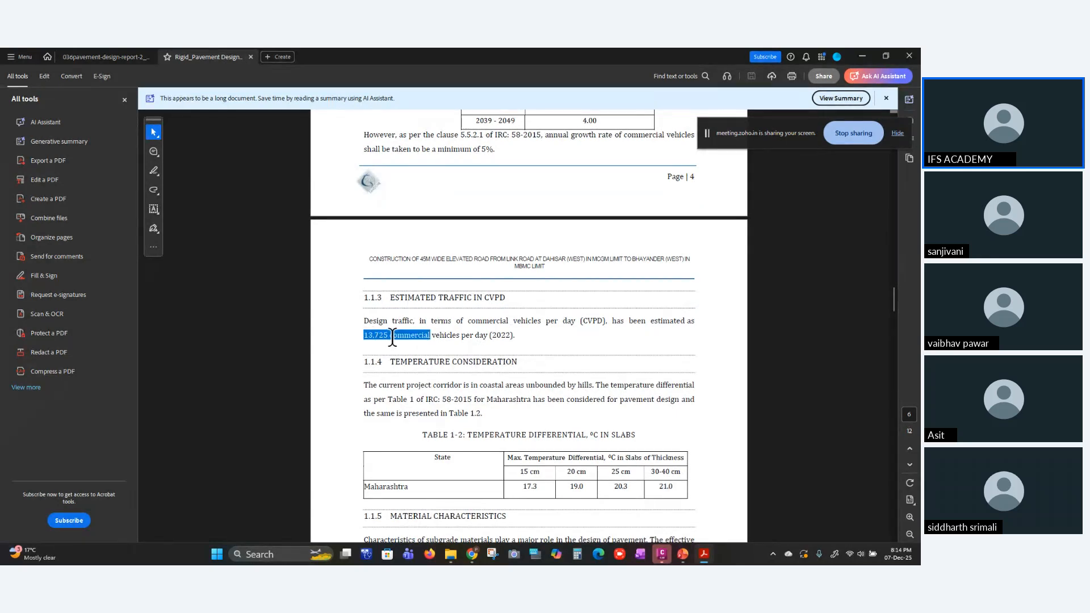
{"action": "left_click", "coordinate": [510, 335]}
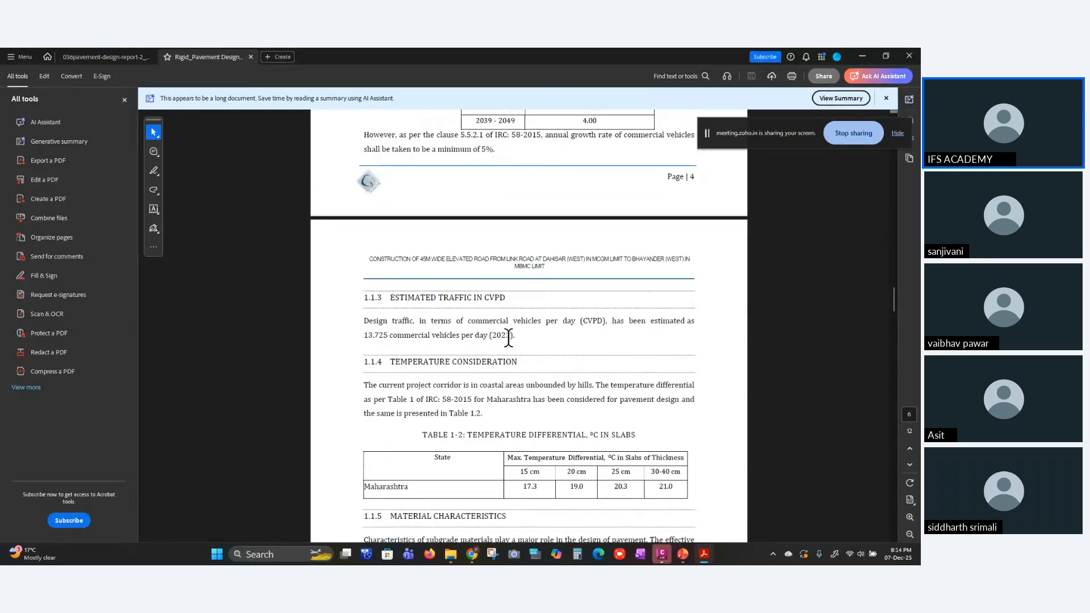
{"action": "left_click_drag", "start_coordinate": [388, 336], "coordinate": [485, 408]}
{"action": "scroll", "coordinate": [468, 366], "scroll_direction": "down", "scroll_amount": 3}
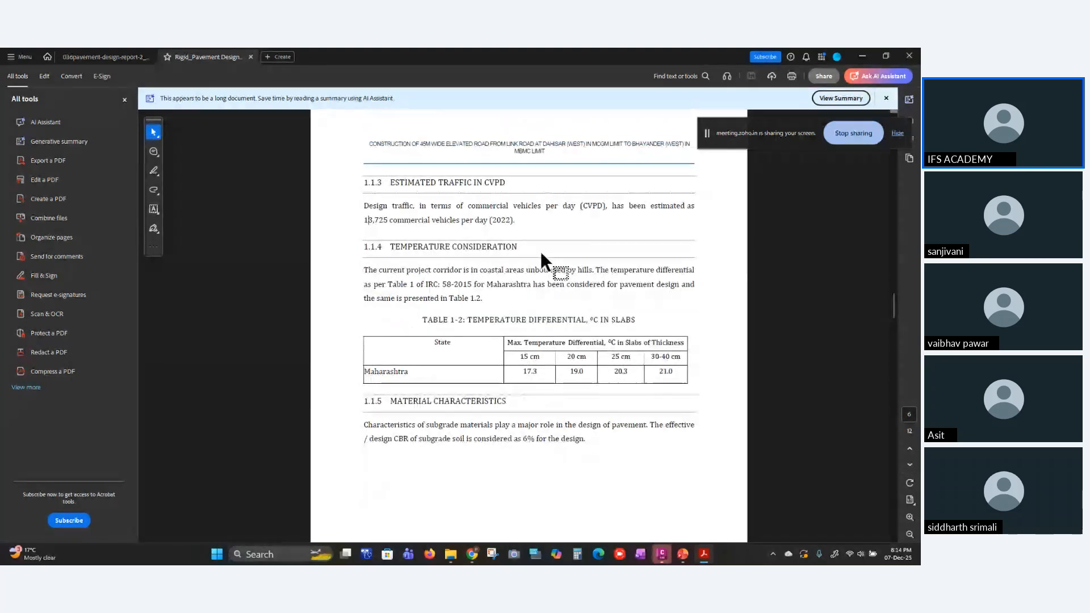
- Go through the remaining design sections and examine the axle load spectrum and fatigue damage tables on page 12
{"action": "scroll", "coordinate": [493, 311], "scroll_direction": "down", "scroll_amount": 10}
{"action": "scroll", "coordinate": [500, 329], "scroll_direction": "down", "scroll_amount": 3}
{"action": "scroll", "coordinate": [500, 328], "scroll_direction": "up", "scroll_amount": 3}
{"action": "scroll", "coordinate": [500, 328], "scroll_direction": "down", "scroll_amount": 1}
{"action": "scroll", "coordinate": [500, 328], "scroll_direction": "down", "scroll_amount": 5}
{"action": "left_click_drag", "start_coordinate": [893, 375], "coordinate": [891, 516]}
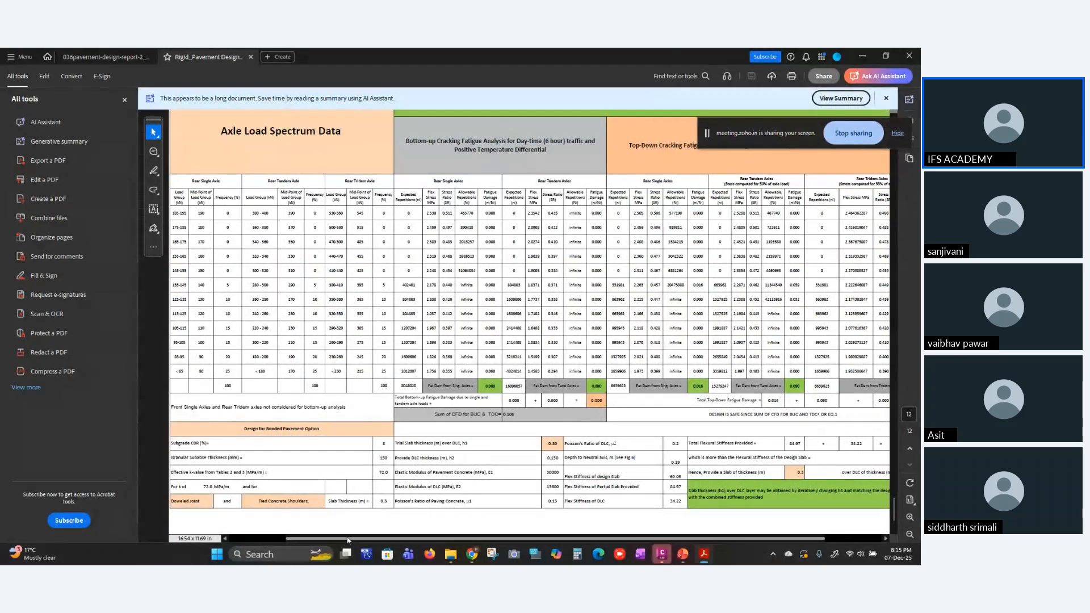
{"action": "scroll", "coordinate": [213, 243], "scroll_direction": "left", "scroll_amount": 3}
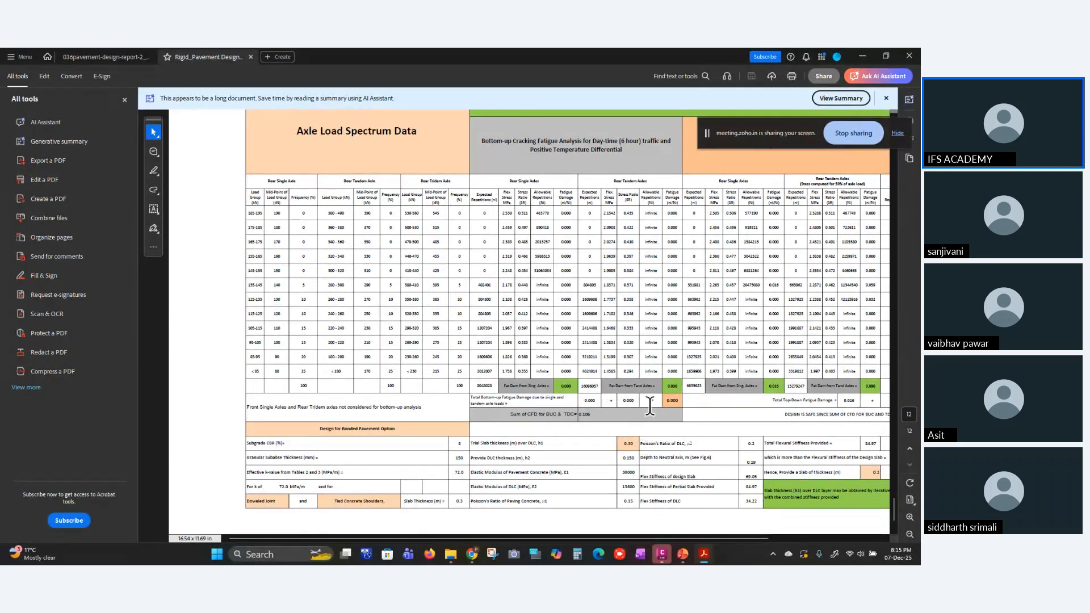
{"action": "scroll", "coordinate": [446, 391], "scroll_direction": "up", "scroll_amount": 2}
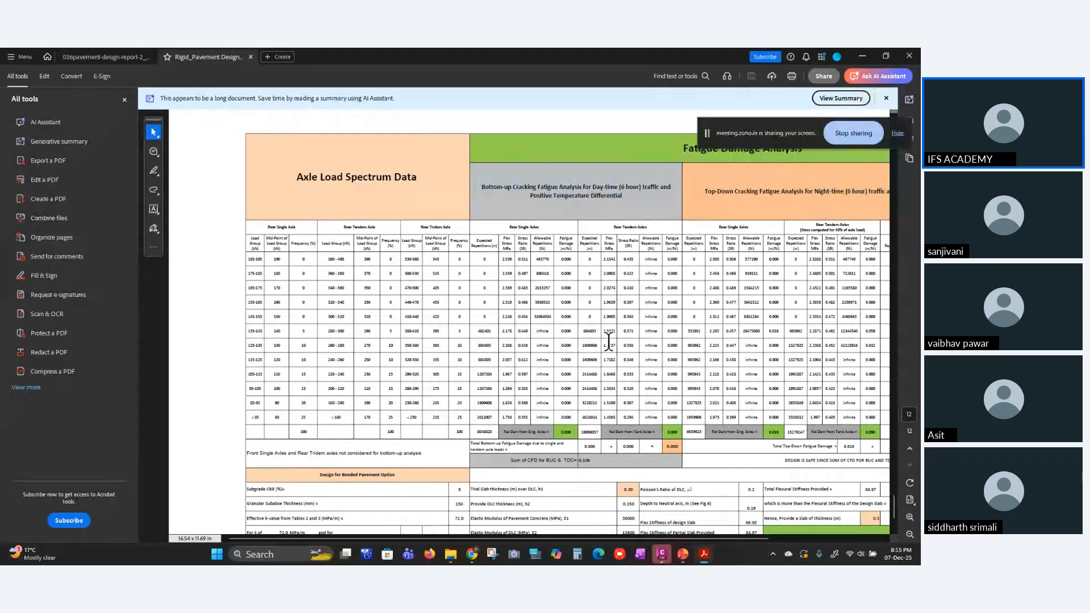
{"action": "scroll", "coordinate": [614, 398], "scroll_direction": "down", "scroll_amount": 3}
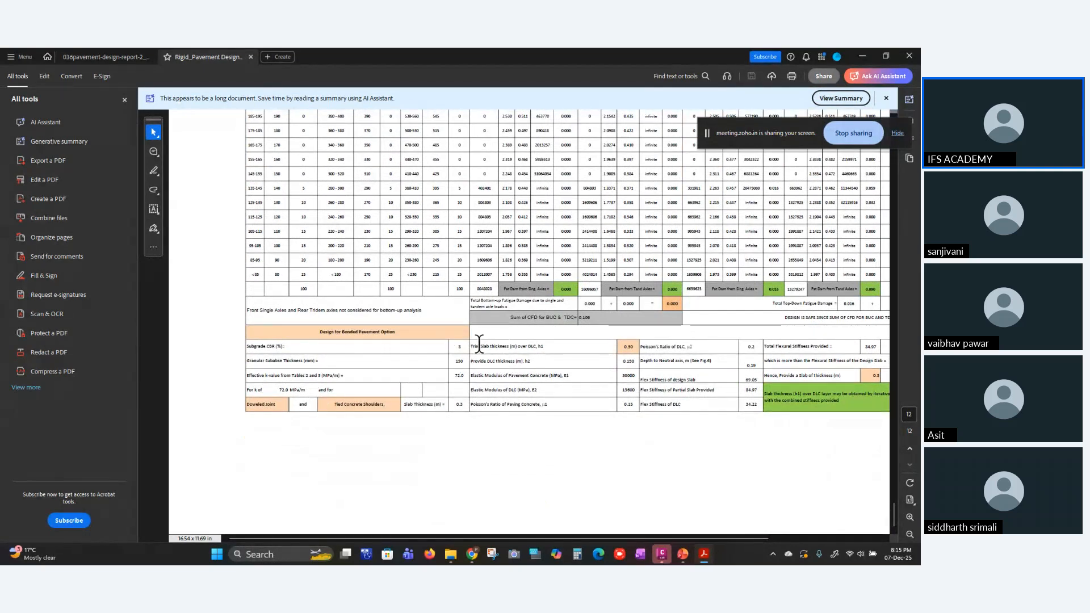
- Mark the trial slab thickness over DLC, h1, and its value in the bonded pavement design table
{"action": "left_click_drag", "start_coordinate": [469, 343], "coordinate": [550, 345]}
{"action": "left_click", "coordinate": [553, 347]}
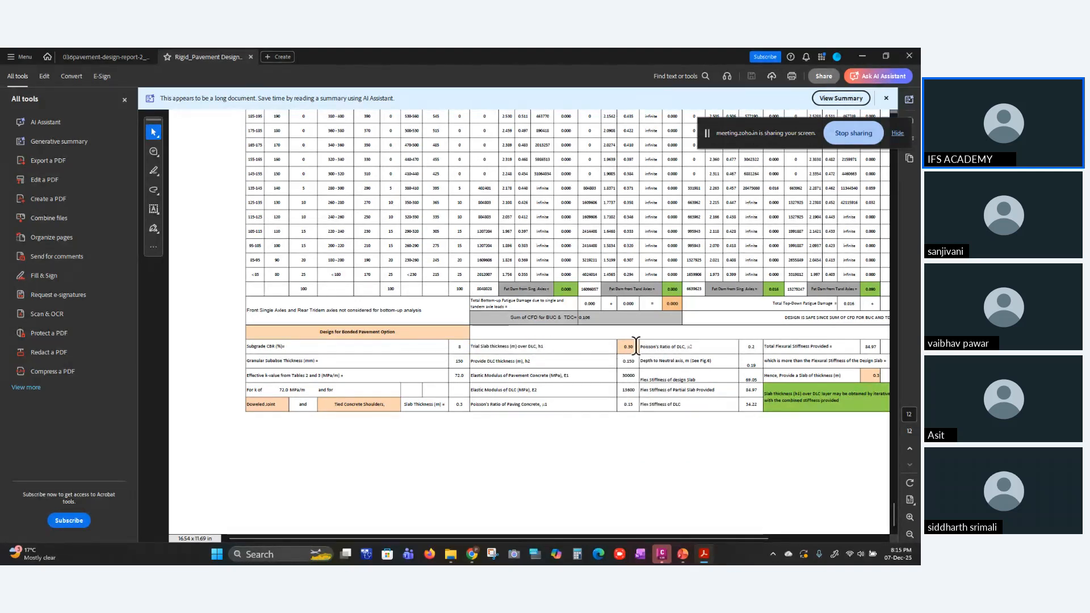
{"action": "left_click_drag", "start_coordinate": [636, 346], "coordinate": [624, 345]}
{"action": "left_click", "coordinate": [636, 345]}
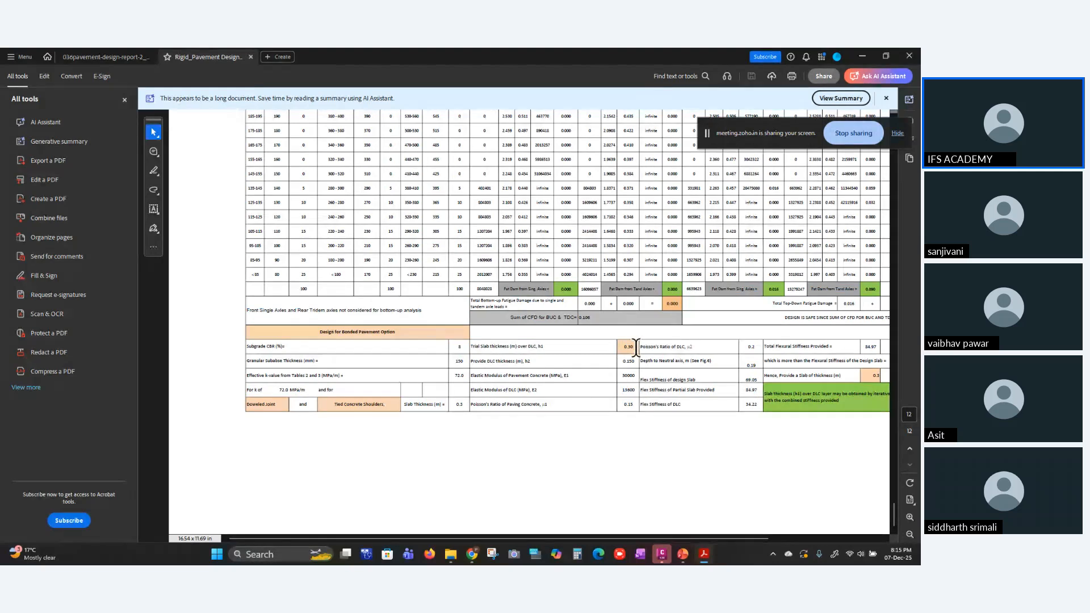
{"action": "left_click_drag", "start_coordinate": [625, 345], "coordinate": [626, 345]}
{"action": "left_click", "coordinate": [631, 342]}
{"action": "left_click", "coordinate": [686, 311]}
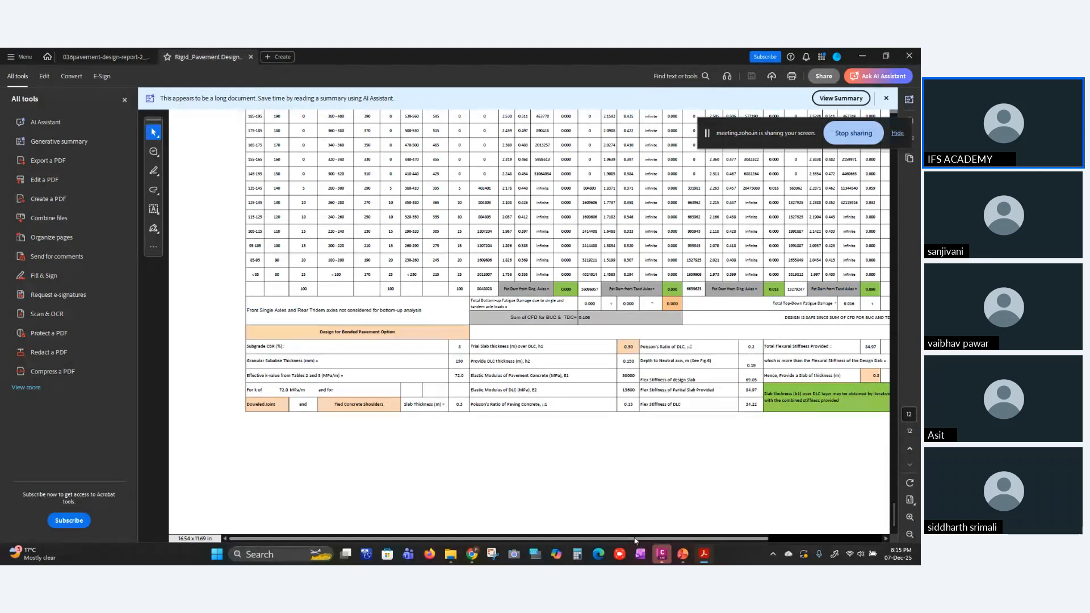
- Switch to File Explorer and open design_of_rigid_pavement.xls from the PavementOnly folder
{"action": "scroll", "coordinate": [794, 454], "scroll_direction": "right", "scroll_amount": 5}
{"action": "scroll", "coordinate": [813, 396], "scroll_direction": "up", "scroll_amount": 1}
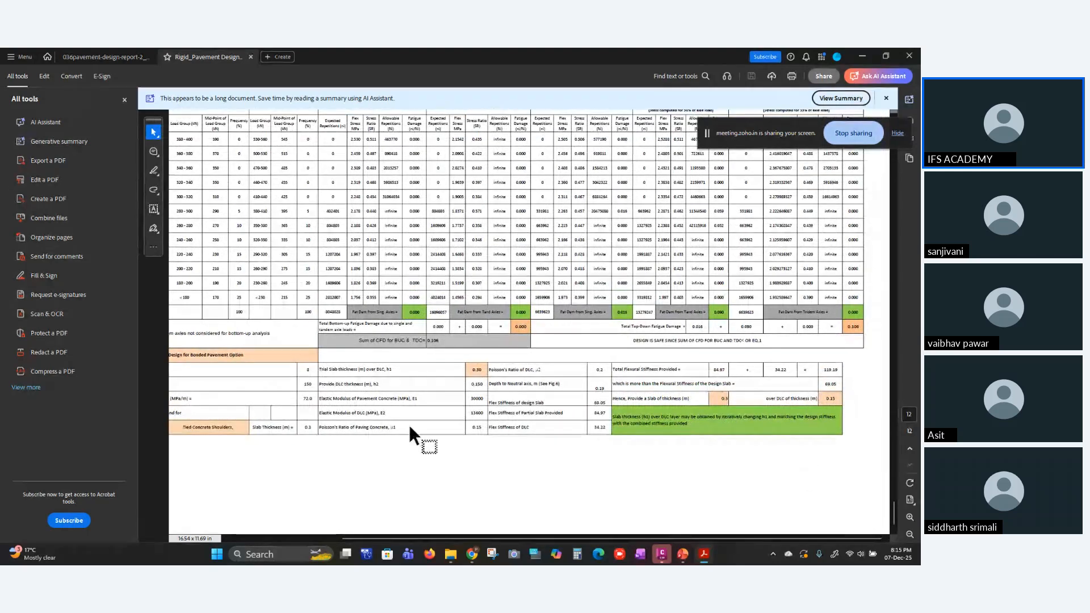
{"action": "left_click", "coordinate": [451, 554]}
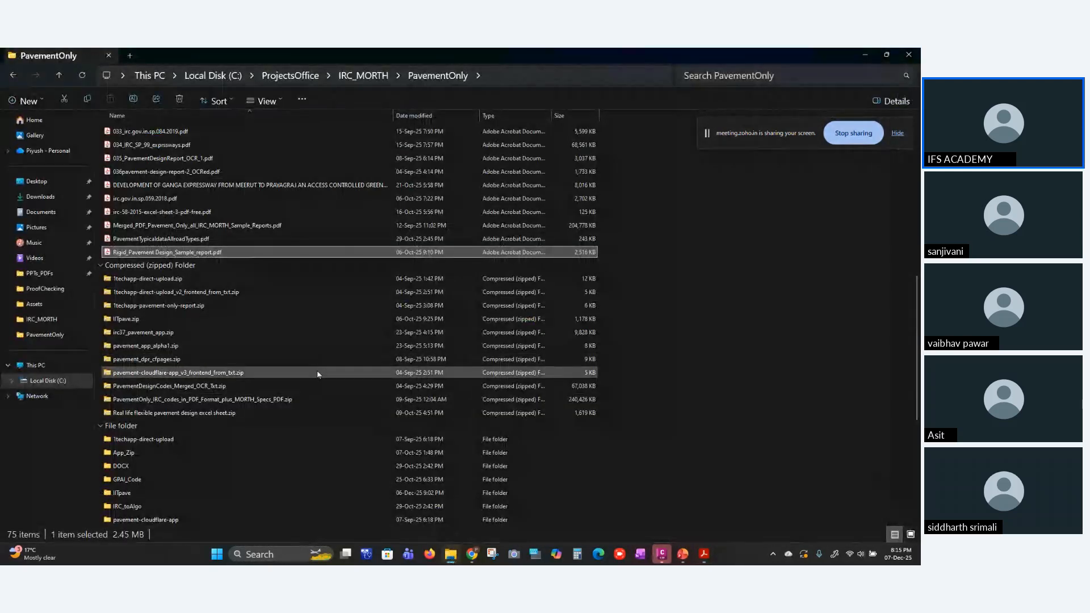
{"action": "scroll", "coordinate": [287, 231], "scroll_direction": "up", "scroll_amount": 11}
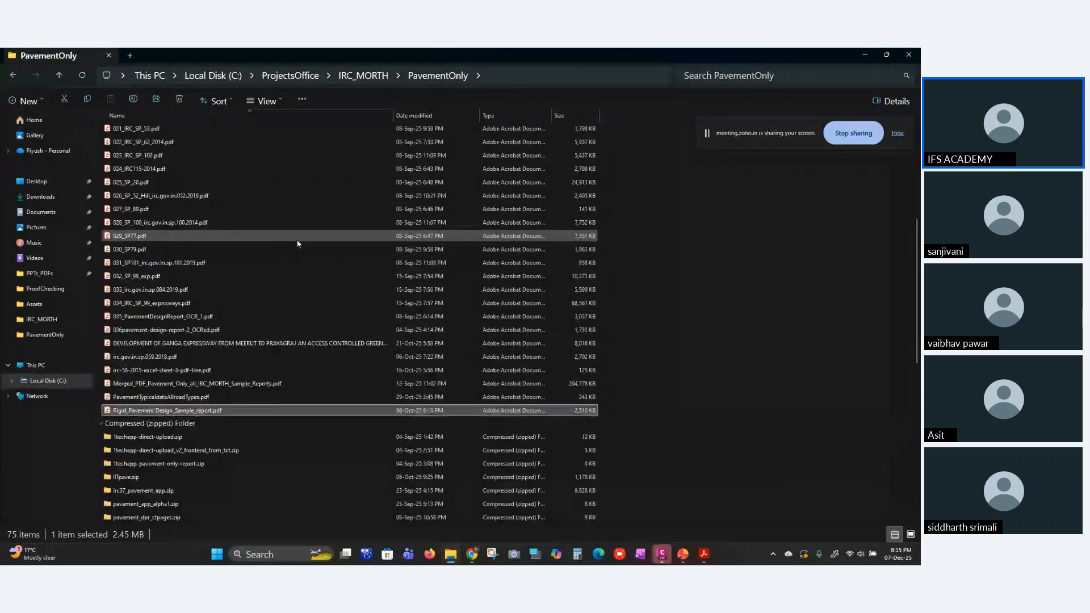
{"action": "scroll", "coordinate": [301, 248], "scroll_direction": "down", "scroll_amount": 7}
{"action": "scroll", "coordinate": [301, 250], "scroll_direction": "down", "scroll_amount": 10}
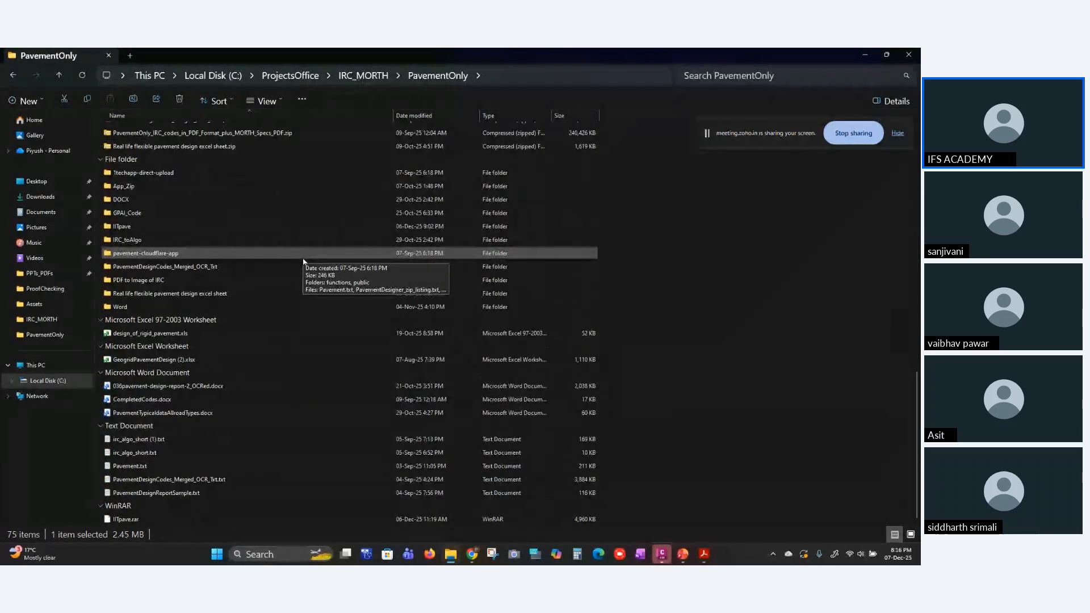
{"action": "left_click", "coordinate": [197, 337]}
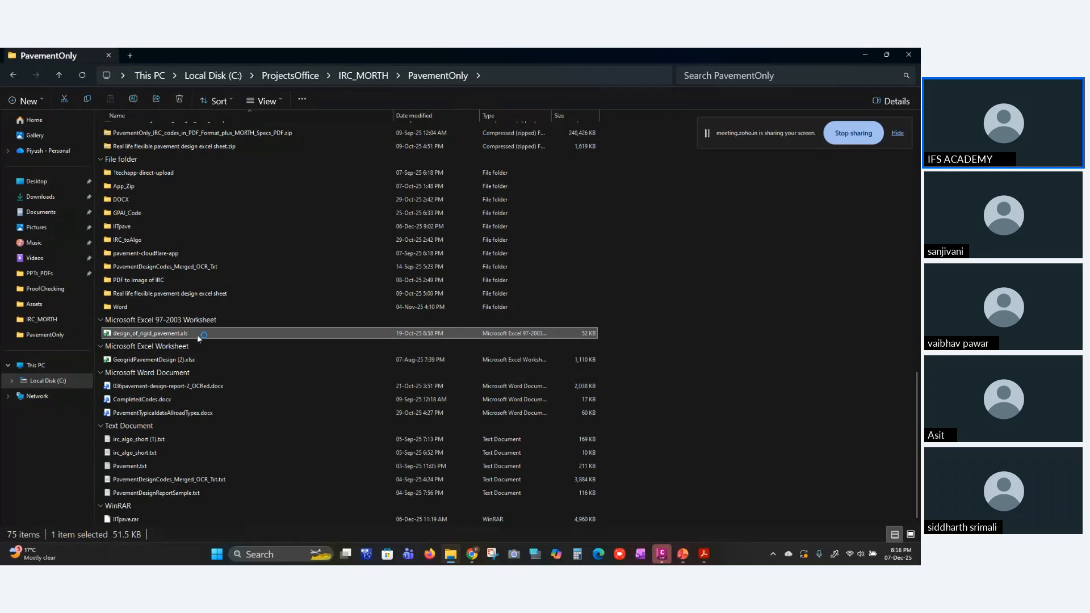
- View the rigid pavement workbook's RGDP Design and Spectrum sheets in Excel, and minimise the workbook
{"action": "left_click", "coordinate": [657, 554]}
{"action": "left_click", "coordinate": [657, 554]}
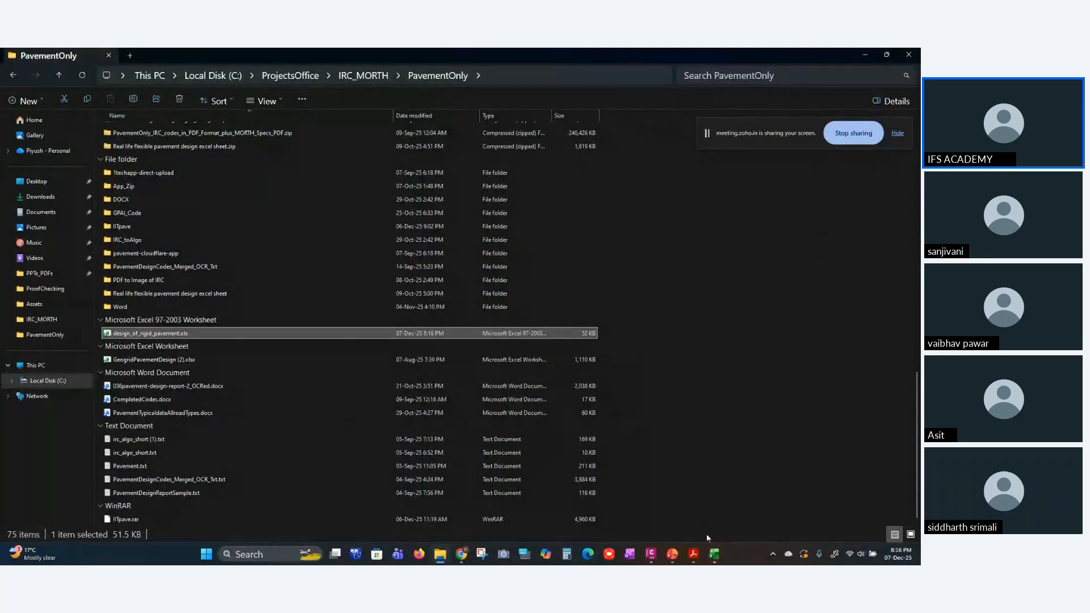
{"action": "left_click", "coordinate": [713, 554]}
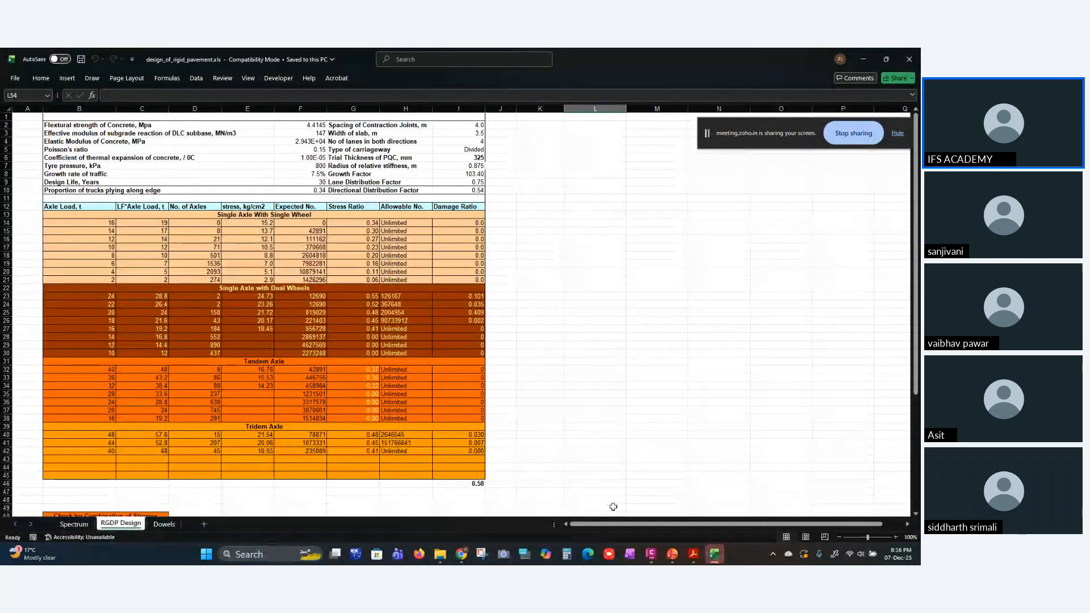
{"action": "left_click", "coordinate": [81, 525]}
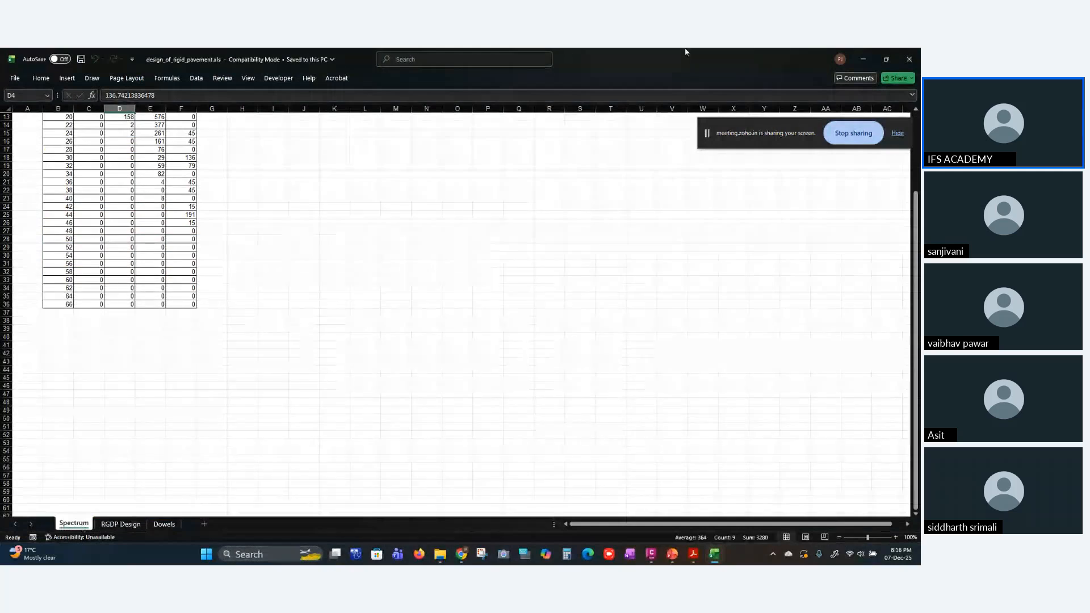
{"action": "left_click", "coordinate": [863, 59]}
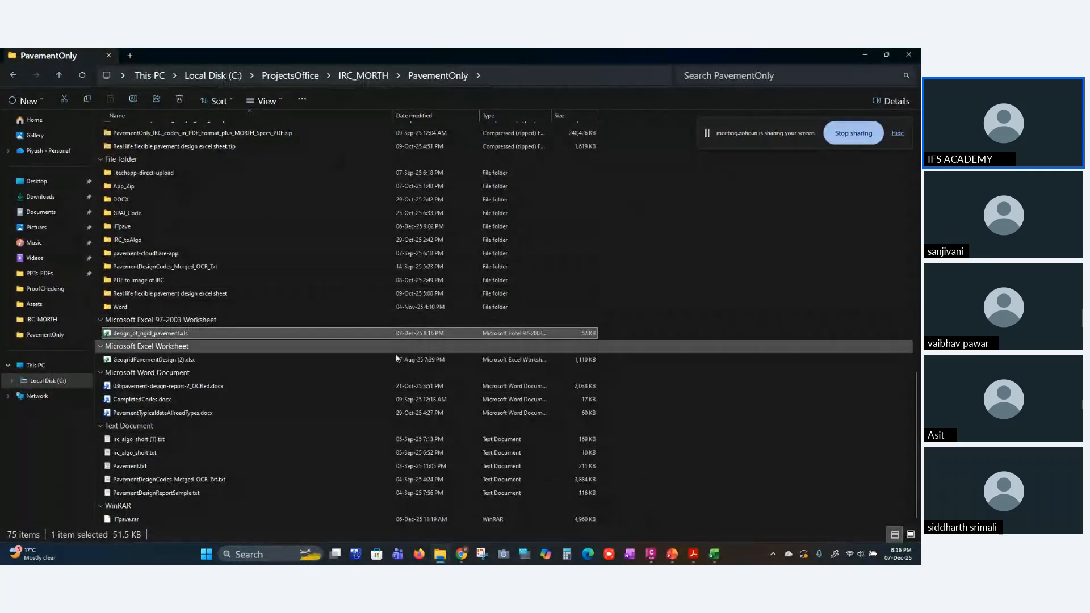
- Go up from PavementOnly through IRC_MORTH to the ProjectsOffice folder and search it for "xlsx"
{"action": "scroll", "coordinate": [382, 417], "scroll_direction": "up", "scroll_amount": 2}
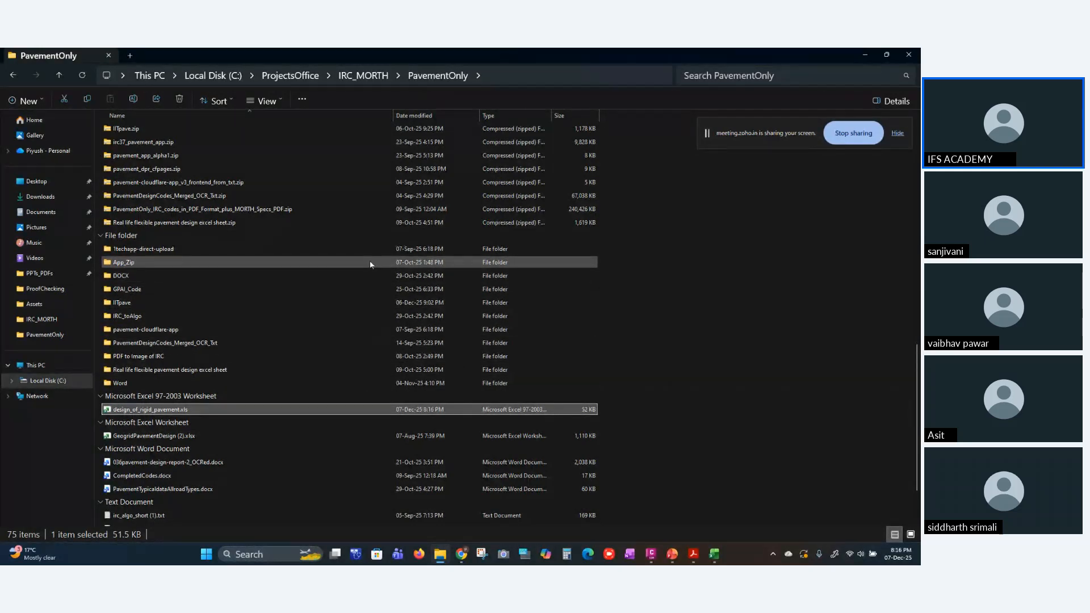
{"action": "scroll", "coordinate": [383, 182], "scroll_direction": "up", "scroll_amount": 4}
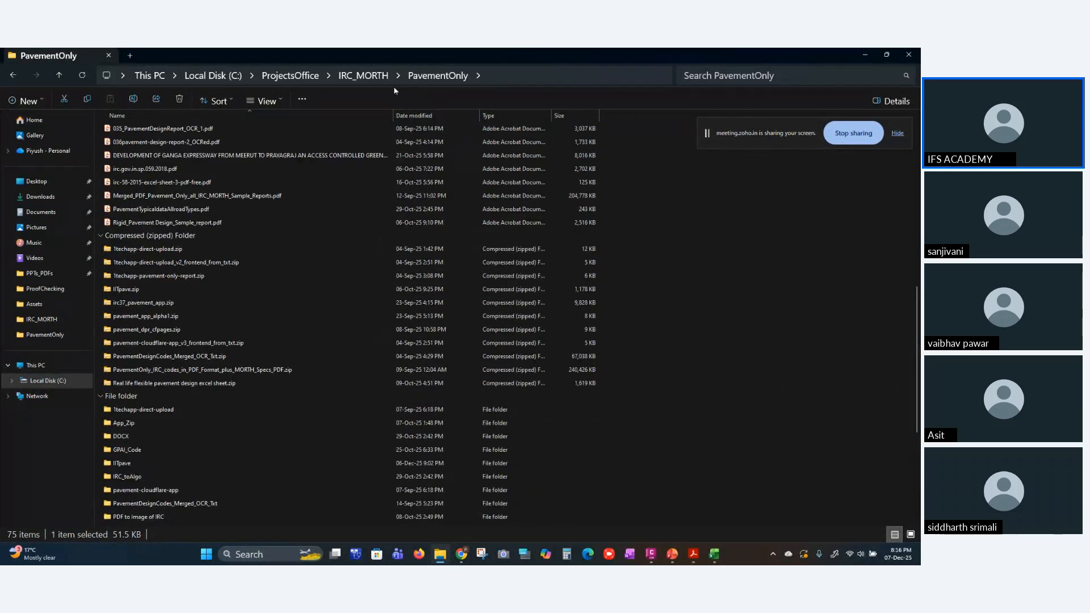
{"action": "left_click", "coordinate": [366, 76]}
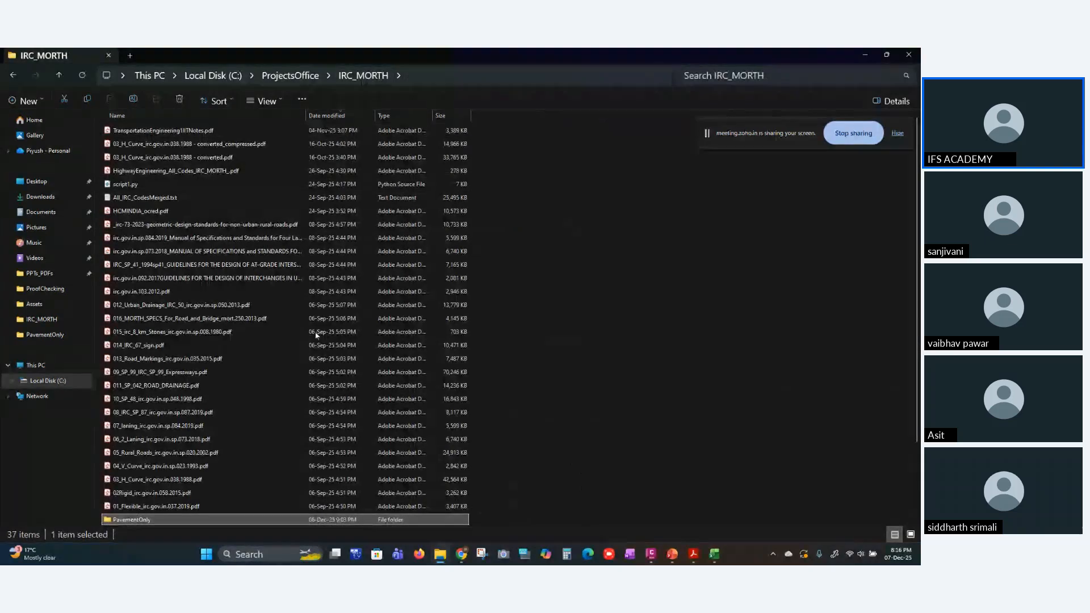
{"action": "scroll", "coordinate": [321, 255], "scroll_direction": "down", "scroll_amount": 2}
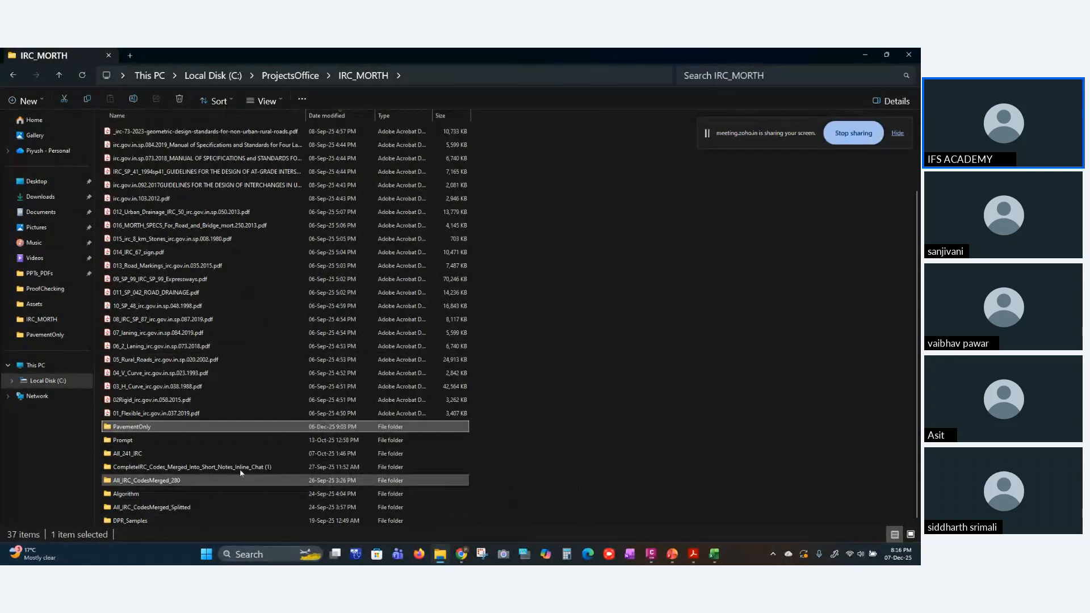
{"action": "scroll", "coordinate": [278, 215], "scroll_direction": "up", "scroll_amount": 2}
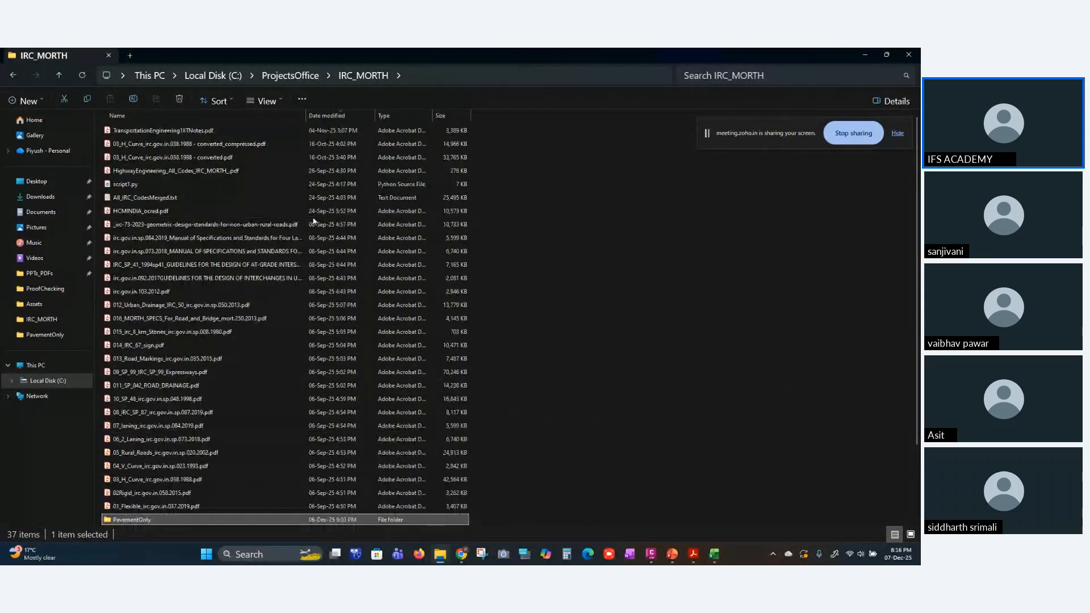
{"action": "left_click", "coordinate": [297, 77]}
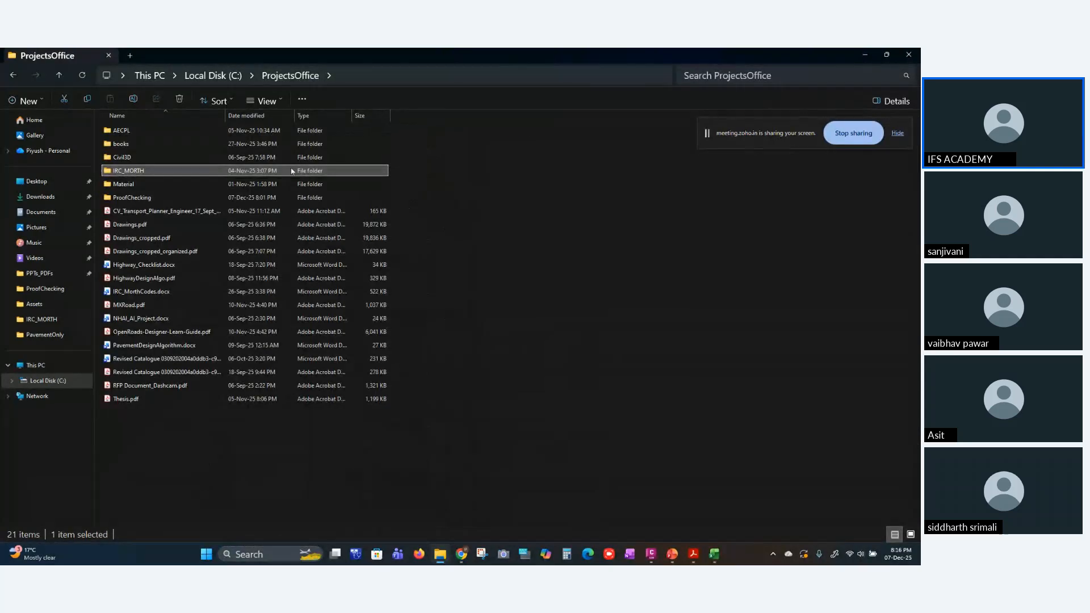
{"action": "left_click", "coordinate": [754, 75]}
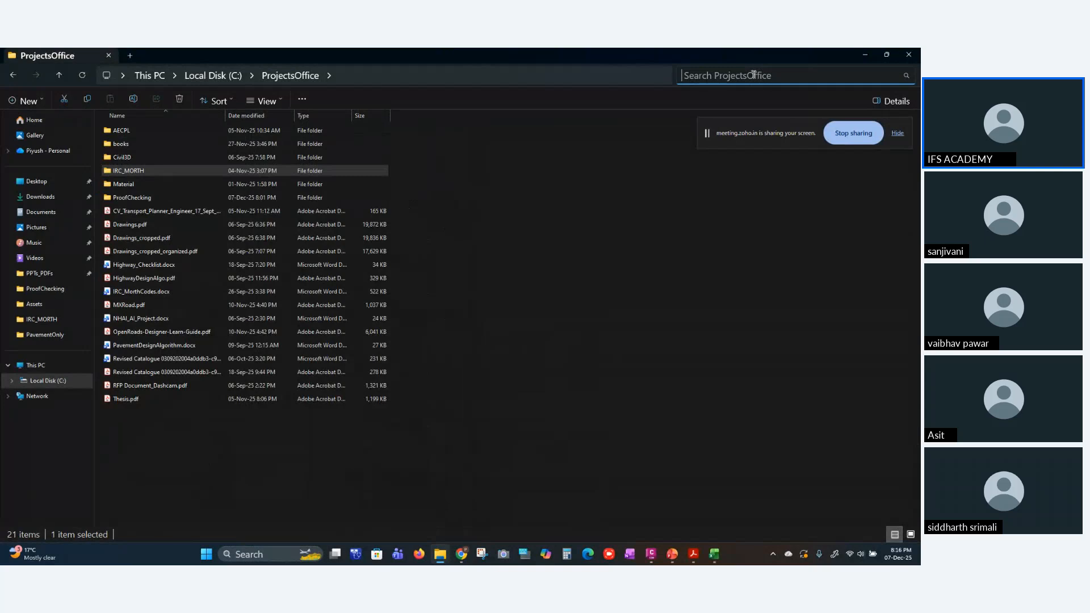
{"action": "type", "text": "xlsx"}
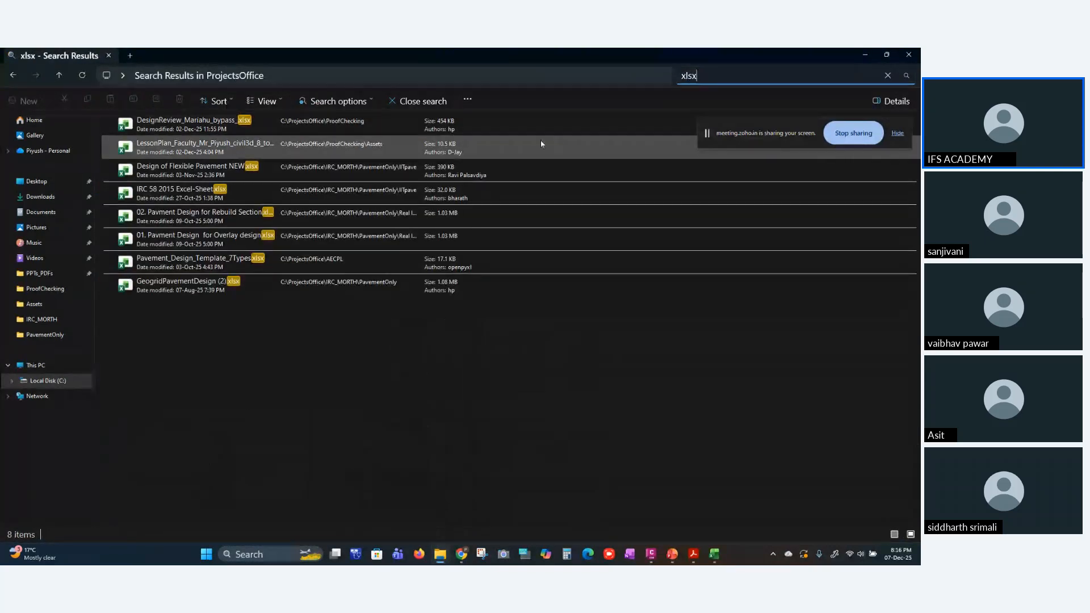
- Open the IRC 58 2015 Excel-Sheet workbook from the search results and look over its slab thickness design sheet at 90% zoom
{"action": "left_click", "coordinate": [228, 192]}
{"action": "double_click", "coordinate": [228, 189]}
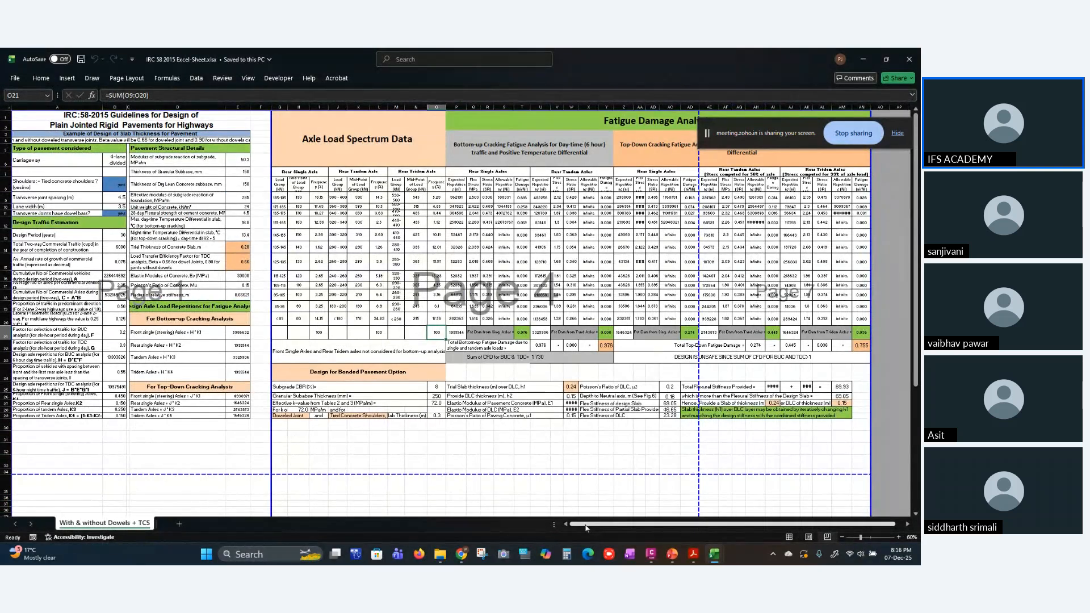
{"action": "left_click", "coordinate": [898, 538]}
{"action": "left_click", "coordinate": [898, 538]}
{"action": "left_click", "coordinate": [899, 537]}
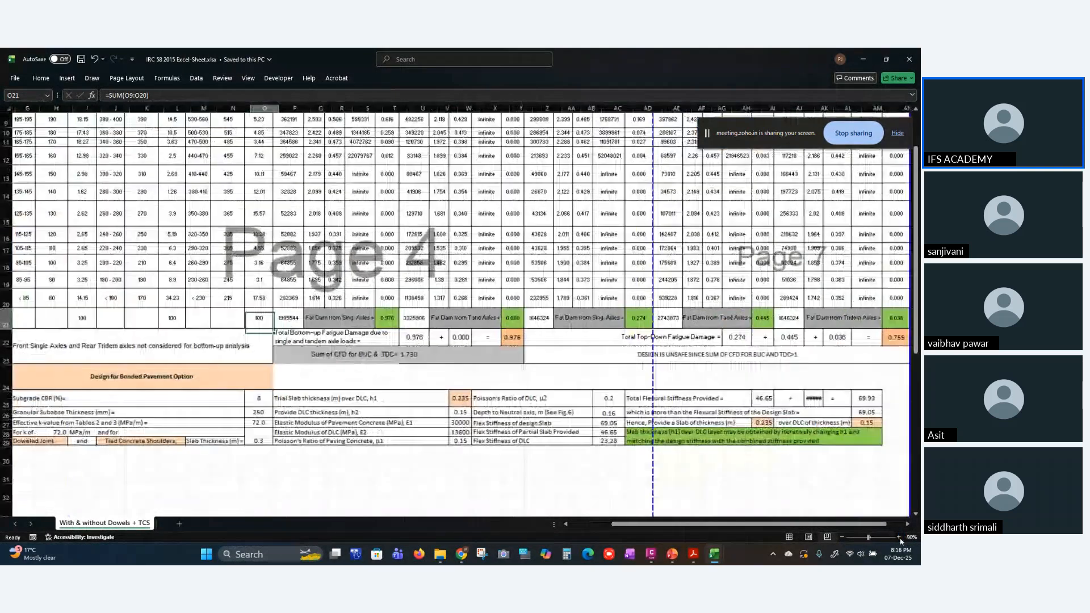
{"action": "left_click_drag", "start_coordinate": [750, 525], "coordinate": [698, 530]}
{"action": "scroll", "coordinate": [450, 197], "scroll_direction": "up", "scroll_amount": 3}
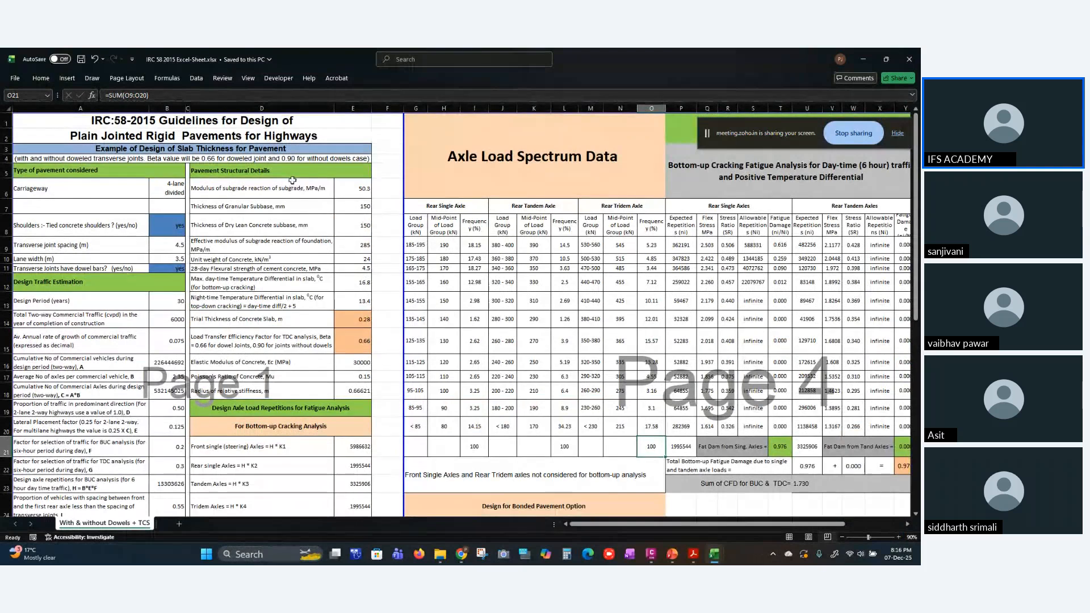
- Set the trial thickness of the concrete slab to 0.15 m in the pavement structural details
{"action": "double_click", "coordinate": [363, 319]}
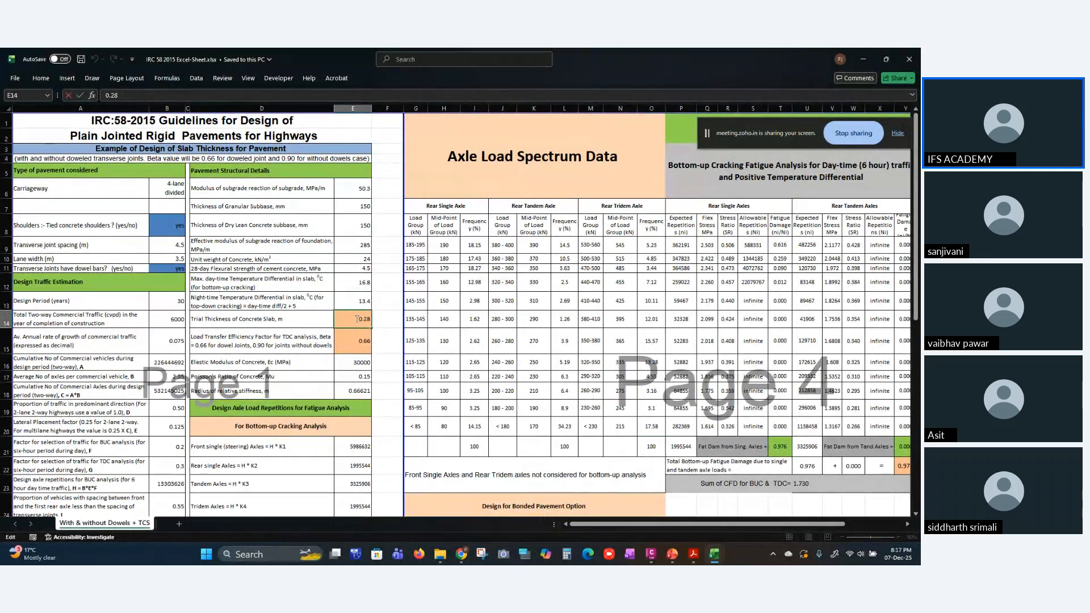
{"action": "type", "text": "0"}
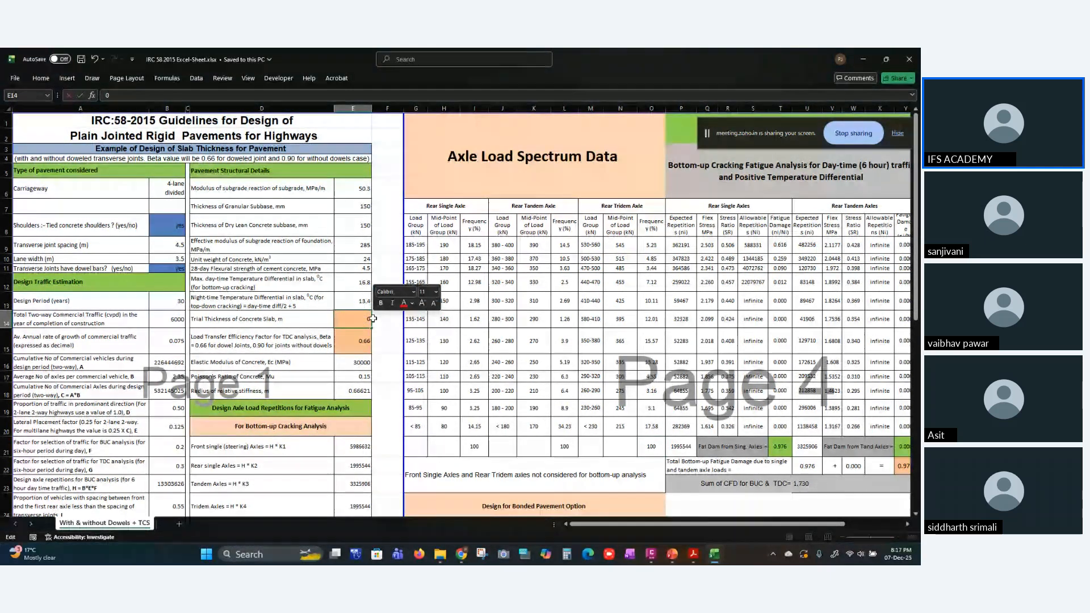
{"action": "type", "text": ".1"}
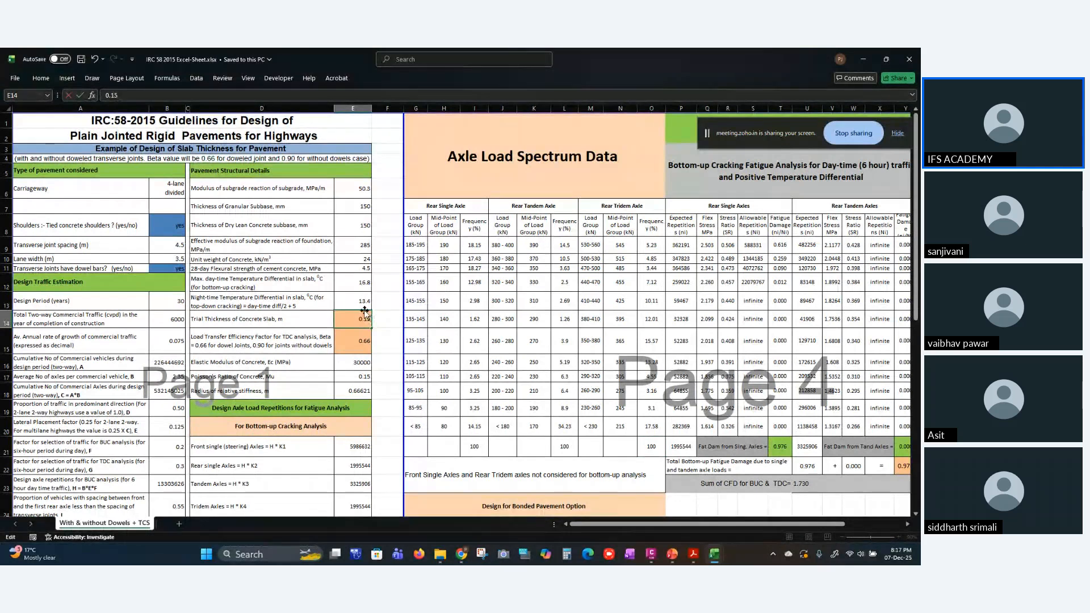
{"action": "type", "text": "5"}
{"action": "key", "text": "Return"}
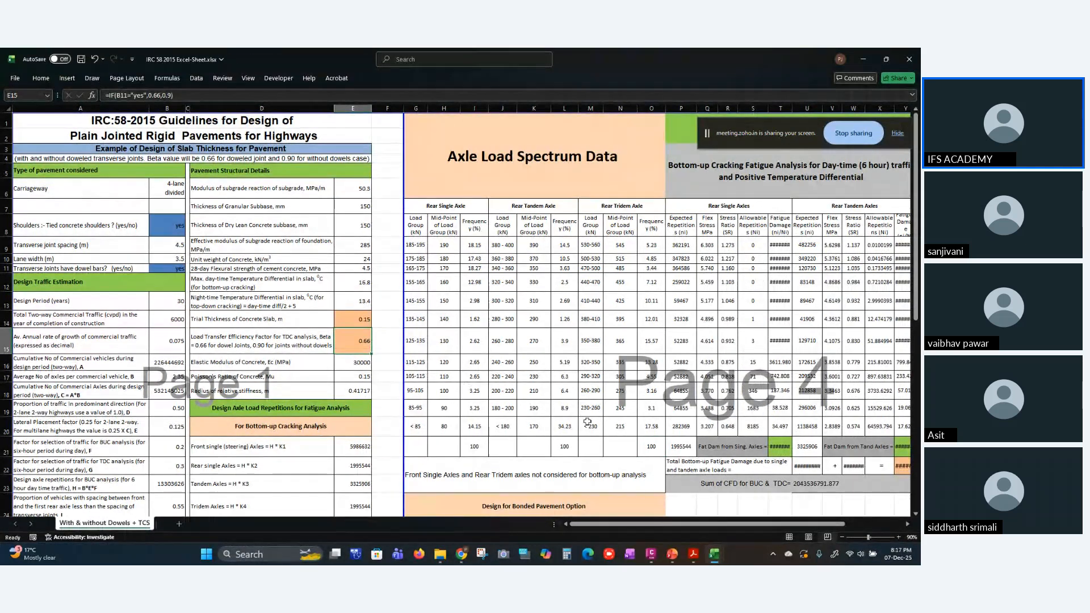
- Examine the fatigue damage totals, the design safety statement and the bonded pavement option for the 0.15 m trial slab
{"action": "scroll", "coordinate": [587, 422], "scroll_direction": "down", "scroll_amount": 2}
{"action": "left_click_drag", "start_coordinate": [657, 525], "coordinate": [727, 516]}
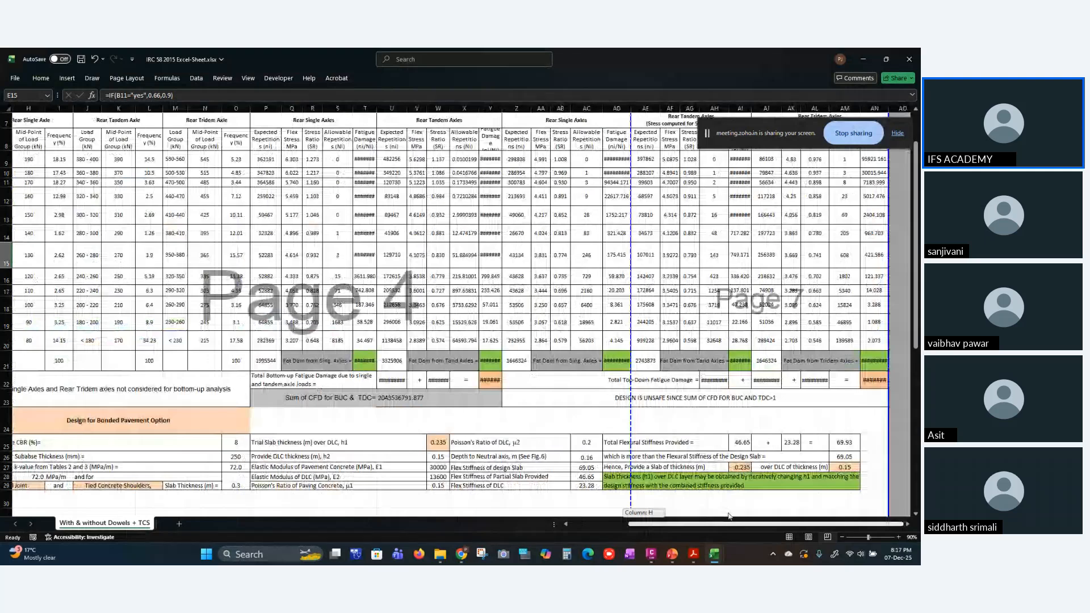
{"action": "scroll", "coordinate": [732, 443], "scroll_direction": "down", "scroll_amount": 2}
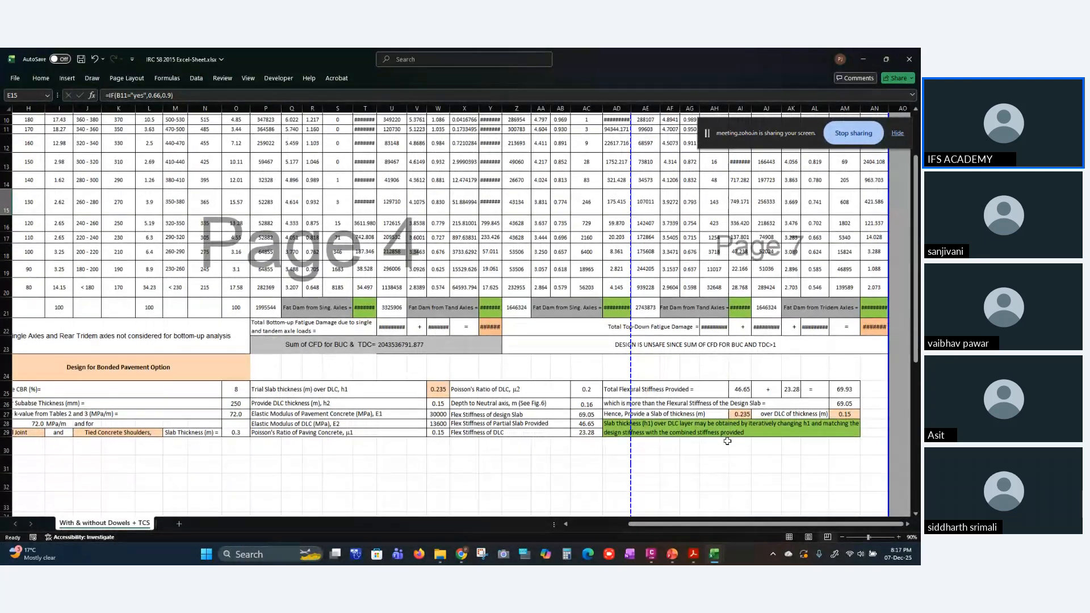
{"action": "scroll", "coordinate": [756, 461], "scroll_direction": "up", "scroll_amount": 2}
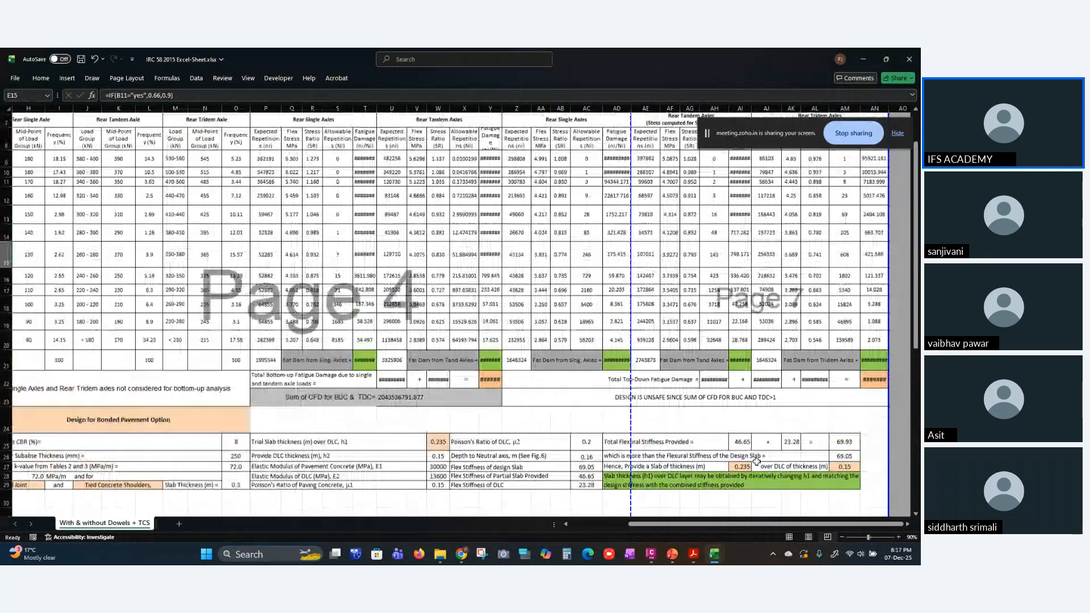
- Set the trial thickness of the concrete slab to 0.6 m
{"action": "left_click_drag", "start_coordinate": [686, 525], "coordinate": [629, 534]}
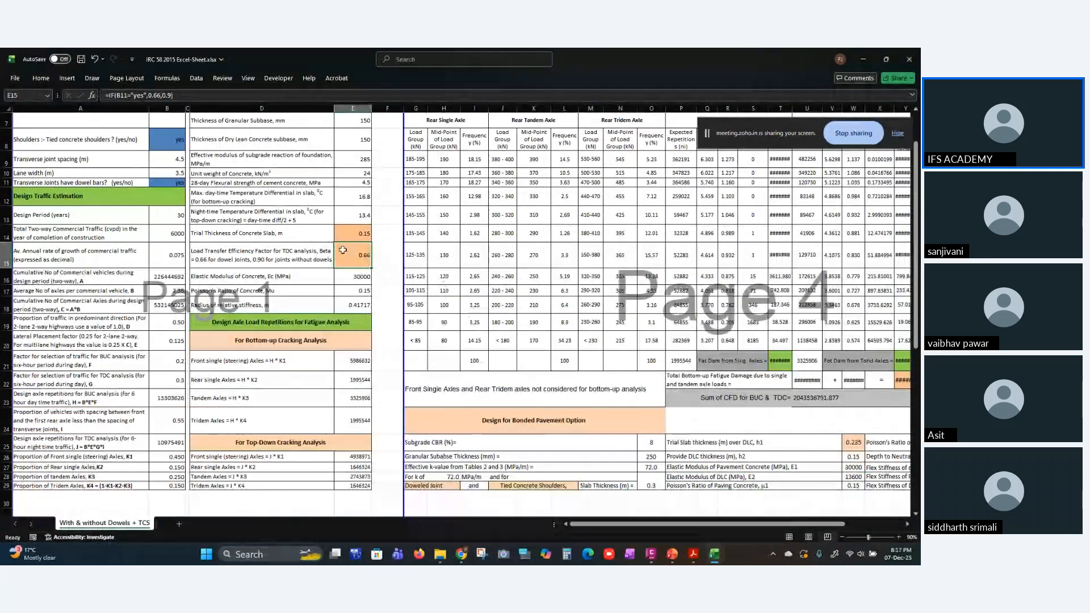
{"action": "double_click", "coordinate": [353, 234]}
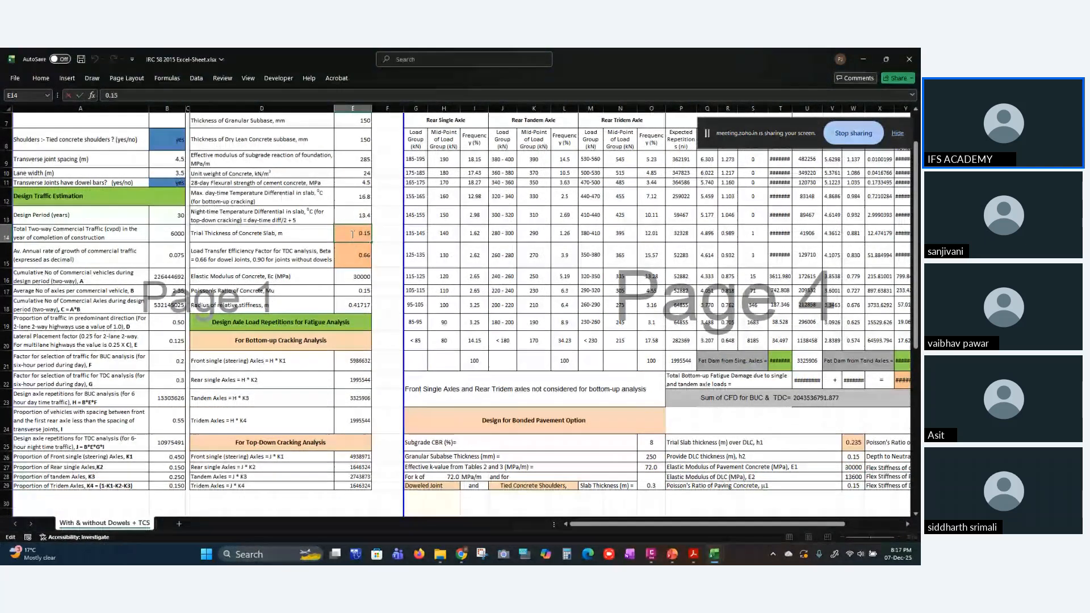
{"action": "left_click_drag", "start_coordinate": [352, 234], "coordinate": [386, 232]}
{"action": "type", "text": "0."}
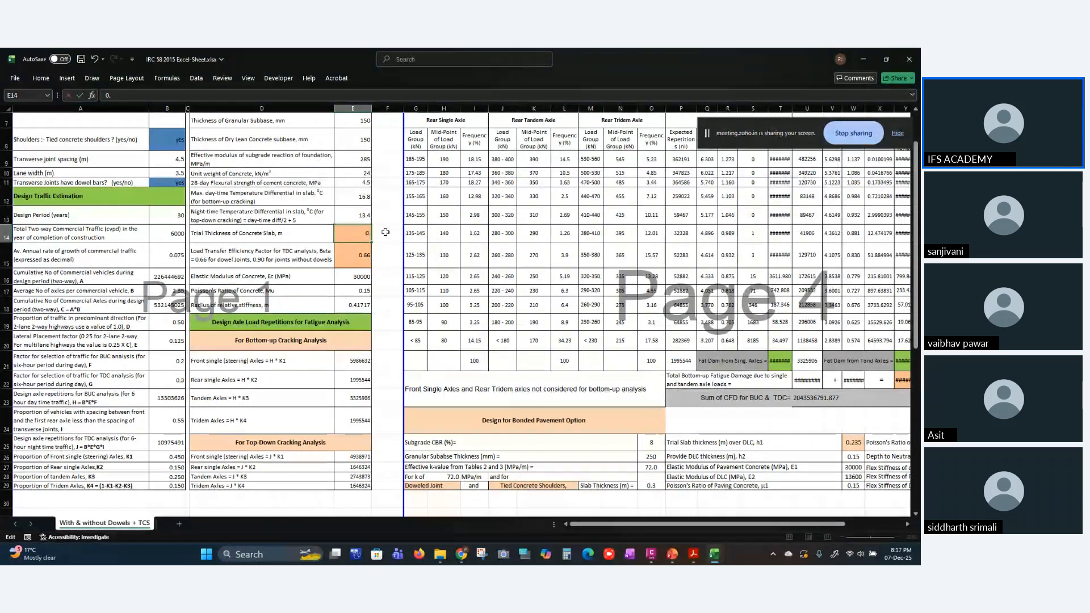
{"action": "type", "text": "6"}
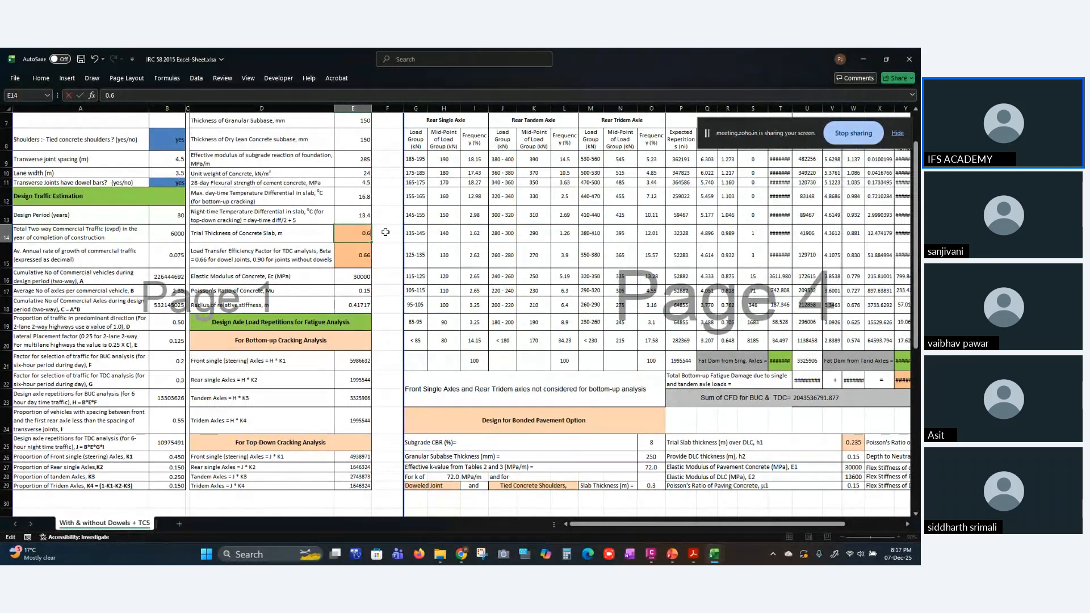
{"action": "key", "text": "Return"}
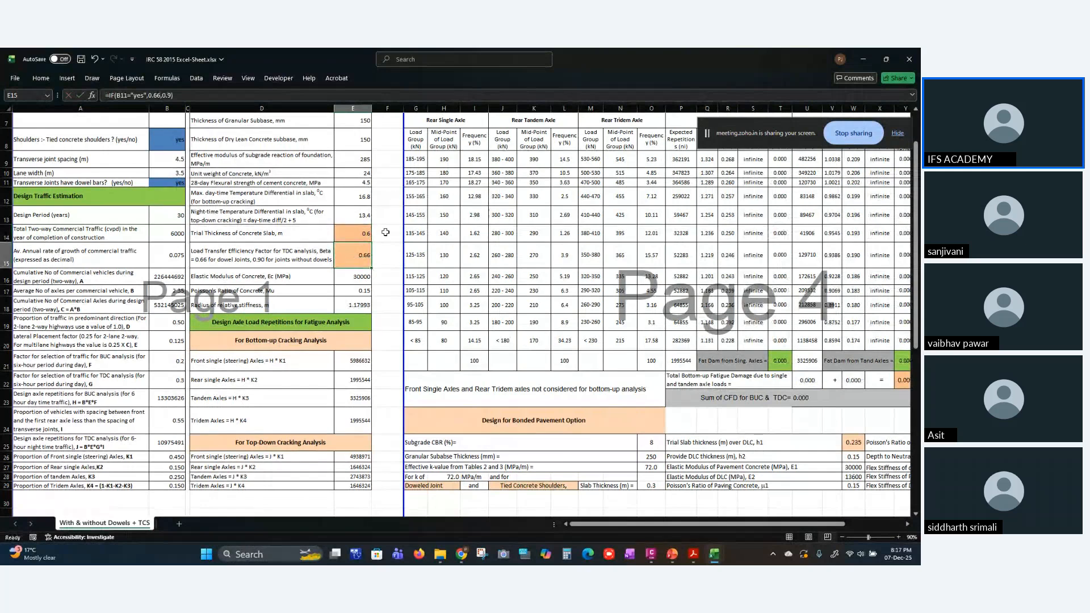
- Check the fatigue damage analysis, the sum of CFD for BUC and TDC, and the safety statement for the 0.6 m slab
{"action": "left_click_drag", "start_coordinate": [679, 524], "coordinate": [749, 536]}
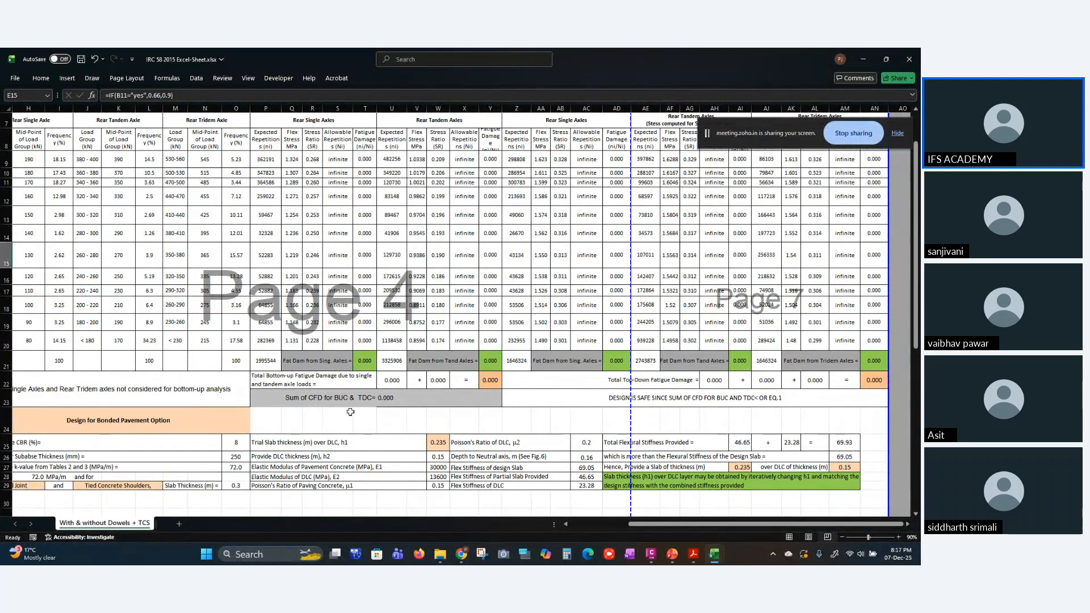
{"action": "scroll", "coordinate": [374, 413], "scroll_direction": "up", "scroll_amount": 2}
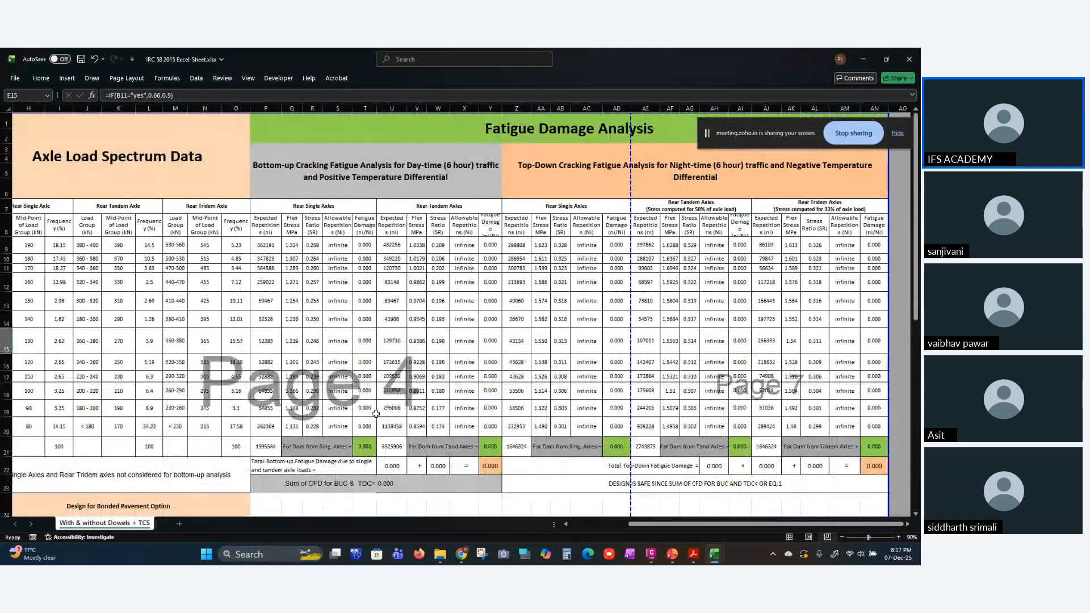
{"action": "scroll", "coordinate": [376, 413], "scroll_direction": "down", "scroll_amount": 2}
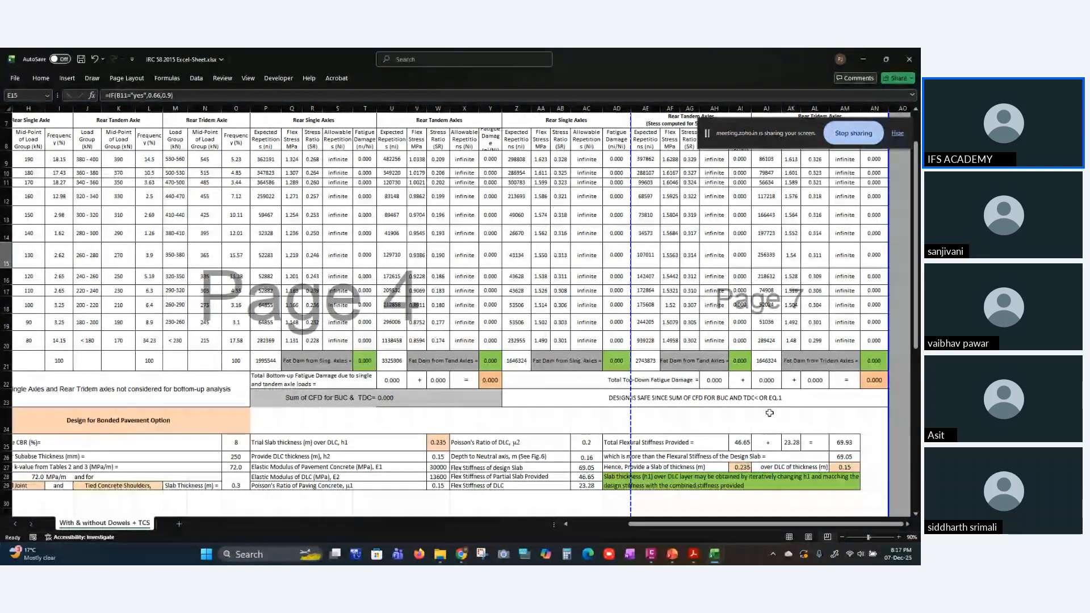
- Set the trial thickness of the concrete slab to 0.5 m in the pavement structural details
{"action": "left_click_drag", "start_coordinate": [704, 525], "coordinate": [645, 525]}
{"action": "double_click", "coordinate": [363, 233]}
{"action": "key", "text": "BackSpace"}
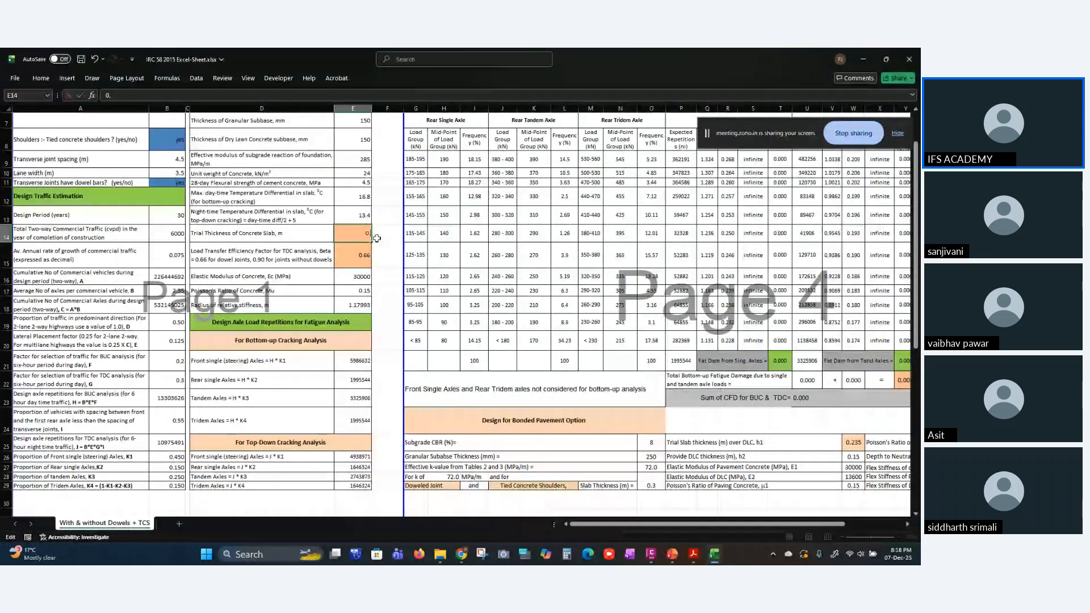
{"action": "type", "text": "5"}
{"action": "key", "text": "Return"}
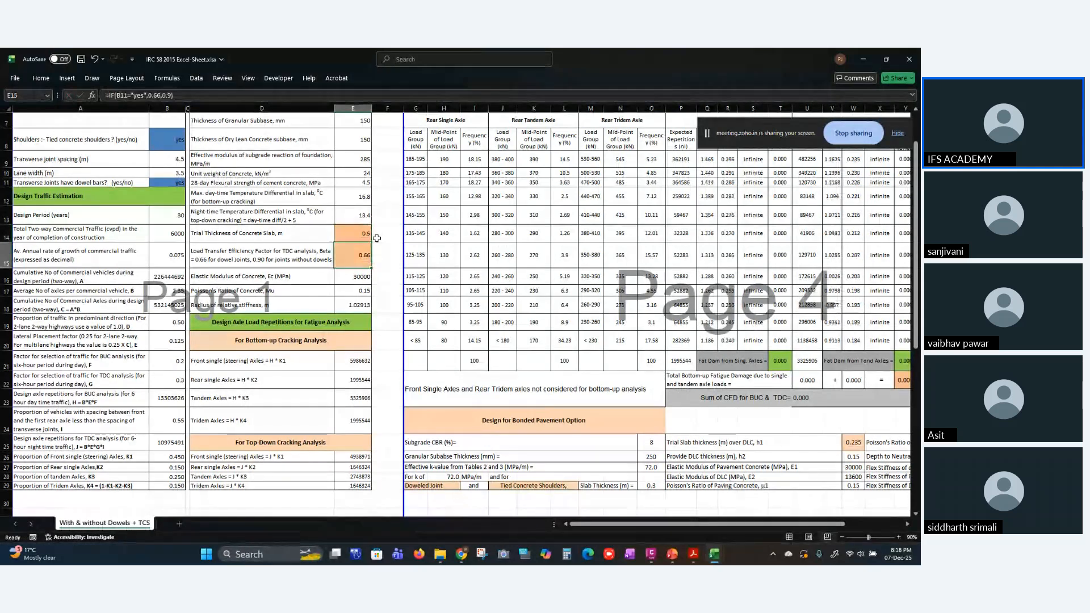
{"action": "left_click", "coordinate": [382, 290]}
- Set the trial concrete slab thickness to 0.1 m and check the sum of CFD and the design safety statement
{"action": "double_click", "coordinate": [366, 234]}
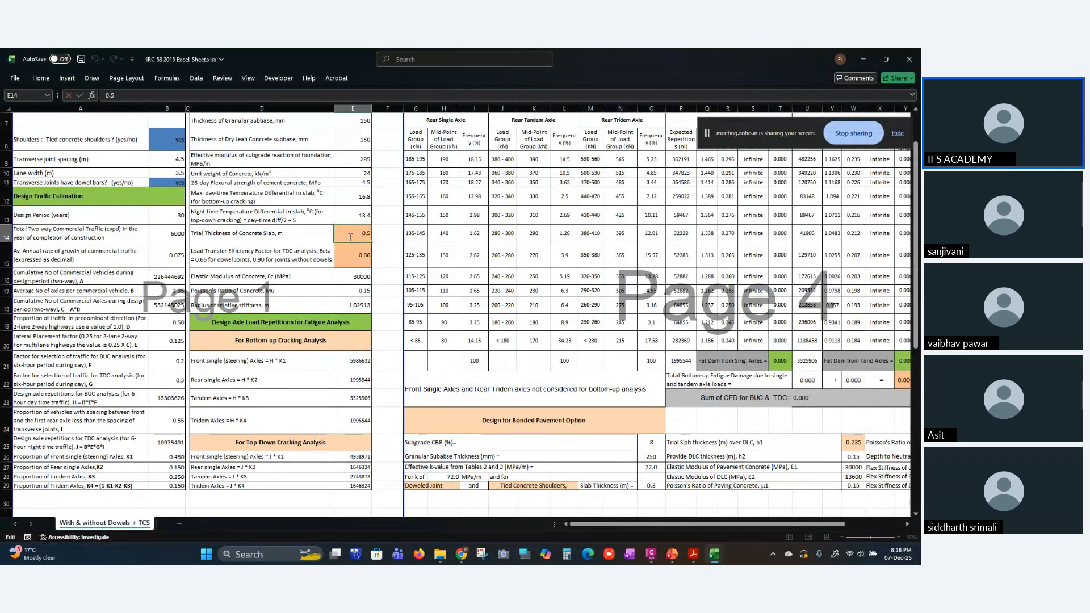
{"action": "type", "text": "0.1"}
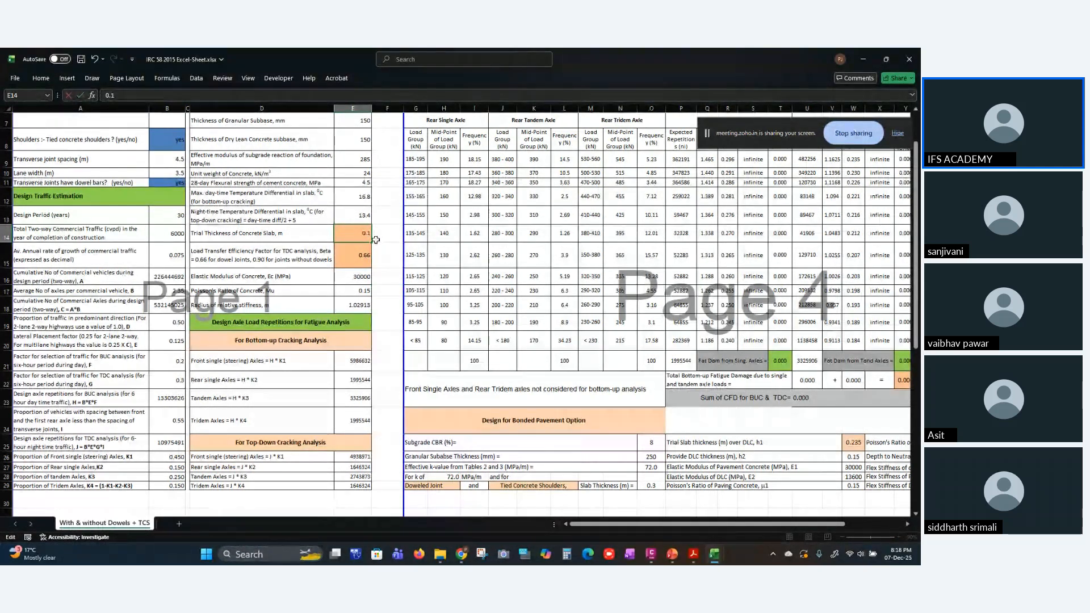
{"action": "key", "text": "Return"}
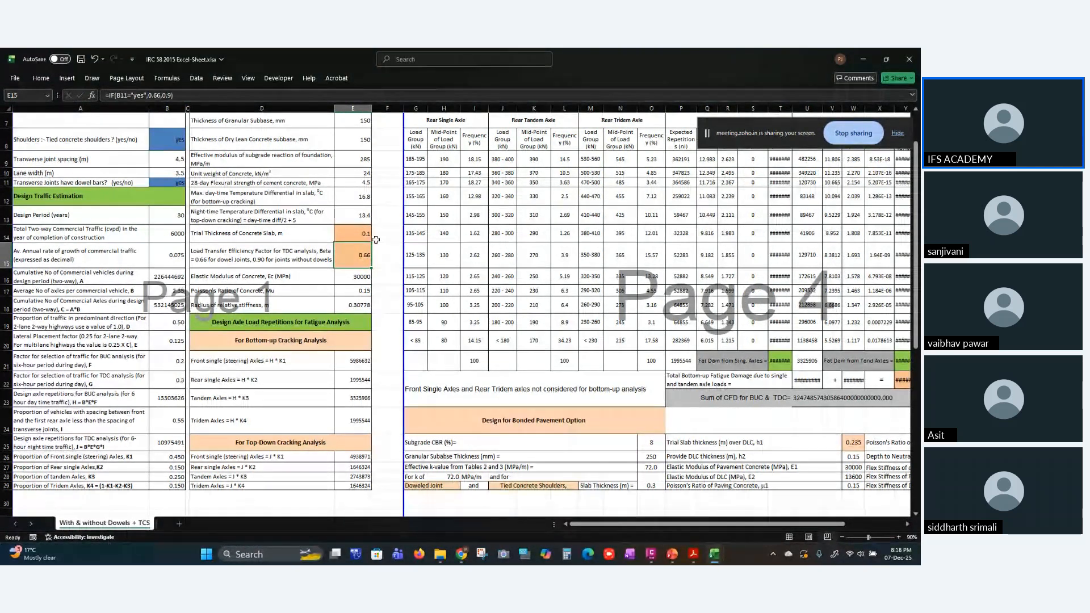
{"action": "left_click_drag", "start_coordinate": [676, 525], "coordinate": [716, 525]}
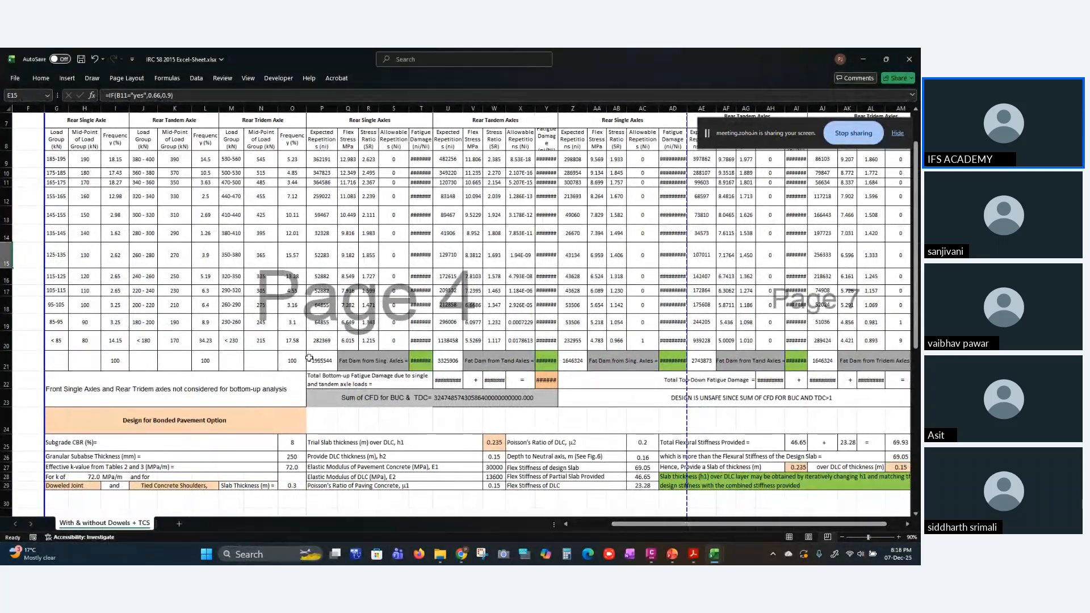
{"action": "left_click_drag", "start_coordinate": [641, 525], "coordinate": [684, 527]}
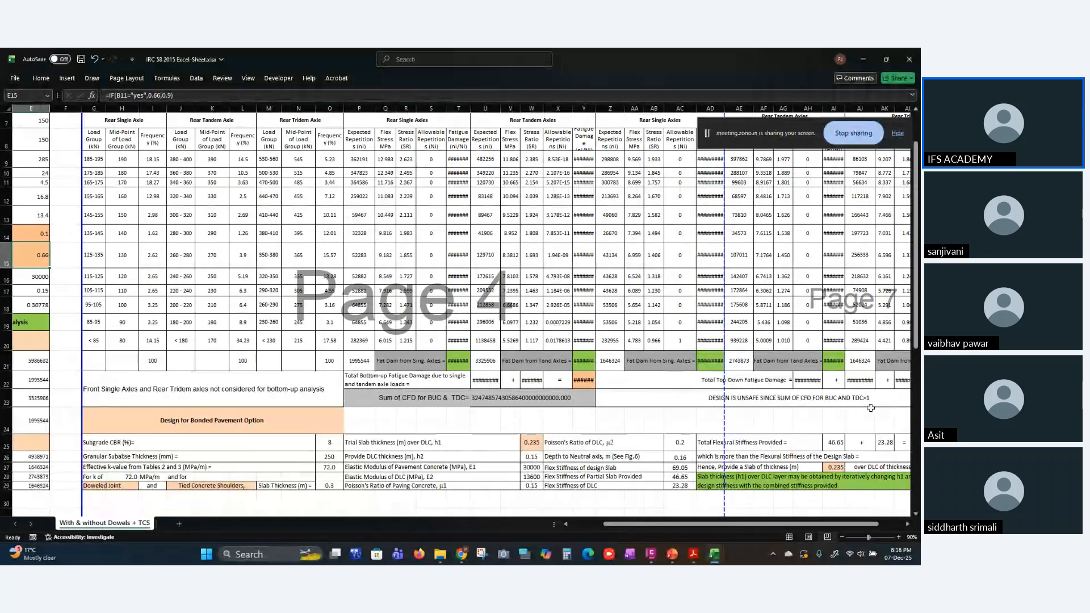
- Set the trial concrete slab thickness to 0.2 m and review the fatigue damage sum and the safety statement
{"action": "left_click_drag", "start_coordinate": [627, 524], "coordinate": [593, 524]}
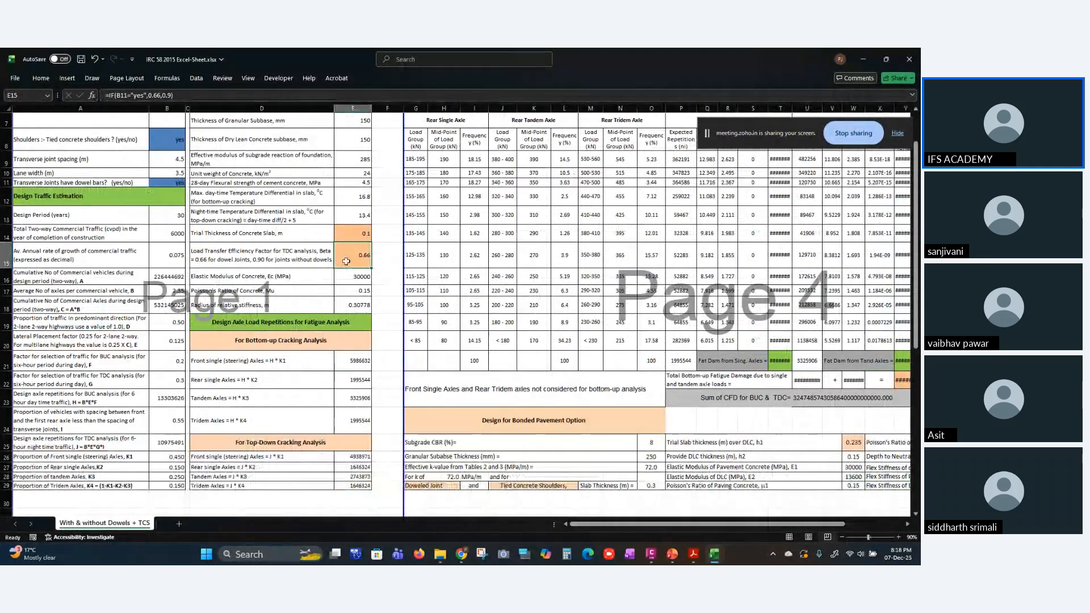
{"action": "left_click", "coordinate": [355, 233]}
{"action": "type", "text": "0.2"}
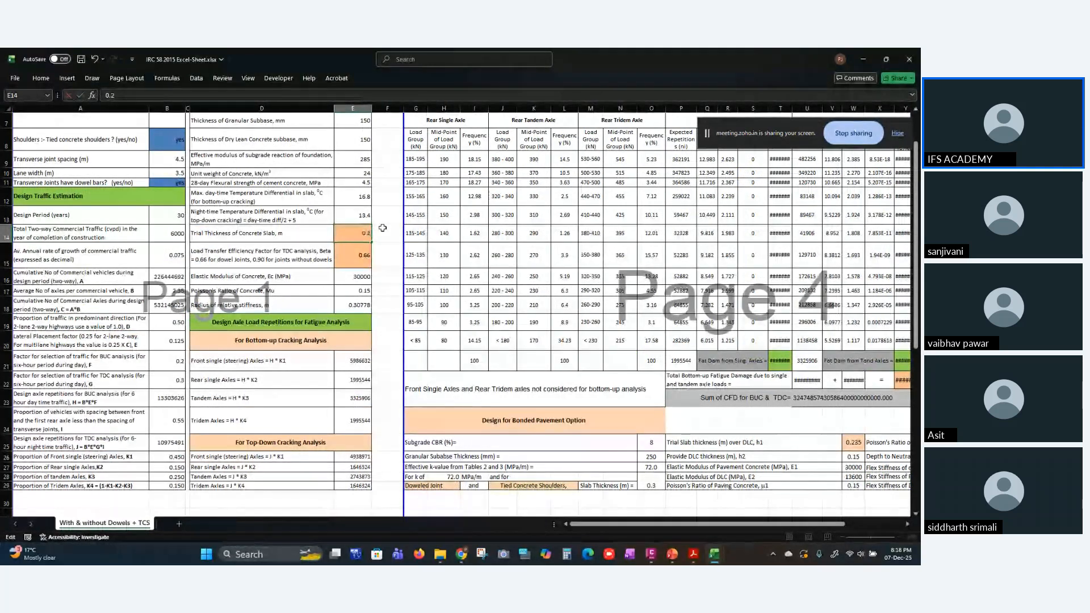
{"action": "key", "text": "Return"}
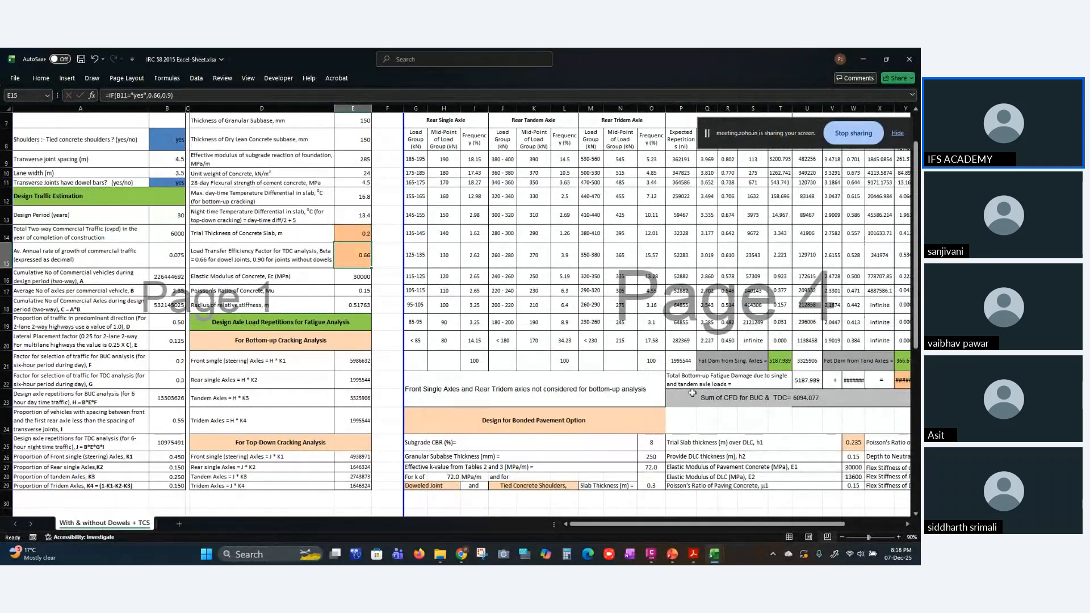
{"action": "scroll", "coordinate": [748, 525], "scroll_direction": "right", "scroll_amount": 3}
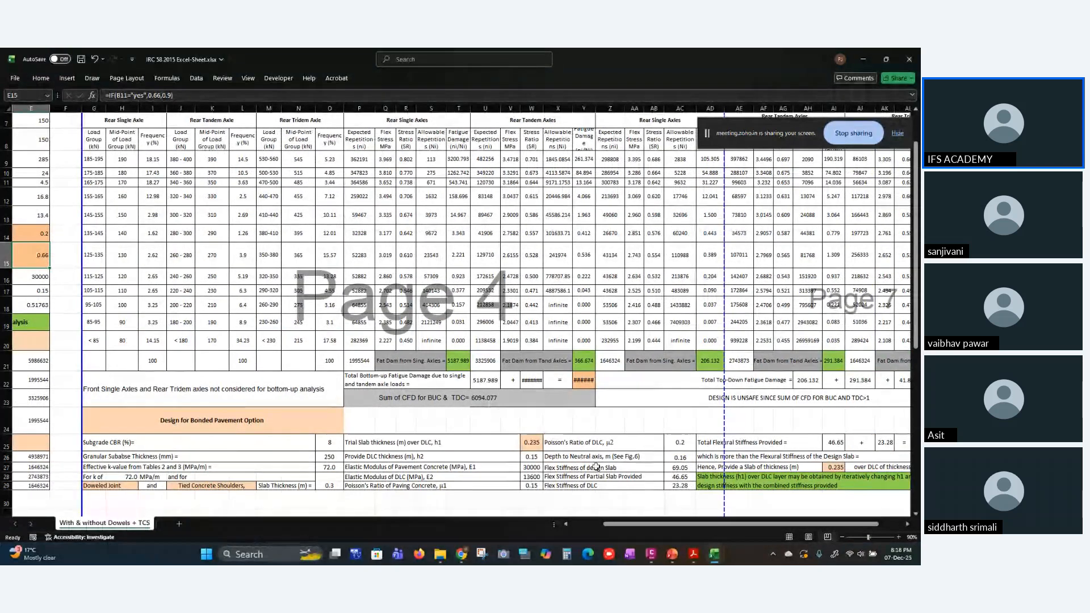
- Set the trial concrete slab thickness to 0.25 m and check the bottom-up and top-down fatigue damage totals and the safety statement
{"action": "scroll", "coordinate": [365, 265], "scroll_direction": "left", "scroll_amount": 3}
{"action": "left_click", "coordinate": [359, 231]}
{"action": "type", "text": "0"}
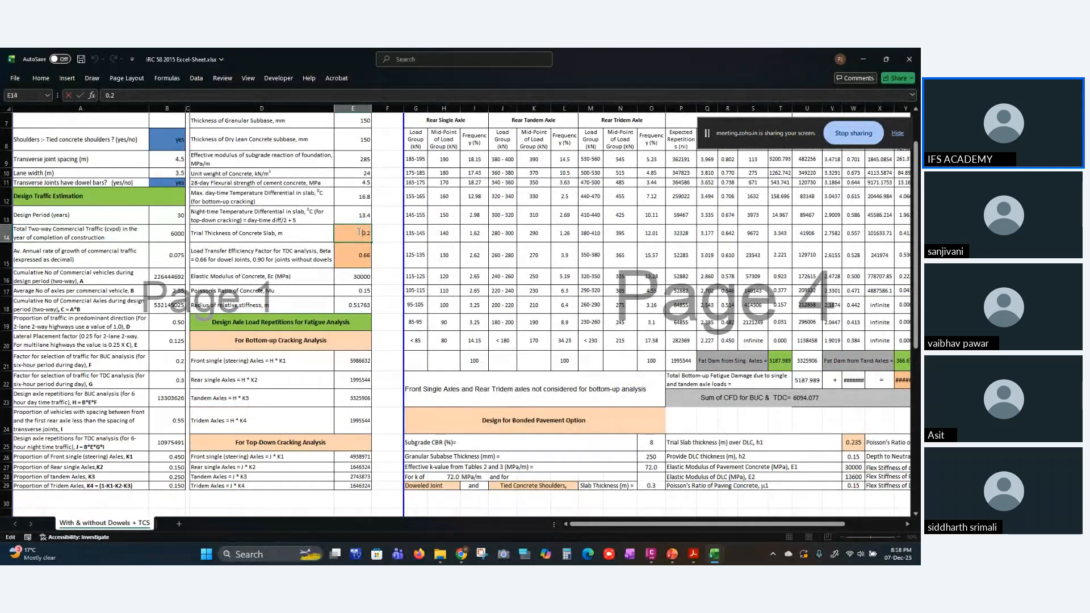
{"action": "type", "text": ".2"}
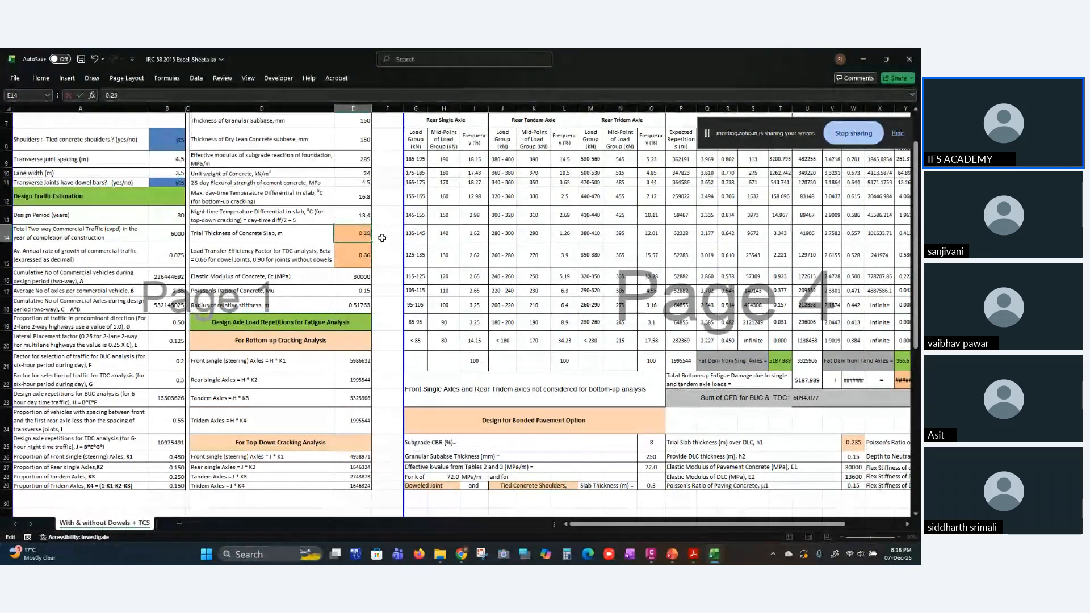
{"action": "type", "text": "5"}
{"action": "key", "text": "Return"}
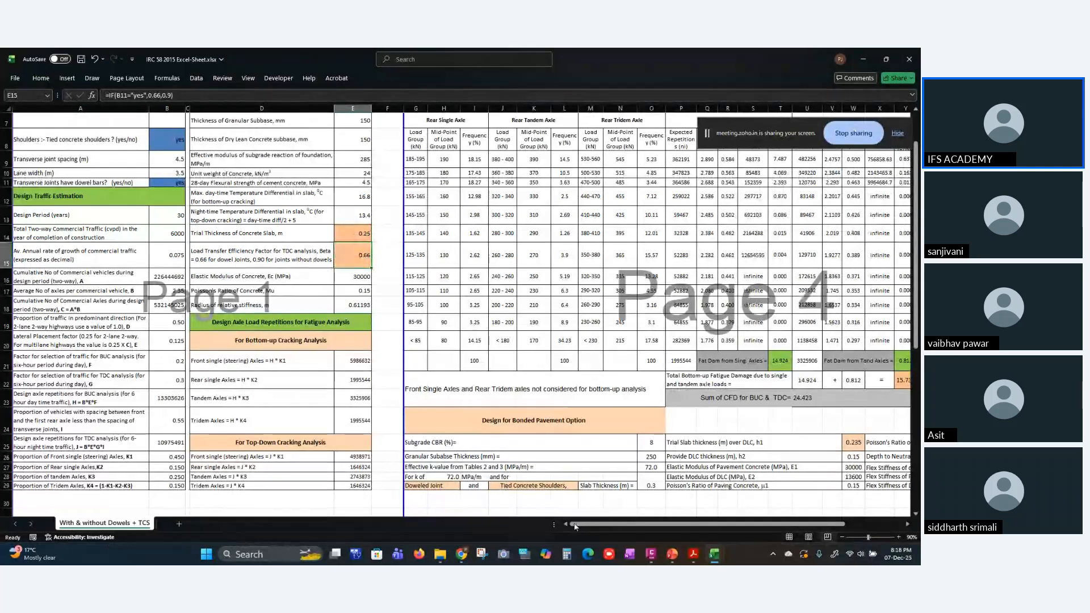
{"action": "scroll", "coordinate": [418, 399], "scroll_direction": "right", "scroll_amount": 5}
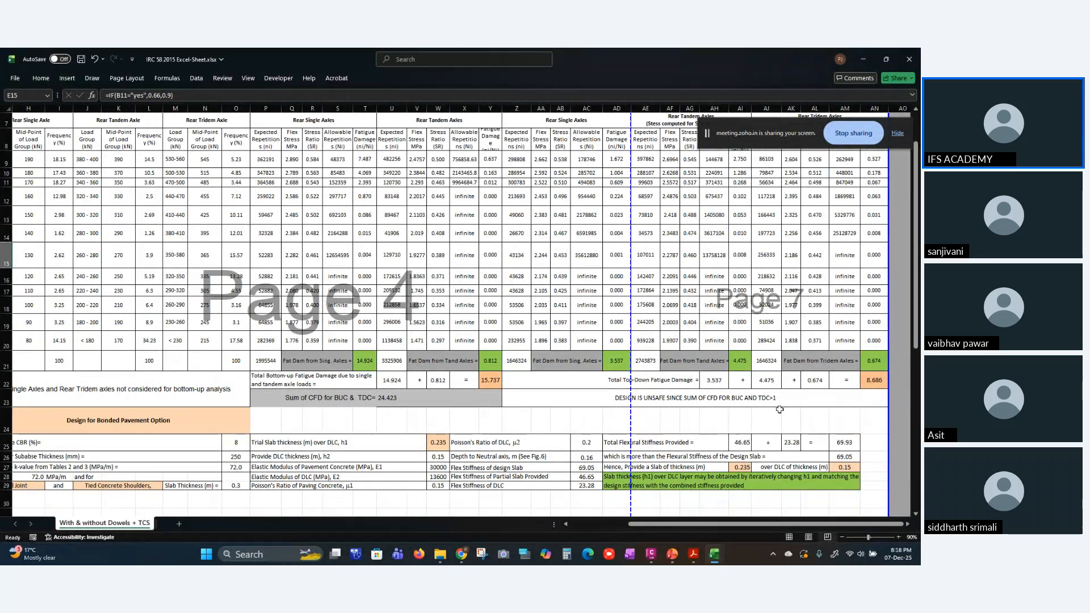
- Set the trial concrete slab thickness to 0.3 m and check the fatigue damage totals, the sum of CFD and the safety statement
{"action": "left_click_drag", "start_coordinate": [766, 523], "coordinate": [709, 523]}
{"action": "left_click", "coordinate": [356, 234]}
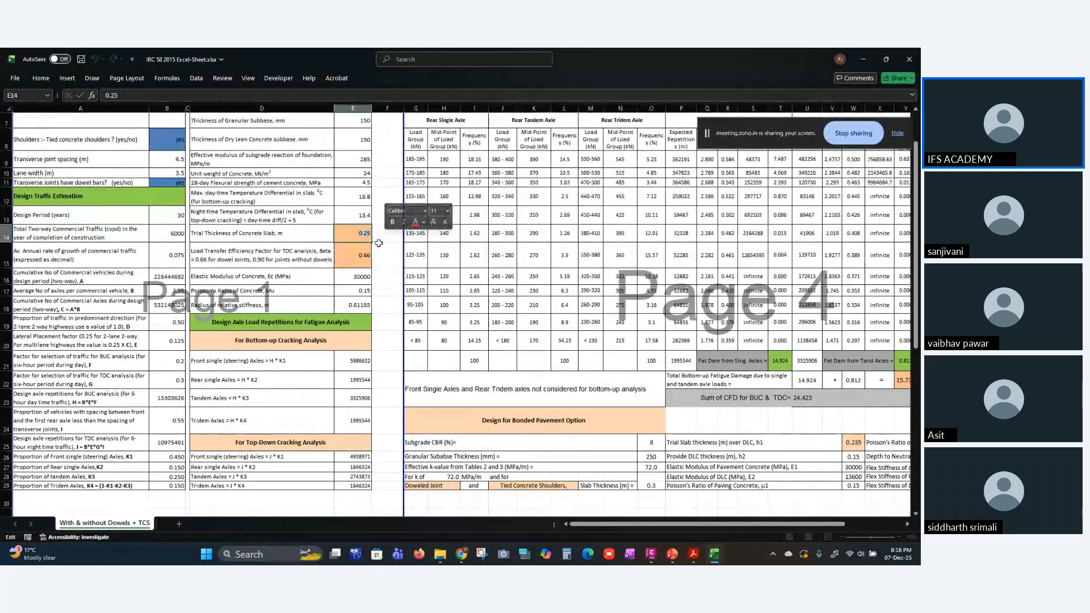
{"action": "type", "text": "0.3"}
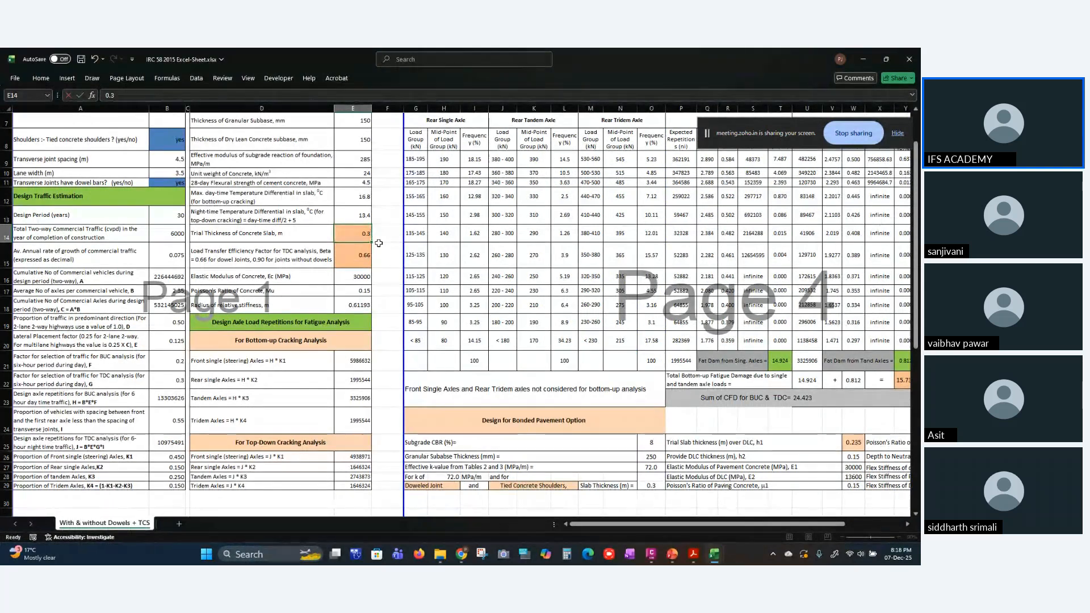
{"action": "key", "text": "Return"}
{"action": "left_click_drag", "start_coordinate": [670, 520], "coordinate": [732, 520]}
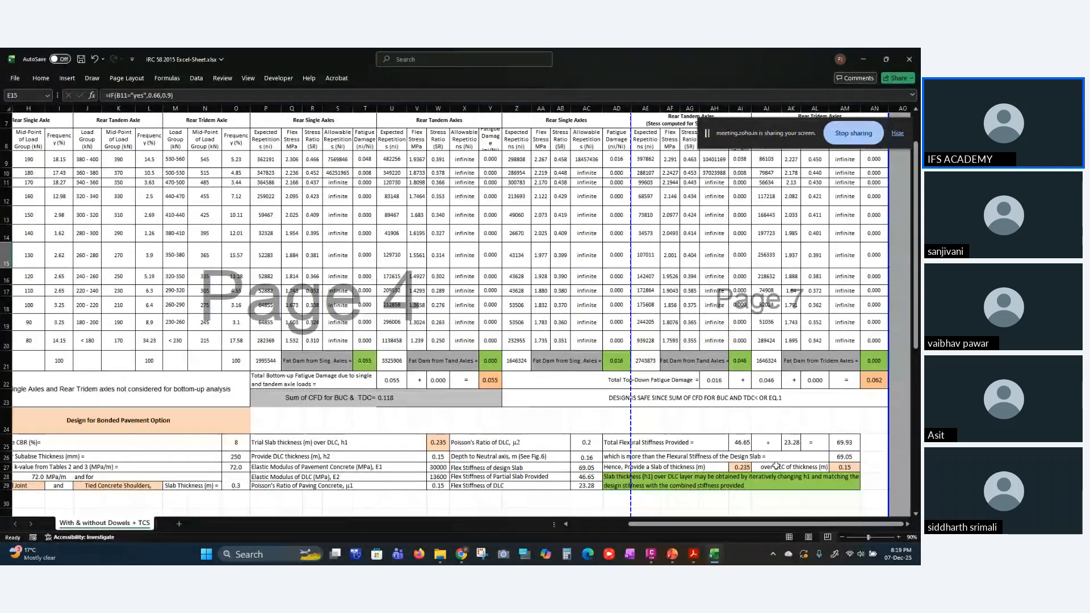
- Switch to the PowerPoint presentation to show the Rigid Pavement-Top View slide
{"action": "left_click_drag", "start_coordinate": [716, 525], "coordinate": [658, 526]}
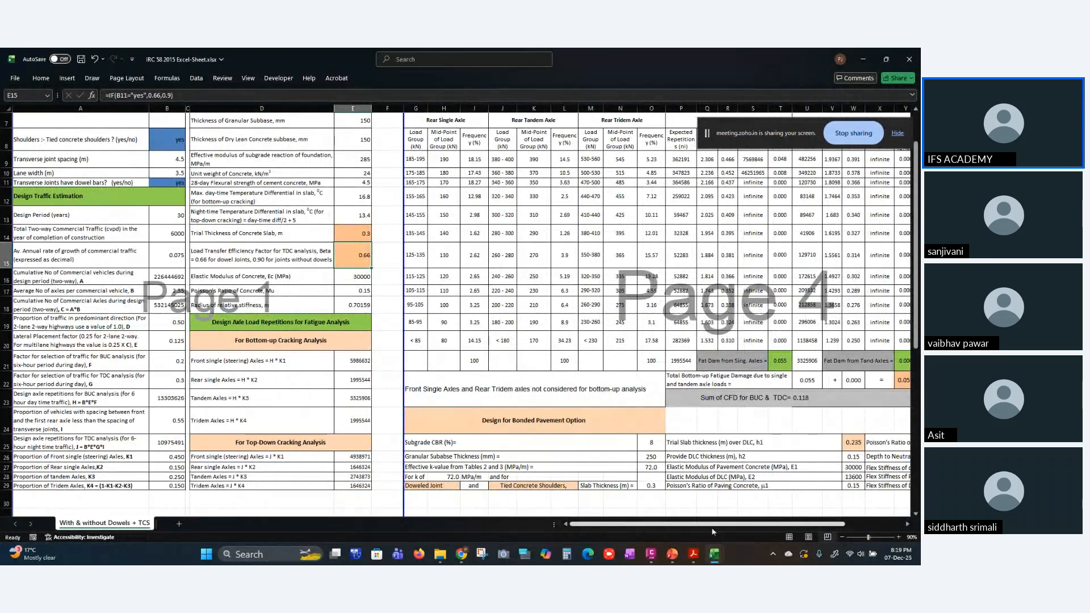
{"action": "left_click", "coordinate": [671, 553]}
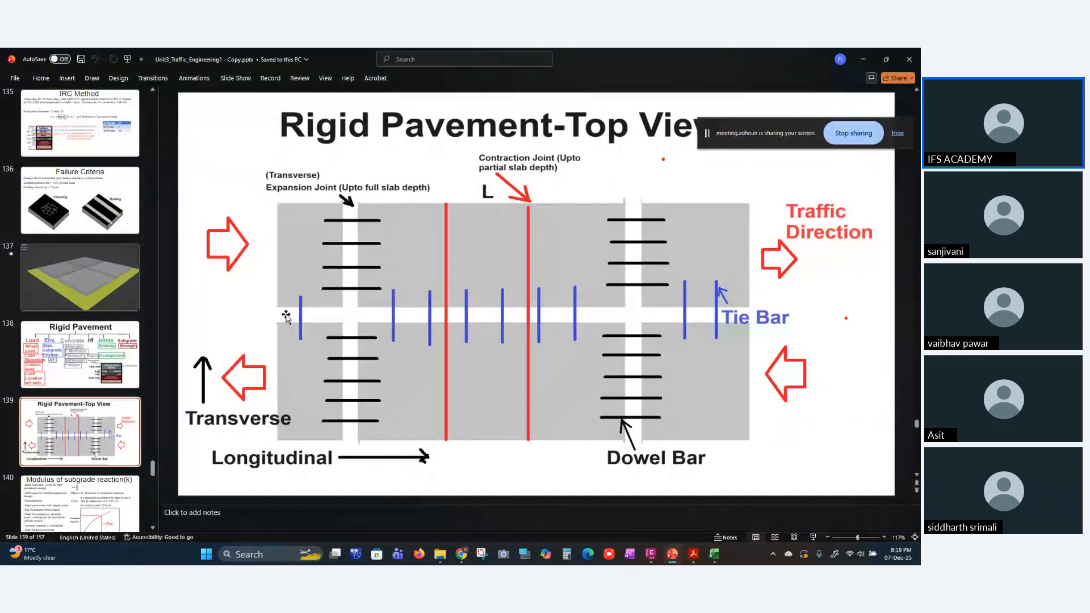
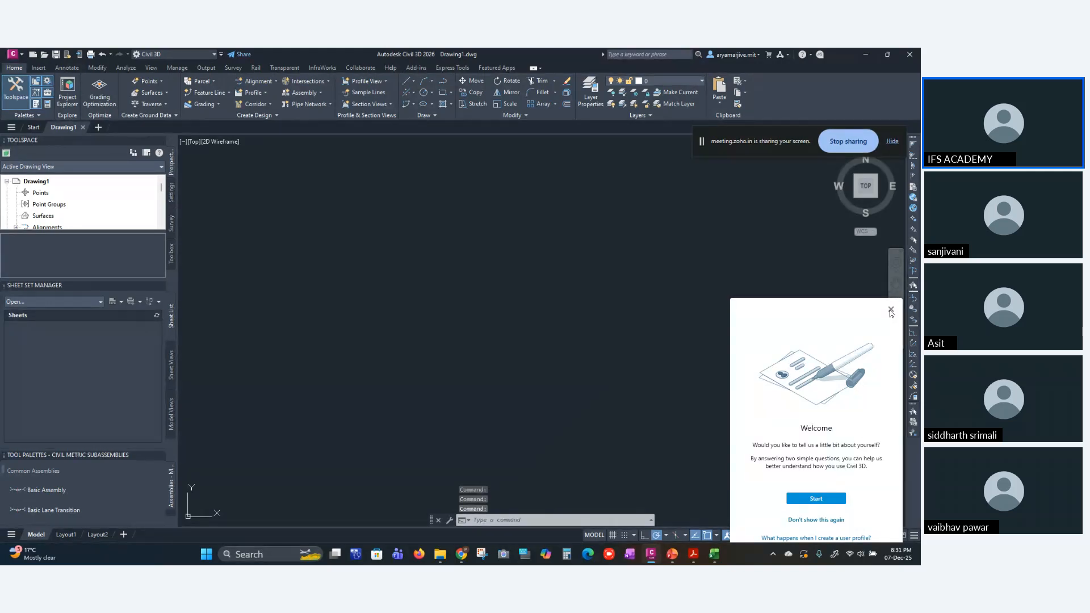
- In Civil 3D, dismiss the welcome prompt and import the points from pnezd.csv using the PNEZD (comma delimited) format
{"action": "left_click", "coordinate": [890, 311]}
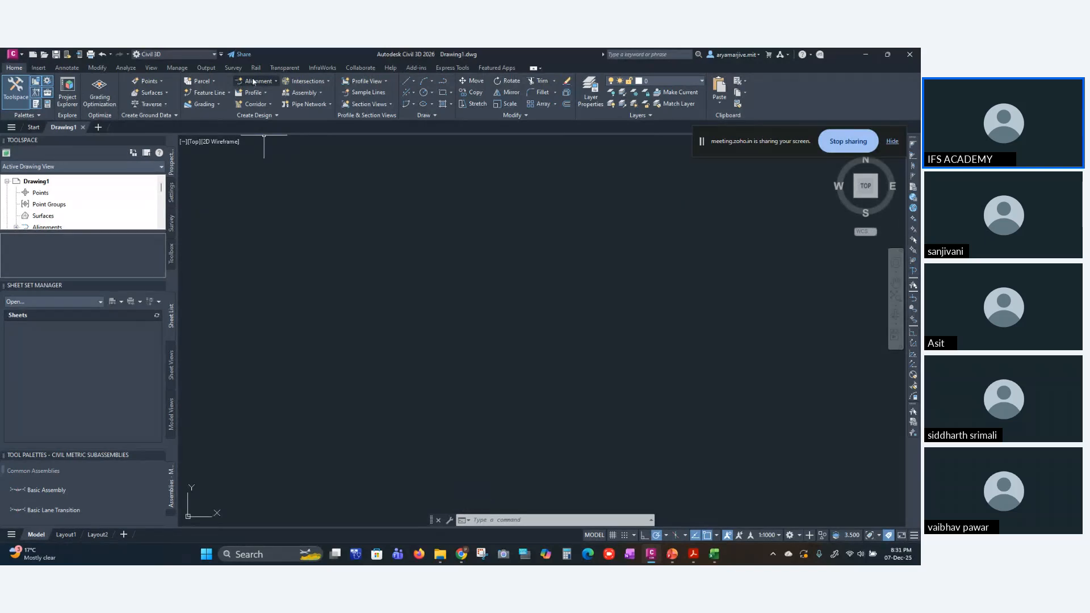
{"action": "left_click", "coordinate": [149, 81]}
{"action": "left_click", "coordinate": [167, 96]}
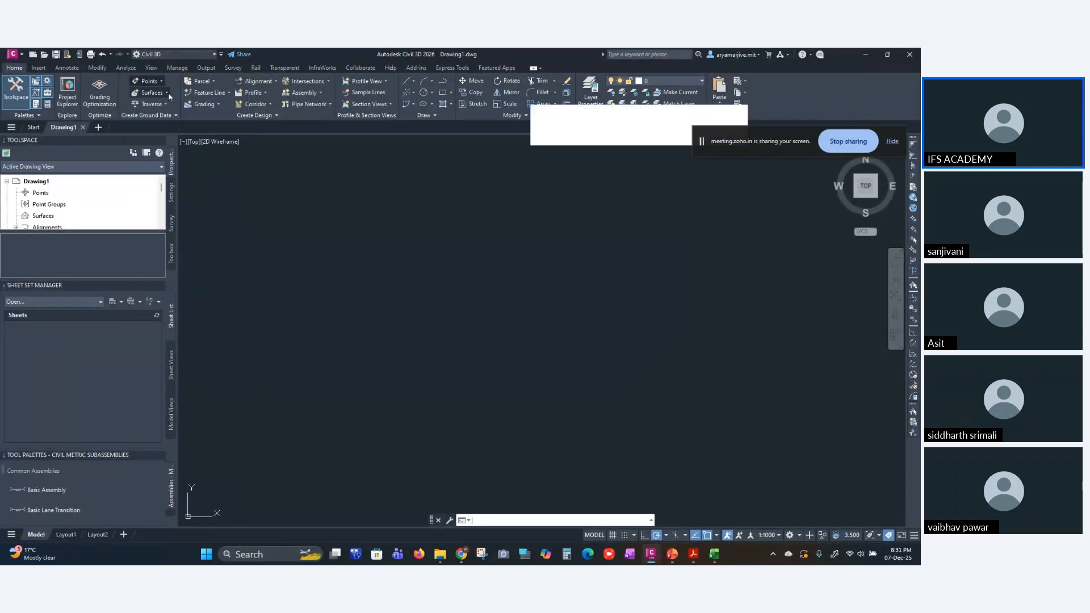
{"action": "left_click", "coordinate": [671, 126]}
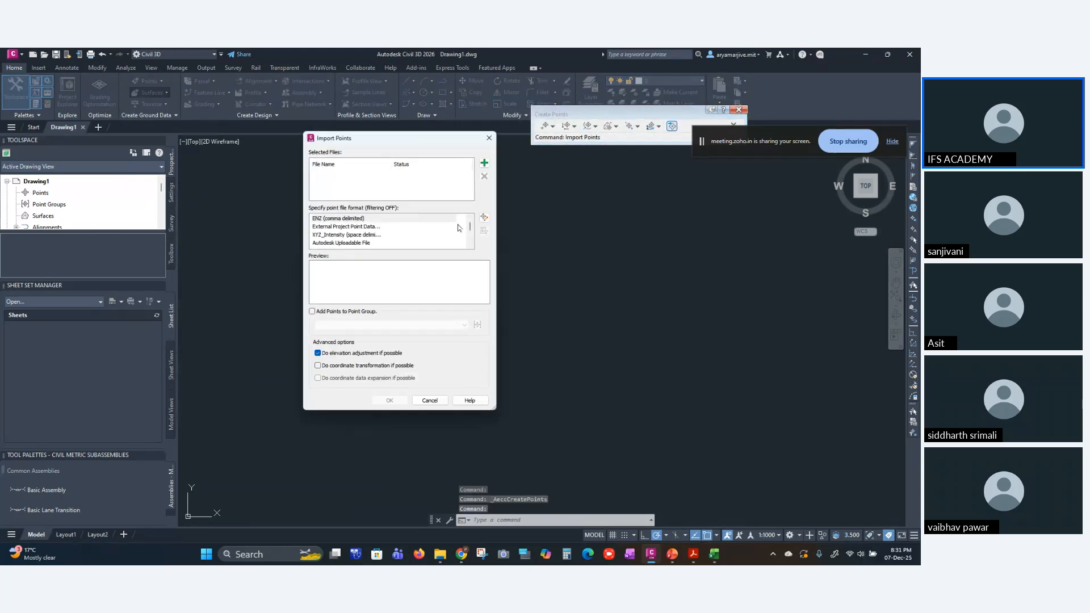
{"action": "left_click", "coordinate": [482, 164]}
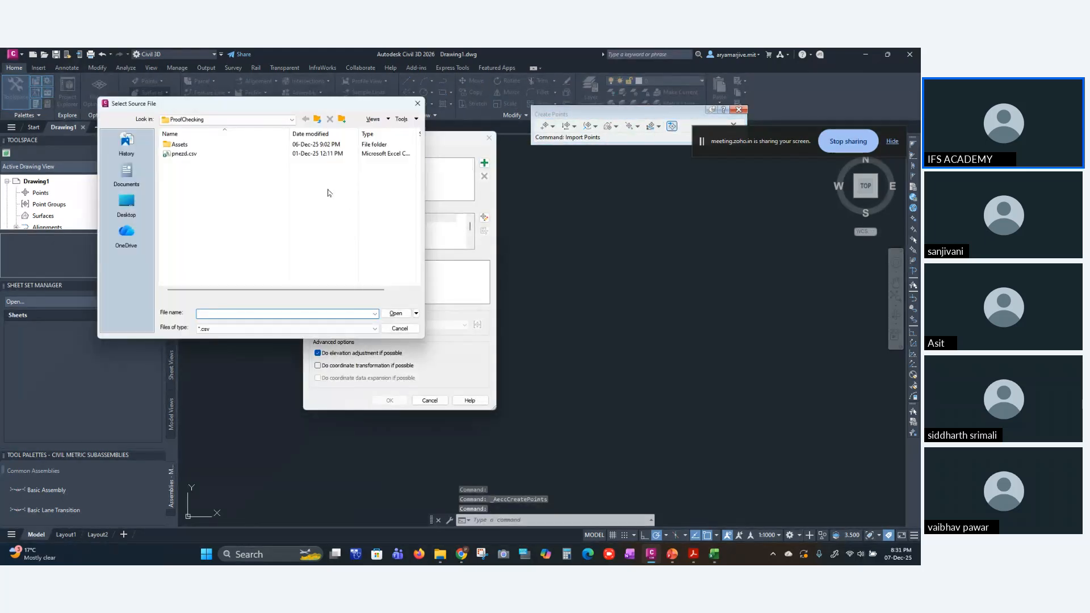
{"action": "left_click", "coordinate": [183, 153]}
{"action": "left_click", "coordinate": [395, 313]}
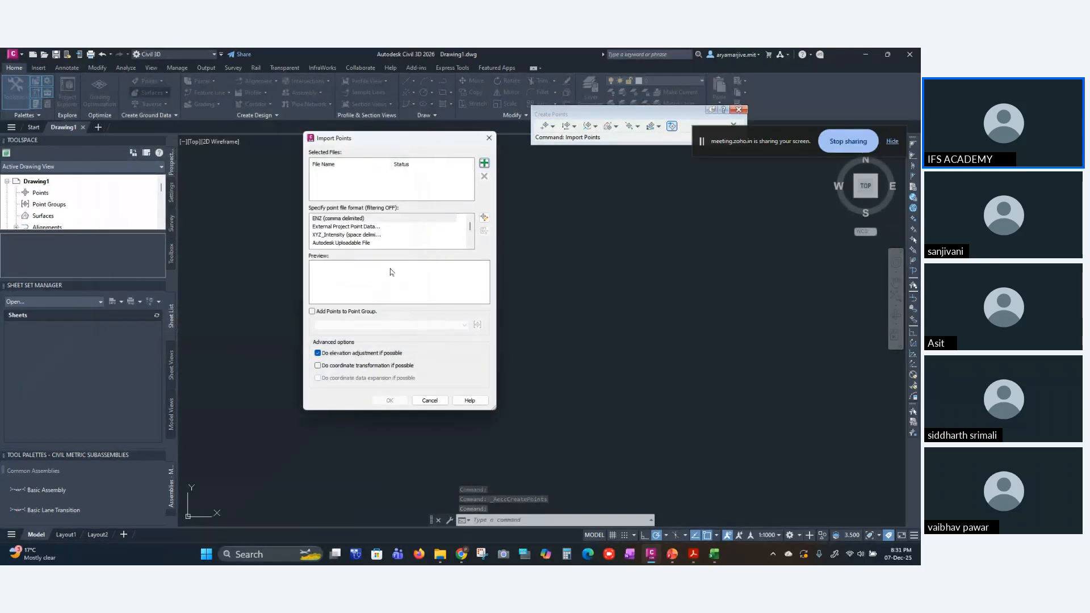
{"action": "left_click", "coordinate": [383, 242]}
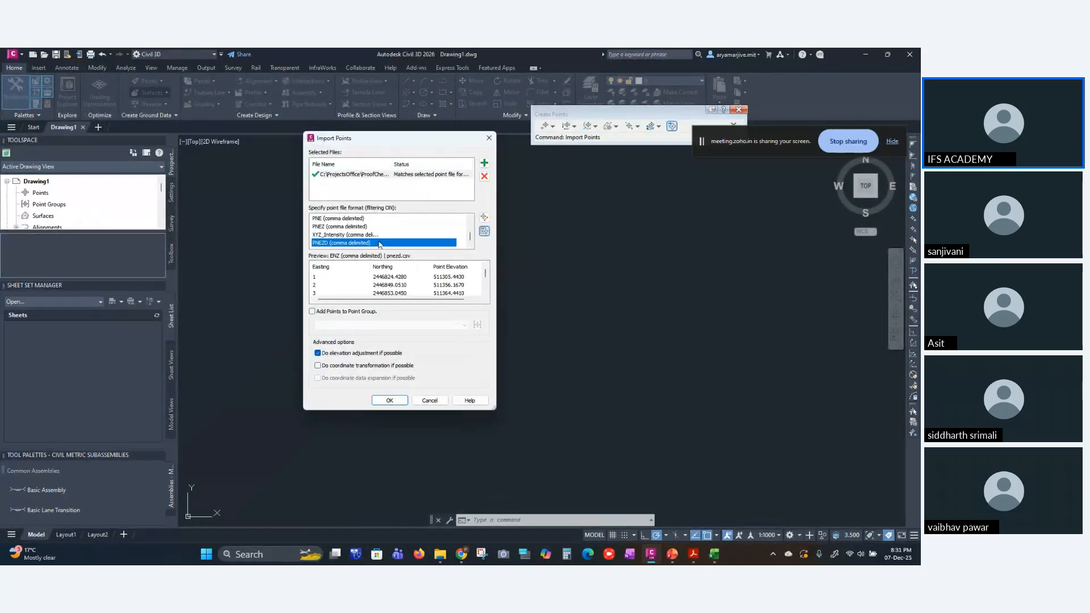
{"action": "left_click", "coordinate": [388, 400]}
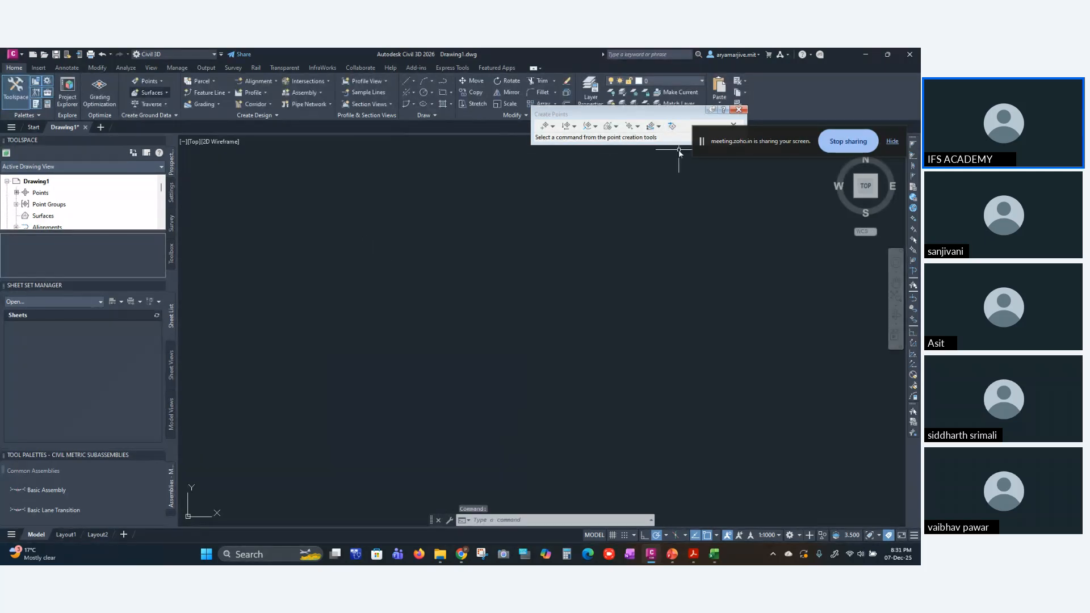
{"action": "left_click", "coordinate": [738, 109]}
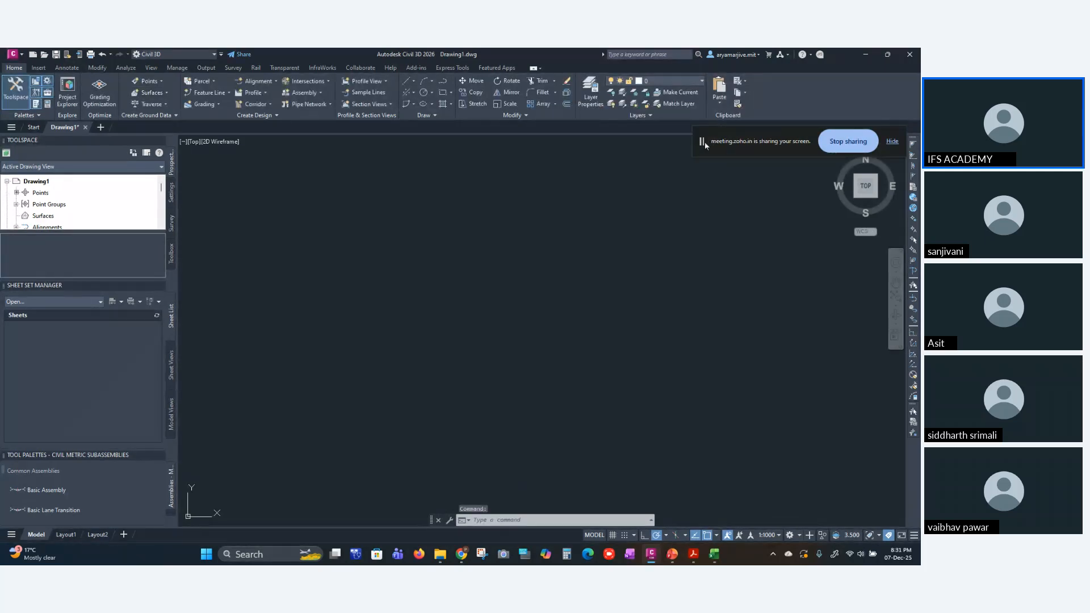
- Create a new surface in Drawing1 with the default settings
{"action": "left_click", "coordinate": [26, 206]}
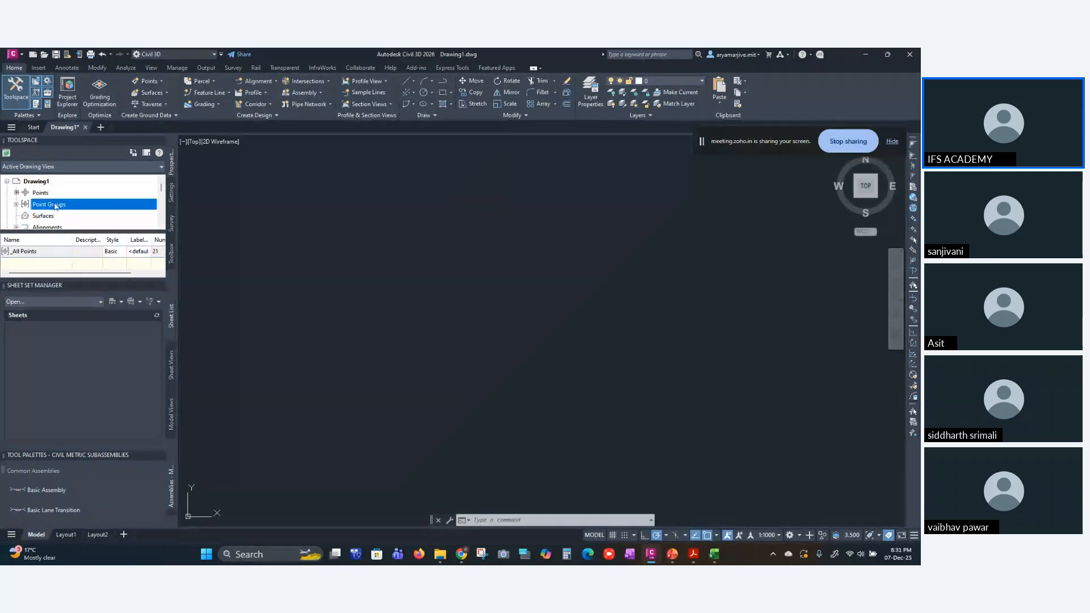
{"action": "right_click", "coordinate": [43, 217]}
{"action": "left_click", "coordinate": [56, 220]}
{"action": "left_click", "coordinate": [343, 307]}
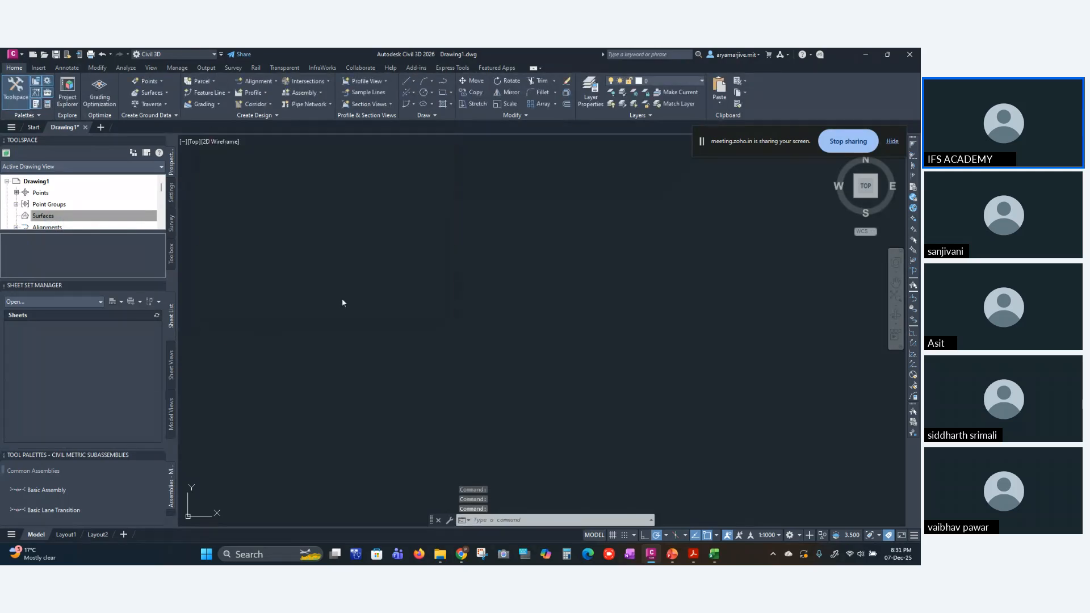
- Add the _All Points point group to the new surface's definition
{"action": "left_click", "coordinate": [120, 216]}
{"action": "scroll", "coordinate": [50, 221], "scroll_direction": "down", "scroll_amount": 1}
{"action": "left_click", "coordinate": [16, 182]}
{"action": "left_click", "coordinate": [26, 192]}
{"action": "scroll", "coordinate": [63, 214], "scroll_direction": "up", "scroll_amount": 2}
{"action": "scroll", "coordinate": [74, 195], "scroll_direction": "up", "scroll_amount": 1}
{"action": "right_click", "coordinate": [76, 205]}
{"action": "left_click", "coordinate": [94, 211]}
{"action": "left_click", "coordinate": [427, 221]}
{"action": "left_click", "coordinate": [446, 280]}
{"action": "left_click", "coordinate": [366, 280]}
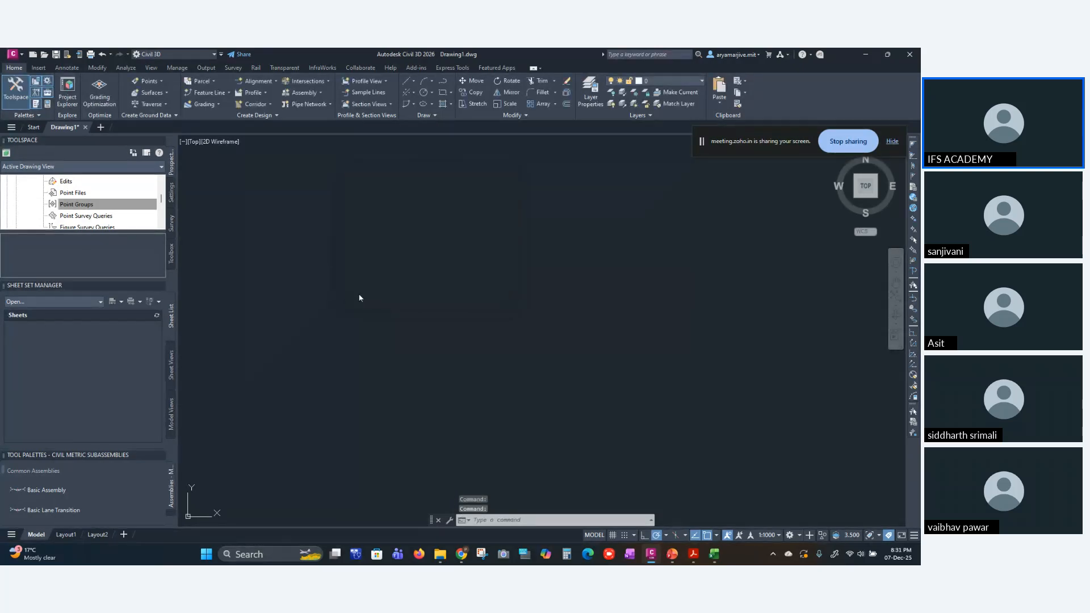
- Create a new centerline alignment by layout with a starting design speed of 120 km/h
{"action": "type", "text": "z"}
{"action": "key", "text": "Return"}
{"action": "type", "text": "e"}
{"action": "key", "text": "Return"}
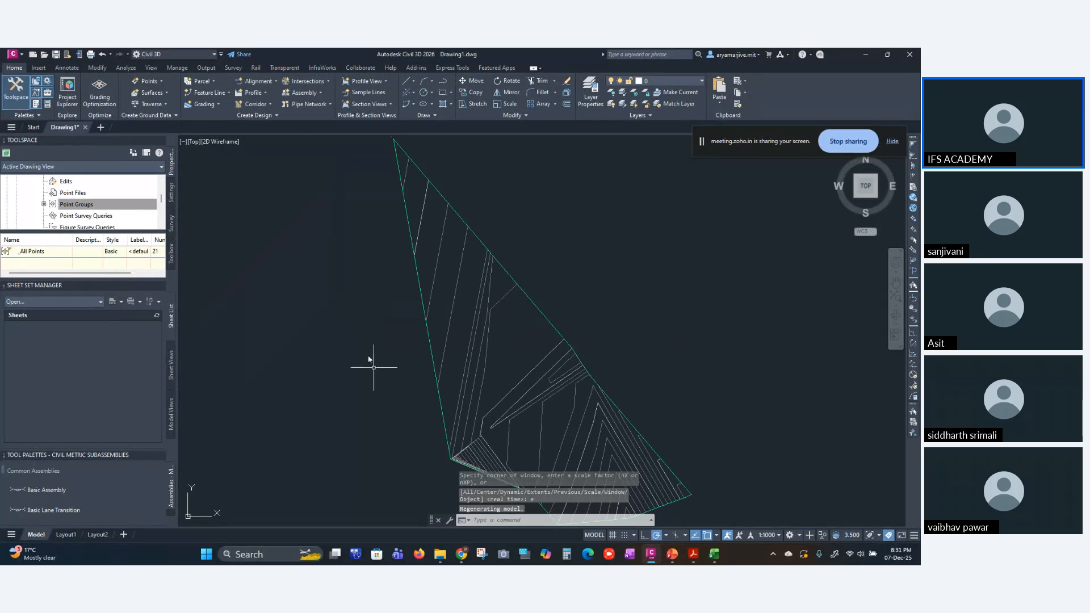
{"action": "left_click", "coordinate": [264, 81]}
{"action": "left_click", "coordinate": [303, 95]}
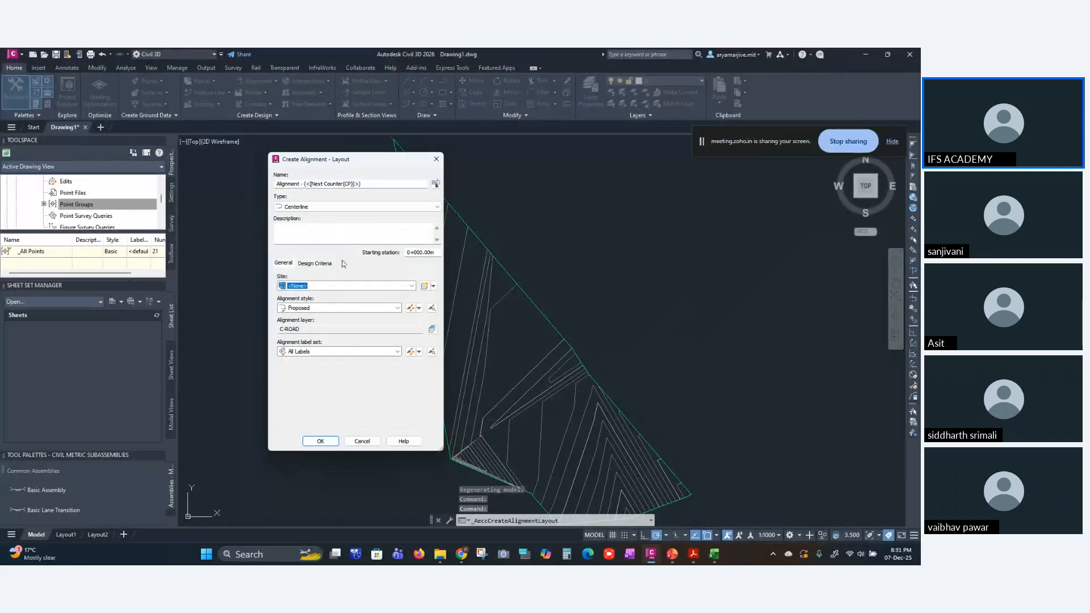
{"action": "left_click", "coordinate": [314, 263]}
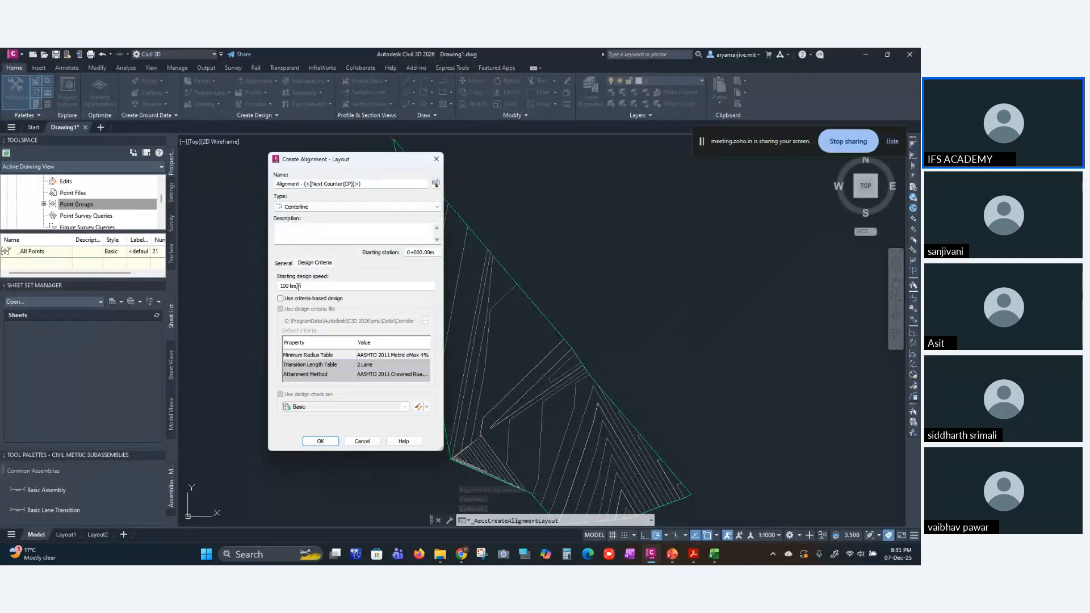
{"action": "type", "text": "10"}
{"action": "key", "text": "BackSpace"}
{"action": "type", "text": "20"}
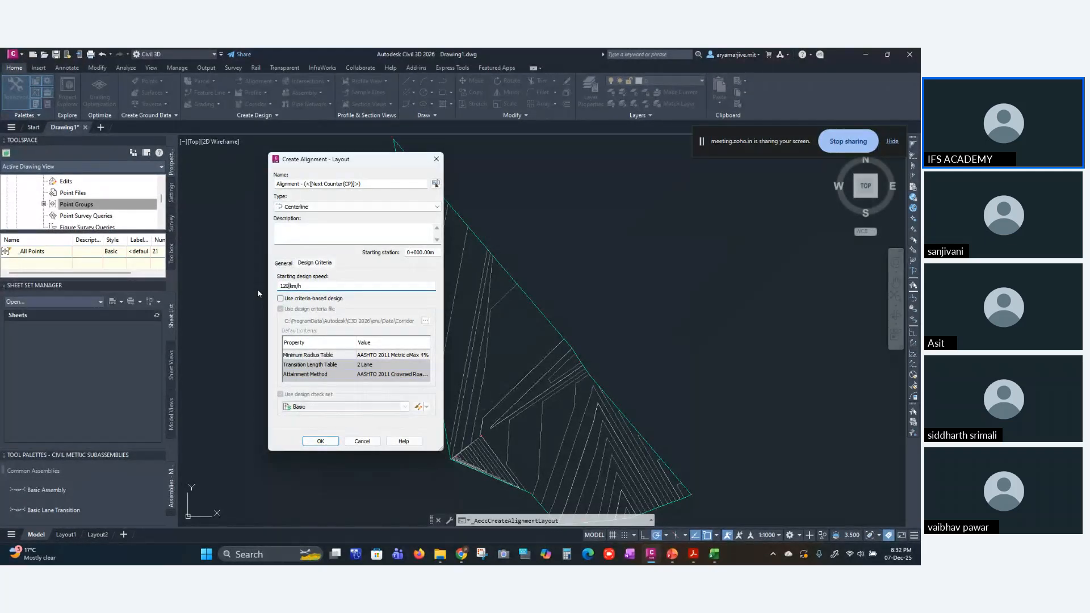
{"action": "left_click", "coordinate": [320, 441]}
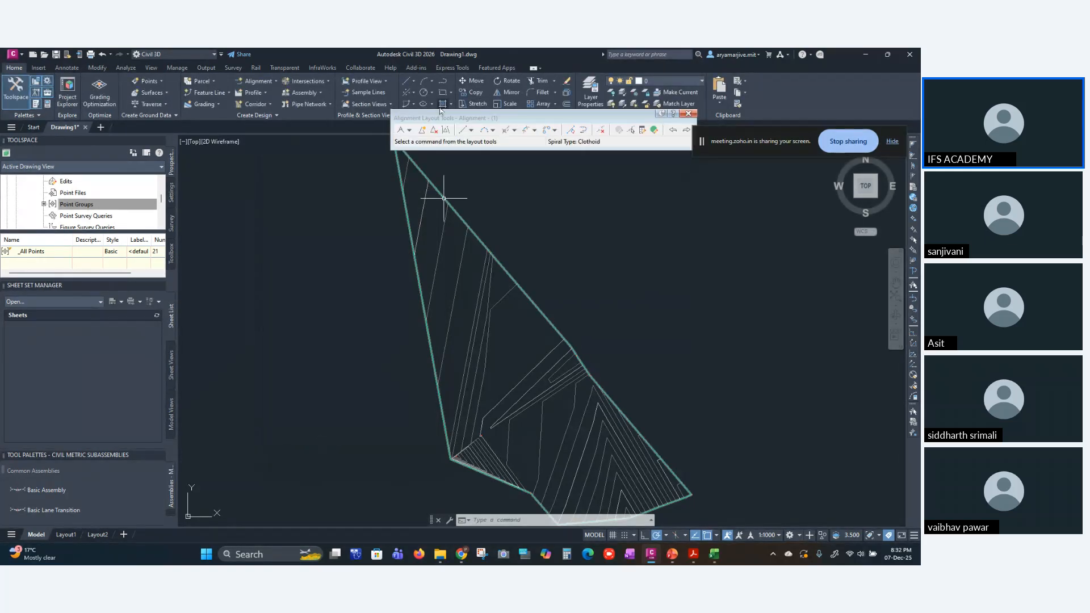
- Lay out the alignment as a single straight tangent across the middle of the surface using Tan-Tan (With Curves), and close the layout tools
{"action": "left_click", "coordinate": [409, 134]}
{"action": "left_click", "coordinate": [438, 151]}
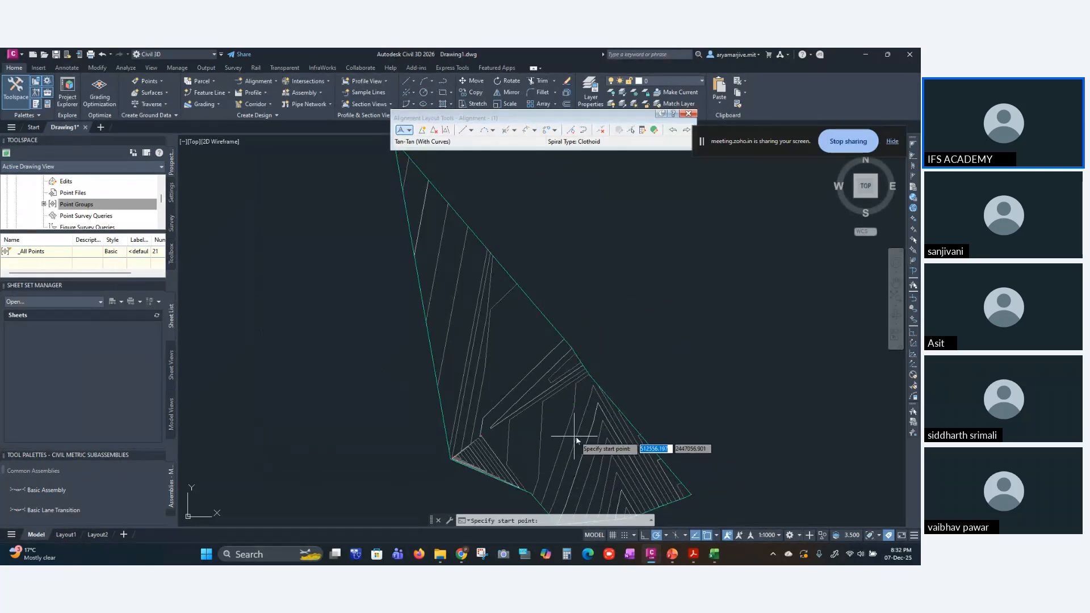
{"action": "left_click", "coordinate": [592, 426]}
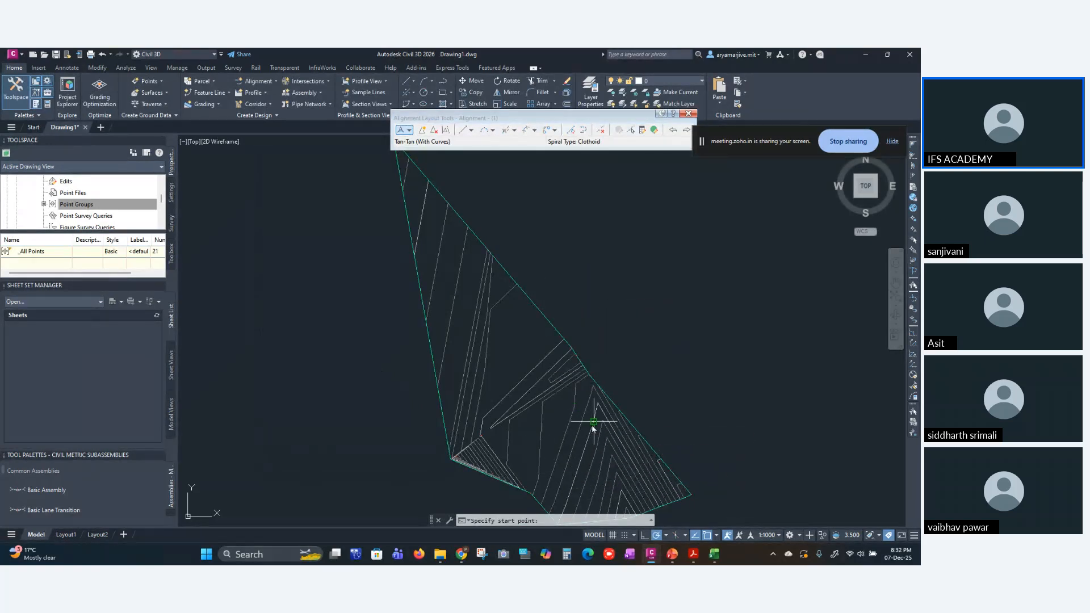
{"action": "left_click", "coordinate": [524, 373]}
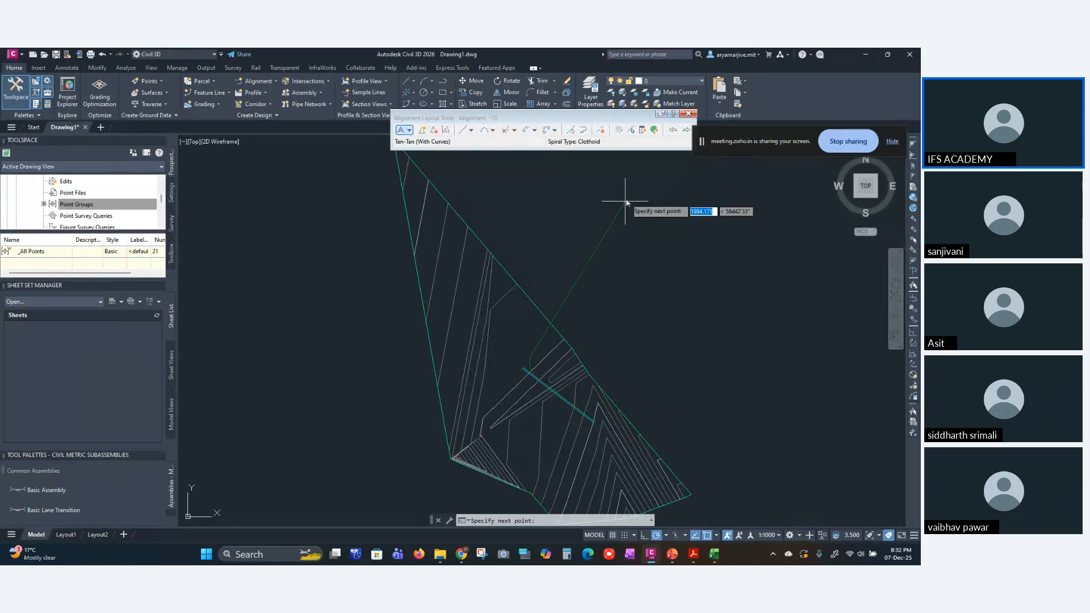
{"action": "left_click", "coordinate": [689, 113]}
{"action": "scroll", "coordinate": [596, 412], "scroll_direction": "up", "scroll_amount": 5}
{"action": "scroll", "coordinate": [542, 328], "scroll_direction": "down", "scroll_amount": 5}
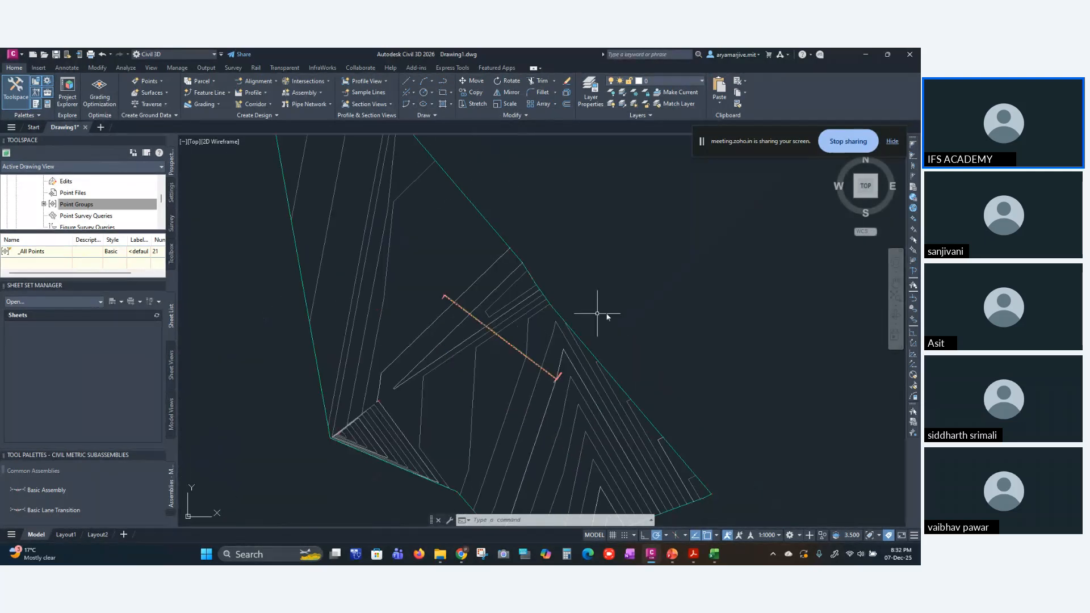
{"action": "middle_click_drag", "start_coordinate": [706, 318], "coordinate": [633, 335]}
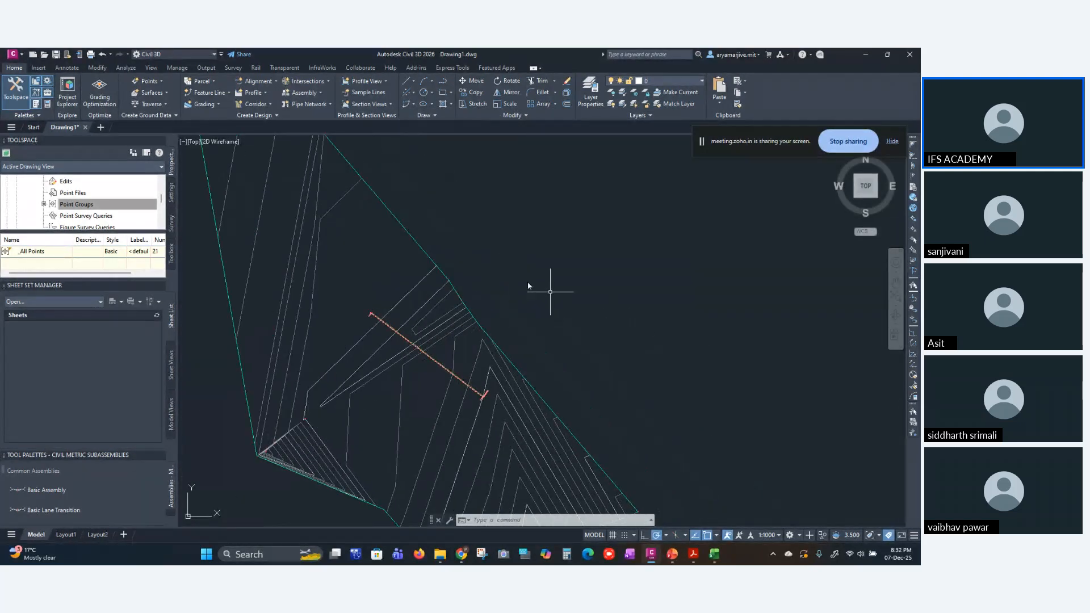
- Add a profile of Surface1 sampled along the full length of Alignment - (1)
{"action": "left_click", "coordinate": [253, 92]}
{"action": "left_click", "coordinate": [270, 107]}
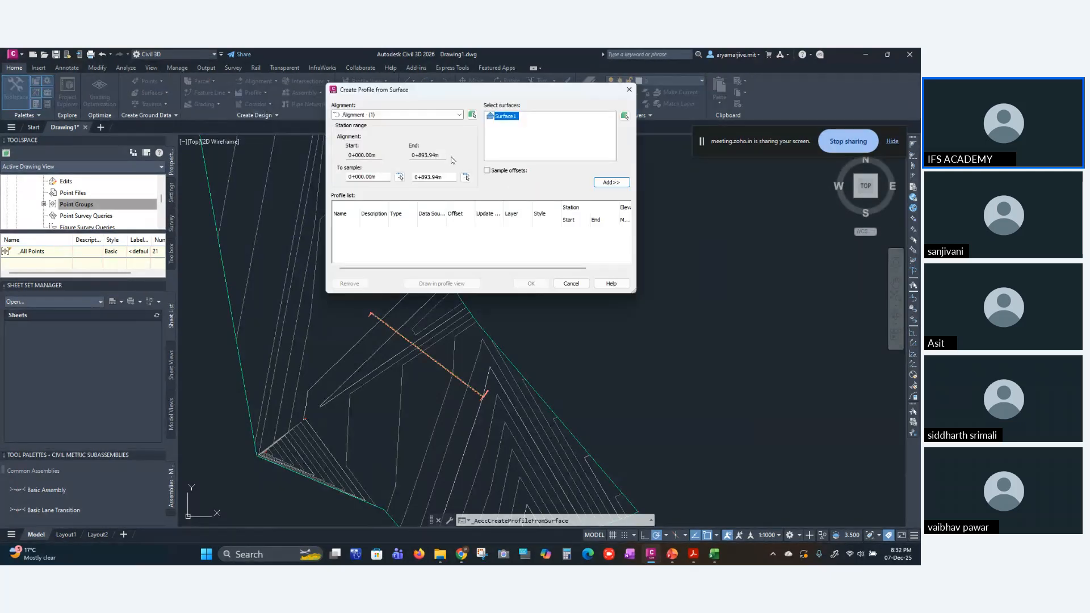
{"action": "left_click", "coordinate": [609, 182]}
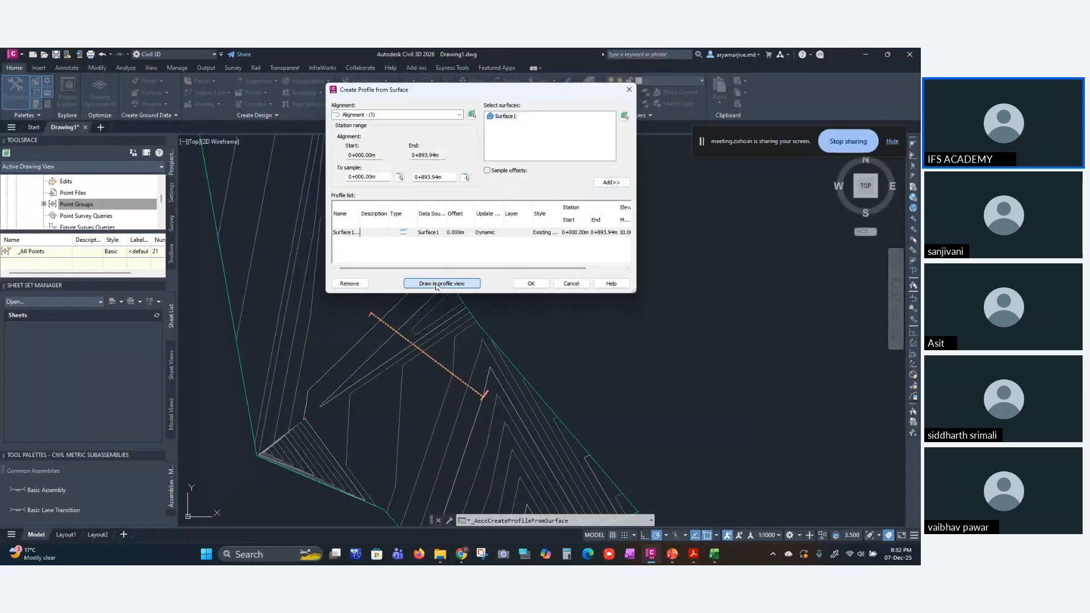
- Draw the surface profile in a profile view with the default settings, placed in the empty area east of the surface
{"action": "left_click", "coordinate": [441, 283]}
{"action": "left_click", "coordinate": [401, 368]}
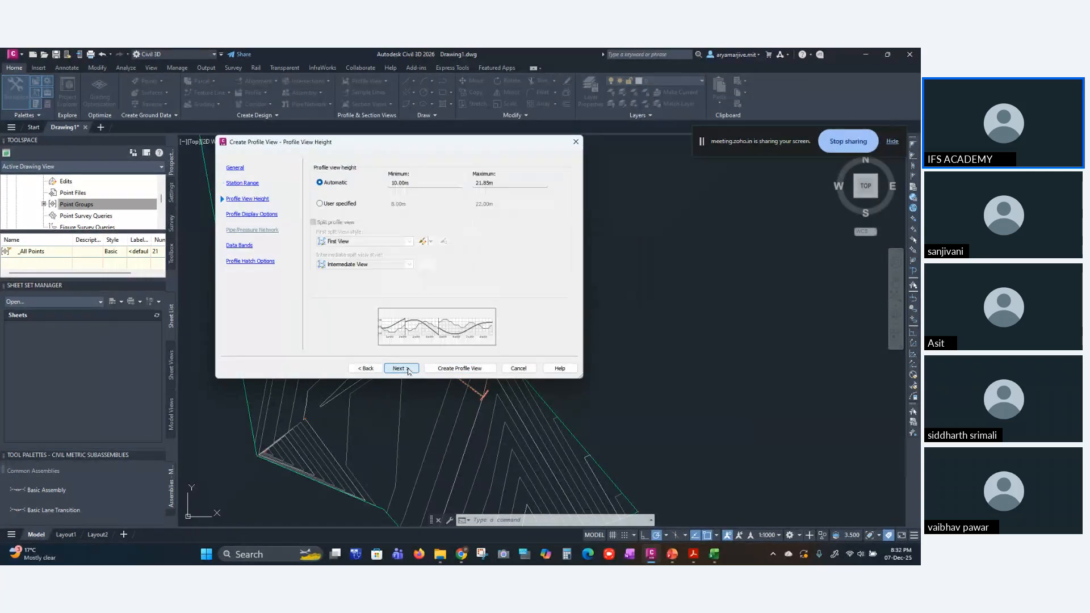
{"action": "double_click", "coordinate": [401, 368]}
{"action": "double_click", "coordinate": [408, 369]}
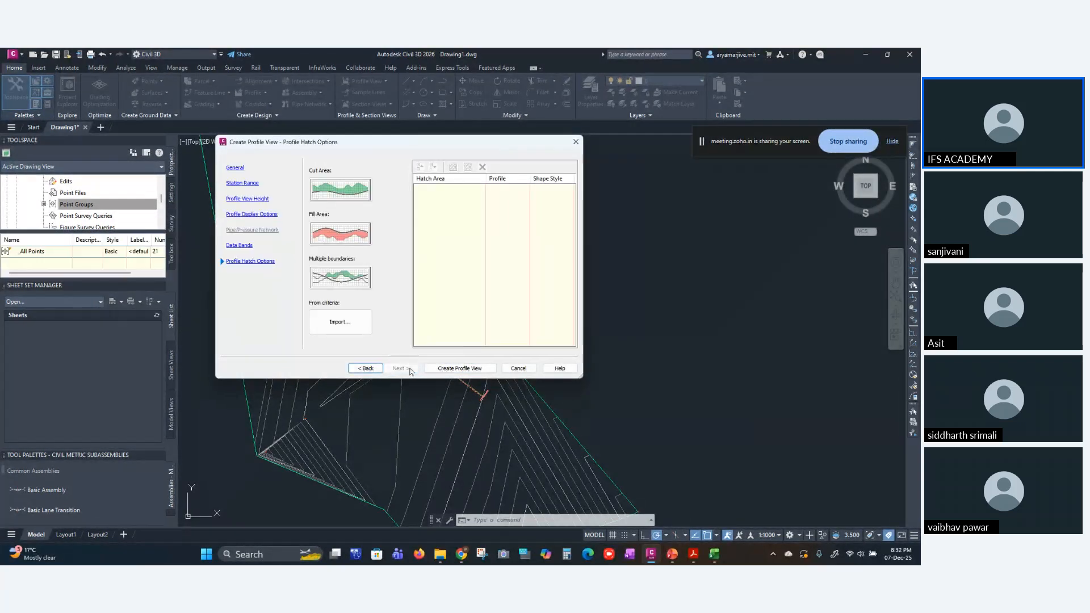
{"action": "left_click", "coordinate": [459, 368]}
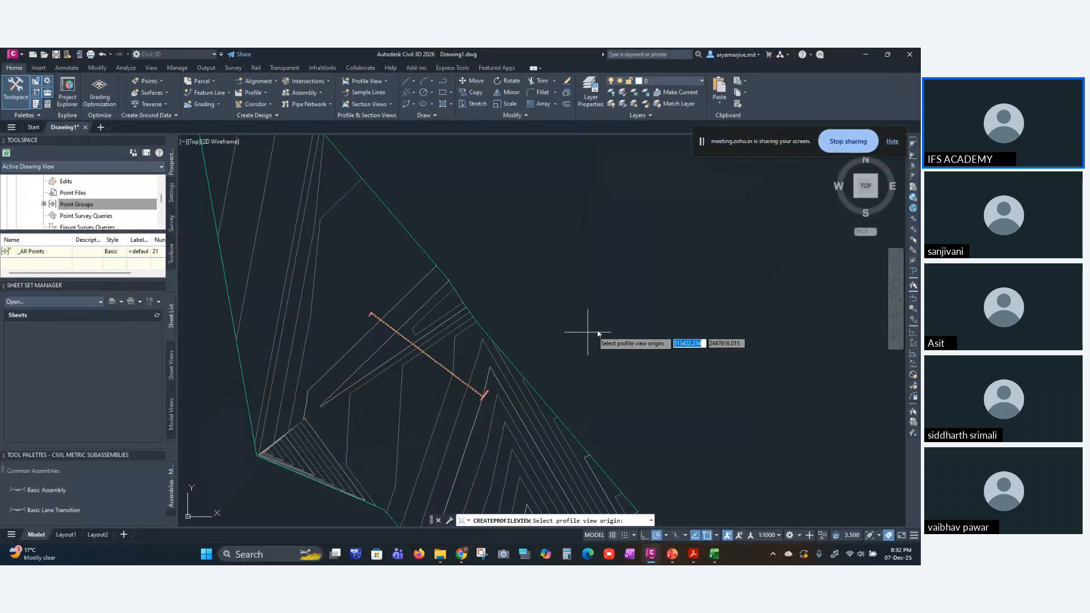
{"action": "left_click", "coordinate": [556, 332]}
{"action": "scroll", "coordinate": [571, 324], "scroll_direction": "up", "scroll_amount": 2}
{"action": "scroll", "coordinate": [571, 324], "scroll_direction": "down", "scroll_amount": 2}
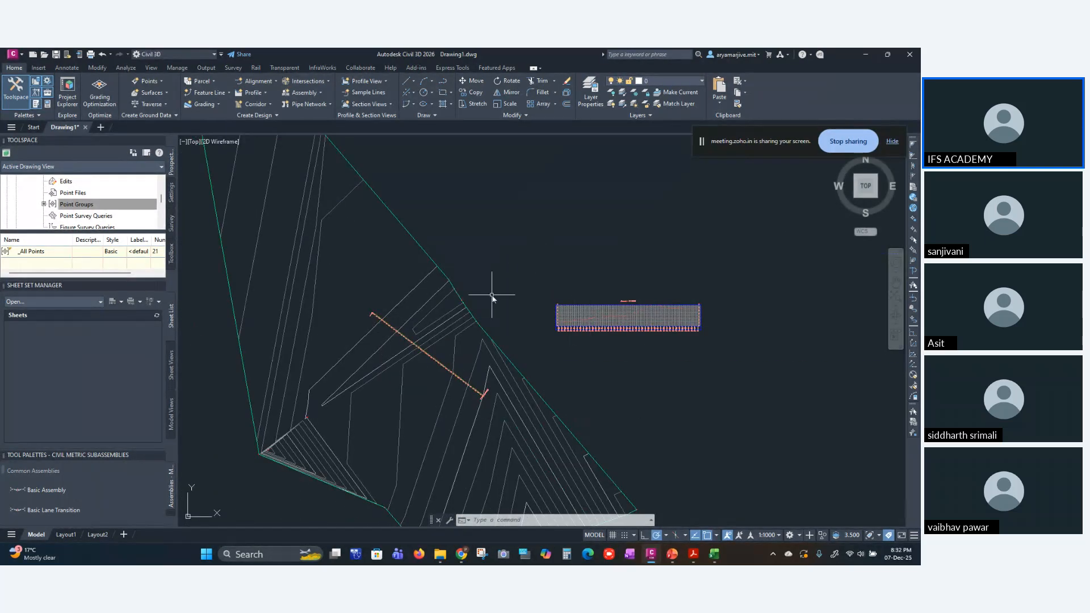
{"action": "middle_click_drag", "start_coordinate": [498, 292], "coordinate": [544, 260]}
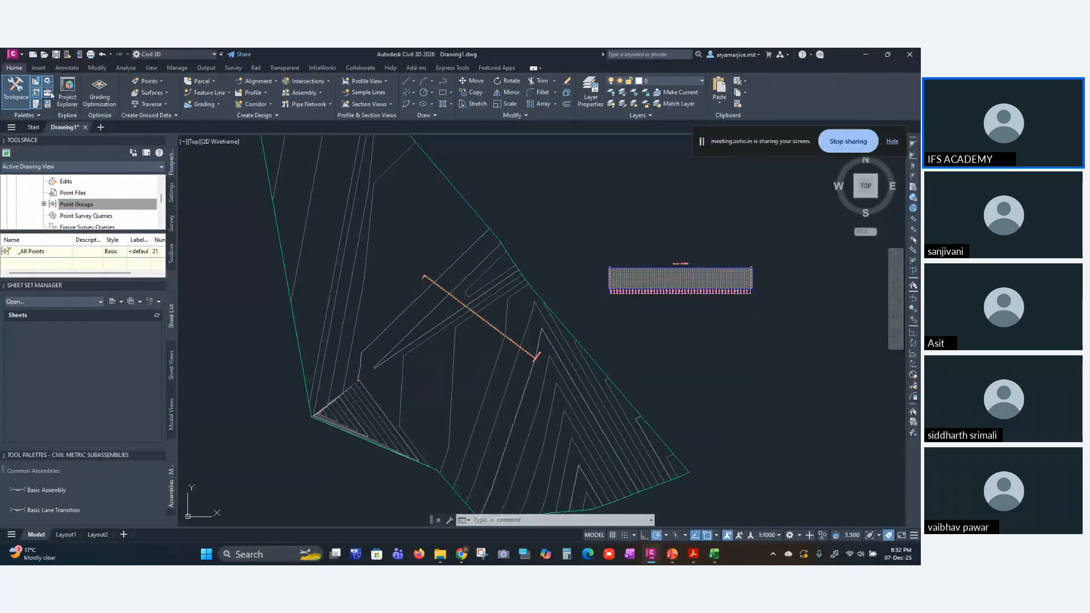
- Insert the Basic Assembly from the metric subassemblies into the empty area north of the profile view
{"action": "scroll", "coordinate": [69, 500], "scroll_direction": "down", "scroll_amount": 3}
{"action": "scroll", "coordinate": [78, 495], "scroll_direction": "up", "scroll_amount": 3}
{"action": "left_click", "coordinate": [76, 491]}
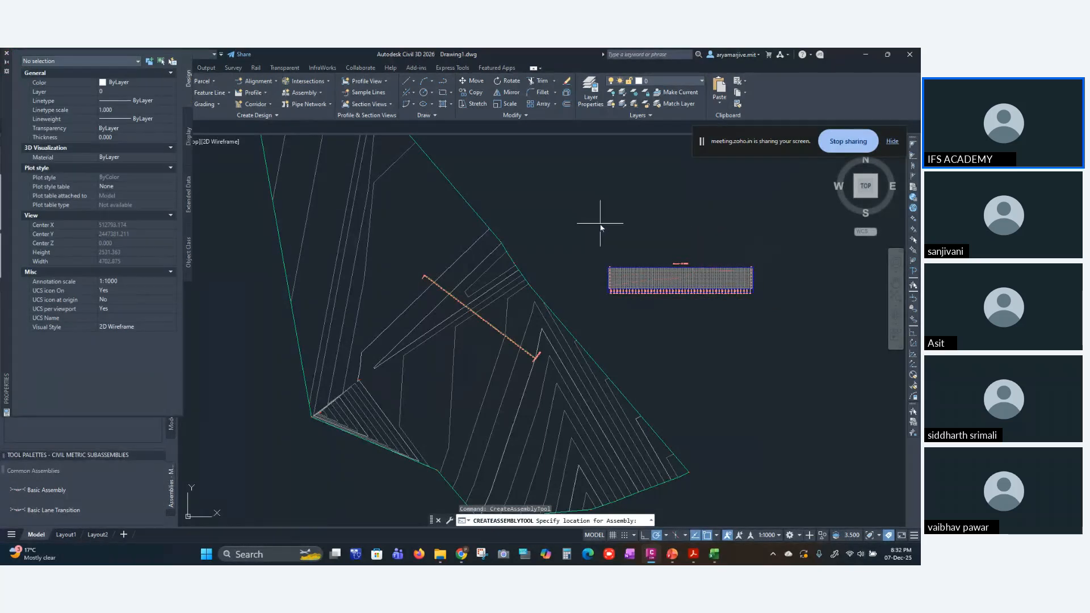
{"action": "scroll", "coordinate": [591, 223], "scroll_direction": "up", "scroll_amount": 5}
{"action": "scroll", "coordinate": [694, 249], "scroll_direction": "up", "scroll_amount": 5}
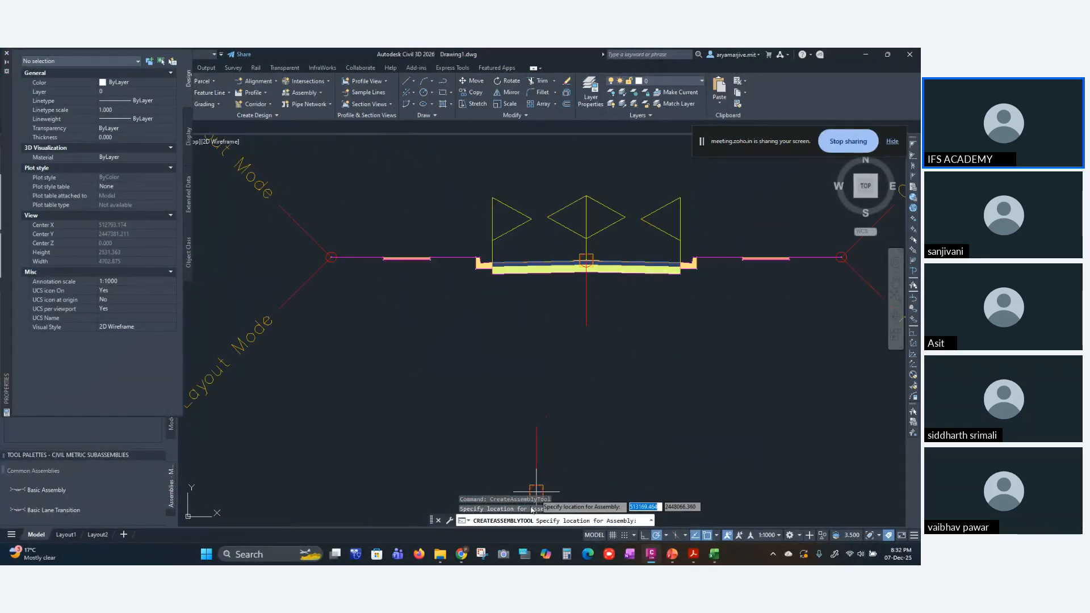
- Switch to Chrome, return to the "rigid pavement drawing pdf" search, and examine theconstructor.org's rigid pavement structure diagram in the image results
{"action": "left_click", "coordinate": [461, 554]}
{"action": "left_click", "coordinate": [413, 499]}
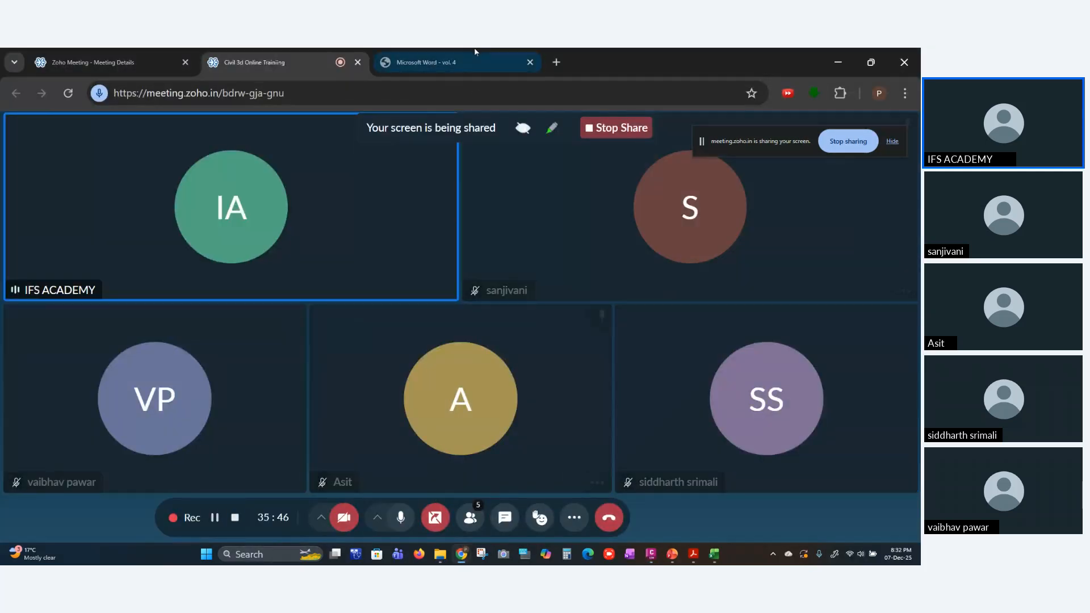
{"action": "left_click", "coordinate": [488, 61]}
{"action": "left_click", "coordinate": [512, 102]}
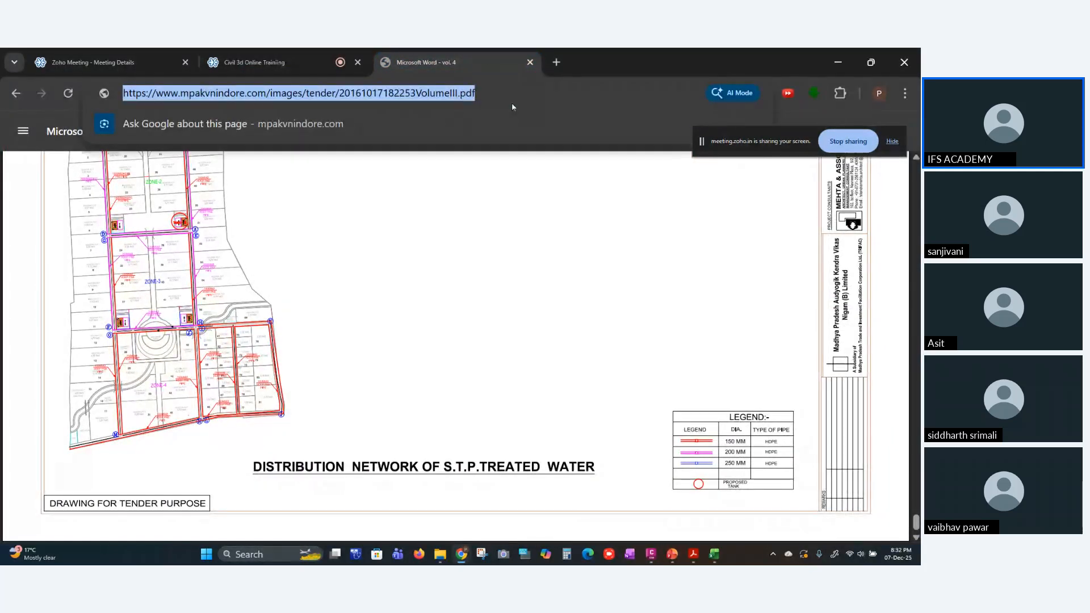
{"action": "left_click", "coordinate": [14, 95]}
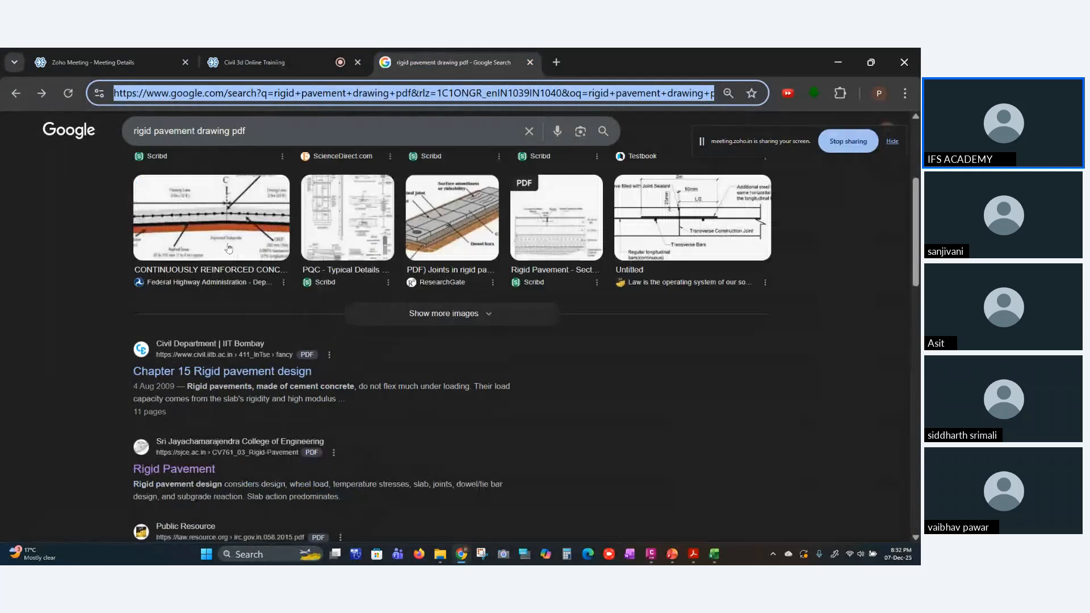
{"action": "left_click", "coordinate": [214, 177]}
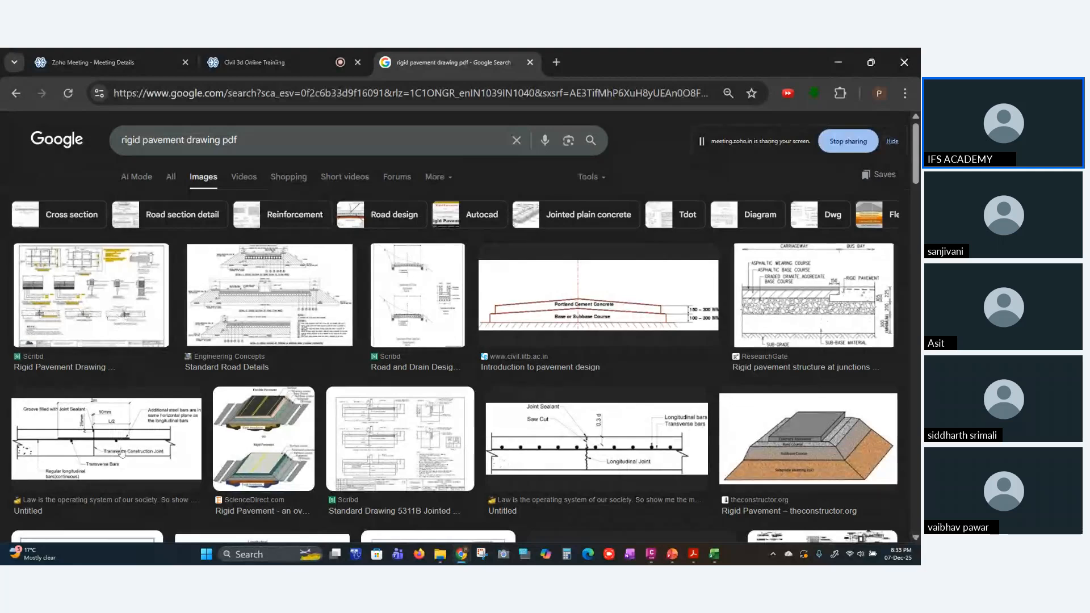
{"action": "left_click", "coordinate": [548, 462]}
{"action": "left_click", "coordinate": [334, 452]}
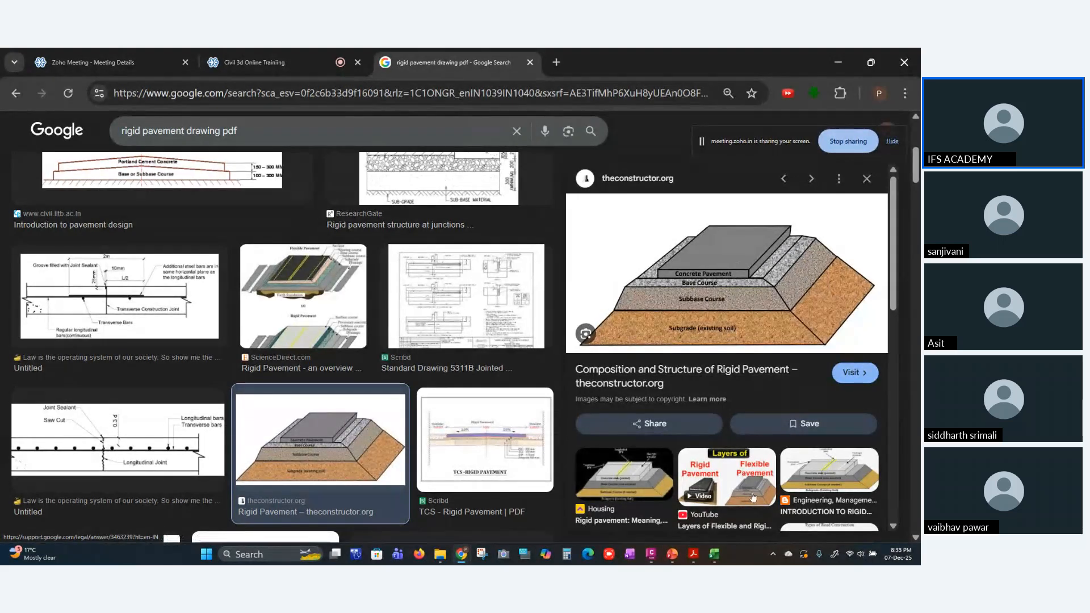
- Switch back to Civil 3D, examine the pavement layers of the assembly's left lane, and end the assembly placement
{"action": "left_click", "coordinate": [651, 555]}
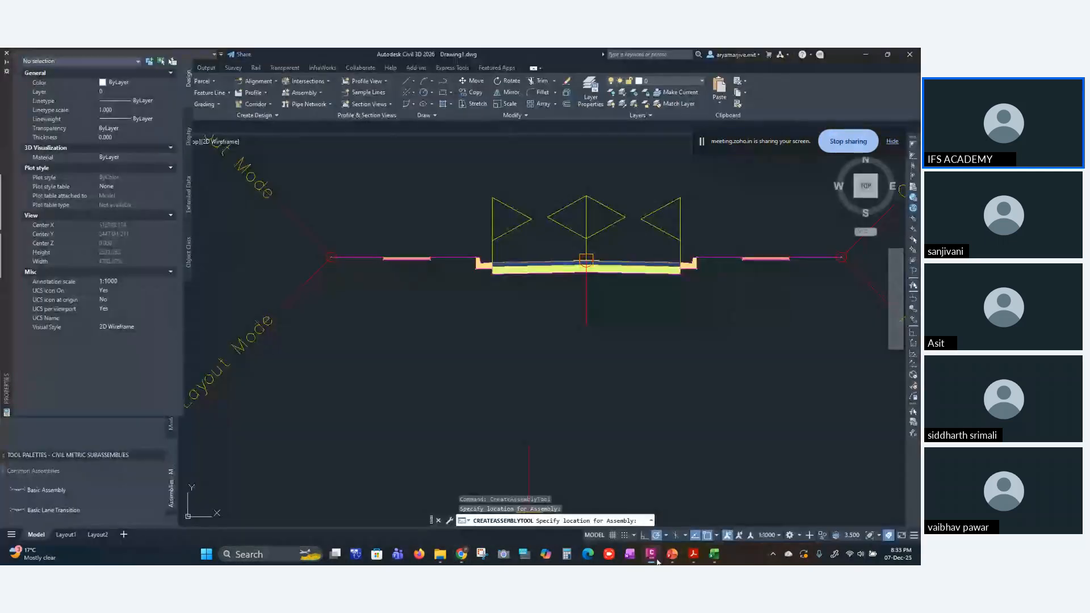
{"action": "scroll", "coordinate": [624, 397], "scroll_direction": "up", "scroll_amount": 5}
{"action": "middle_click_drag", "start_coordinate": [621, 293], "coordinate": [592, 285]}
{"action": "scroll", "coordinate": [604, 341], "scroll_direction": "down", "scroll_amount": 2}
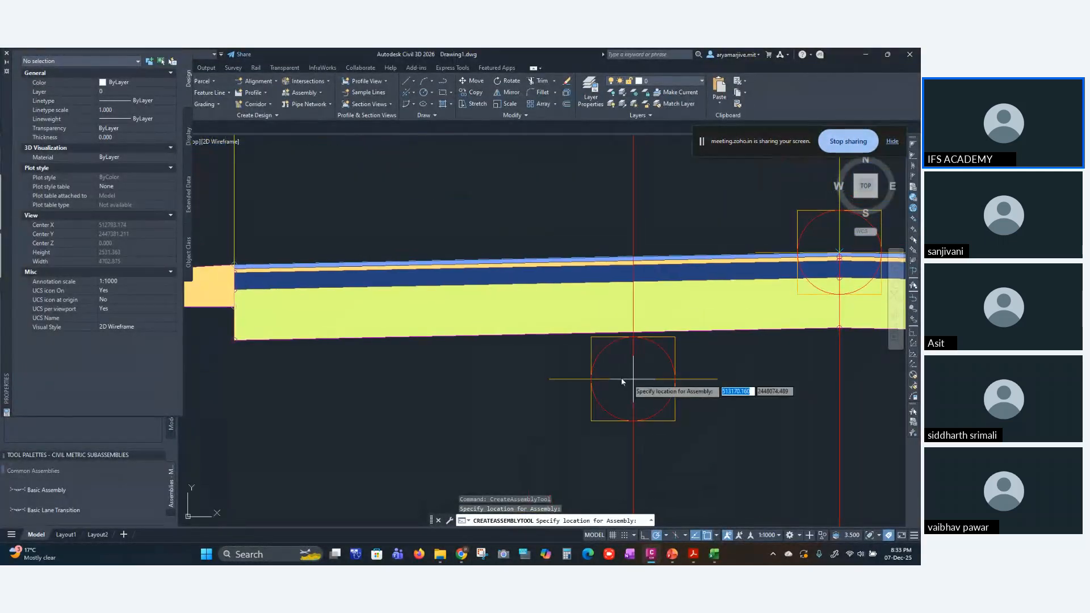
{"action": "middle_click_drag", "start_coordinate": [465, 315], "coordinate": [564, 355]}
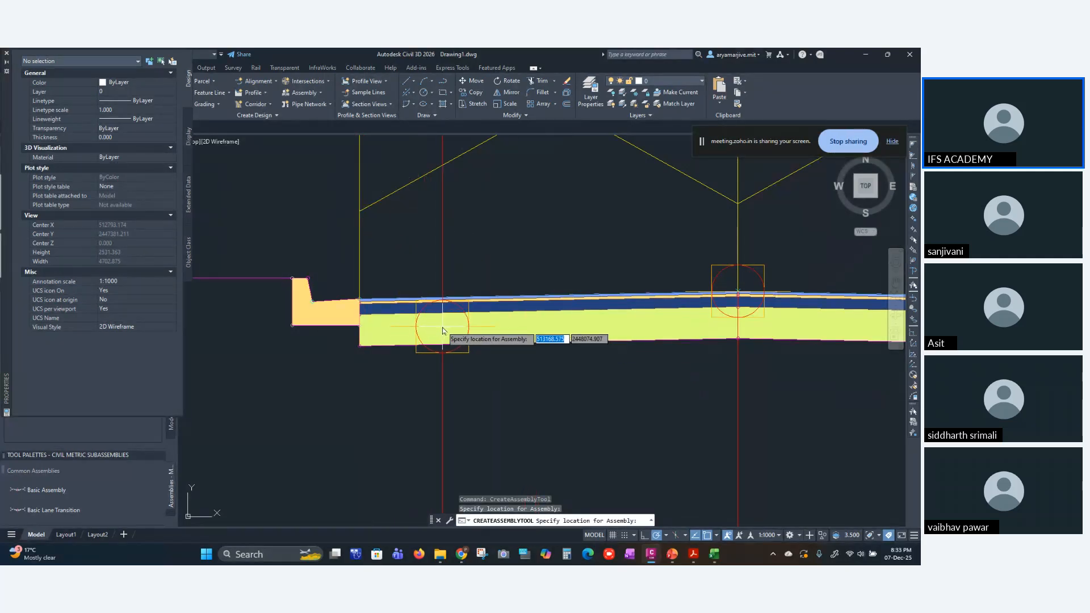
{"action": "key", "text": "Escape"}
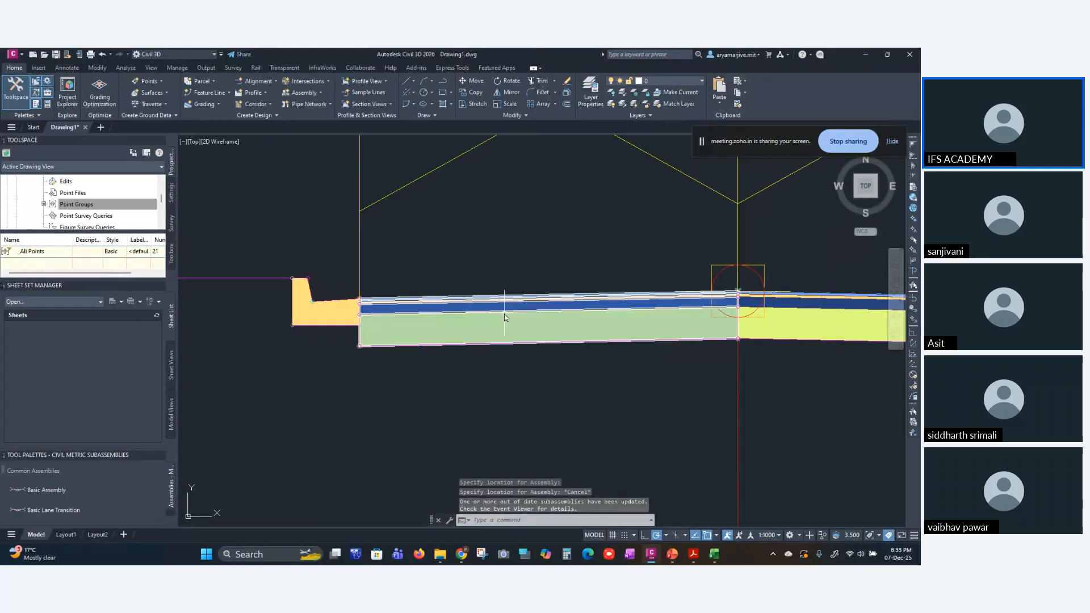
- Set the Pave1 Depth of the assembly's left LaneSuperelevationAOR subassembly to 0 m in its subassembly properties
{"action": "left_click", "coordinate": [499, 304]}
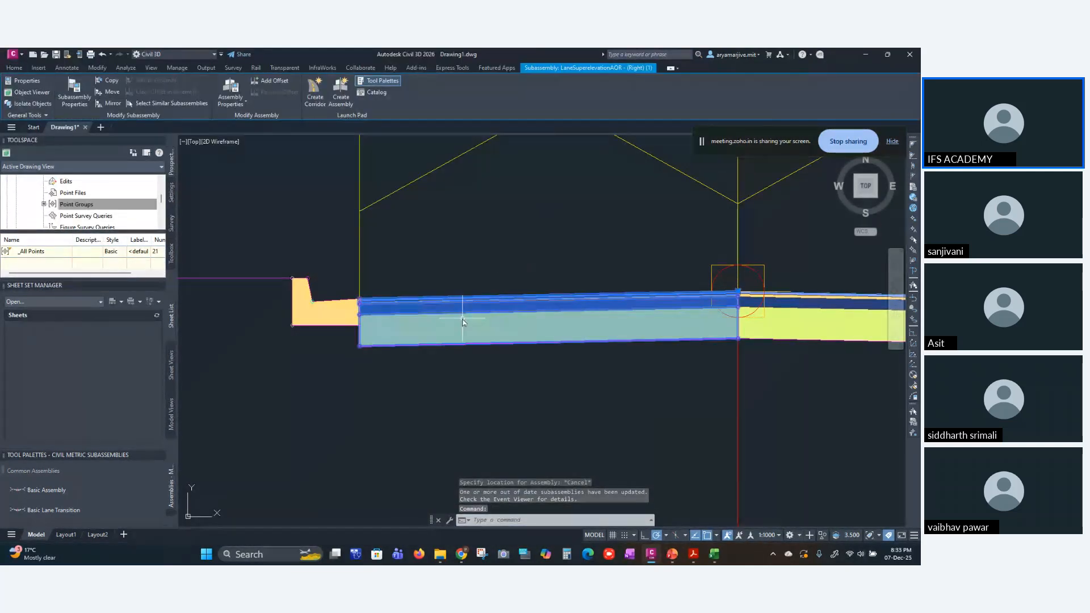
{"action": "left_click", "coordinate": [75, 91]}
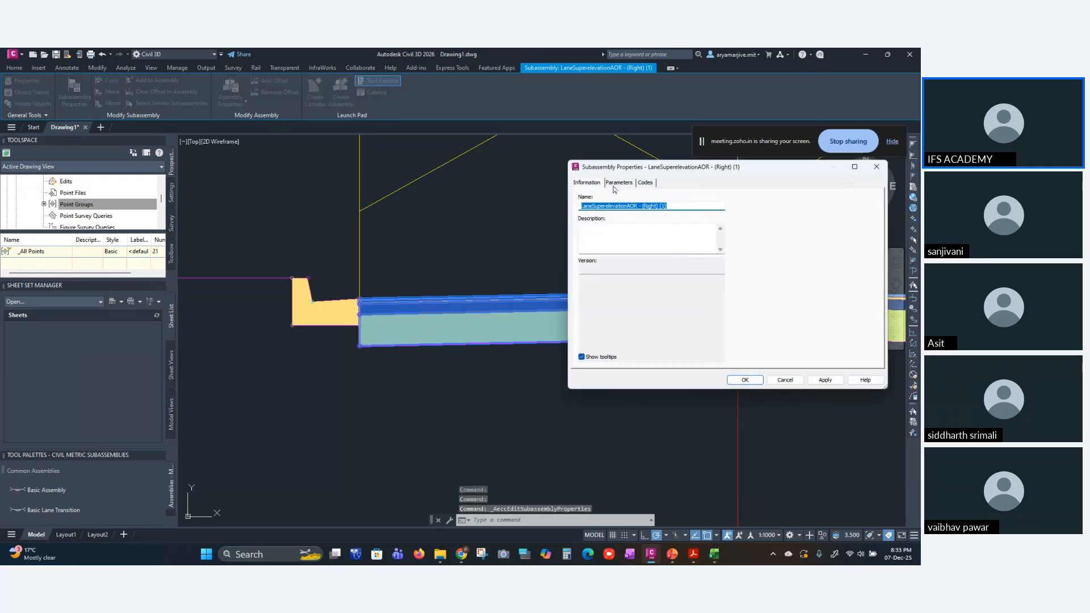
{"action": "left_click", "coordinate": [615, 185]}
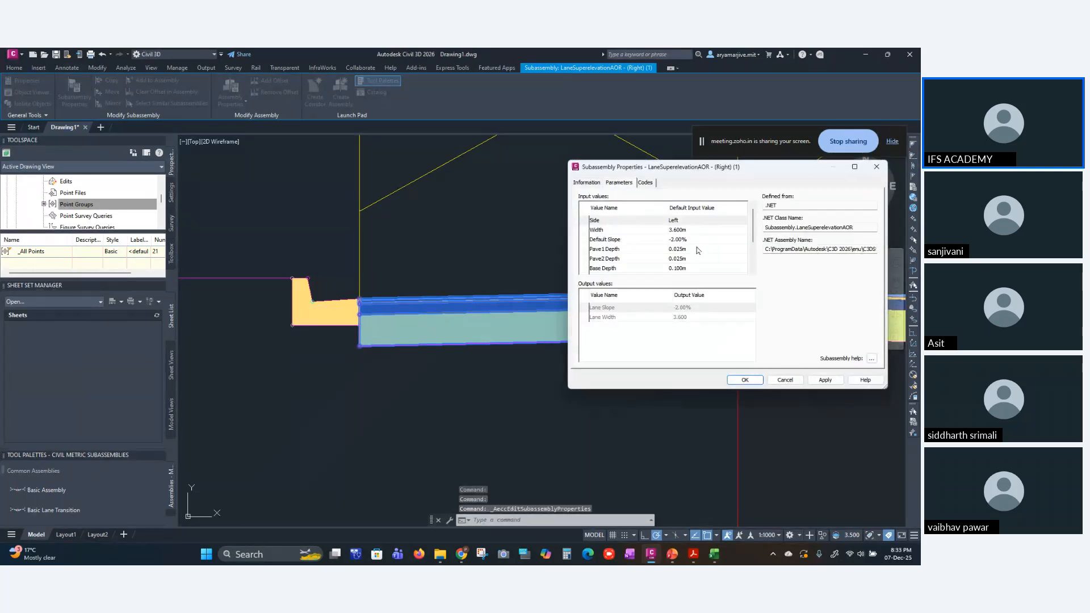
{"action": "scroll", "coordinate": [664, 253], "scroll_direction": "down", "scroll_amount": 3}
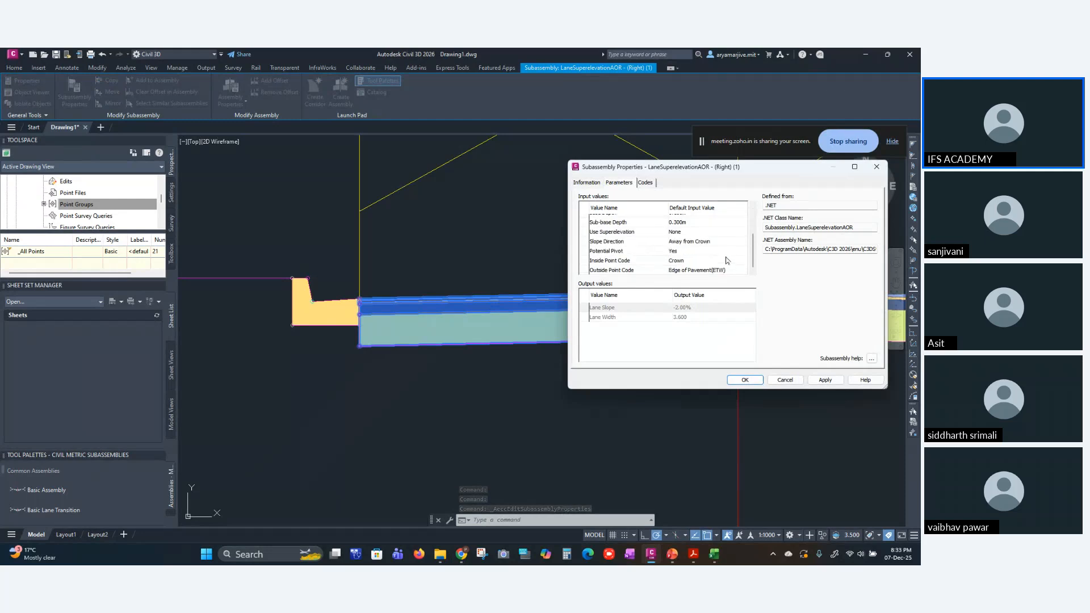
{"action": "scroll", "coordinate": [635, 253], "scroll_direction": "up", "scroll_amount": 1}
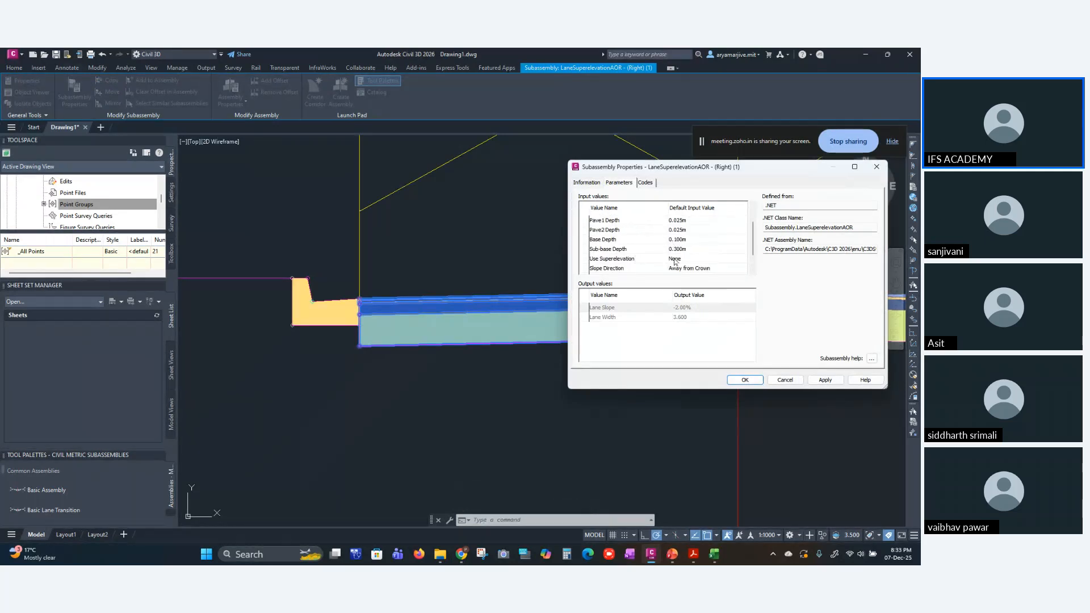
{"action": "scroll", "coordinate": [681, 237], "scroll_direction": "up", "scroll_amount": 1}
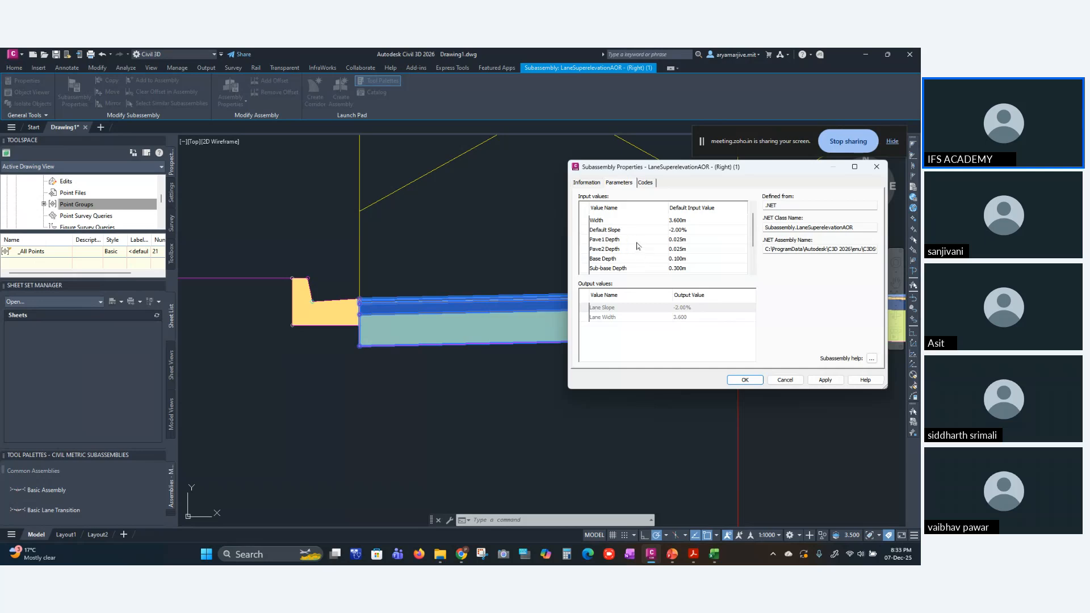
{"action": "left_click", "coordinate": [683, 241]}
{"action": "left_click", "coordinate": [682, 240]}
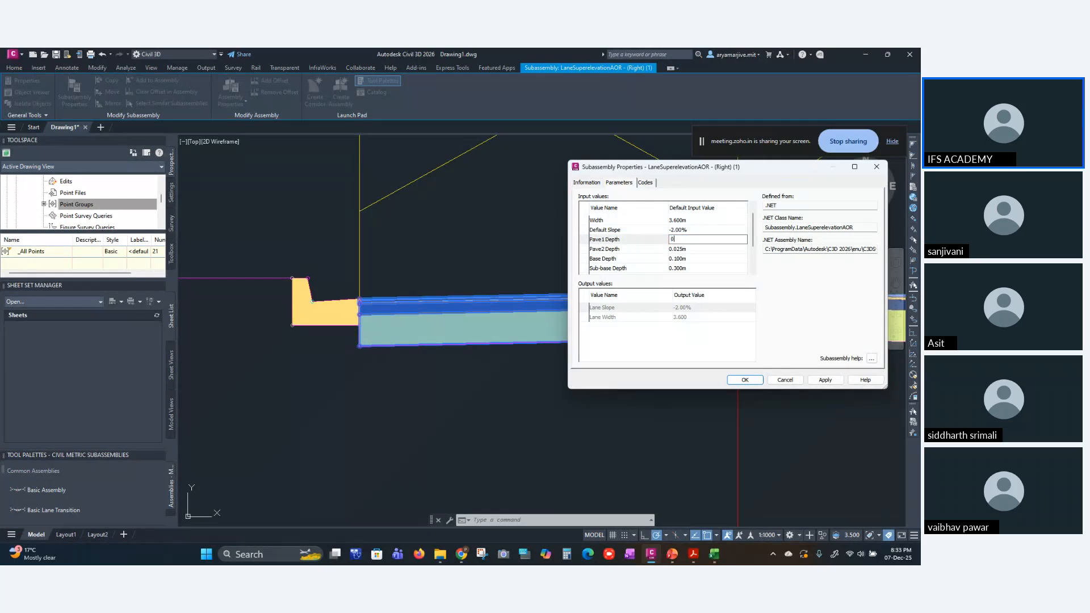
{"action": "left_click", "coordinate": [825, 379]}
{"action": "left_click", "coordinate": [744, 379]}
{"action": "scroll", "coordinate": [583, 345], "scroll_direction": "up", "scroll_amount": 2}
{"action": "scroll", "coordinate": [704, 302], "scroll_direction": "up", "scroll_amount": 1}
{"action": "left_click", "coordinate": [706, 302]}
{"action": "left_click", "coordinate": [682, 420]}
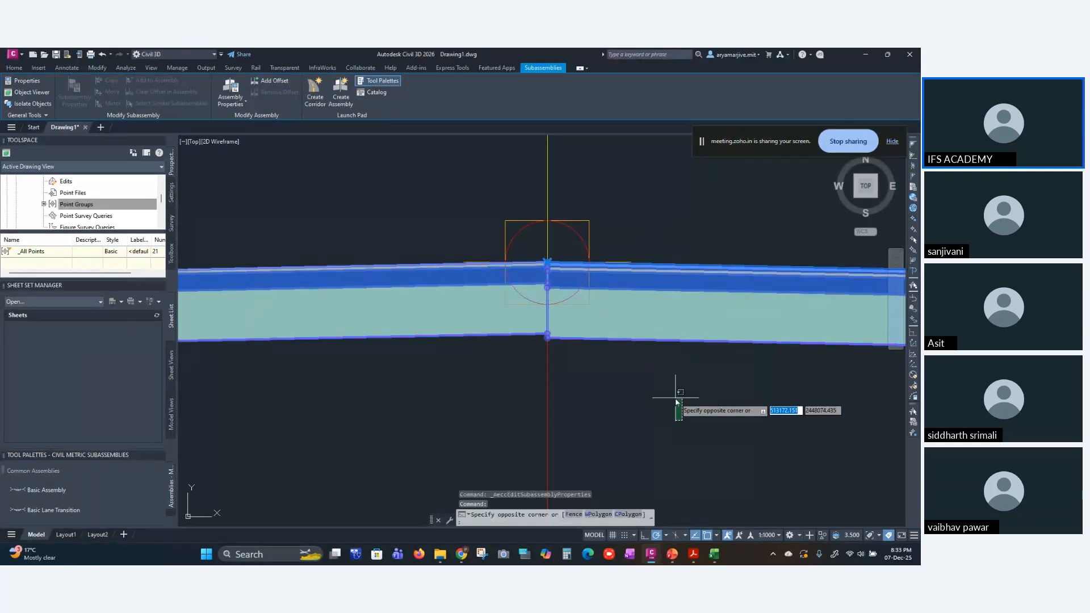
{"action": "key", "text": "Escape"}
{"action": "key", "text": "Escape"}
{"action": "left_click", "coordinate": [674, 318]}
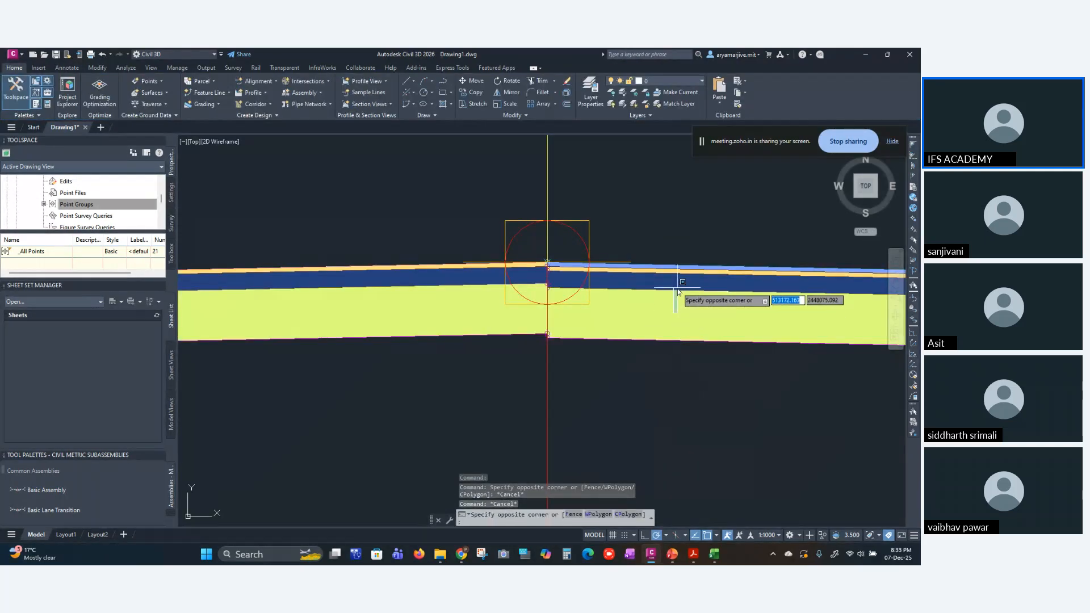
{"action": "scroll", "coordinate": [586, 241], "scroll_direction": "up", "scroll_amount": 4}
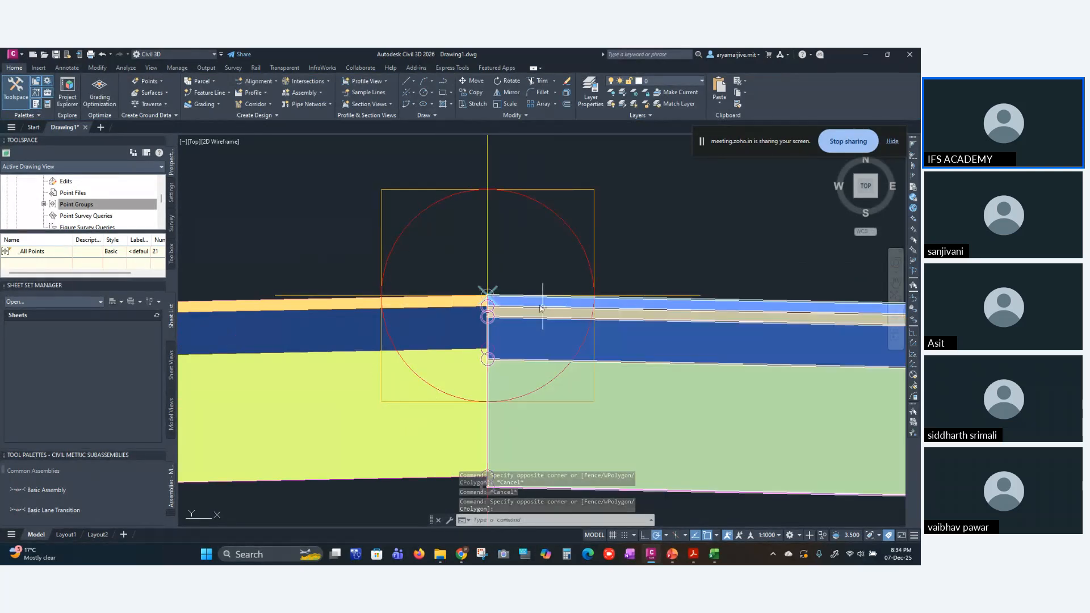
{"action": "left_click", "coordinate": [625, 348]}
{"action": "scroll", "coordinate": [626, 348], "scroll_direction": "down", "scroll_amount": 2}
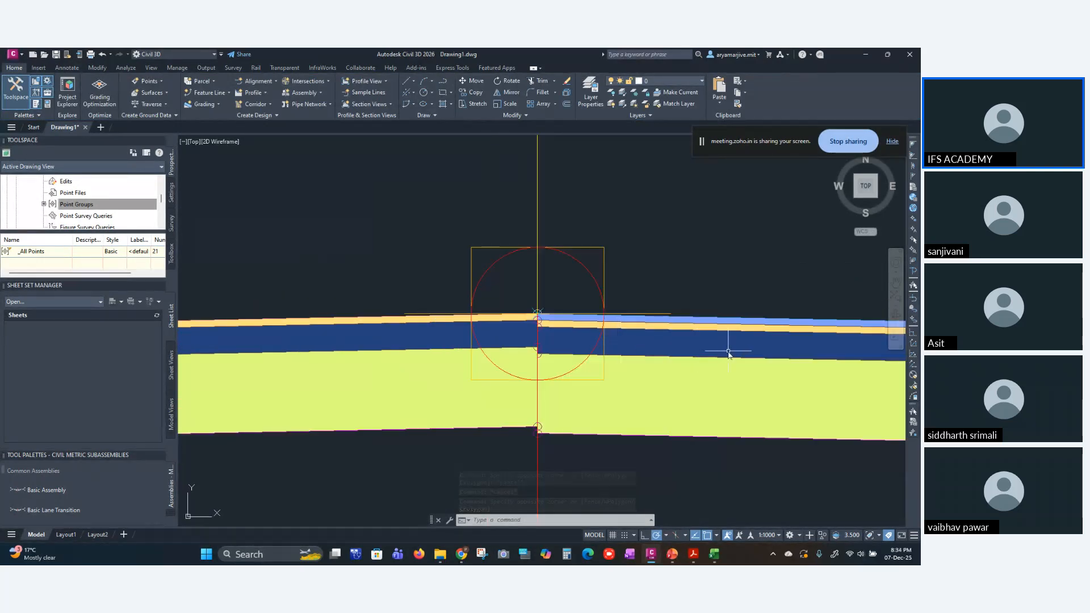
- Set the Pave1 Depth of the assembly's right LaneSuperelevationAOR subassembly to 0 m in its subassembly properties
{"action": "left_click", "coordinate": [726, 328]}
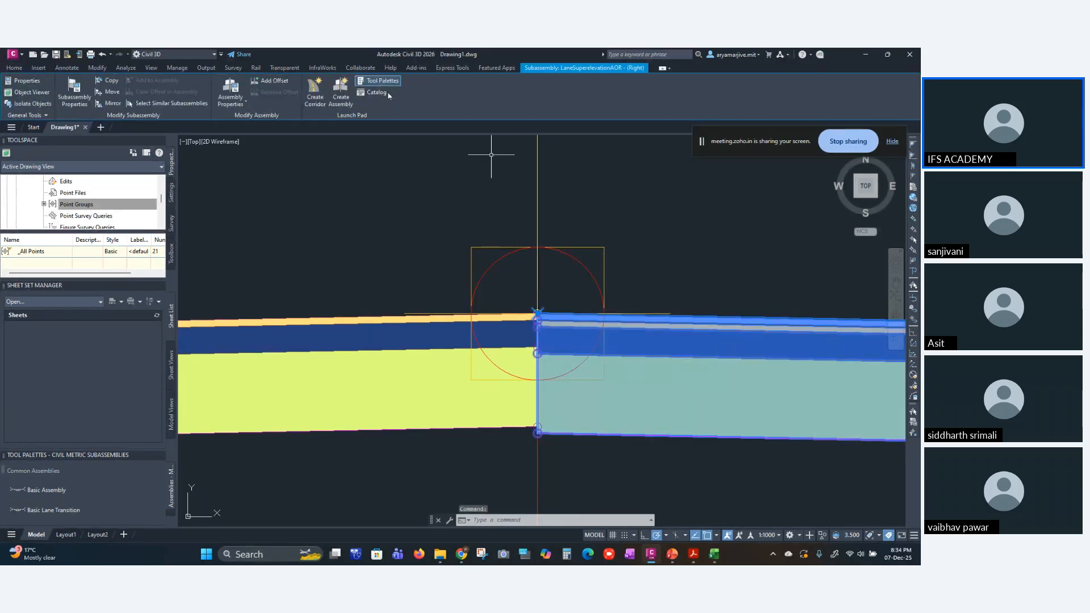
{"action": "left_click", "coordinate": [74, 94]}
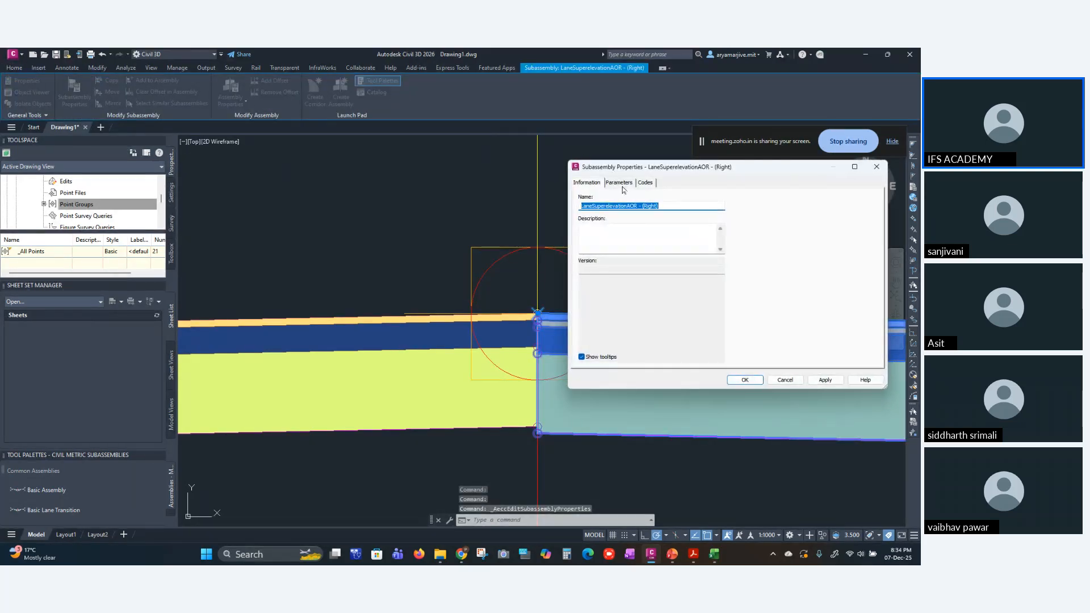
{"action": "left_click", "coordinate": [619, 183]}
{"action": "left_click", "coordinate": [672, 250]}
{"action": "left_click", "coordinate": [675, 248]}
{"action": "type", "text": "0"}
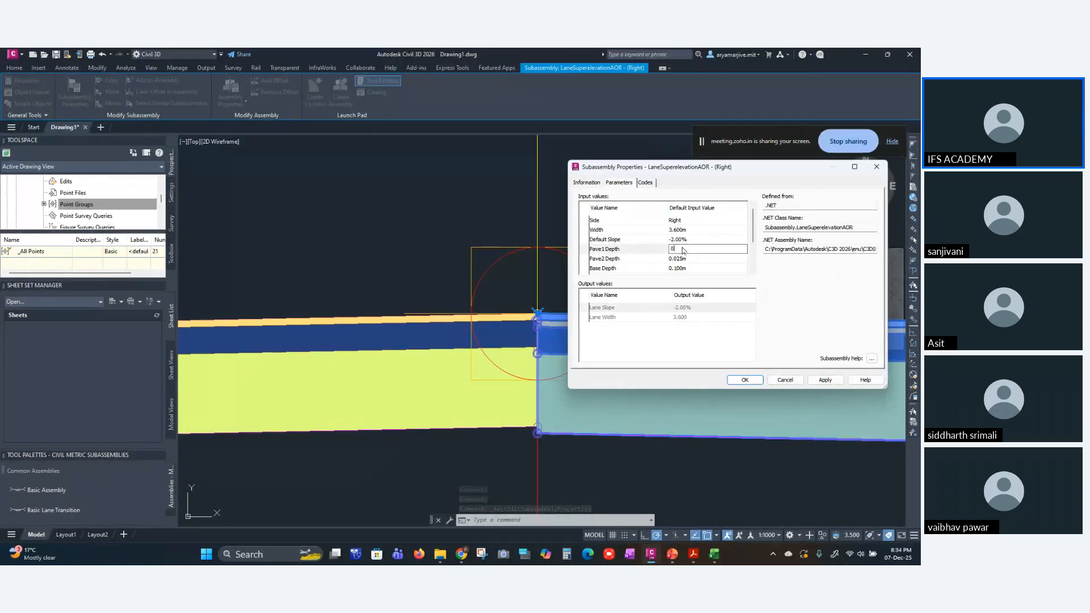
{"action": "left_click", "coordinate": [826, 380]}
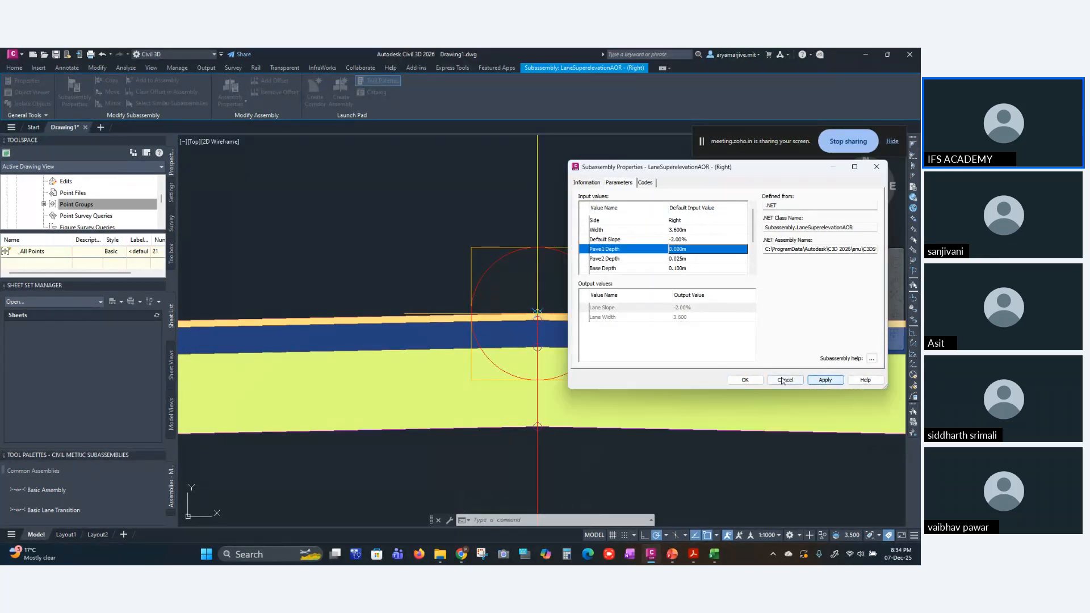
{"action": "left_click", "coordinate": [744, 380]}
{"action": "scroll", "coordinate": [665, 417], "scroll_direction": "down", "scroll_amount": 5}
{"action": "middle_click_drag", "start_coordinate": [632, 433], "coordinate": [693, 370]}
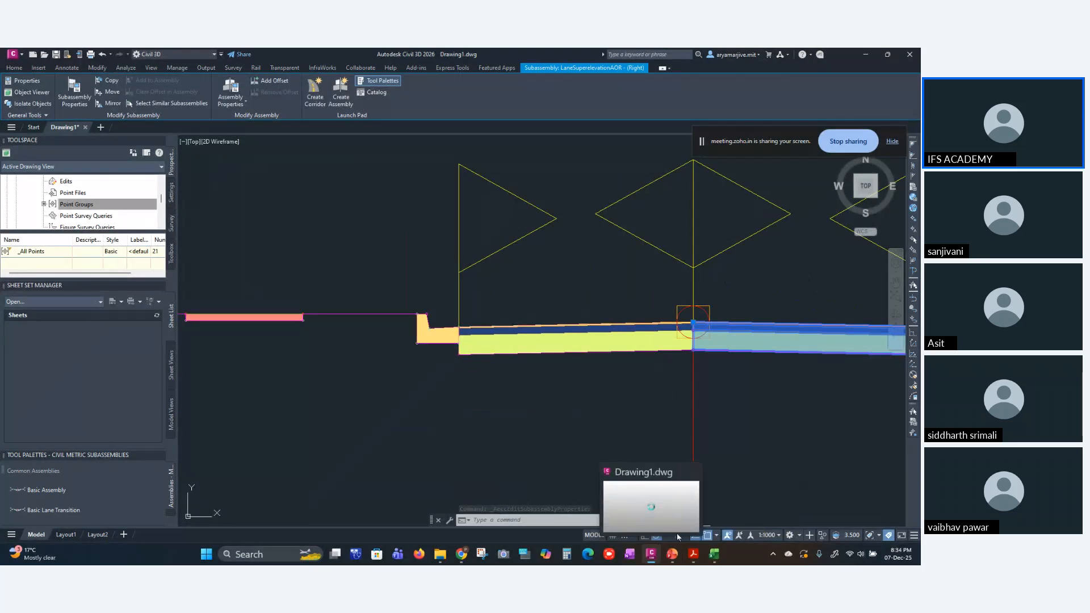
{"action": "left_click", "coordinate": [568, 336]}
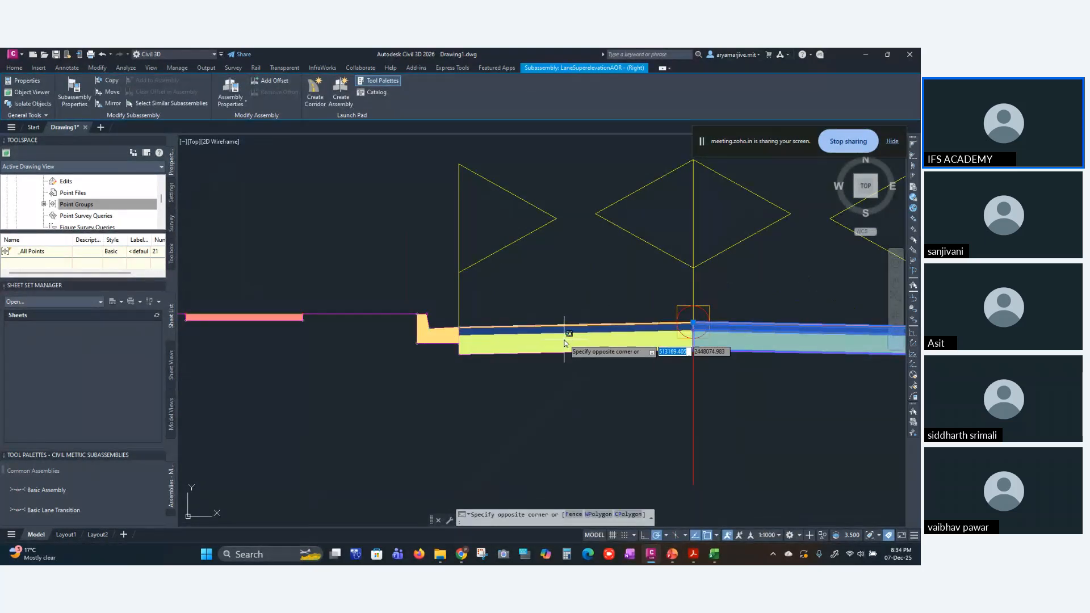
{"action": "key", "text": "Escape"}
{"action": "left_click", "coordinate": [564, 343]}
{"action": "key", "text": "Escape"}
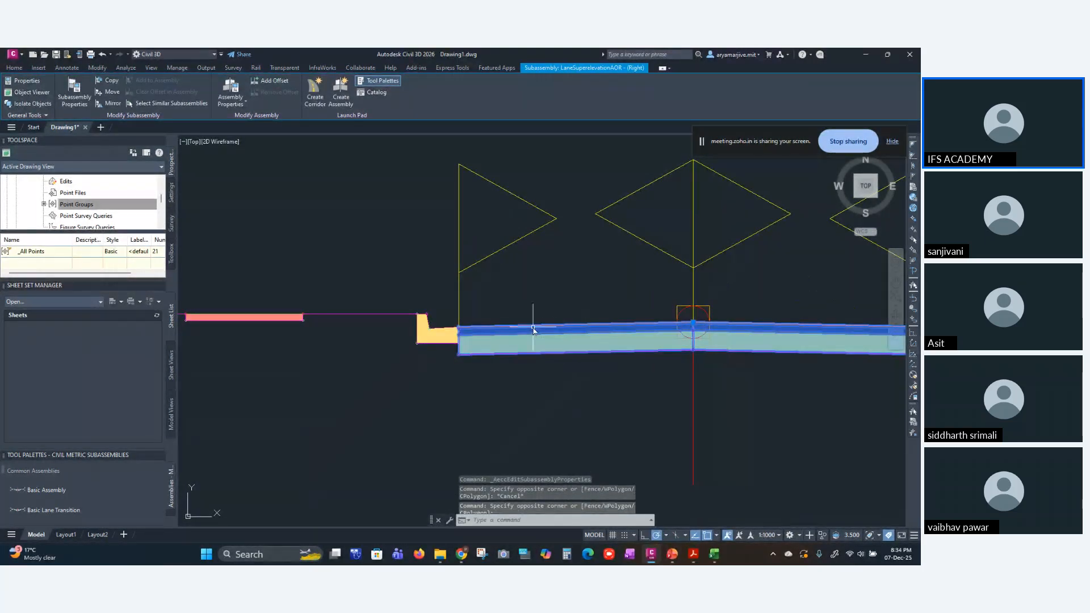
{"action": "key", "text": "Escape"}
- Open the left lane's subassembly parameters and its Pave2 Depth value for editing
{"action": "left_click", "coordinate": [535, 335]}
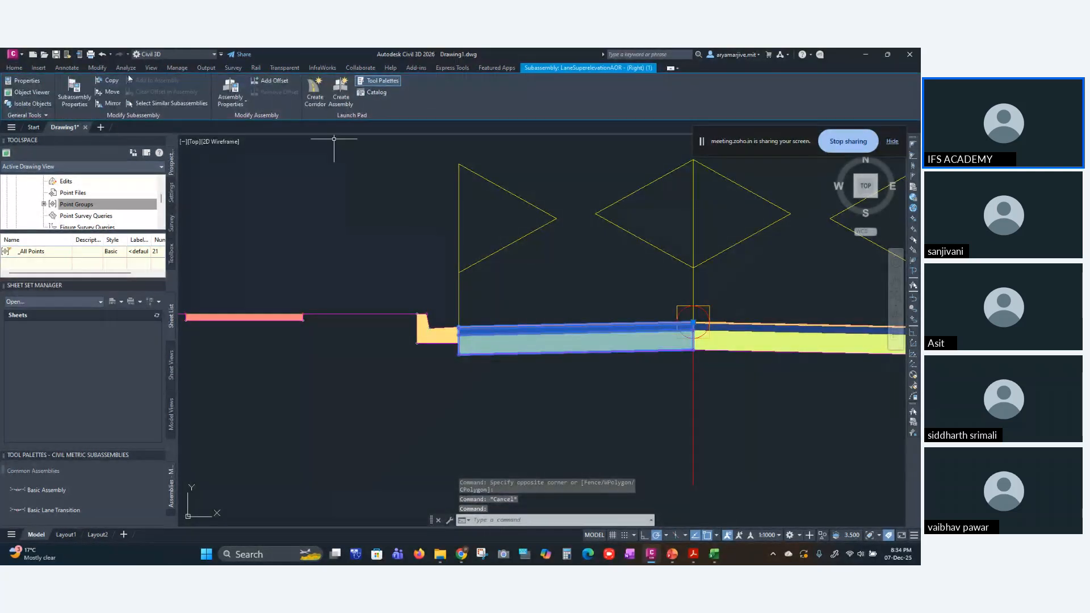
{"action": "left_click", "coordinate": [64, 99]}
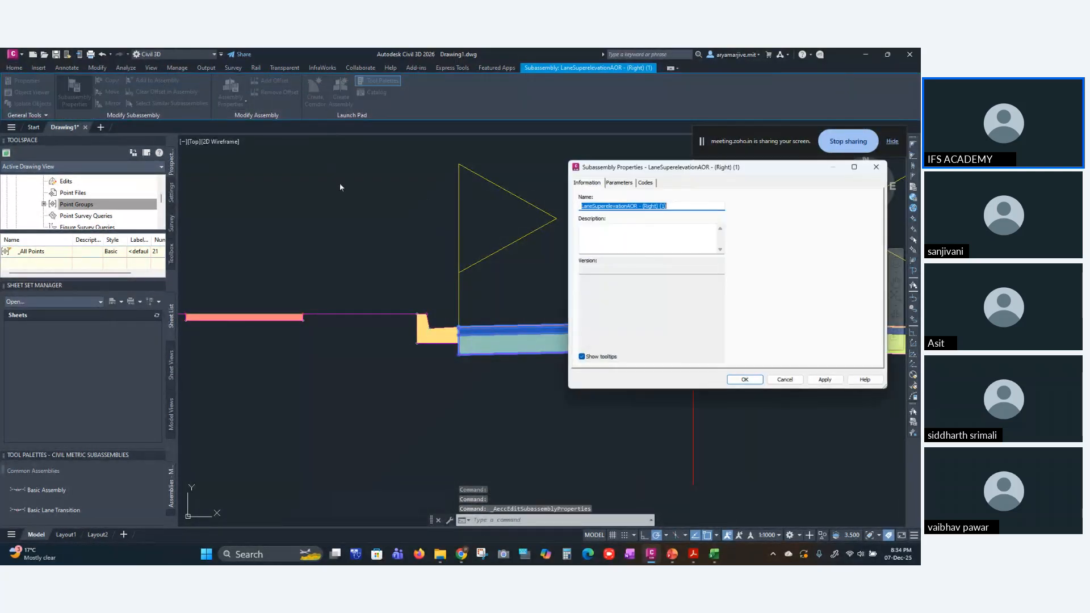
{"action": "left_click", "coordinate": [627, 185]}
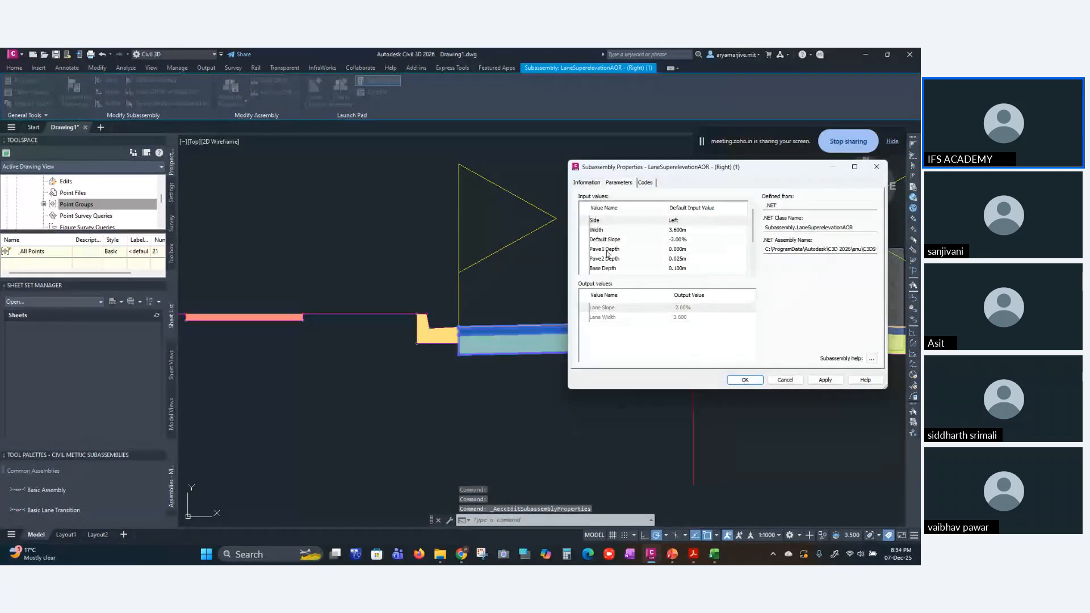
{"action": "left_click", "coordinate": [679, 258]}
{"action": "left_click_drag", "start_coordinate": [688, 258], "coordinate": [676, 258]}
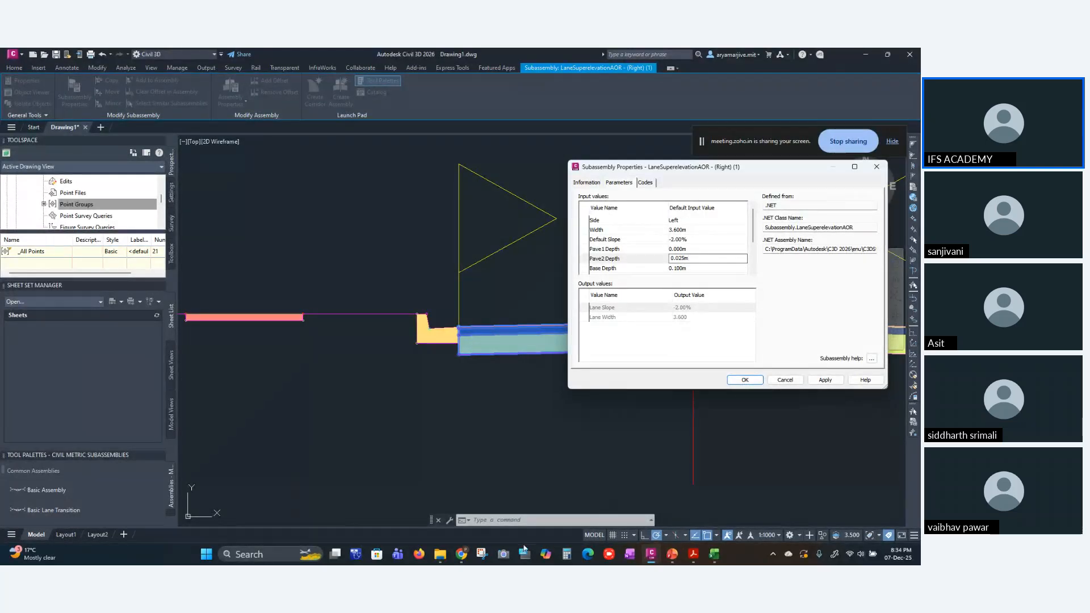
- Switch to PowerPoint and examine the layer thicknesses of the pavement section on the Rigid Pavement slide
{"action": "left_click", "coordinate": [672, 555]}
{"action": "scroll", "coordinate": [573, 331], "scroll_direction": "up", "scroll_amount": 4}
{"action": "scroll", "coordinate": [574, 331], "scroll_direction": "up", "scroll_amount": 11}
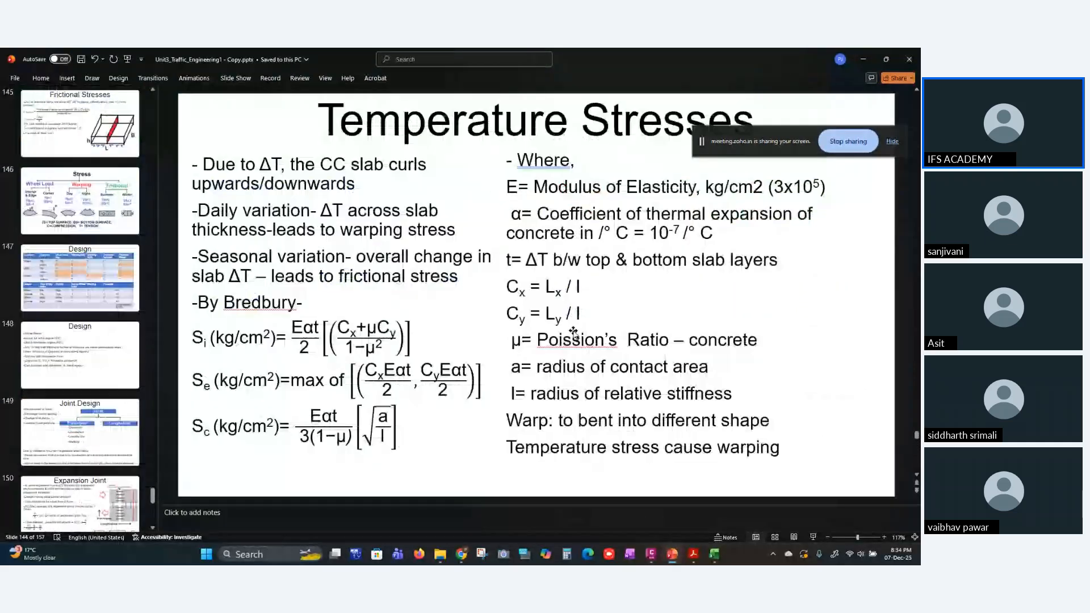
{"action": "scroll", "coordinate": [573, 331], "scroll_direction": "up", "scroll_amount": 2}
{"action": "scroll", "coordinate": [672, 372], "scroll_direction": "down", "scroll_amount": 2}
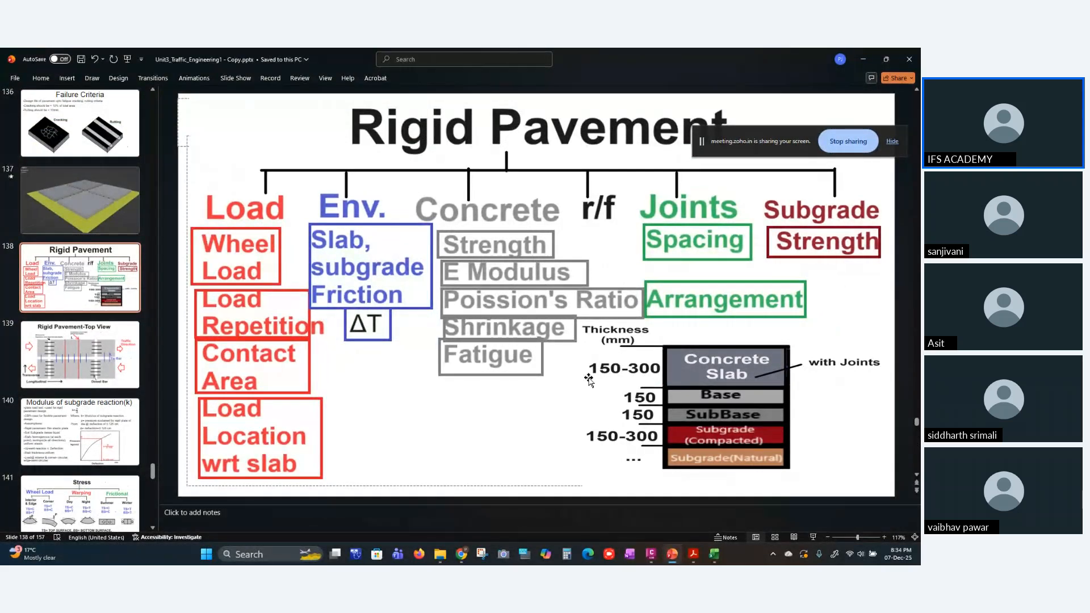
{"action": "mouse_move", "coordinate": [462, 557]}
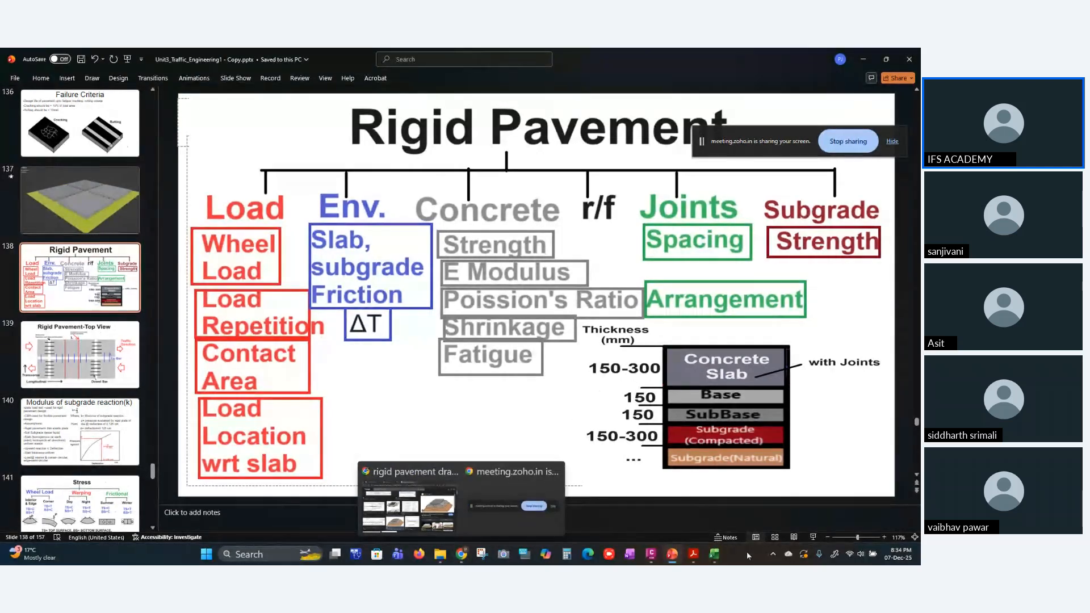
{"action": "mouse_move", "coordinate": [701, 556]}
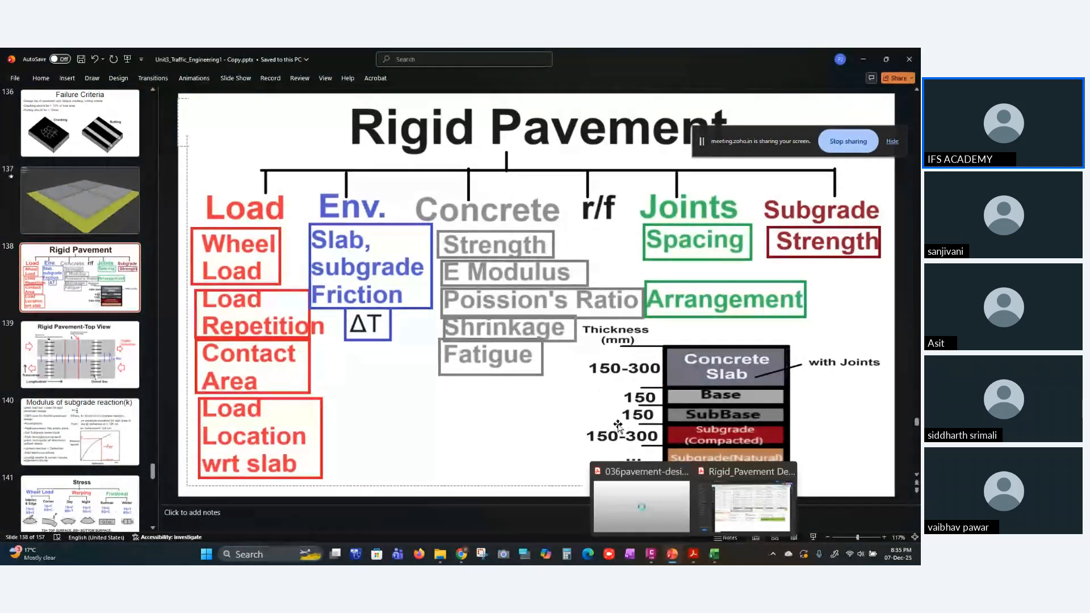
{"action": "left_click", "coordinate": [566, 553]}
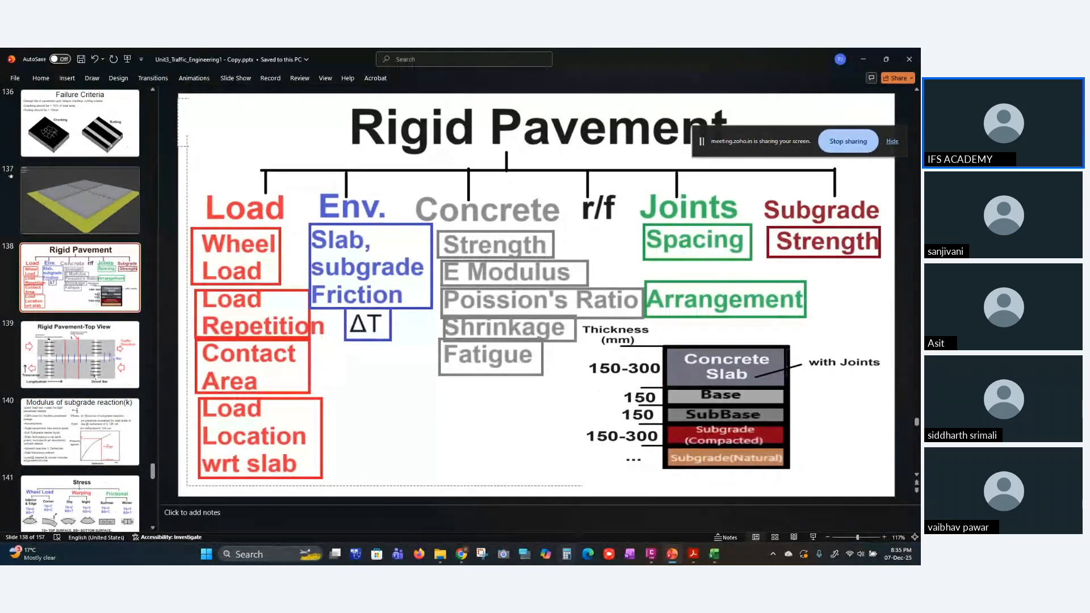
{"action": "left_click_drag", "start_coordinate": [220, 128], "coordinate": [305, 126]}
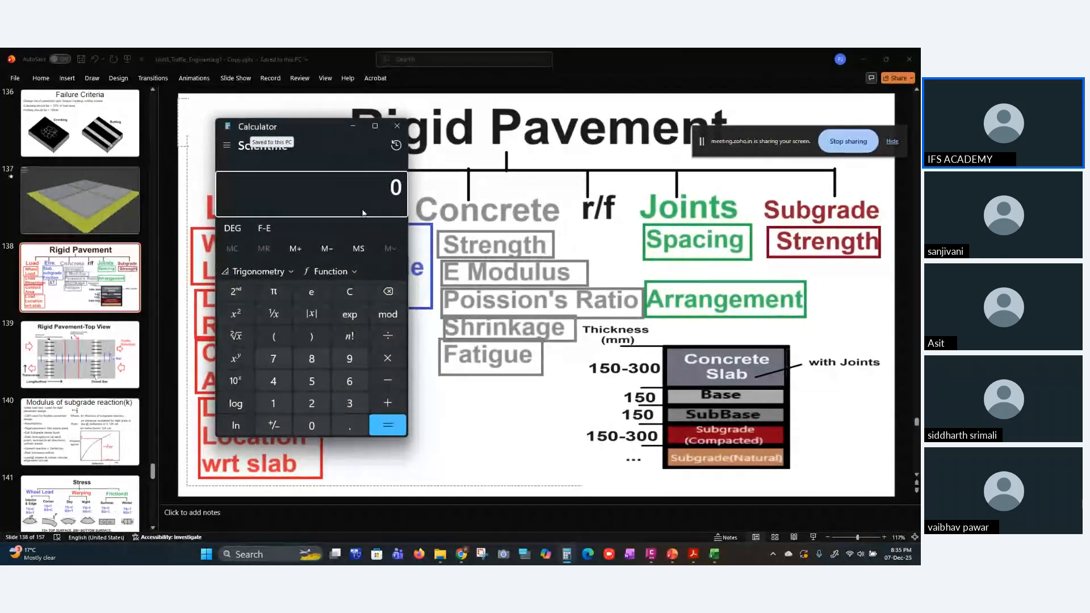
{"action": "left_click", "coordinate": [396, 126]}
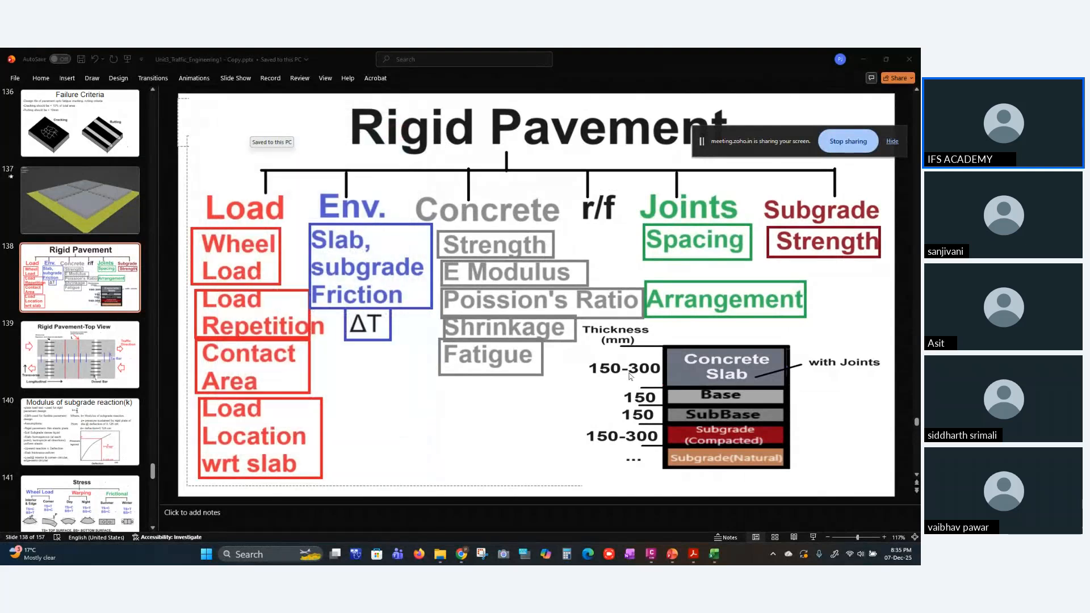
- Switch to Chrome, search Google for "mm to m" and convert 300 millimetres to metres in the unit converter
{"action": "left_click", "coordinate": [651, 555]}
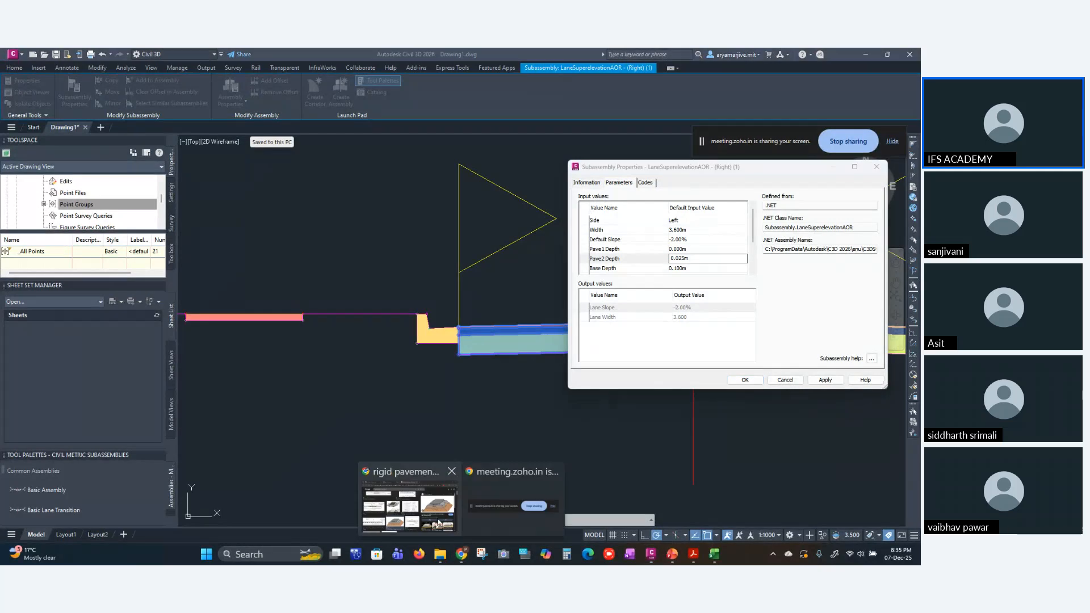
{"action": "left_click", "coordinate": [418, 500]}
{"action": "left_click", "coordinate": [359, 98]}
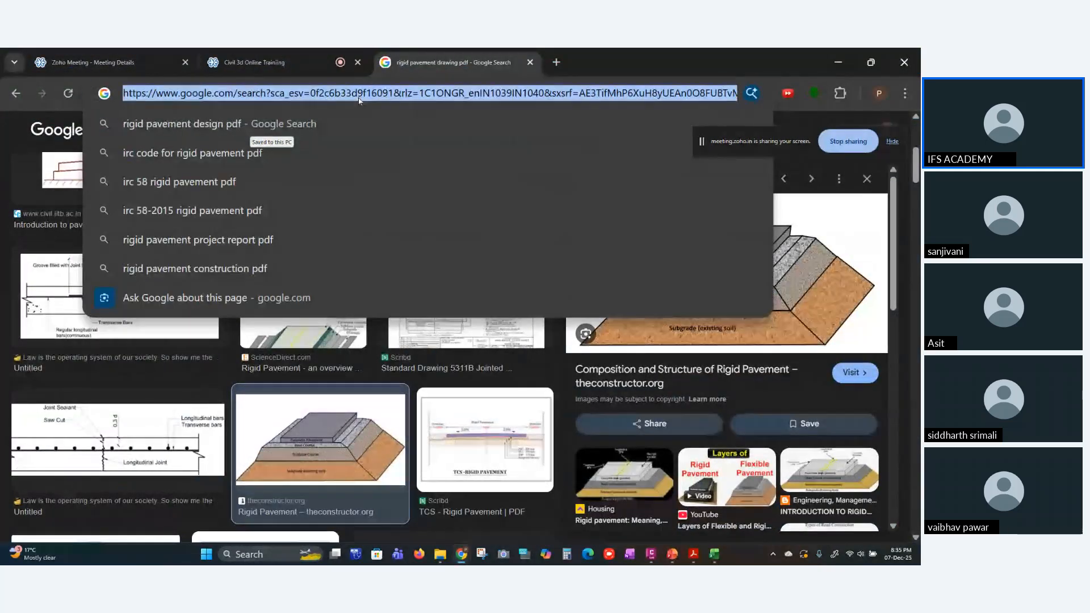
{"action": "type", "text": "m to"}
{"action": "key", "text": "BackSpace"}
{"action": "key", "text": "BackSpace"}
{"action": "key", "text": "BackSpace"}
{"action": "key", "text": "BackSpace"}
{"action": "type", "text": "mm to m"}
{"action": "key", "text": "Return"}
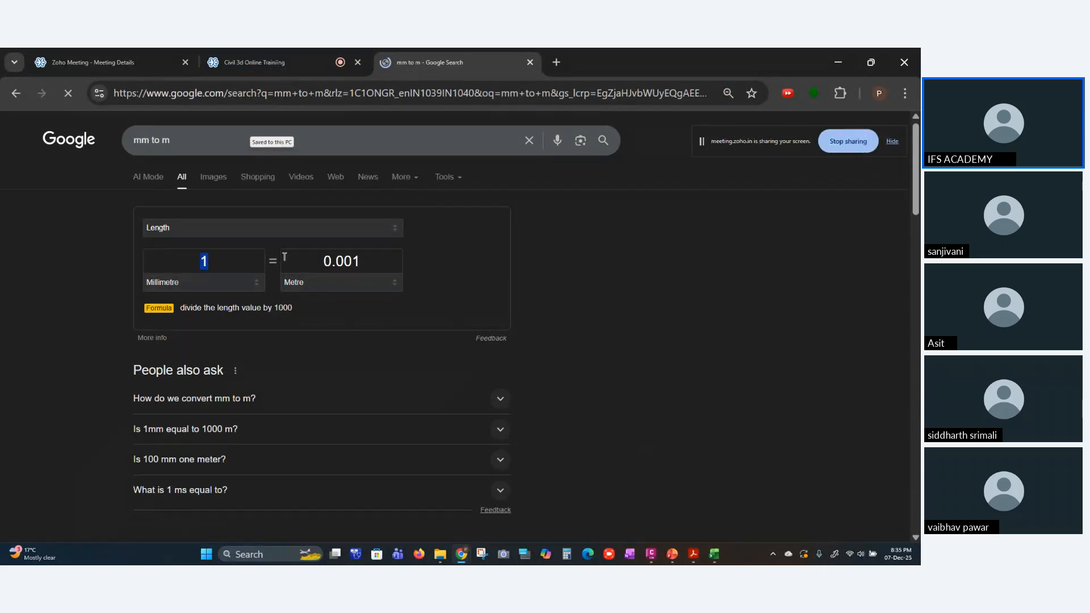
{"action": "type", "text": "300"}
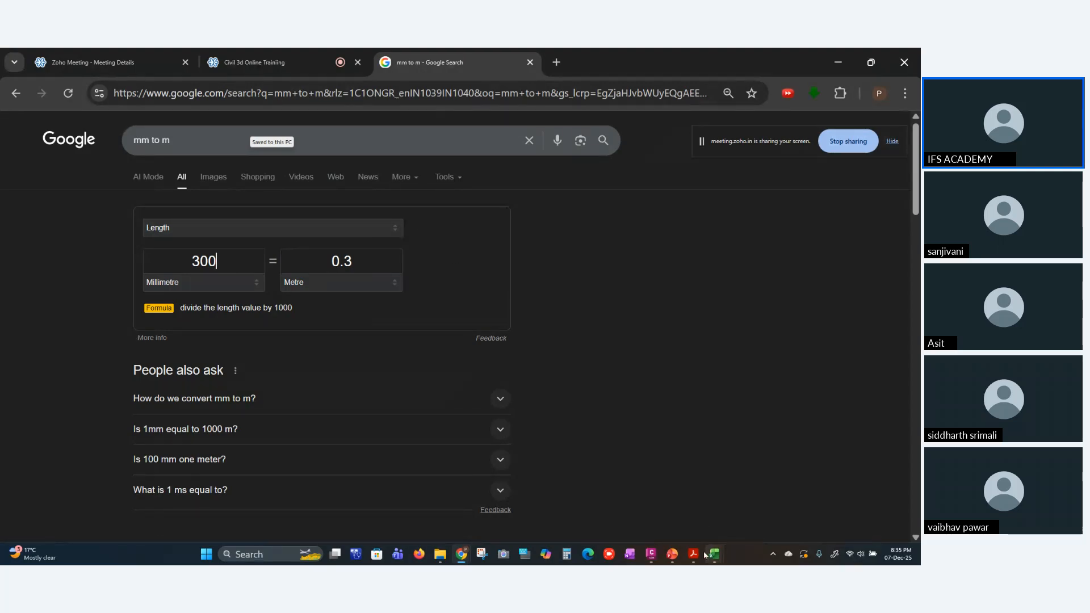
- Switch back to Civil 3D and set the left lane's Pave2 Depth to 0.3 m
{"action": "left_click", "coordinate": [650, 554]}
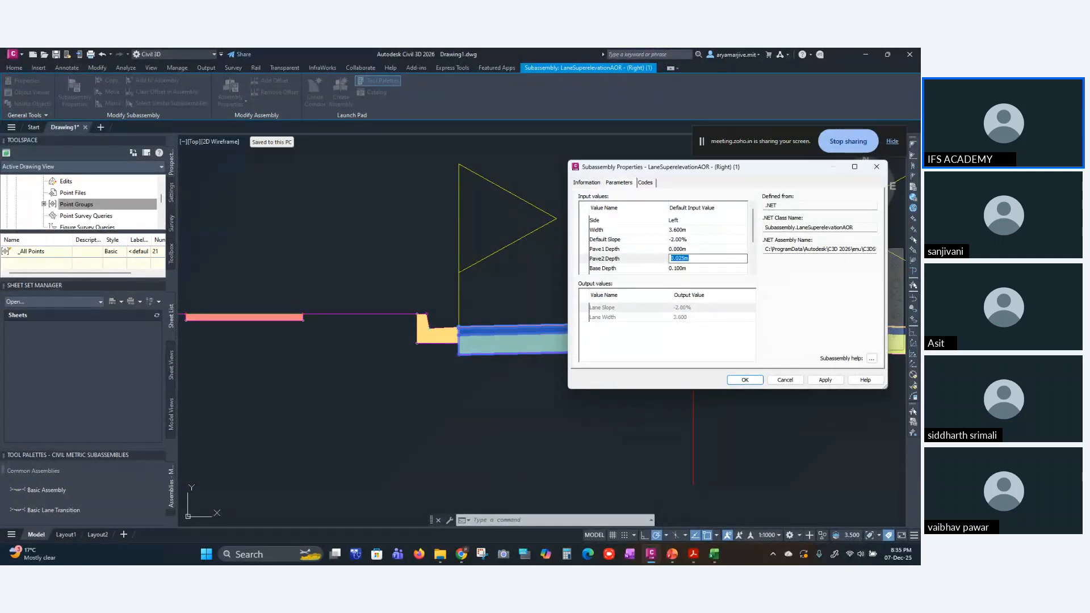
{"action": "left_click", "coordinate": [825, 382]}
{"action": "left_click", "coordinate": [745, 380]}
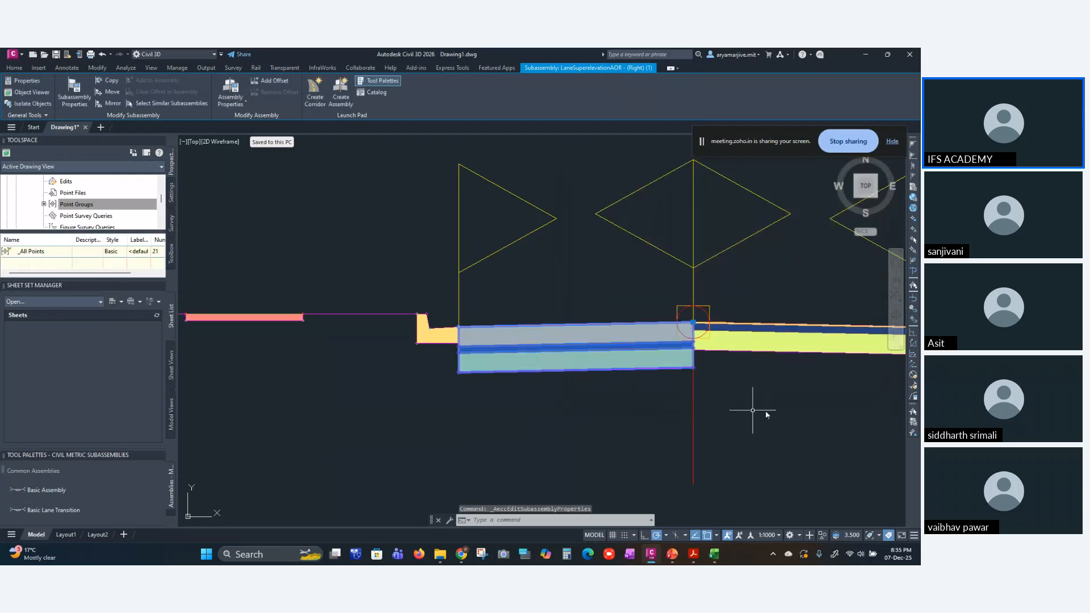
- Set the right lane subassembly's Pave2 Depth to 0.3 m and clear the selection
{"action": "middle_click_drag", "start_coordinate": [786, 407], "coordinate": [620, 389]}
{"action": "key", "text": "Escape"}
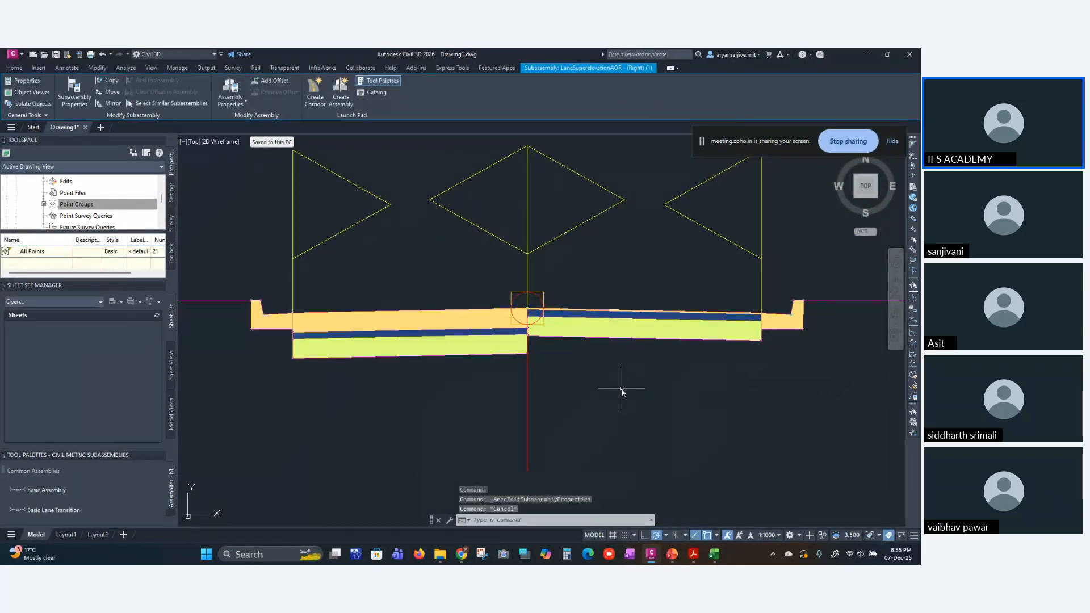
{"action": "left_click", "coordinate": [610, 315]}
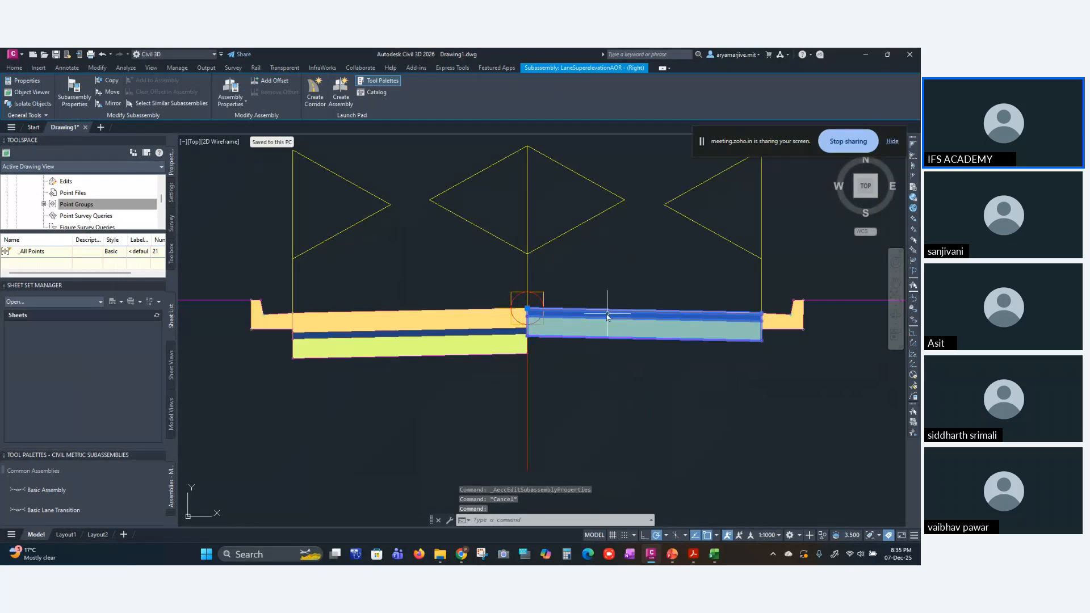
{"action": "left_click", "coordinate": [75, 92]}
{"action": "left_click", "coordinate": [619, 182]}
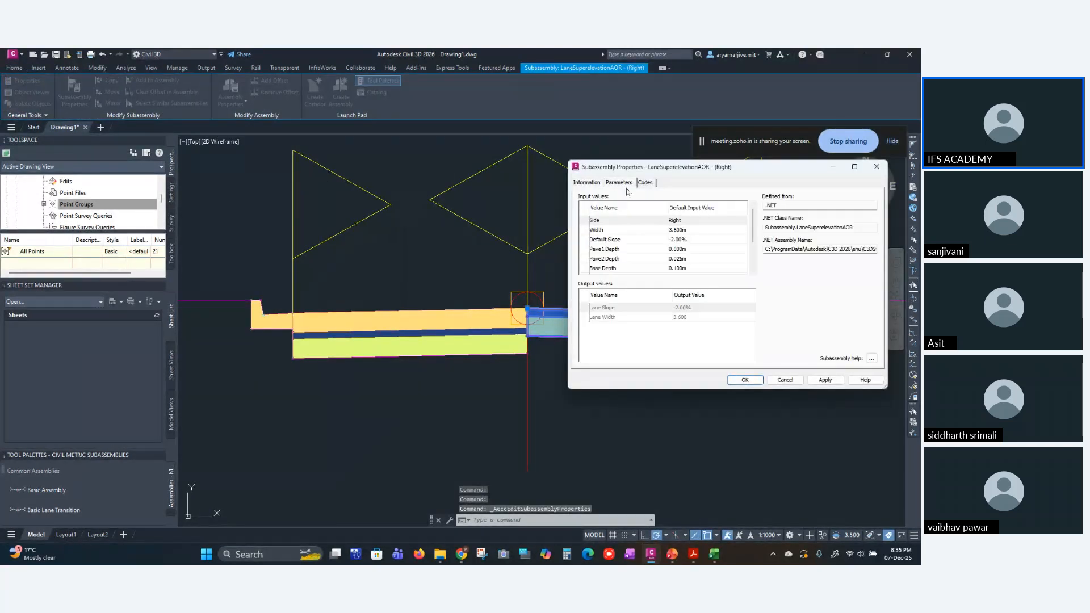
{"action": "left_click", "coordinate": [678, 260]}
{"action": "left_click", "coordinate": [690, 258]}
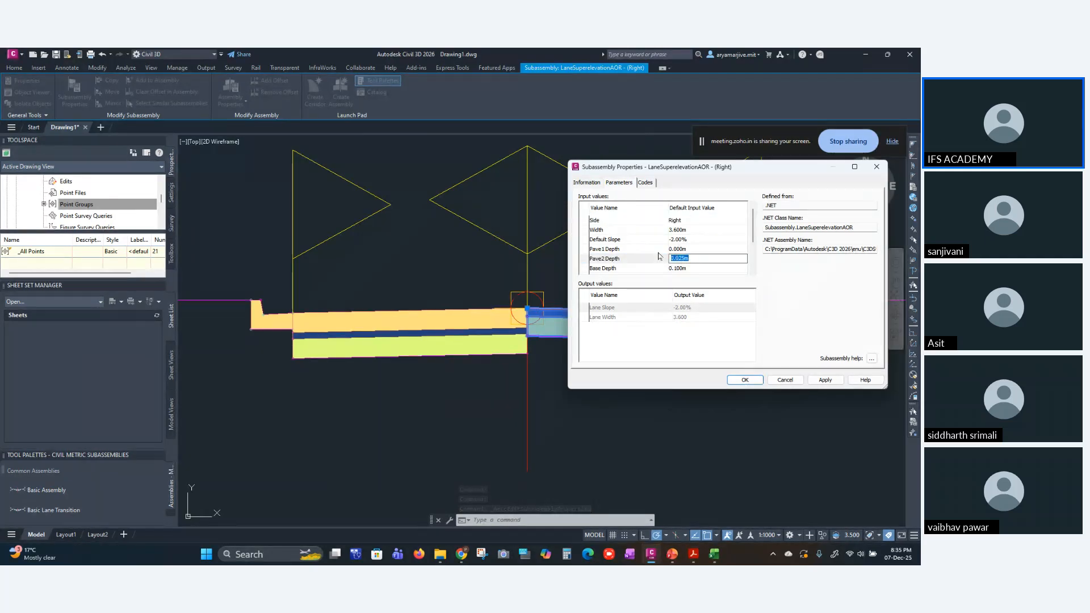
{"action": "left_click", "coordinate": [826, 382]}
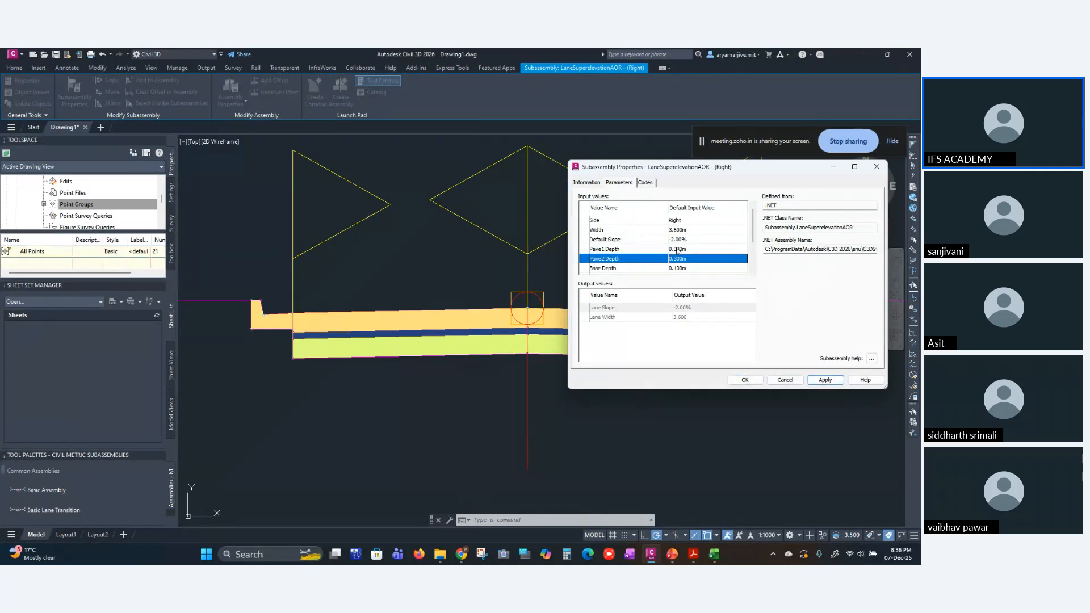
{"action": "scroll", "coordinate": [693, 264], "scroll_direction": "down", "scroll_amount": 2}
{"action": "left_click", "coordinate": [744, 380]}
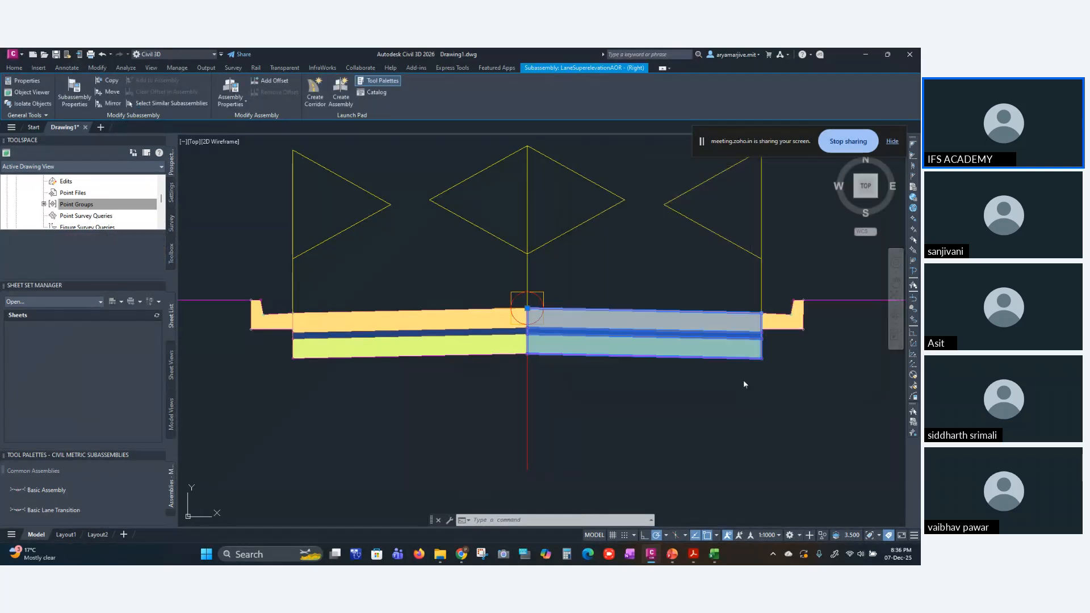
{"action": "left_click", "coordinate": [683, 410]}
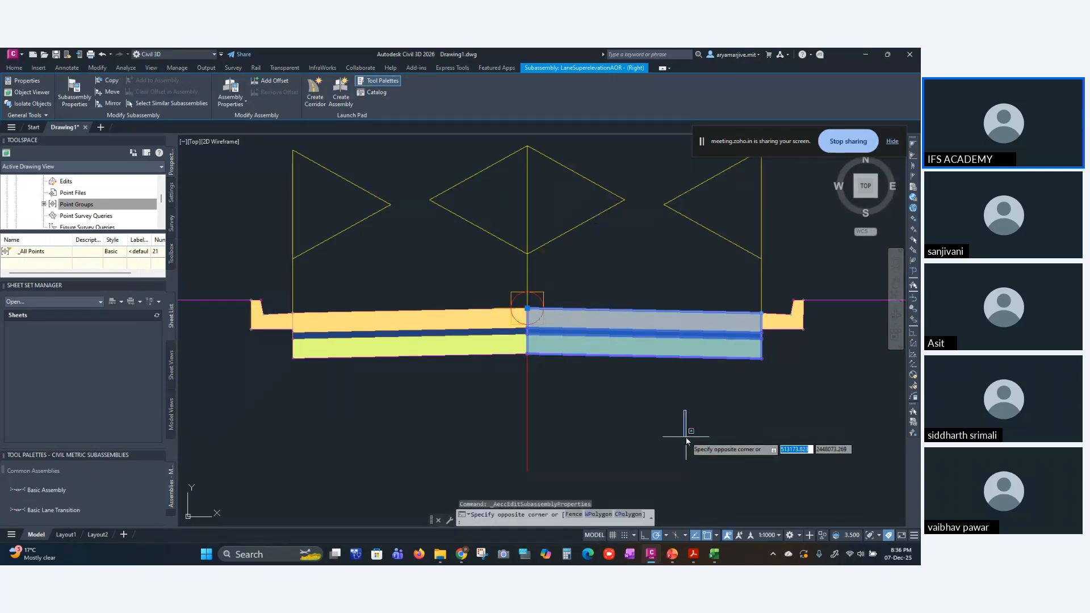
{"action": "key", "text": "Escape"}
{"action": "key", "text": "Escape"}
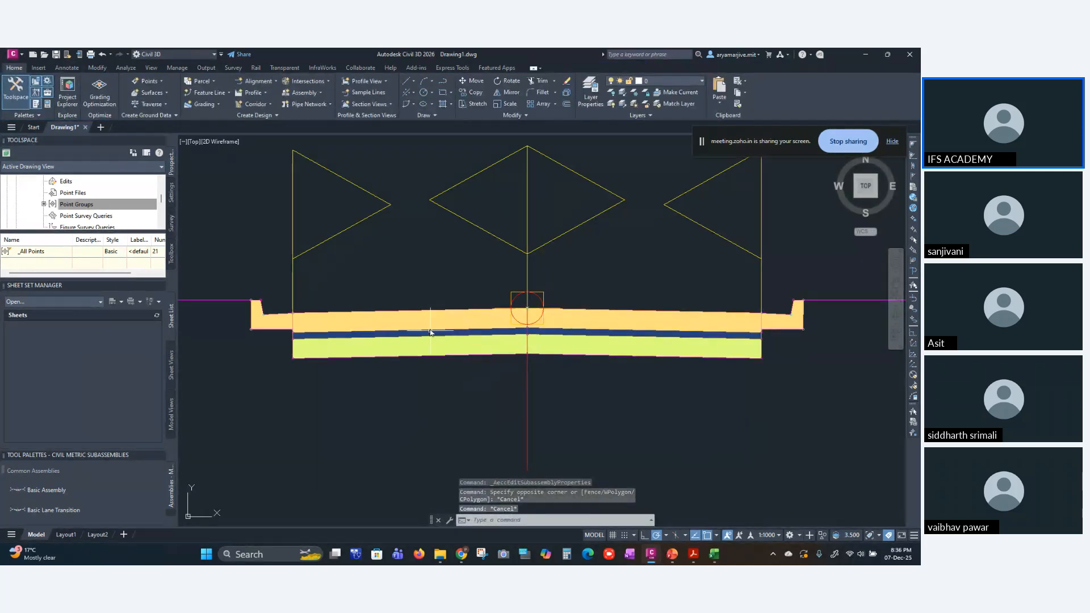
- Create a Basic-style corridor along the road alignment, assigning the prepared assembly
{"action": "scroll", "coordinate": [404, 437], "scroll_direction": "down", "scroll_amount": 6}
{"action": "middle_click_drag", "start_coordinate": [421, 385], "coordinate": [734, 333]}
{"action": "scroll", "coordinate": [735, 333], "scroll_direction": "down", "scroll_amount": 3}
{"action": "mouse_move", "coordinate": [608, 382]}
{"action": "middle_mouse_down"}
{"action": "mouse_move", "coordinate": [568, 347]}
{"action": "mouse_move", "coordinate": [588, 256]}
{"action": "middle_mouse_up"}
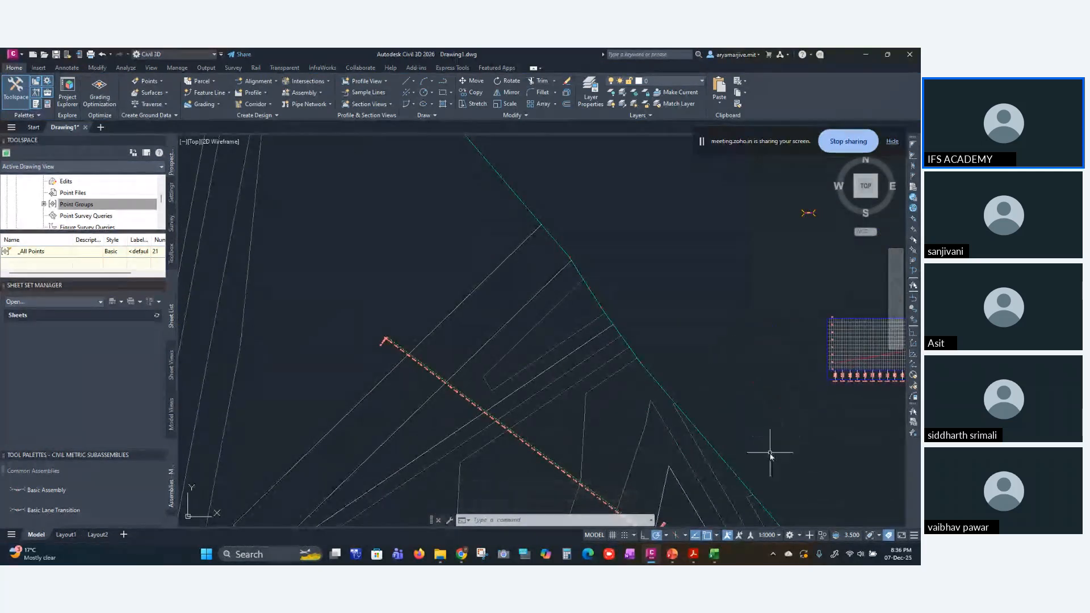
{"action": "middle_click_drag", "start_coordinate": [773, 433], "coordinate": [693, 296]}
{"action": "middle_click_drag", "start_coordinate": [719, 422], "coordinate": [688, 393]}
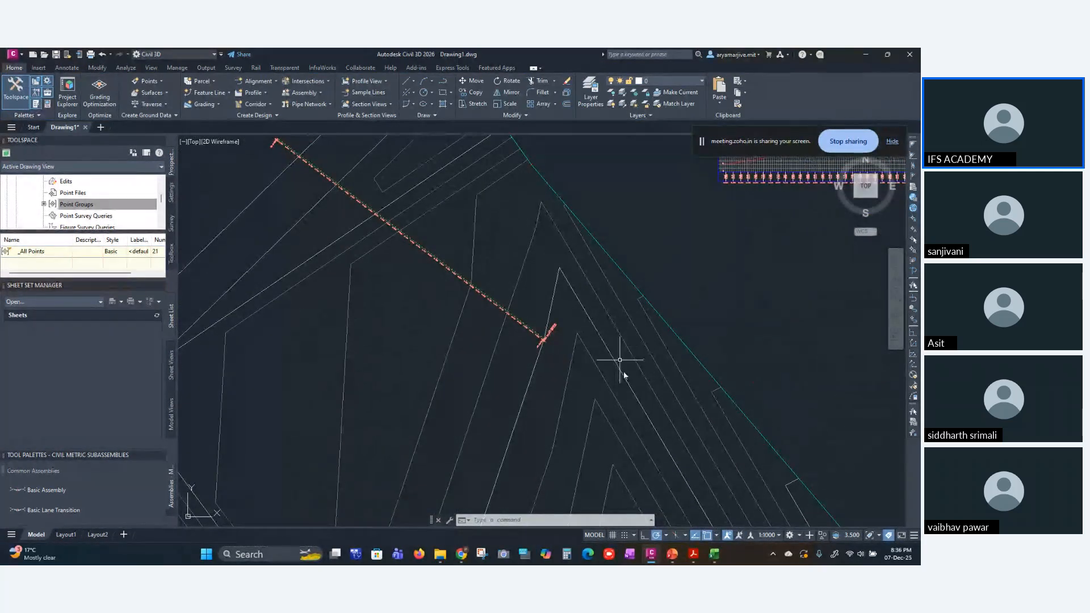
{"action": "middle_click_drag", "start_coordinate": [664, 249], "coordinate": [679, 253]}
{"action": "mouse_move", "coordinate": [554, 337]}
{"action": "middle_mouse_down"}
{"action": "mouse_move", "coordinate": [597, 455]}
{"action": "mouse_move", "coordinate": [649, 383]}
{"action": "middle_mouse_up"}
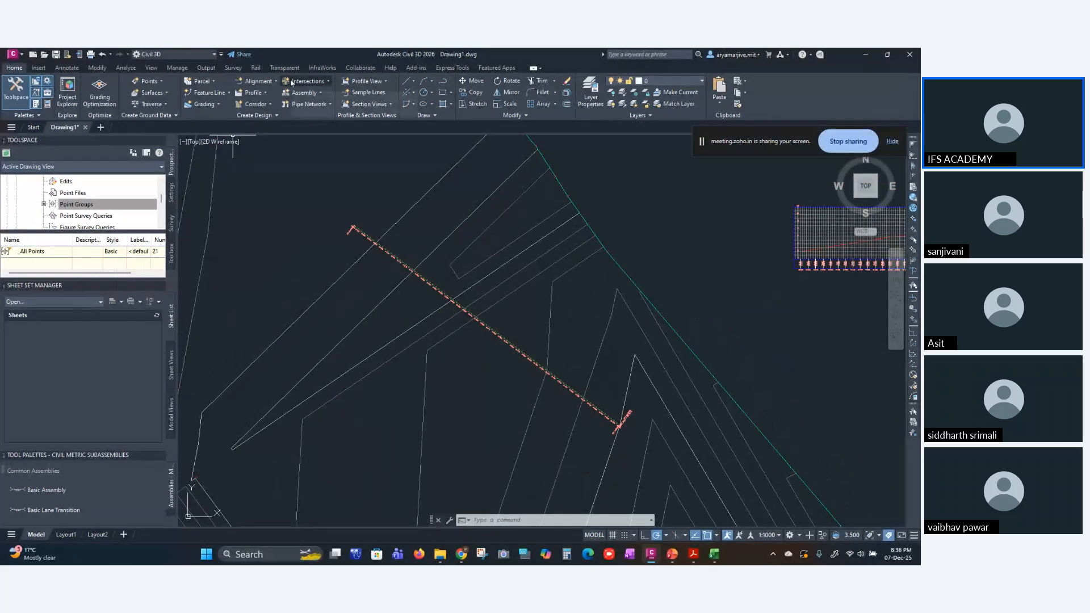
{"action": "left_click", "coordinate": [269, 108]}
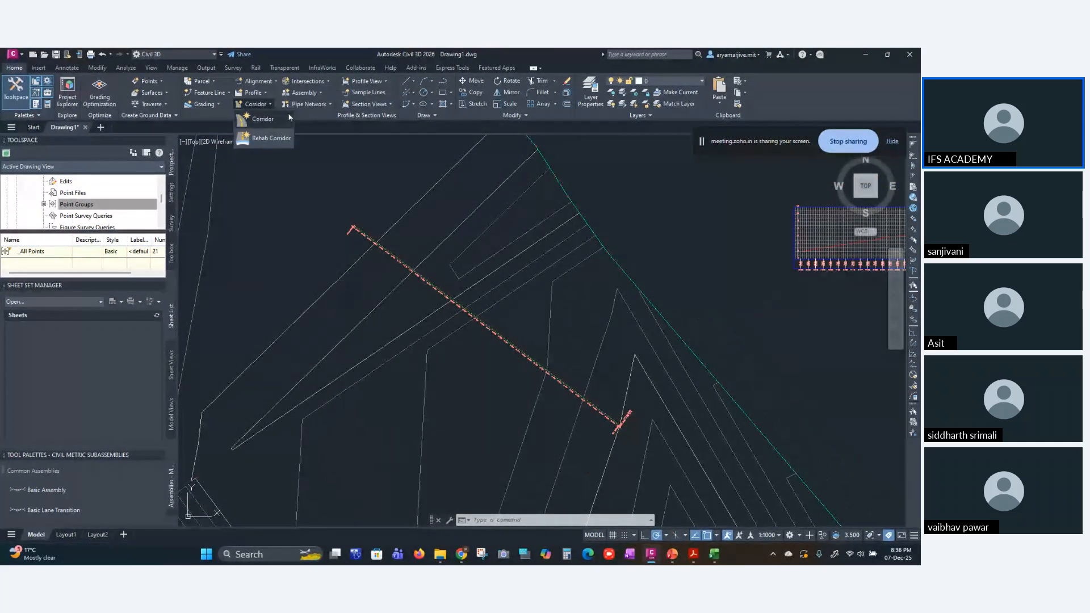
{"action": "left_click", "coordinate": [260, 118]}
{"action": "left_click", "coordinate": [322, 135]}
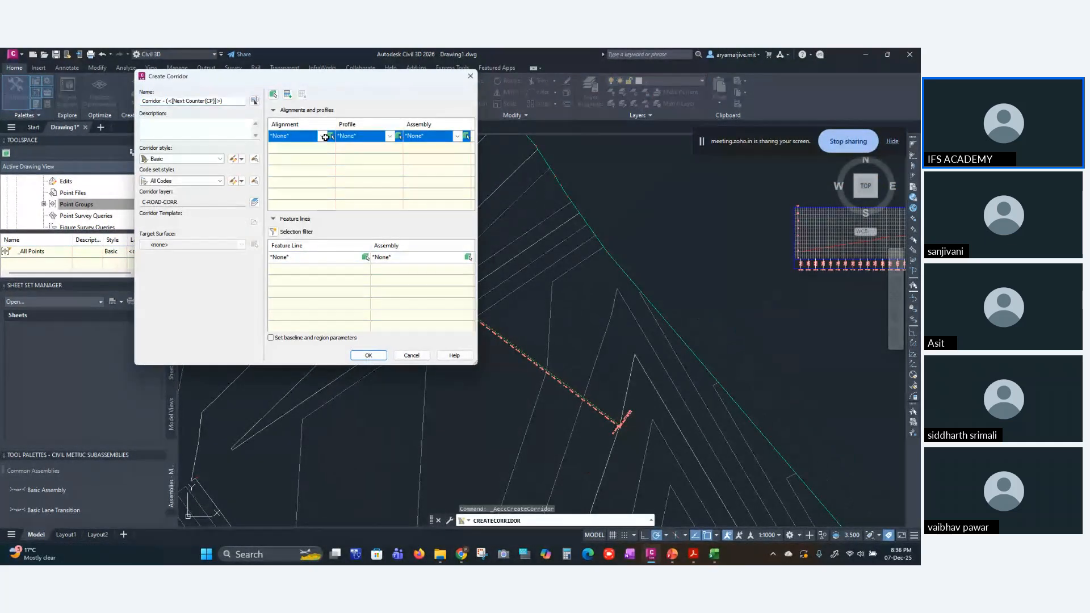
{"action": "left_click", "coordinate": [289, 146]}
{"action": "left_click", "coordinate": [415, 135]}
{"action": "left_click", "coordinate": [445, 152]}
{"action": "left_click", "coordinate": [374, 357]}
{"action": "left_click", "coordinate": [379, 372]}
{"action": "left_click", "coordinate": [423, 277]}
{"action": "left_click", "coordinate": [300, 371]}
{"action": "left_click", "coordinate": [500, 56]}
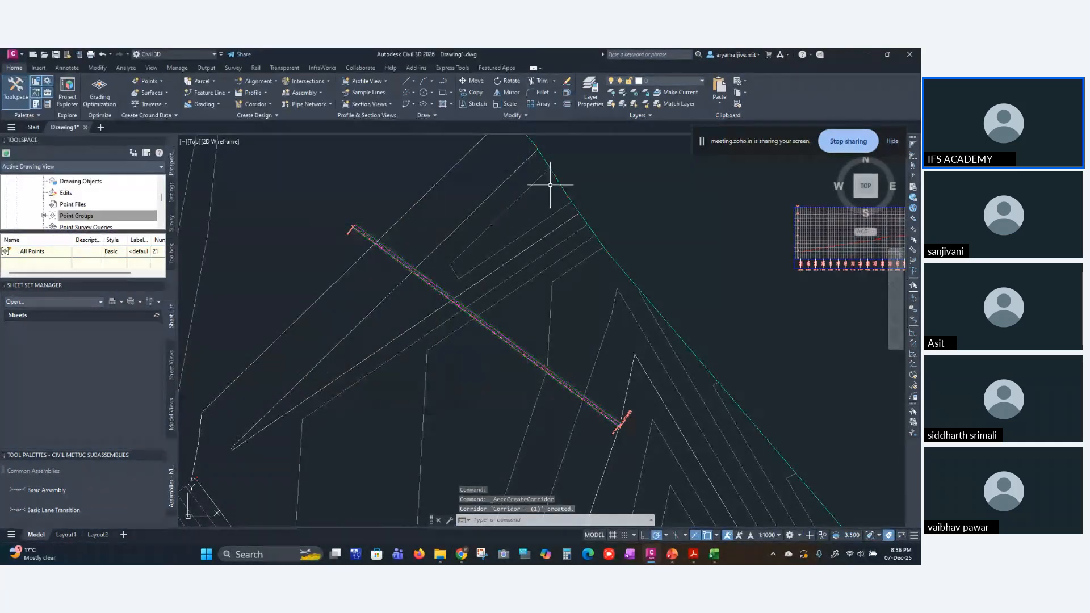
- Start a Drive simulation of the new corridor along its Crown feature line
{"action": "scroll", "coordinate": [602, 431], "scroll_direction": "up", "scroll_amount": 4}
{"action": "scroll", "coordinate": [605, 423], "scroll_direction": "up", "scroll_amount": 2}
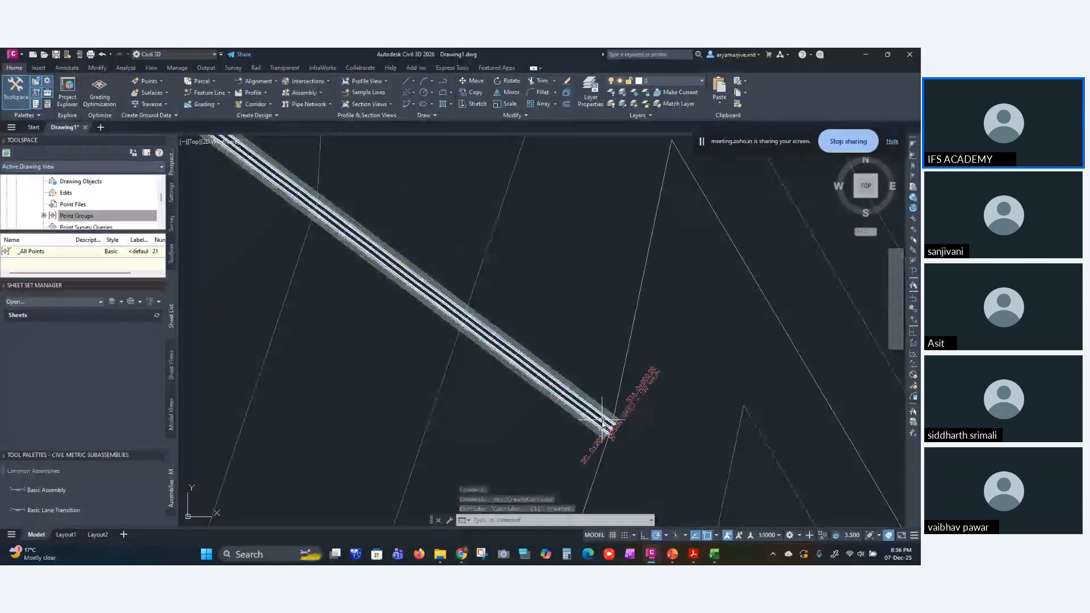
{"action": "left_click", "coordinate": [603, 421]}
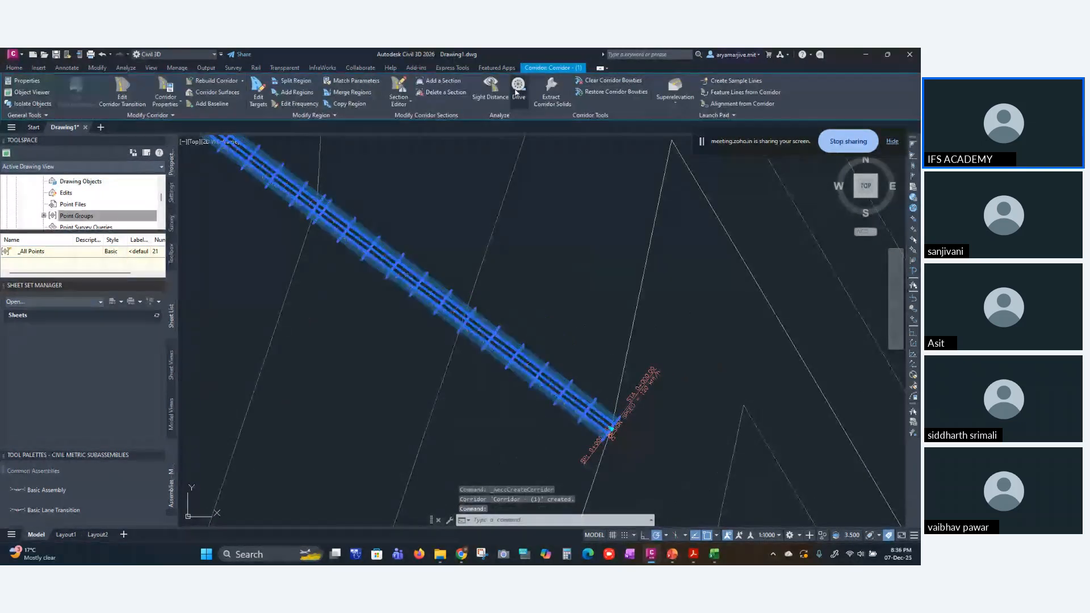
{"action": "left_click", "coordinate": [517, 88]}
{"action": "left_click", "coordinate": [532, 373]}
{"action": "left_click", "coordinate": [403, 225]}
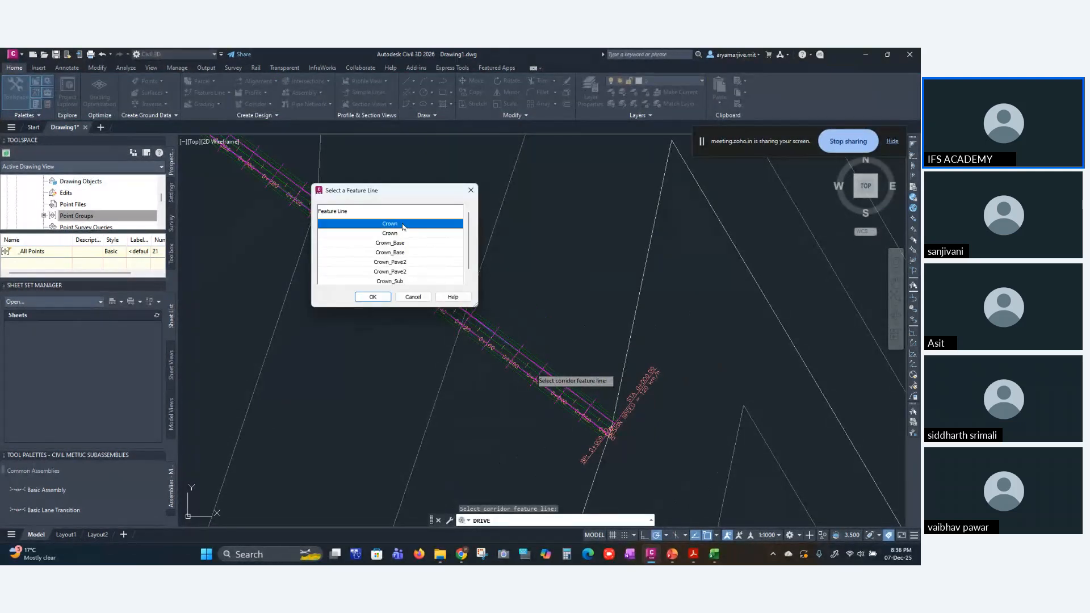
{"action": "left_click", "coordinate": [372, 297]}
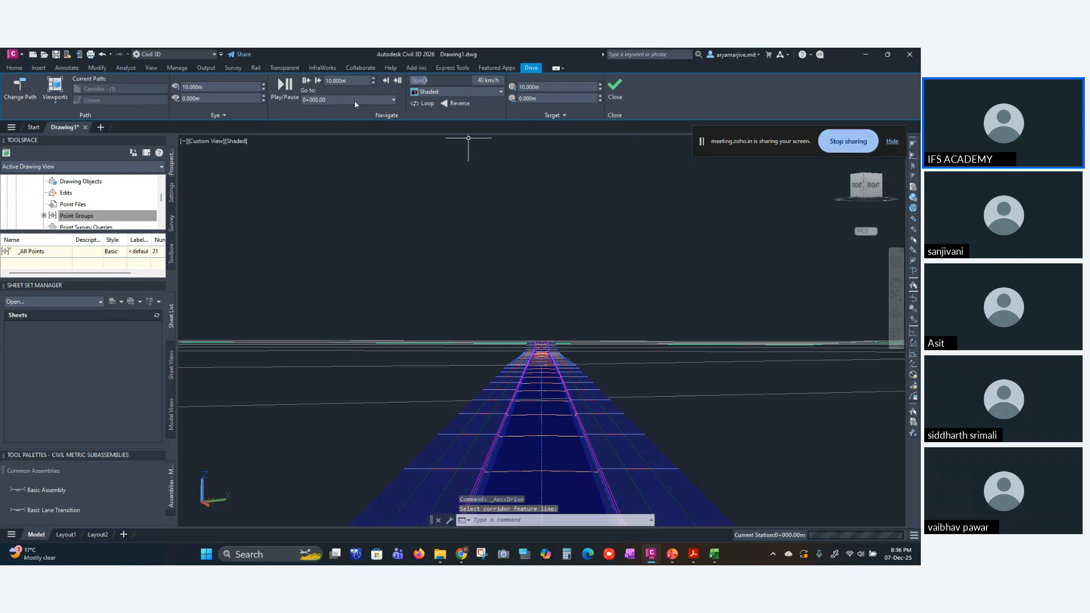
- Play the drive along the corridor at 140 km/h and close the simulation
{"action": "left_click", "coordinate": [481, 81]}
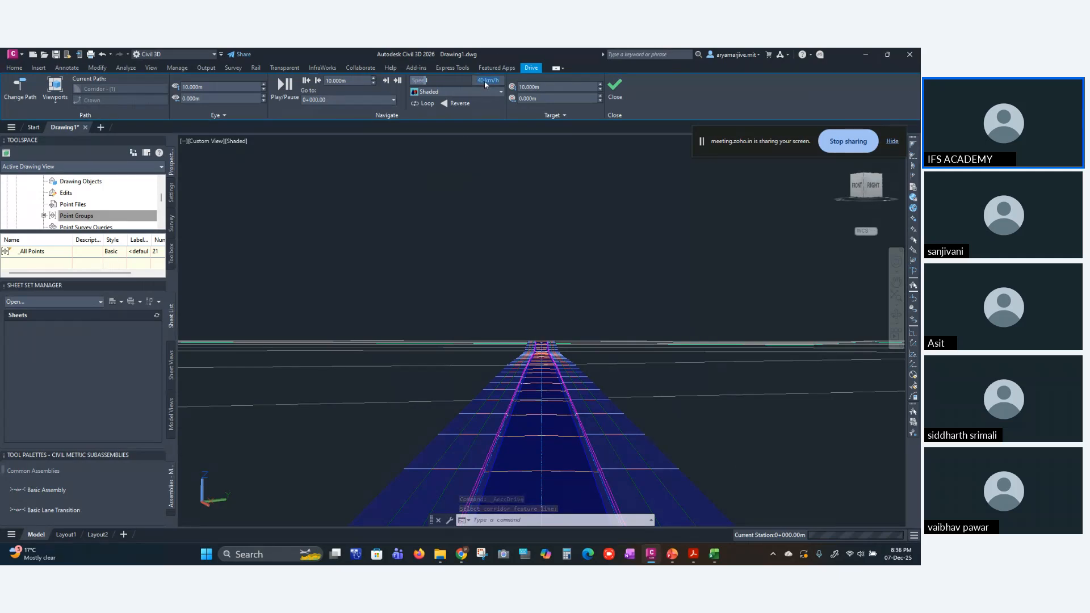
{"action": "key", "text": "Return"}
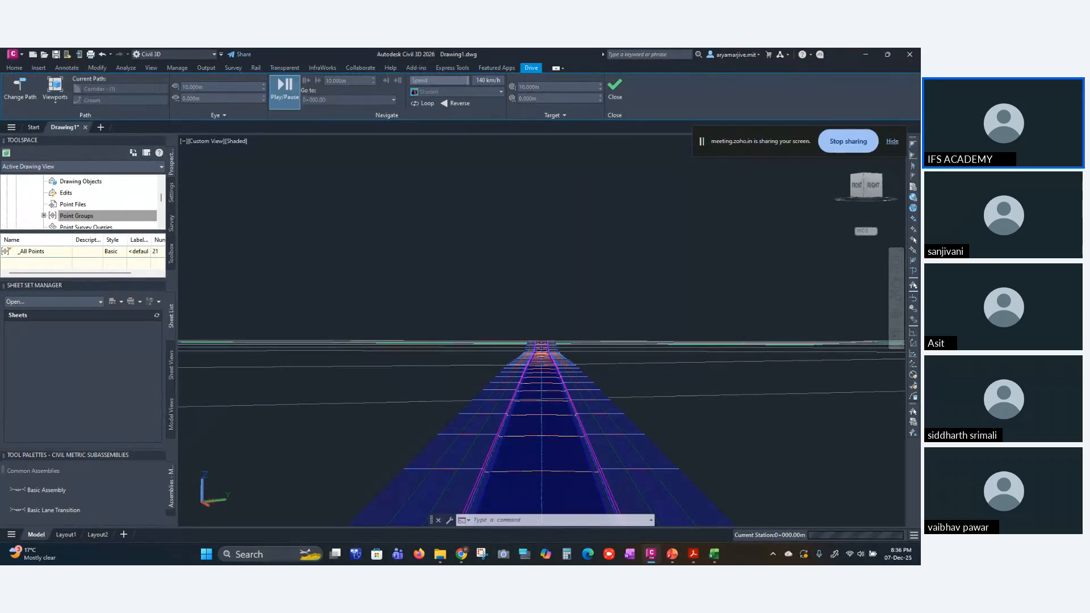
{"action": "left_click", "coordinate": [284, 86]}
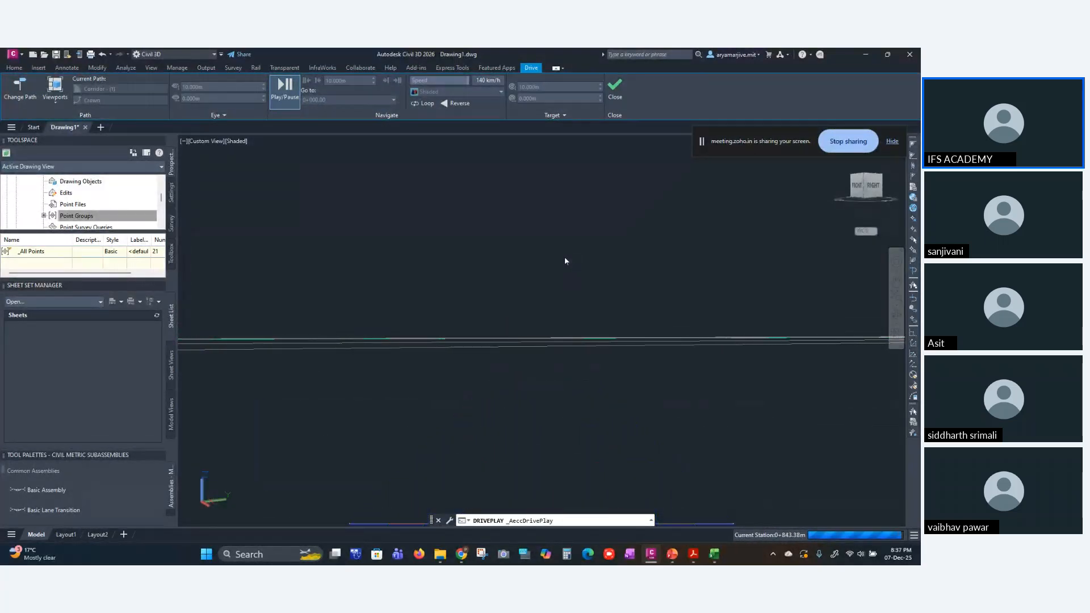
{"action": "left_click", "coordinate": [615, 90]}
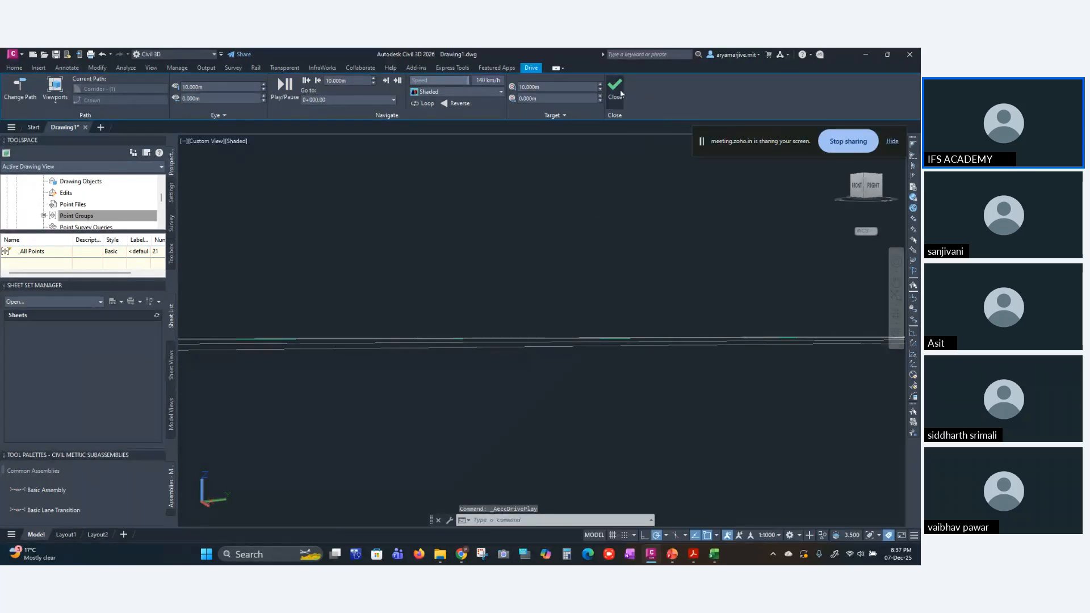
- Open the corridor in the Object Viewer and display it in the Realistic visual style
{"action": "left_click", "coordinate": [577, 391]}
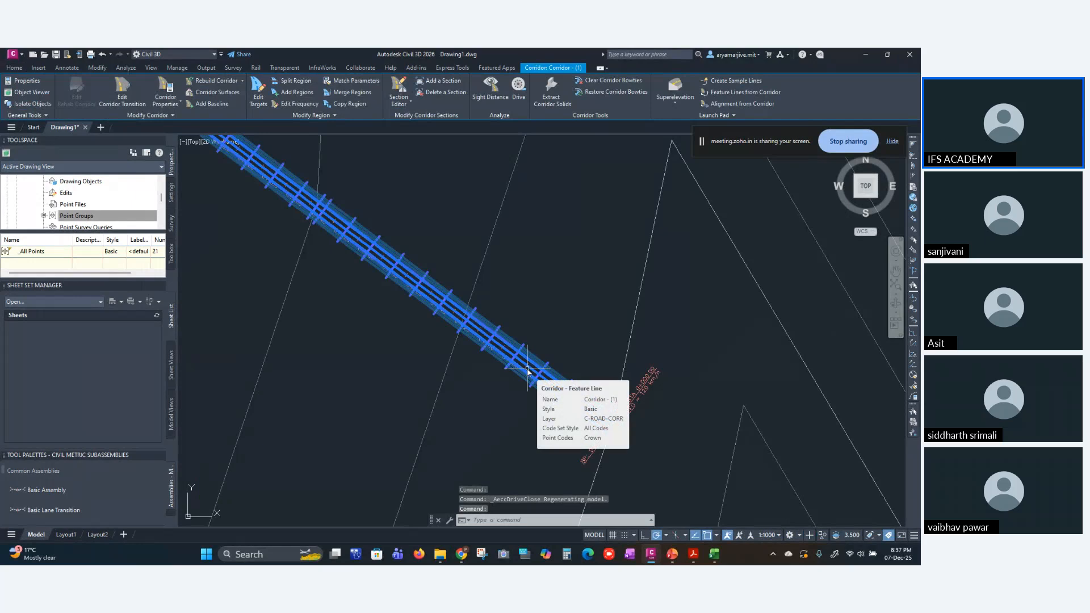
{"action": "right_click", "coordinate": [474, 328]}
{"action": "left_click", "coordinate": [494, 298]}
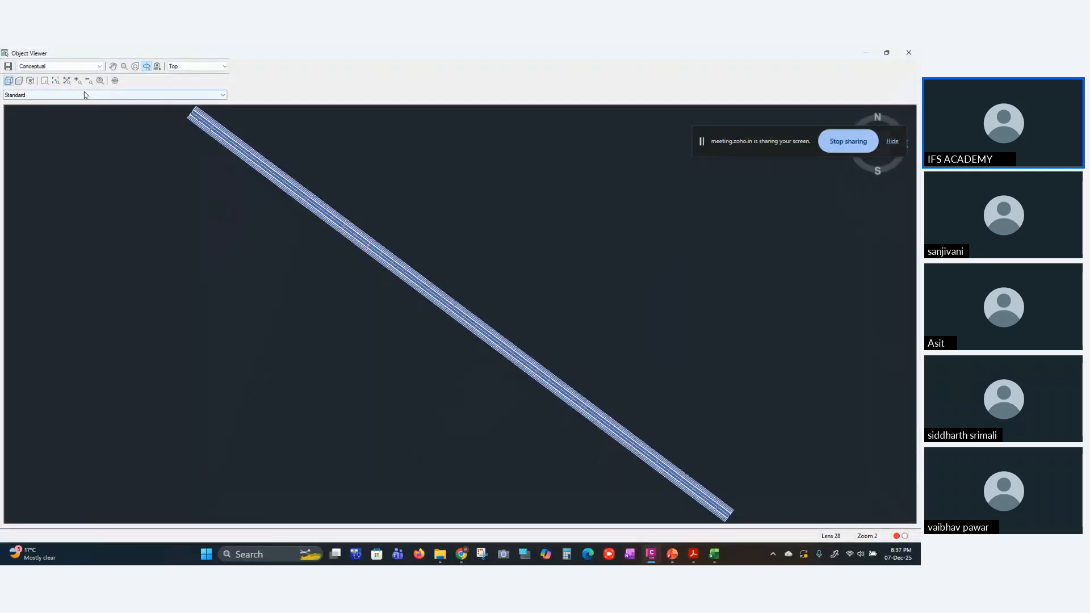
{"action": "left_click", "coordinate": [72, 67]}
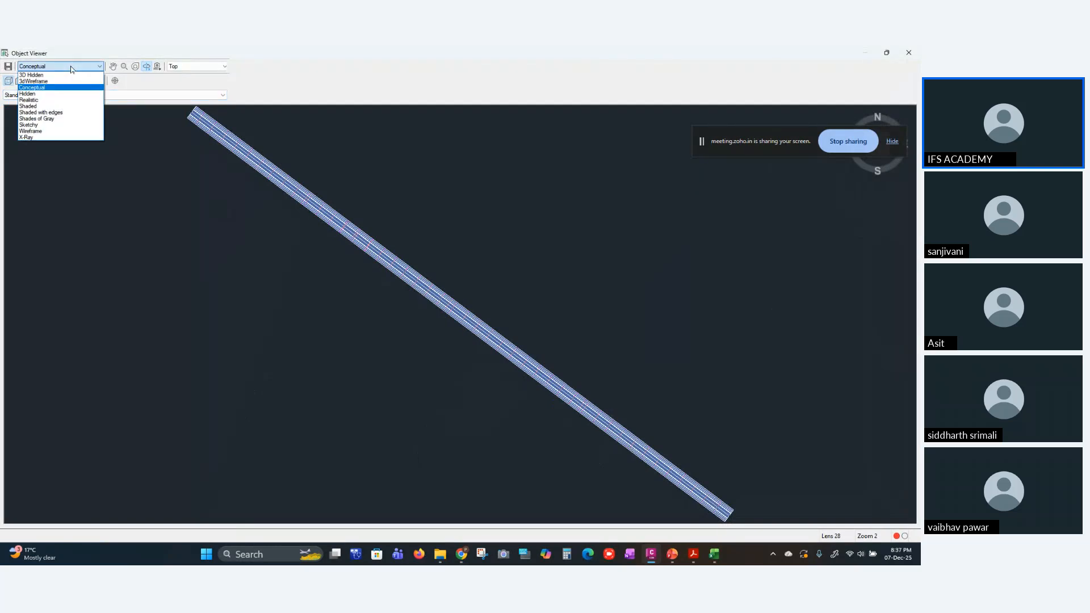
{"action": "left_click", "coordinate": [64, 100]}
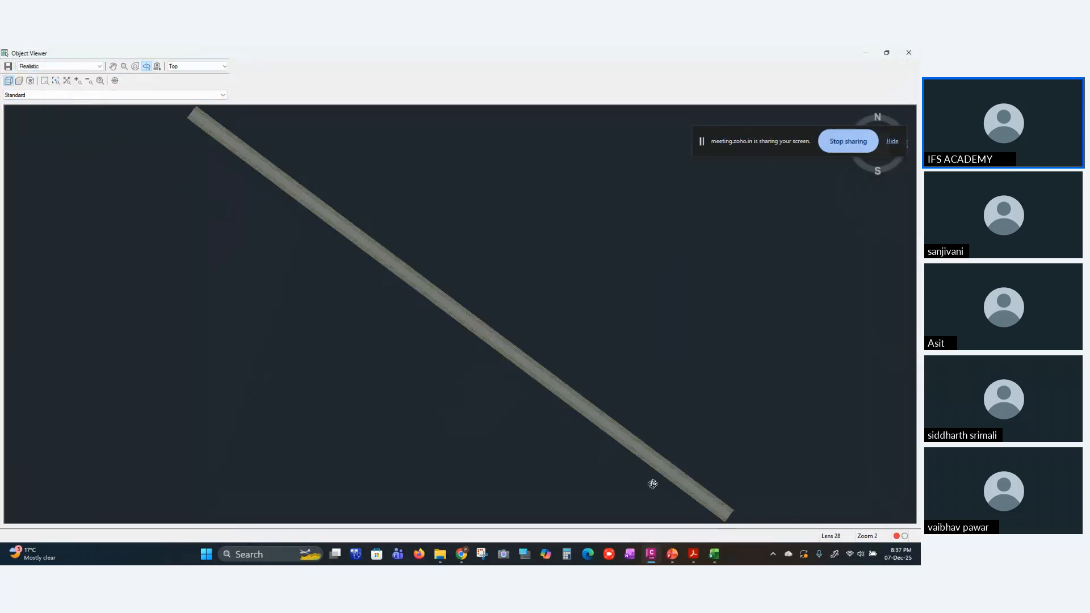
- Examine the corridor's road surface, kerbs, sidewalks and end section in 3D from several angles
{"action": "scroll", "coordinate": [435, 343], "scroll_direction": "down", "scroll_amount": 2}
{"action": "scroll", "coordinate": [484, 367], "scroll_direction": "up", "scroll_amount": 8}
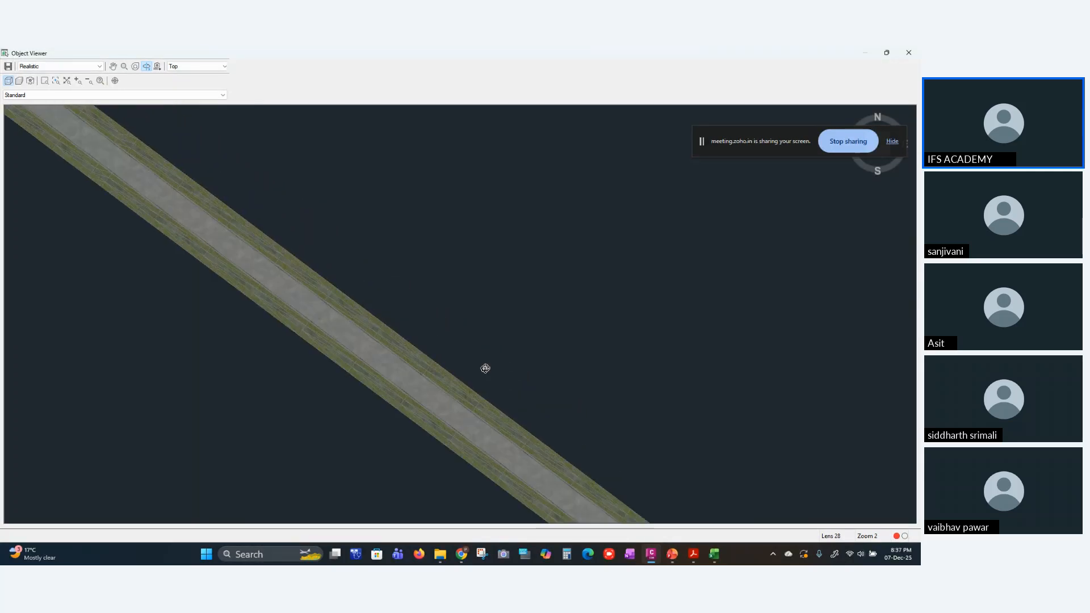
{"action": "scroll", "coordinate": [520, 348], "scroll_direction": "up", "scroll_amount": 6}
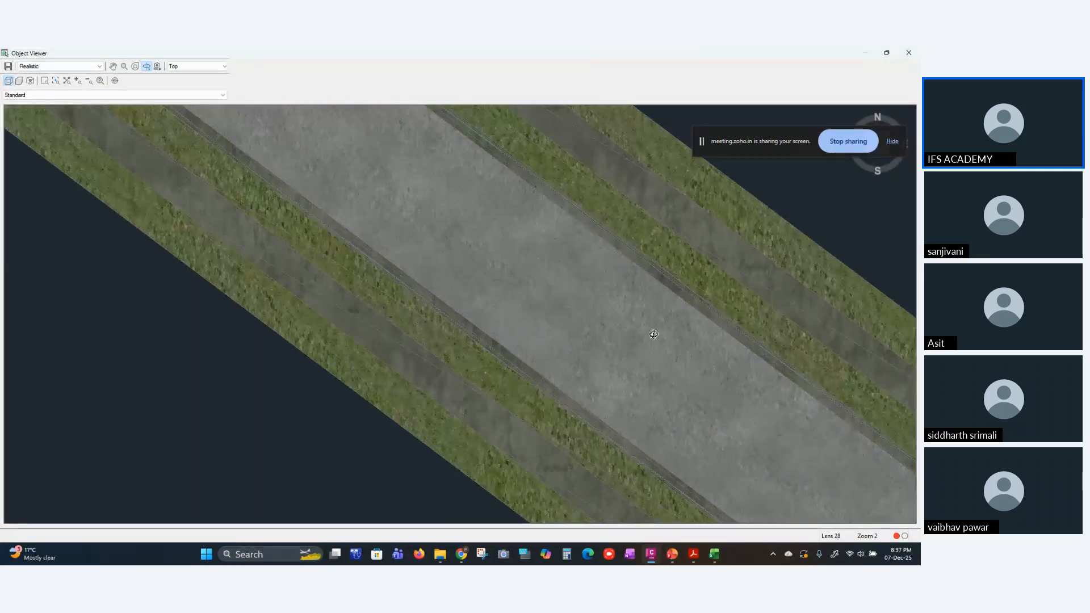
{"action": "middle_click_drag", "start_coordinate": [625, 337], "coordinate": [554, 384]}
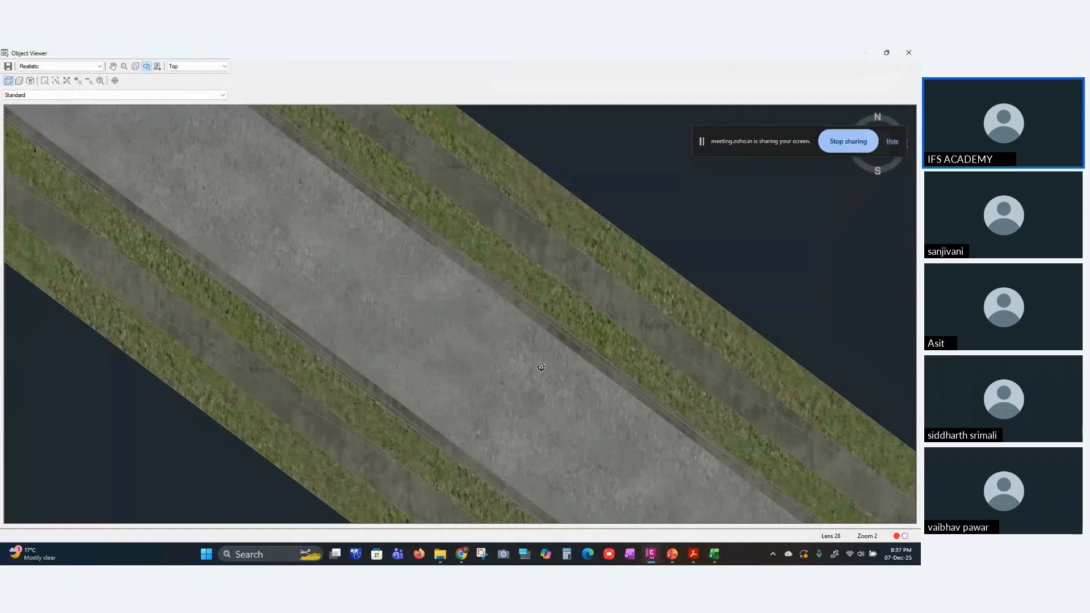
{"action": "left_click_drag", "start_coordinate": [538, 360], "coordinate": [443, 339]}
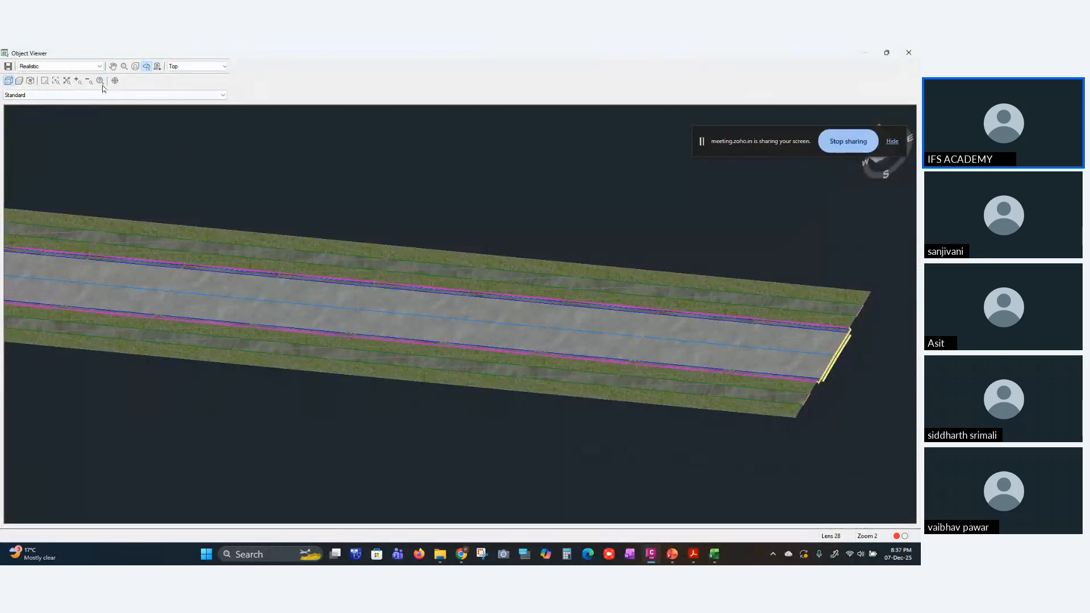
{"action": "left_click", "coordinate": [86, 67]}
{"action": "left_click", "coordinate": [85, 71]}
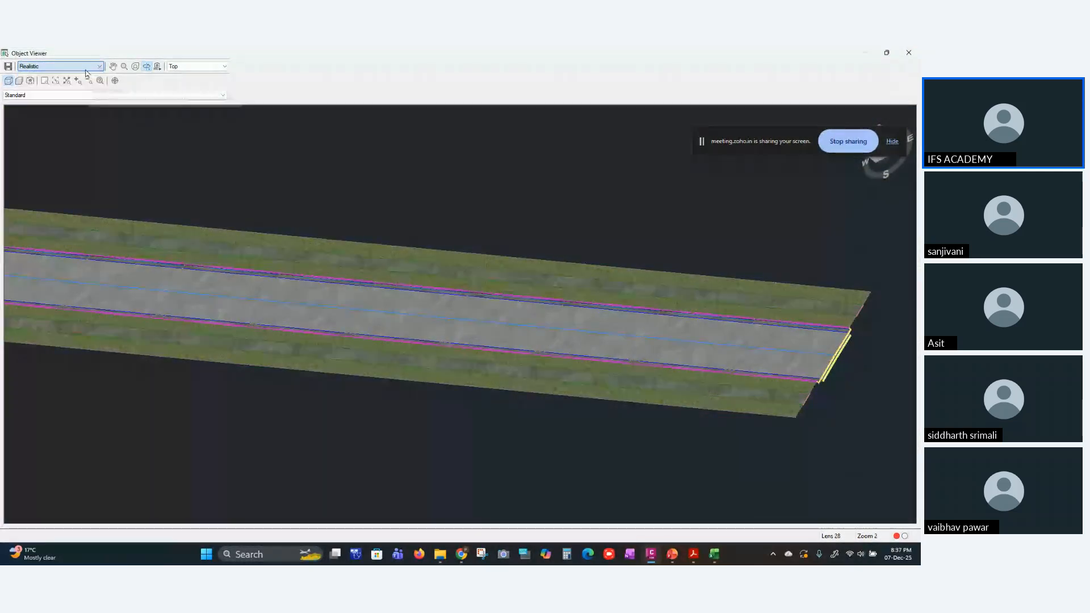
{"action": "left_click_drag", "start_coordinate": [245, 275], "coordinate": [287, 313]}
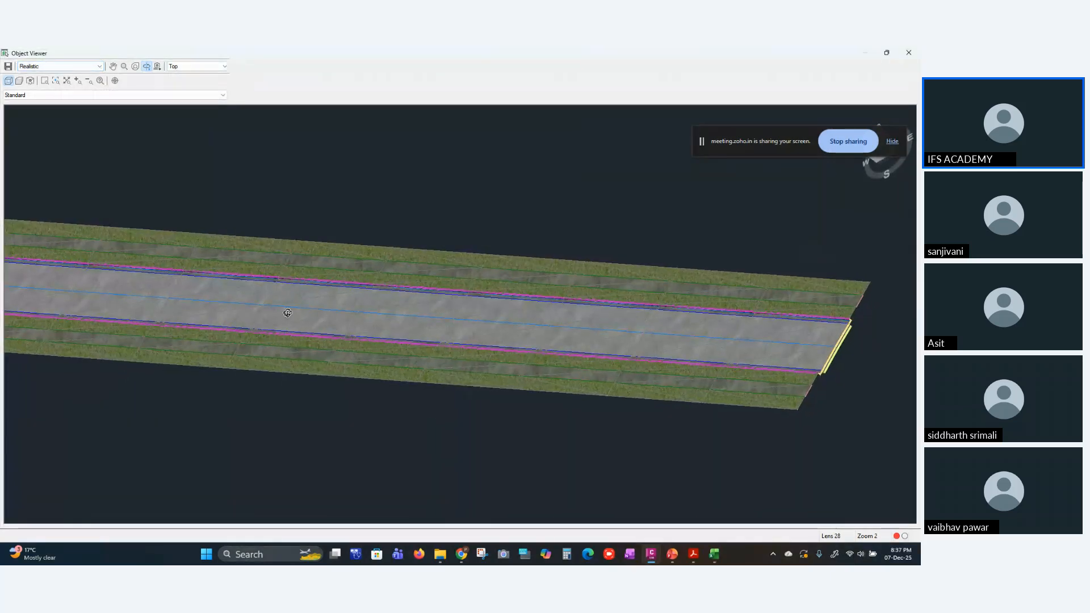
{"action": "scroll", "coordinate": [566, 376], "scroll_direction": "up", "scroll_amount": 3}
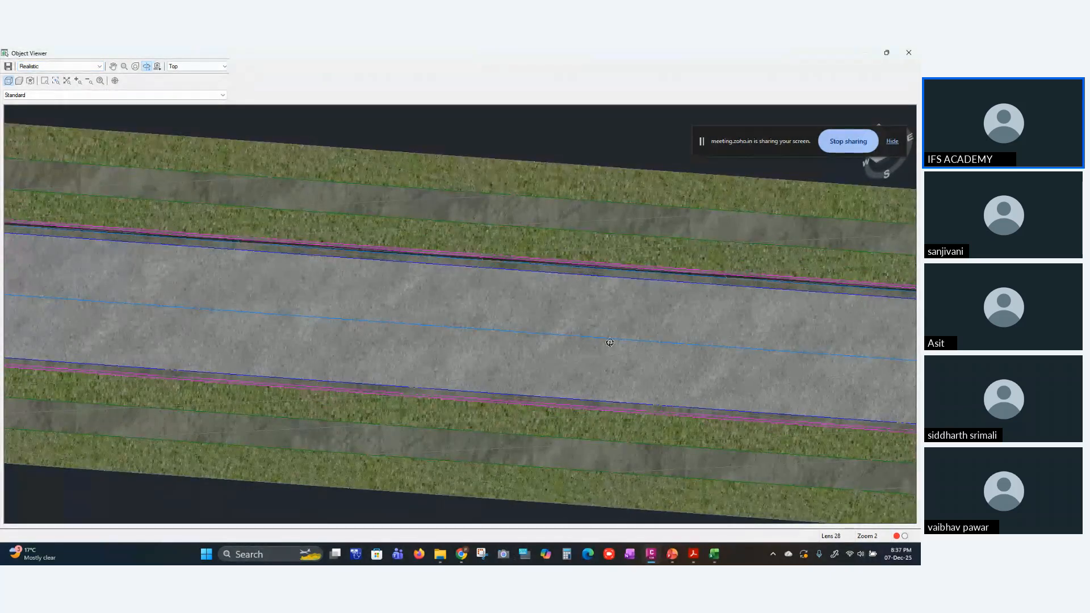
{"action": "scroll", "coordinate": [607, 343], "scroll_direction": "down", "scroll_amount": 5}
{"action": "scroll", "coordinate": [502, 355], "scroll_direction": "up", "scroll_amount": 3}
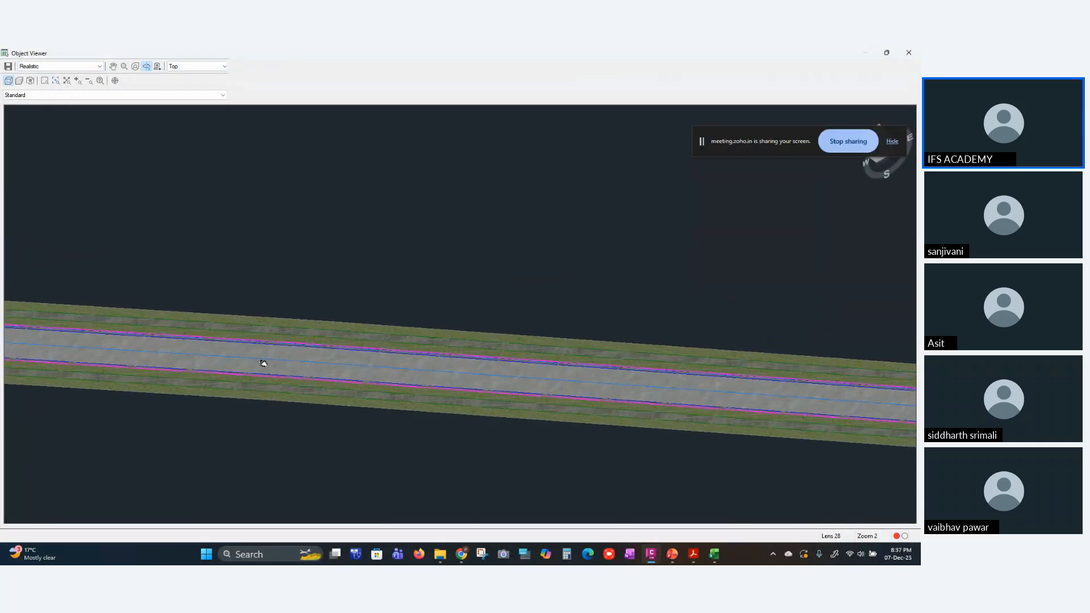
{"action": "mouse_move", "coordinate": [493, 361]}
{"action": "left_mouse_down"}
{"action": "mouse_move", "coordinate": [632, 377]}
{"action": "mouse_move", "coordinate": [431, 358]}
{"action": "mouse_move", "coordinate": [503, 345]}
{"action": "left_mouse_up"}
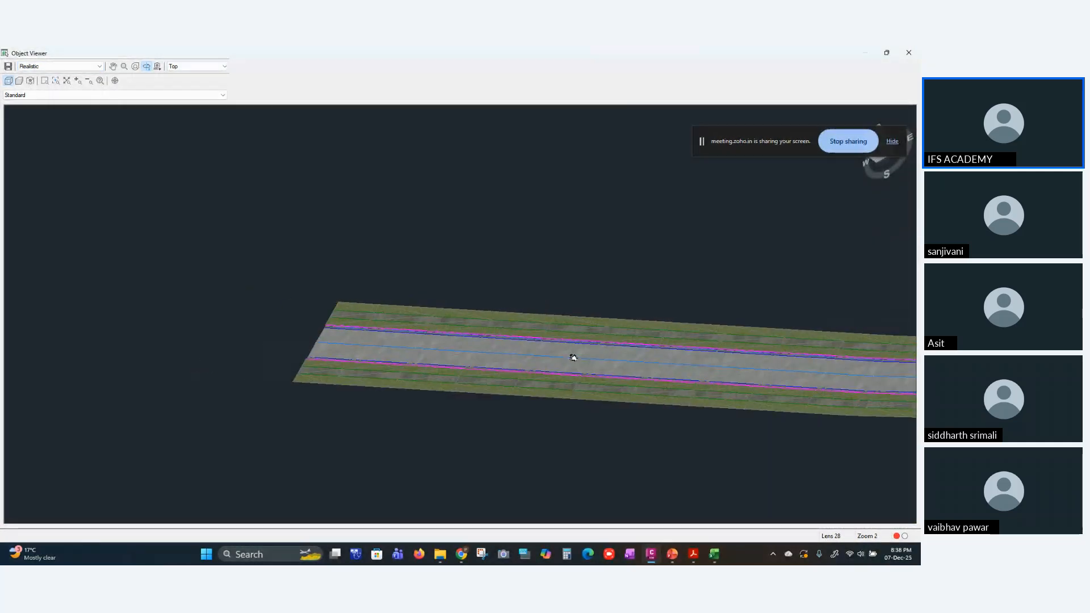
- Examine the road surface and edges along the corridor's length in 3D, and close the Object Viewer
{"action": "scroll", "coordinate": [585, 355], "scroll_direction": "up", "scroll_amount": 4}
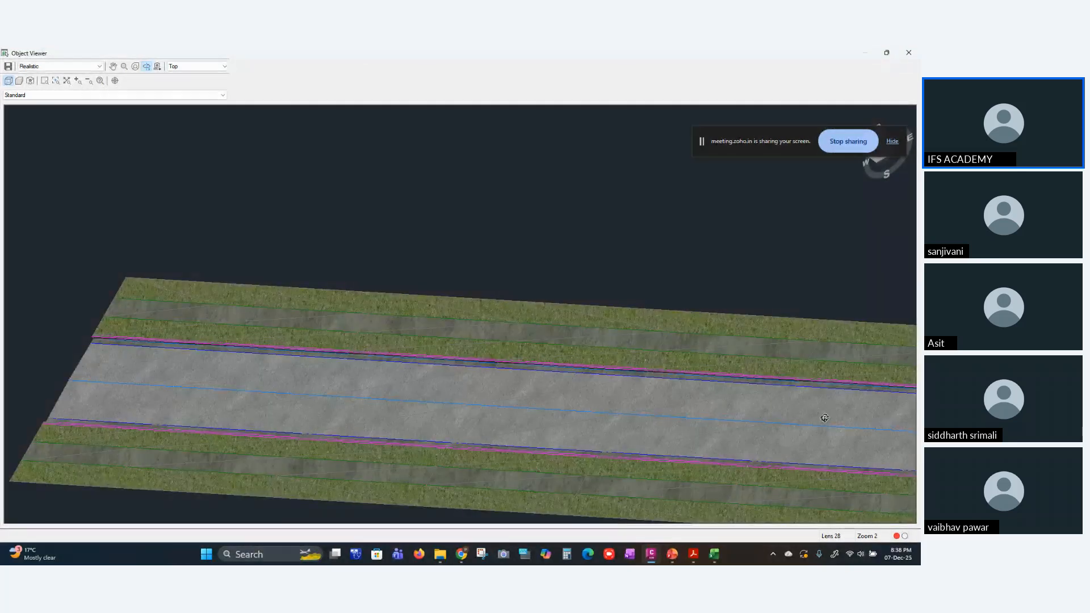
{"action": "middle_click_drag", "start_coordinate": [834, 428], "coordinate": [722, 353]}
{"action": "middle_click_drag", "start_coordinate": [871, 412], "coordinate": [785, 395]}
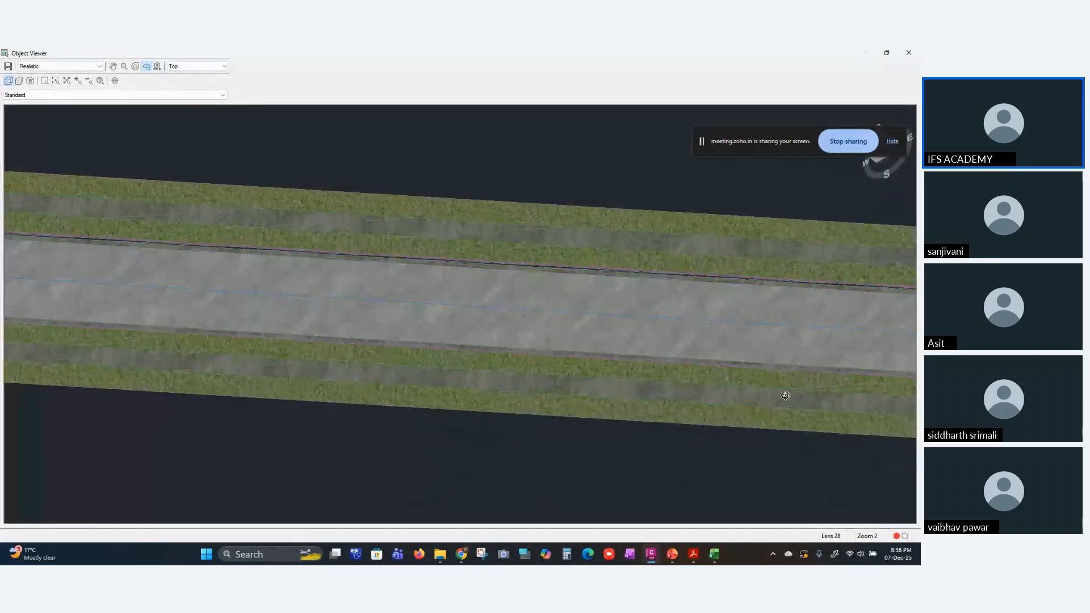
{"action": "left_click", "coordinate": [911, 53]}
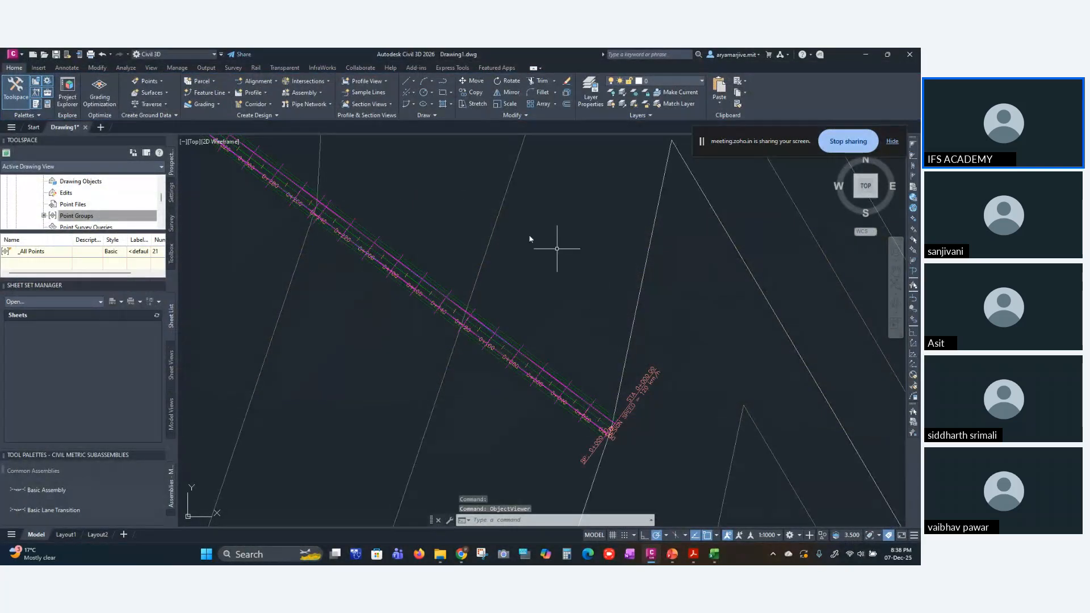
- Examine the alignment's profile view in the drawing and clear its selection
{"action": "scroll", "coordinate": [581, 257], "scroll_direction": "down", "scroll_amount": 5}
{"action": "mouse_move", "coordinate": [742, 263]}
{"action": "middle_mouse_down"}
{"action": "mouse_move", "coordinate": [510, 345]}
{"action": "mouse_move", "coordinate": [454, 402]}
{"action": "middle_mouse_up"}
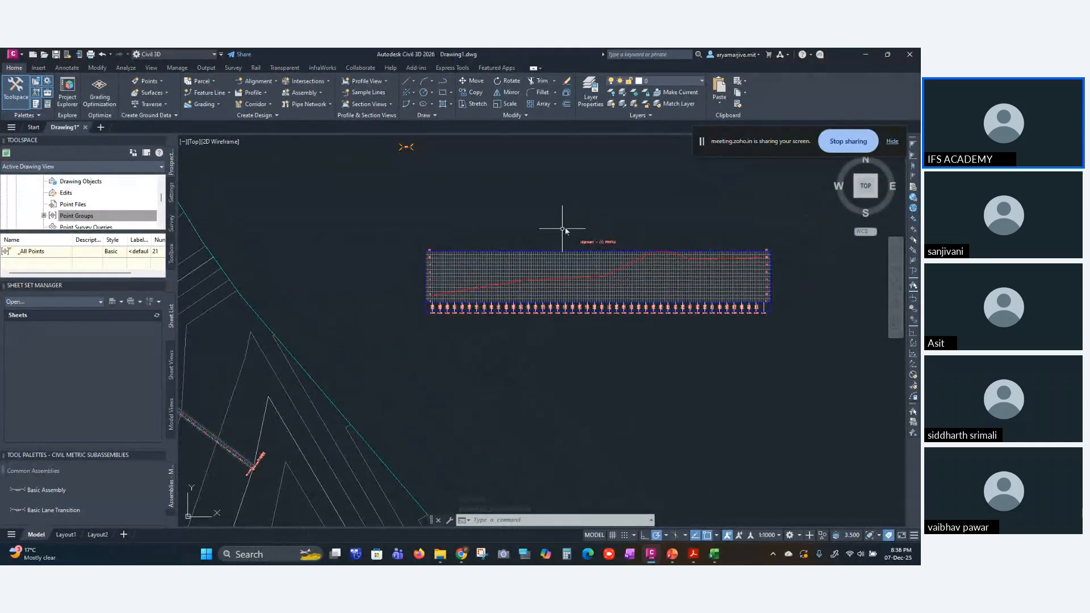
{"action": "scroll", "coordinate": [469, 294], "scroll_direction": "up", "scroll_amount": 2}
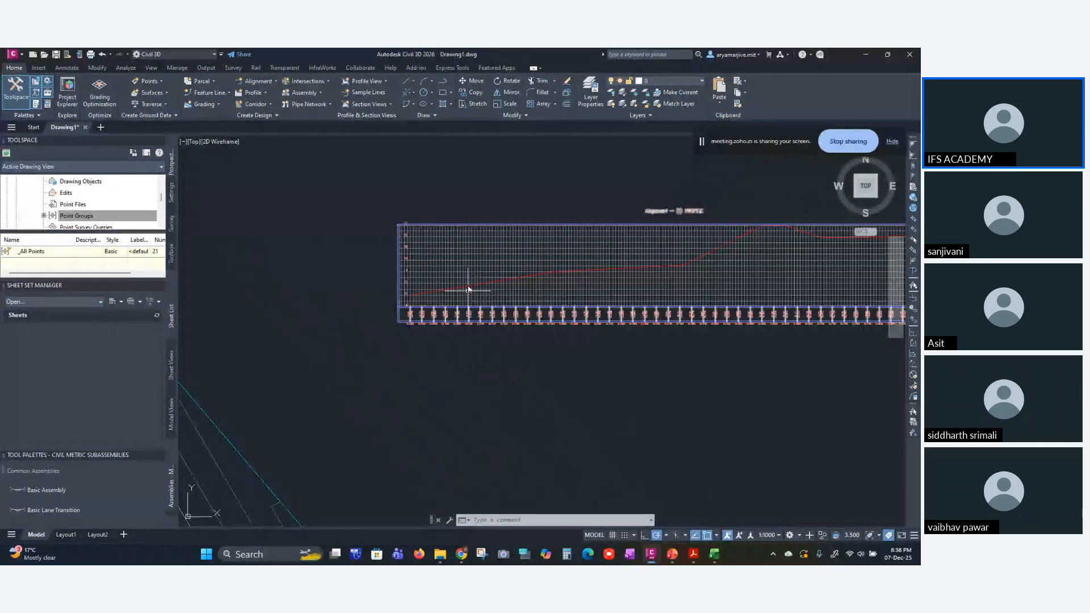
{"action": "scroll", "coordinate": [416, 263], "scroll_direction": "down", "scroll_amount": 1}
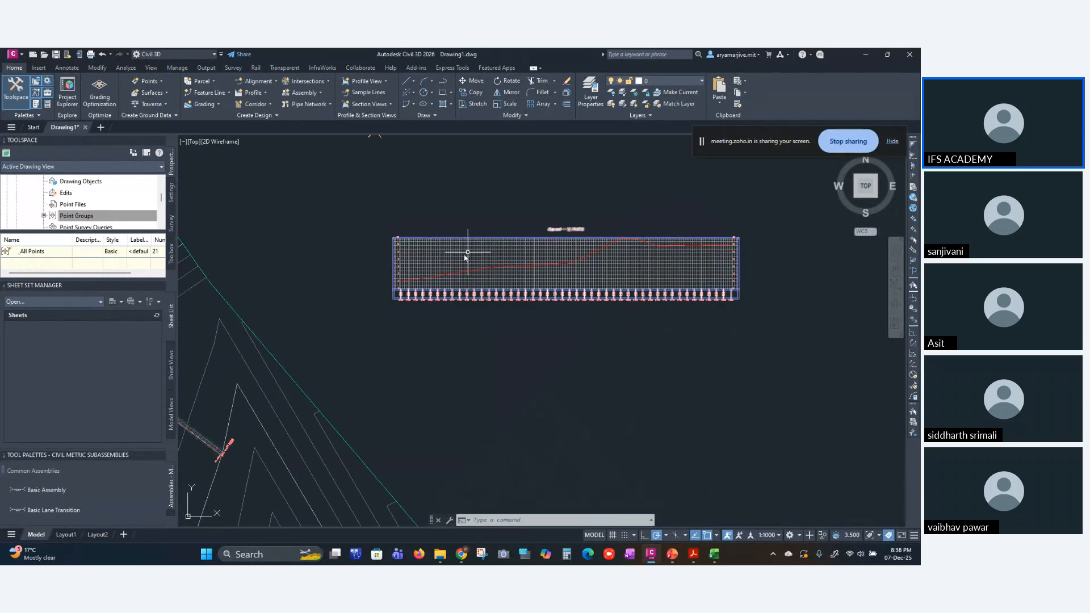
{"action": "left_click", "coordinate": [462, 257]}
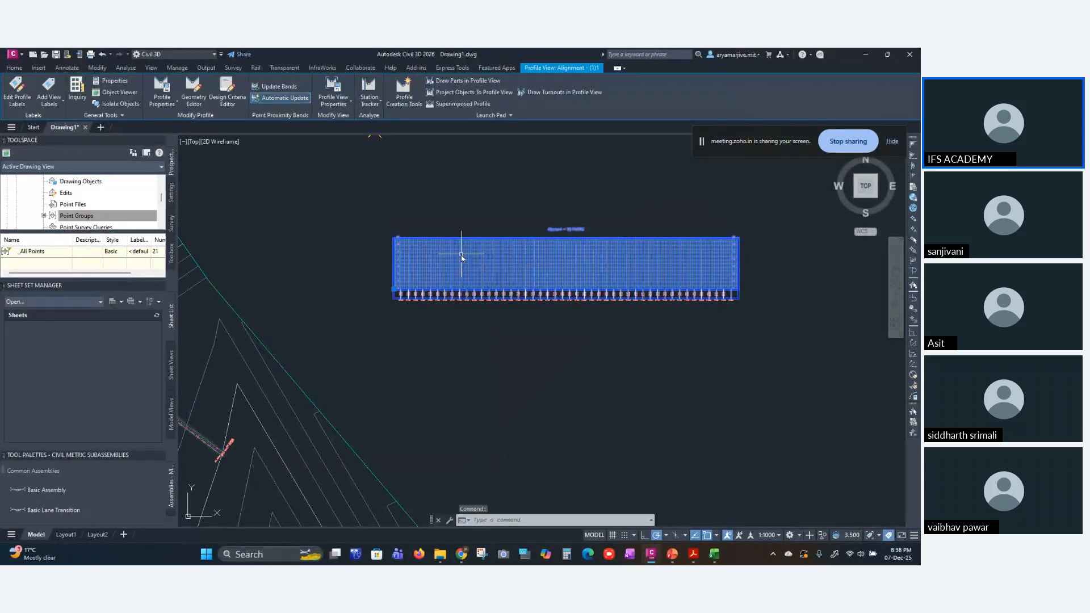
{"action": "key", "text": "Escape"}
- Open the corridor in the Object Viewer, tilt it in 3D and close the viewer
{"action": "scroll", "coordinate": [455, 261], "scroll_direction": "down", "scroll_amount": 2}
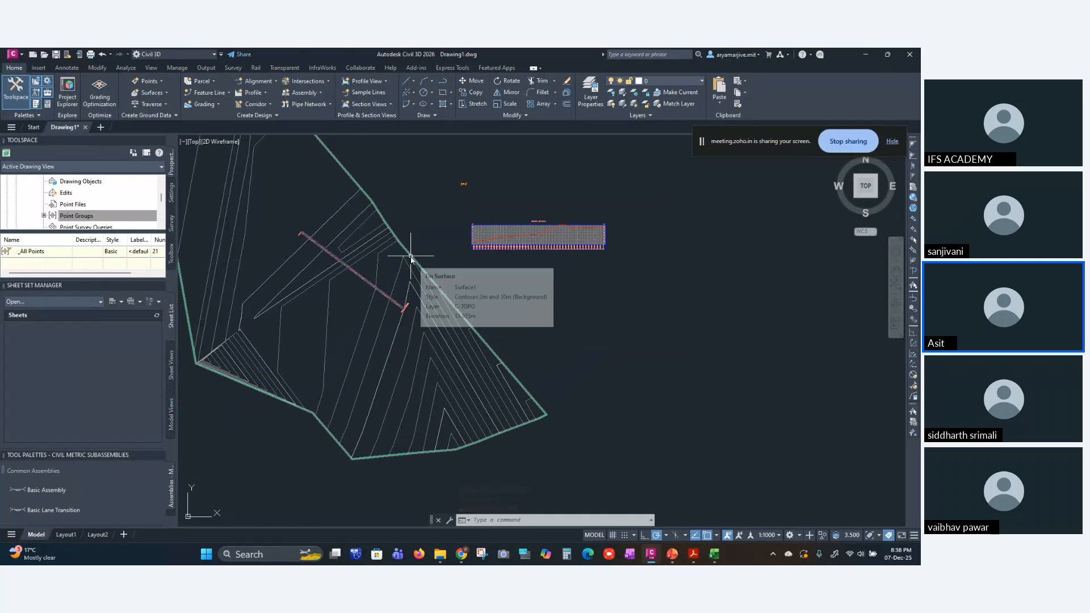
{"action": "scroll", "coordinate": [411, 256], "scroll_direction": "up", "scroll_amount": 6}
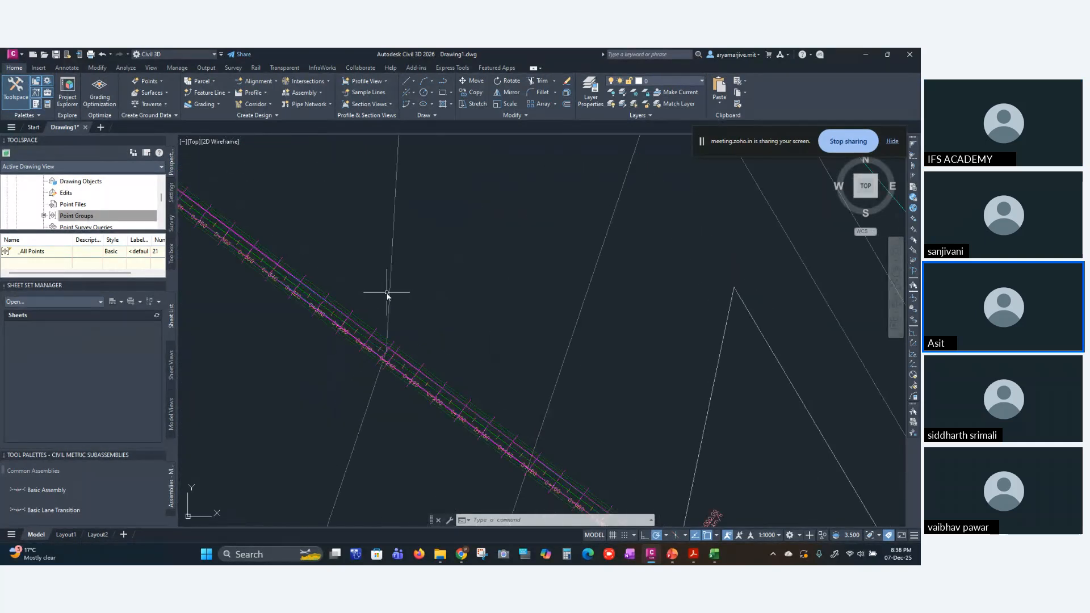
{"action": "left_click", "coordinate": [450, 311]}
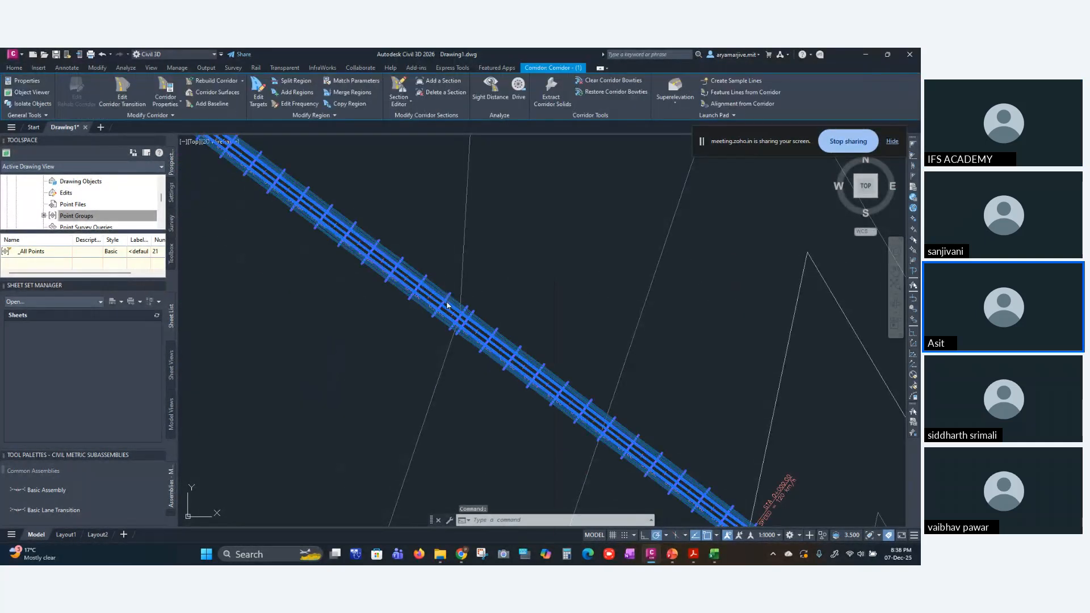
{"action": "right_click", "coordinate": [447, 310]}
{"action": "left_click", "coordinate": [502, 512]}
{"action": "left_click_drag", "start_coordinate": [509, 352], "coordinate": [500, 236]}
{"action": "left_click", "coordinate": [916, 53]}
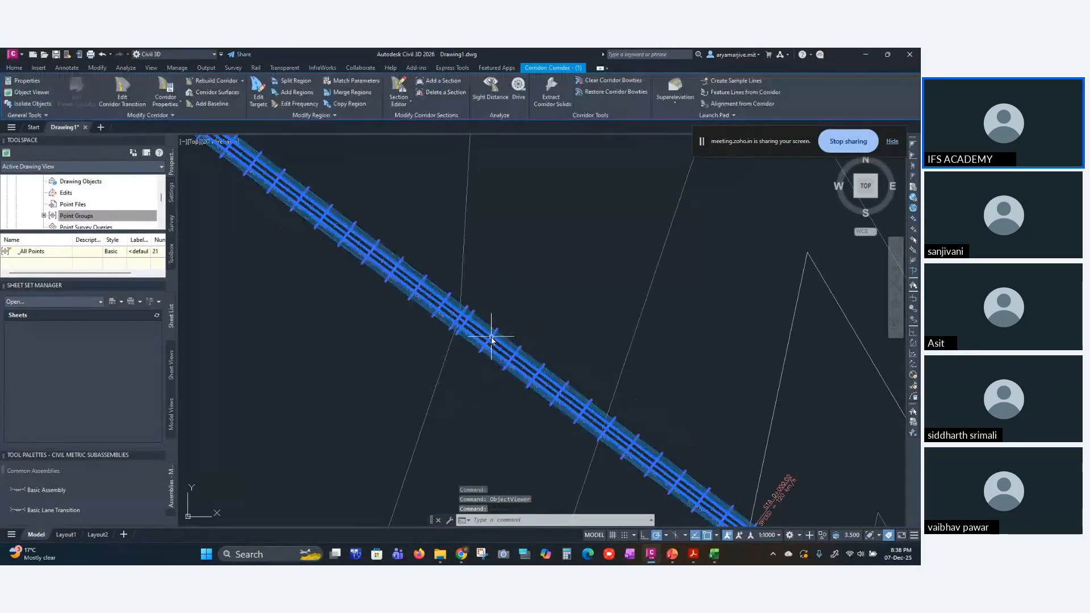
- Reopen the corridor in the Object Viewer, examine its carriageway, verges and sidewalks up close, and close the viewer
{"action": "right_click", "coordinate": [481, 329]}
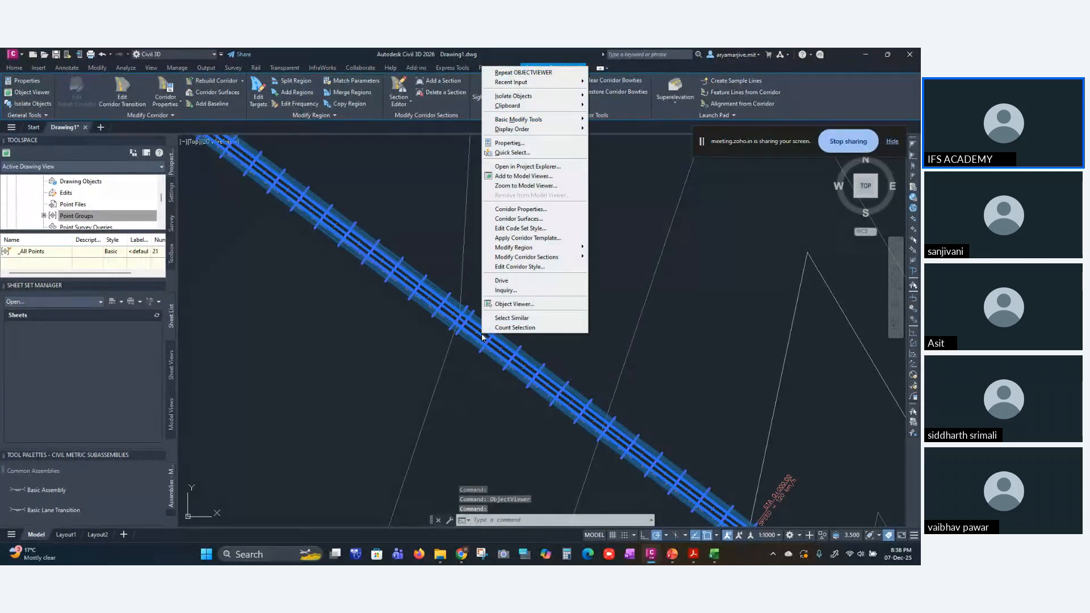
{"action": "left_click", "coordinate": [493, 301]}
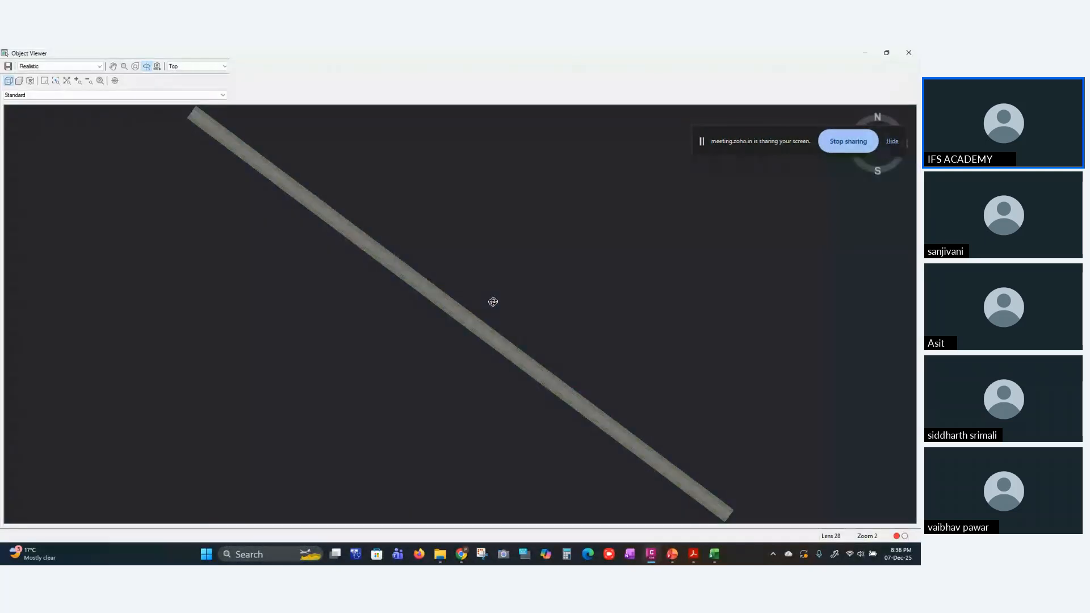
{"action": "scroll", "coordinate": [499, 367], "scroll_direction": "up", "scroll_amount": 10}
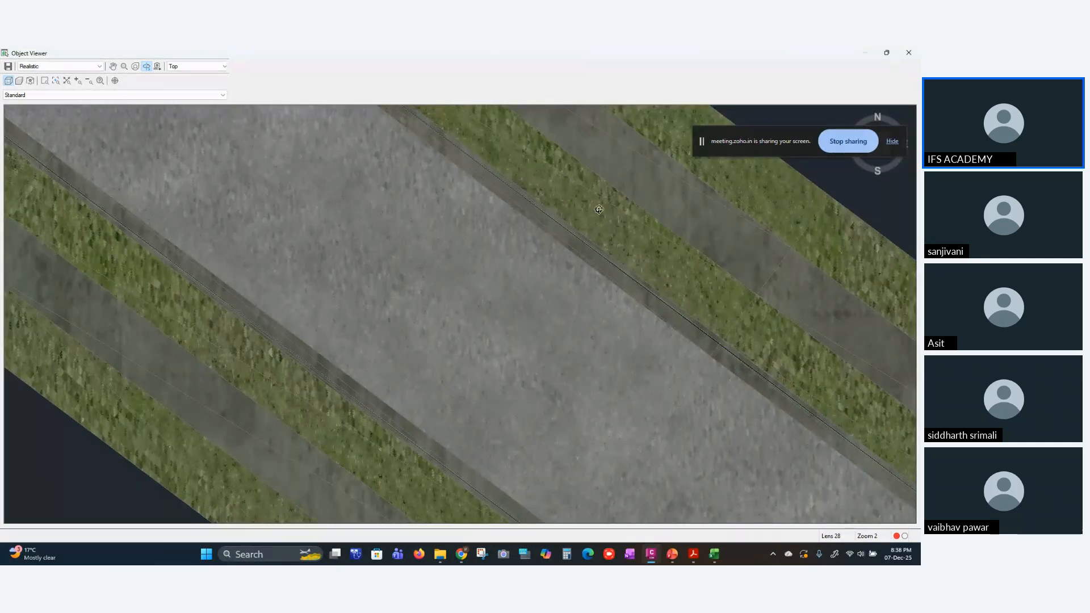
{"action": "left_click", "coordinate": [908, 52]}
- Try to calculate superelevation for the corridor's alignment
{"action": "scroll", "coordinate": [688, 305], "scroll_direction": "down", "scroll_amount": 5}
{"action": "mouse_move", "coordinate": [638, 277]}
{"action": "middle_mouse_down"}
{"action": "mouse_move", "coordinate": [584, 392]}
{"action": "mouse_move", "coordinate": [628, 352]}
{"action": "middle_mouse_up"}
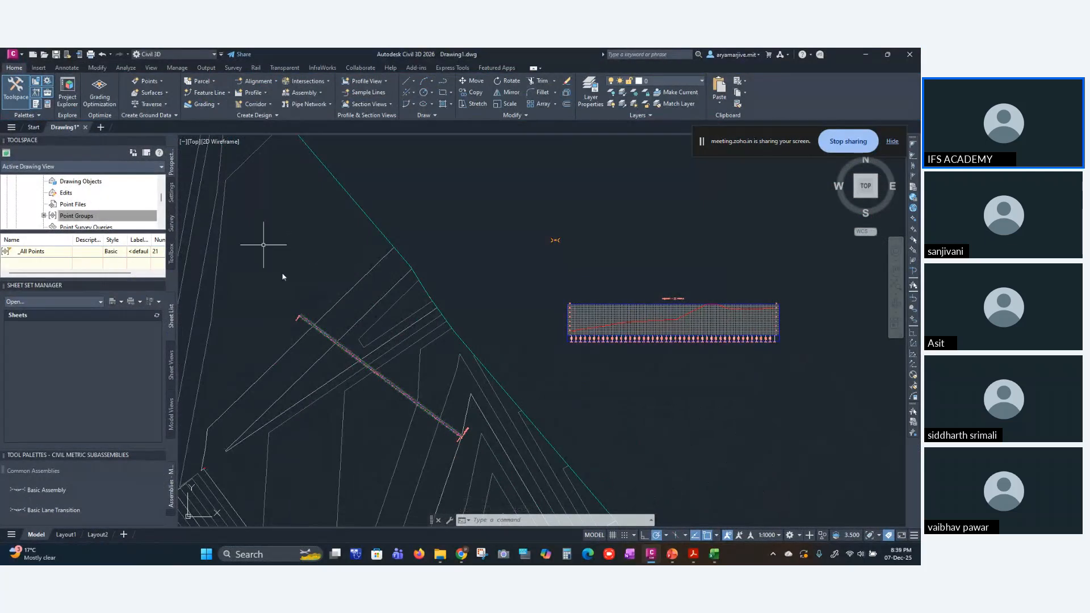
{"action": "left_click", "coordinate": [323, 331]}
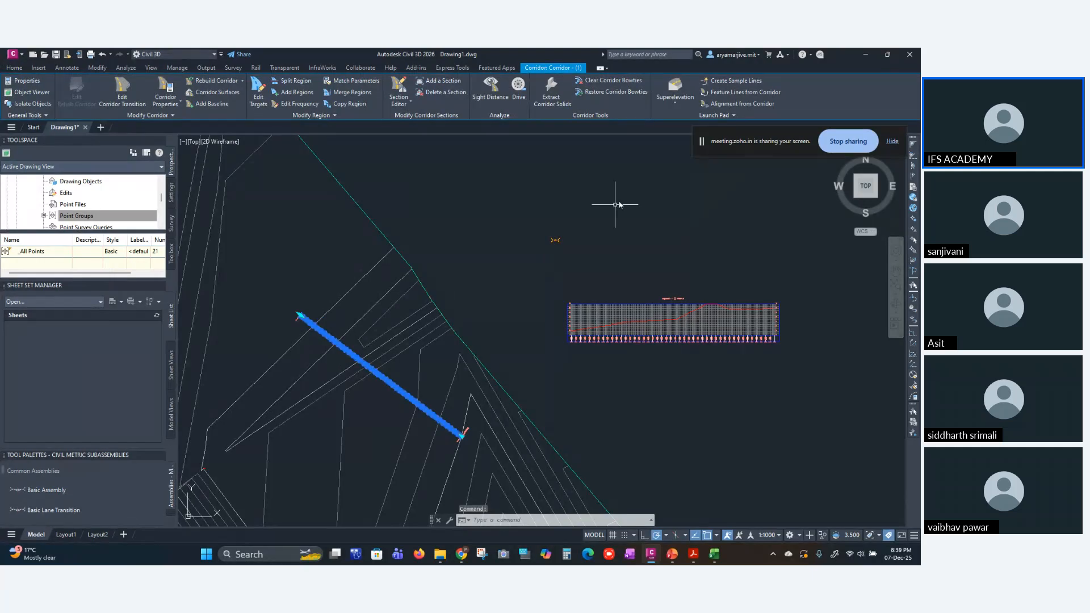
{"action": "left_click", "coordinate": [681, 99]}
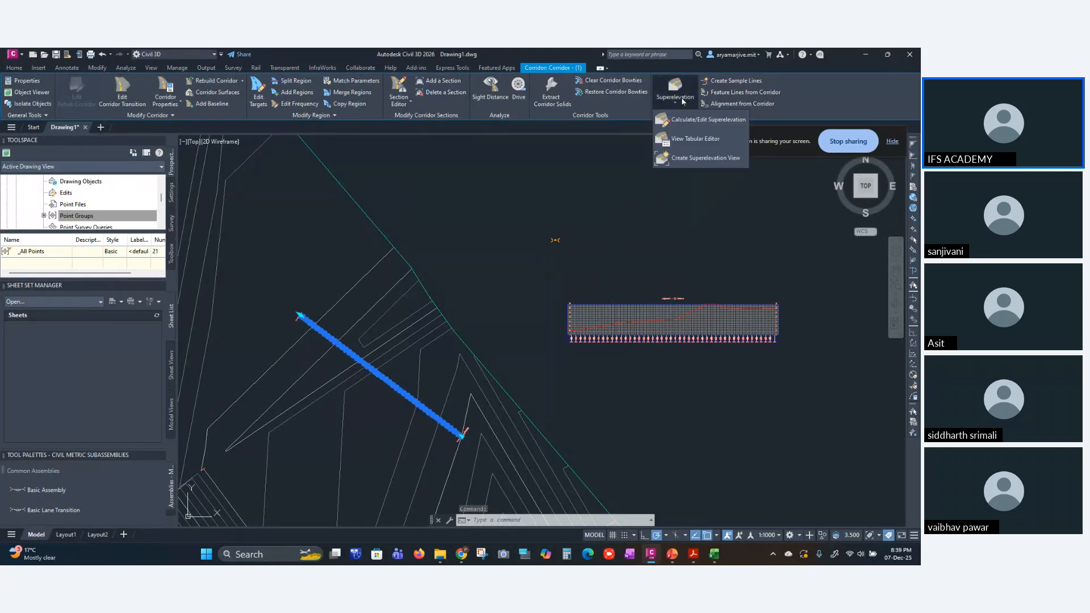
{"action": "left_click", "coordinate": [689, 121]}
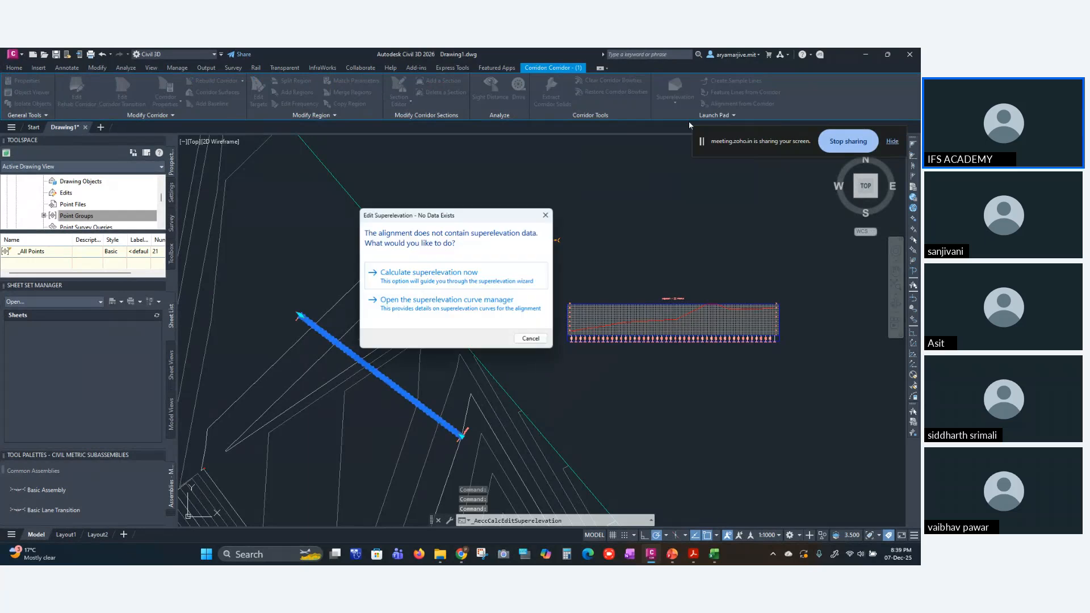
{"action": "left_click", "coordinate": [430, 274]}
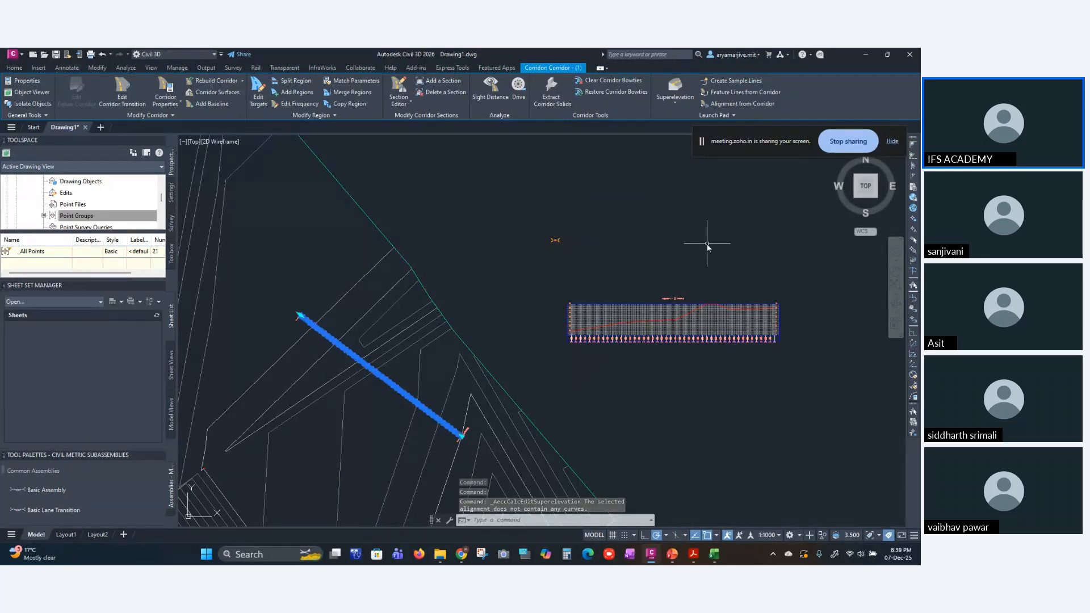
- View the superelevation tabular editor for Alignment - (1) and close it
{"action": "left_click", "coordinate": [686, 98]}
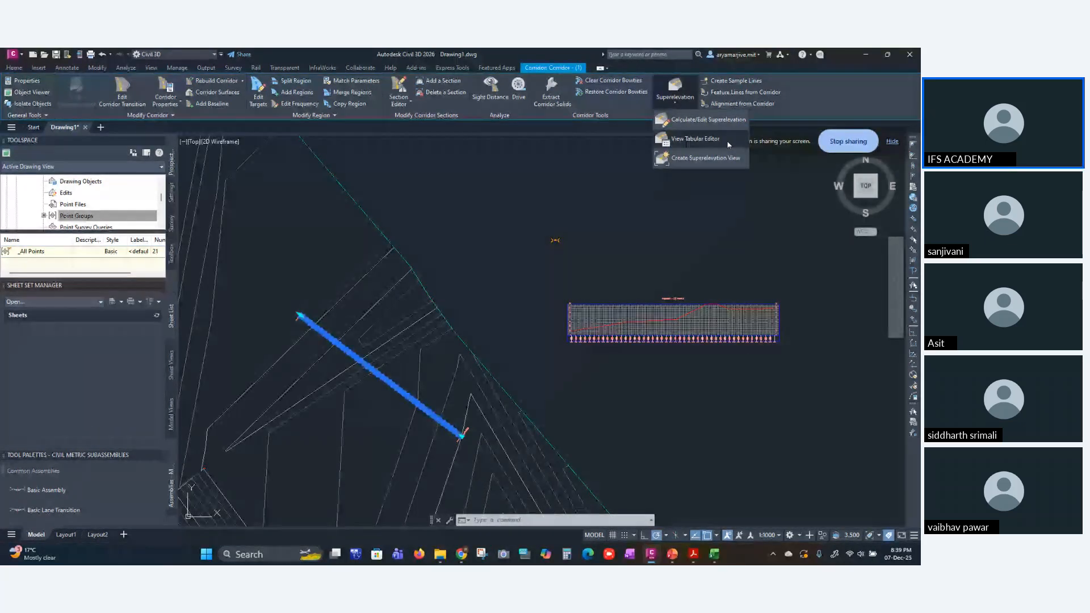
{"action": "left_click", "coordinate": [690, 139]}
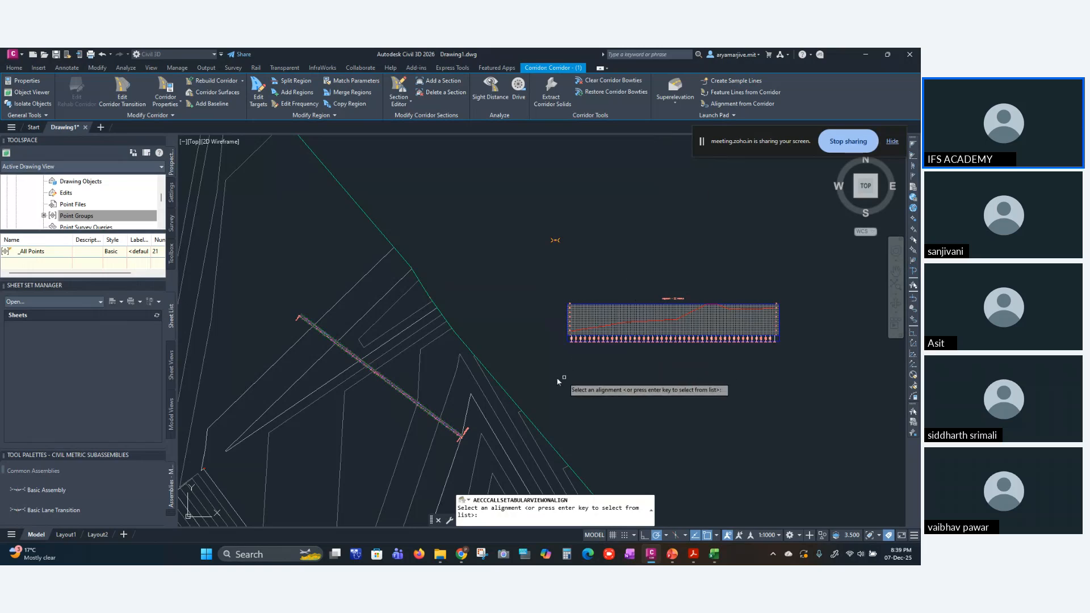
{"action": "key", "text": "Return"}
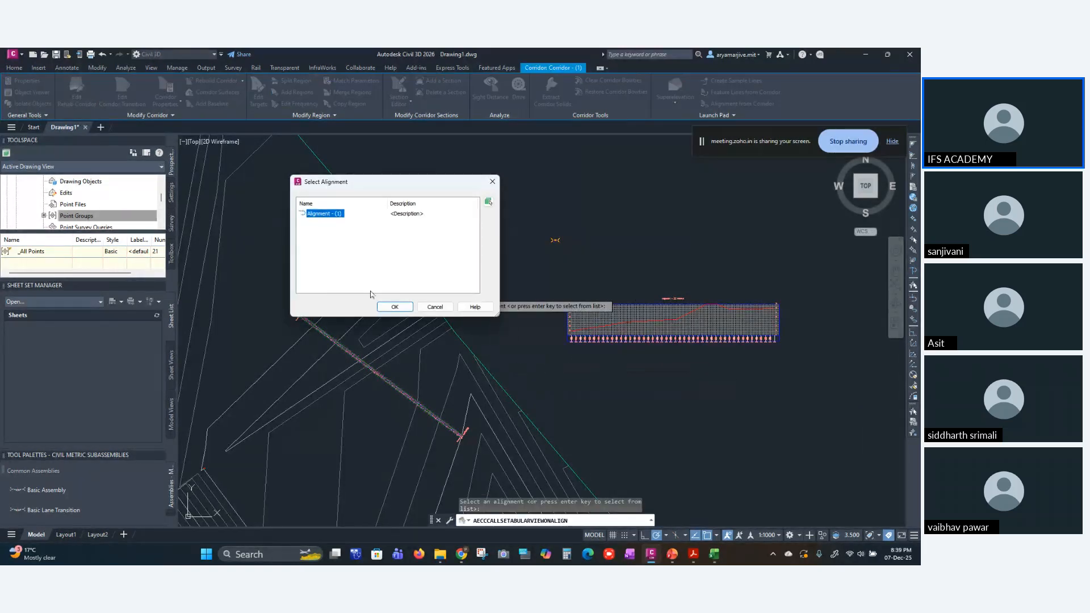
{"action": "left_click", "coordinate": [397, 306]}
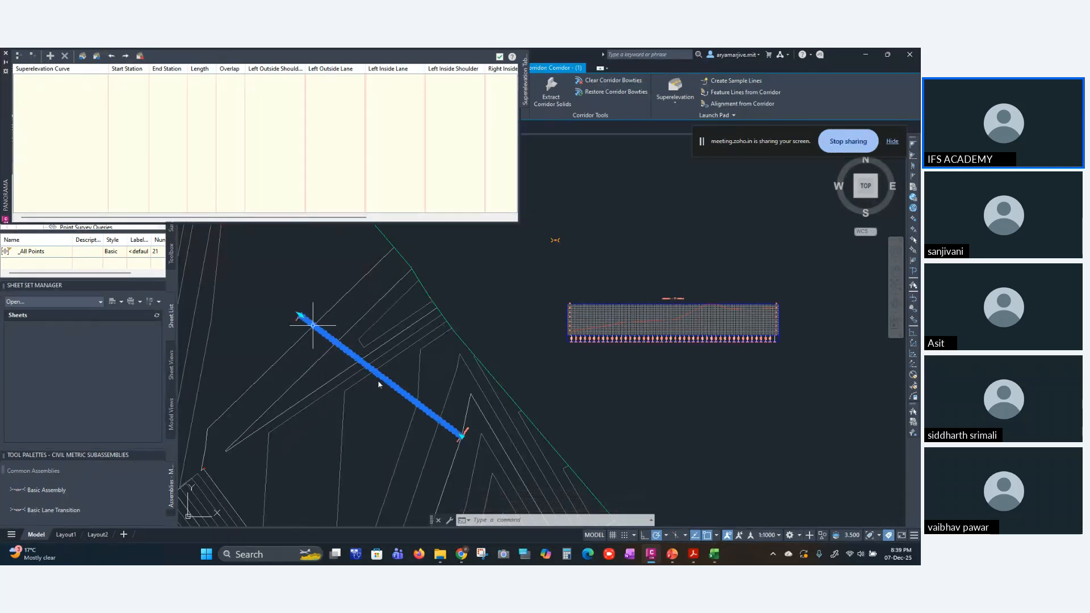
{"action": "left_click", "coordinate": [499, 57]}
{"action": "middle_click_drag", "start_coordinate": [333, 346], "coordinate": [486, 369]}
{"action": "scroll", "coordinate": [535, 377], "scroll_direction": "up", "scroll_amount": 8}
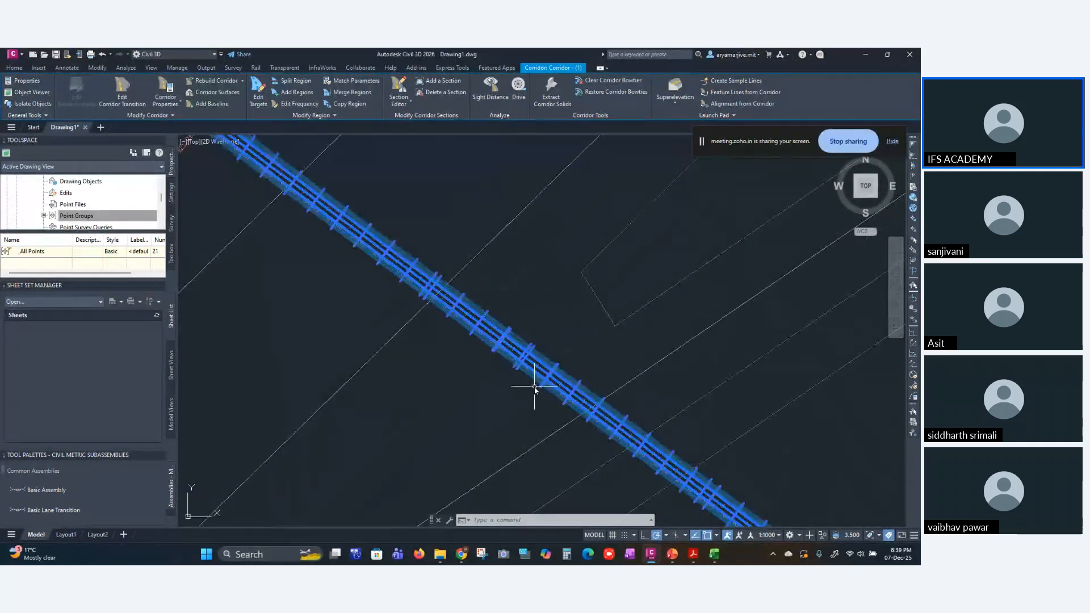
{"action": "scroll", "coordinate": [518, 364], "scroll_direction": "up", "scroll_amount": 5}
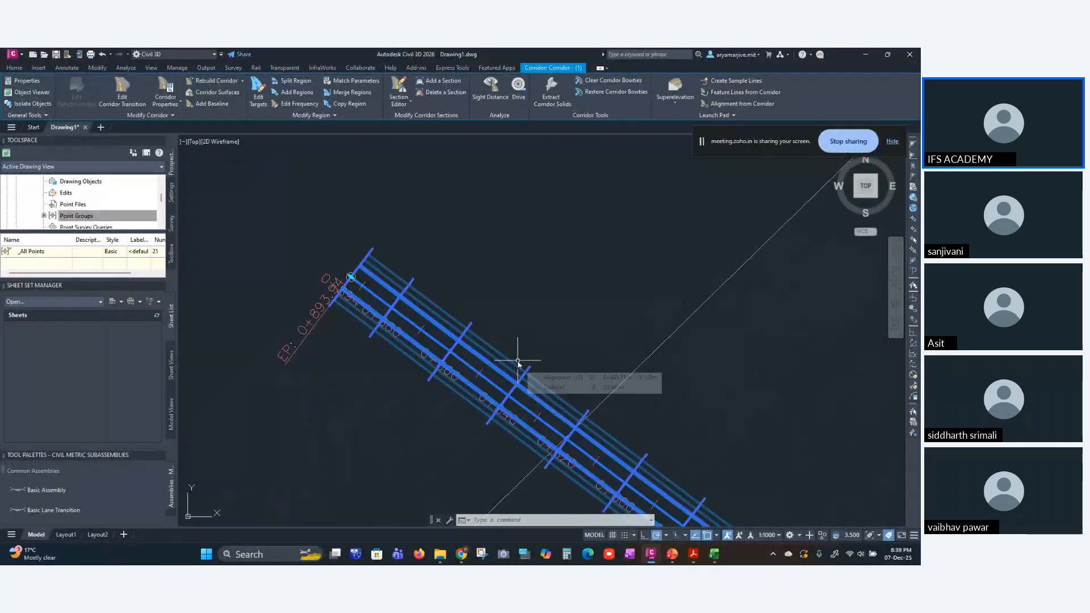
{"action": "key", "text": "Escape"}
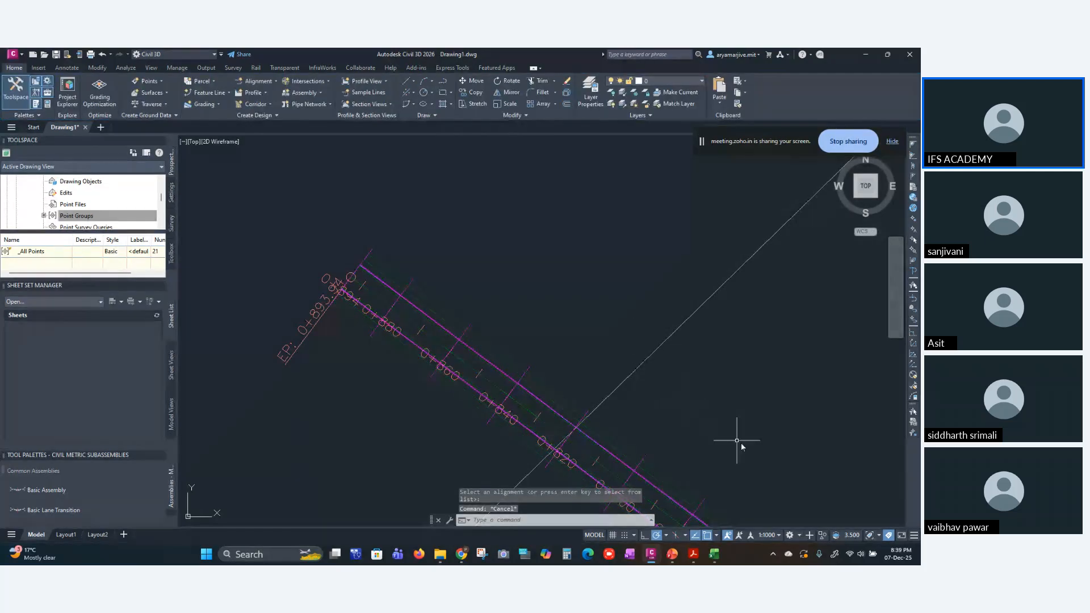
{"action": "scroll", "coordinate": [737, 440], "scroll_direction": "down", "scroll_amount": 5}
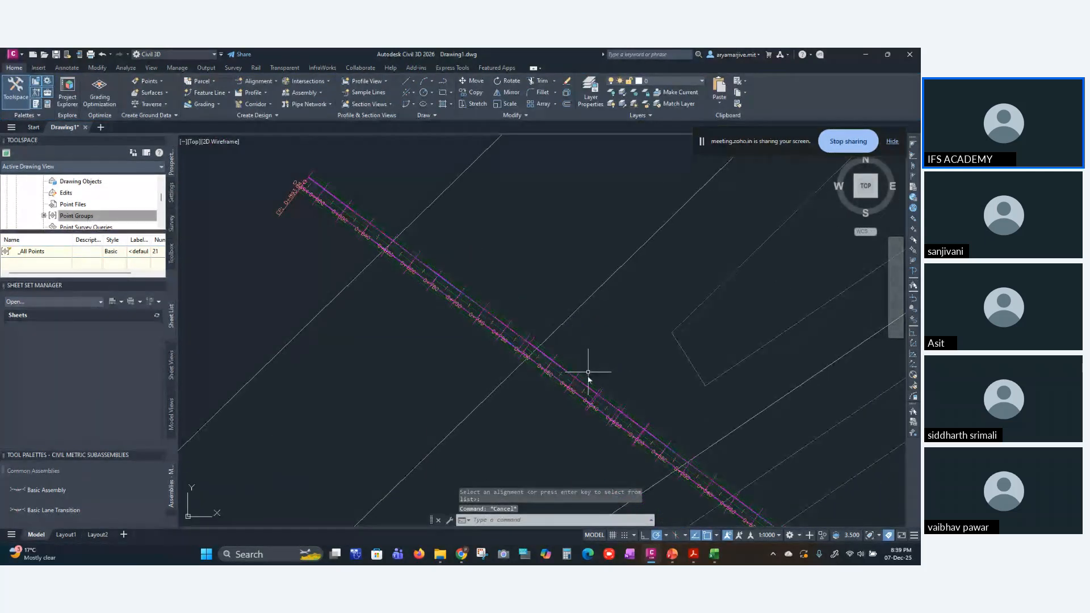
{"action": "left_click", "coordinate": [567, 378]}
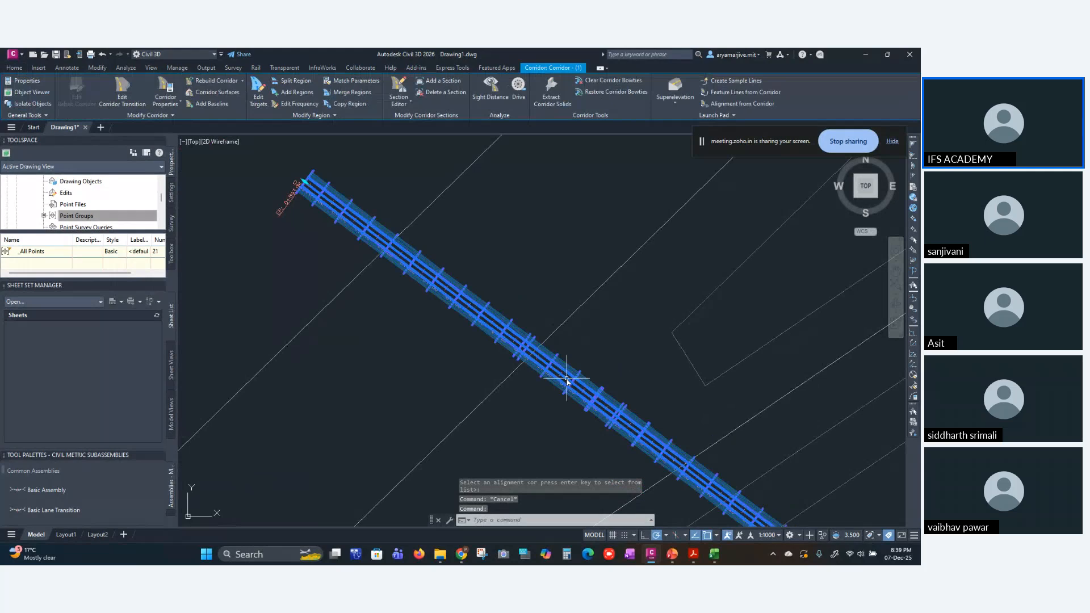
{"action": "key", "text": "Escape"}
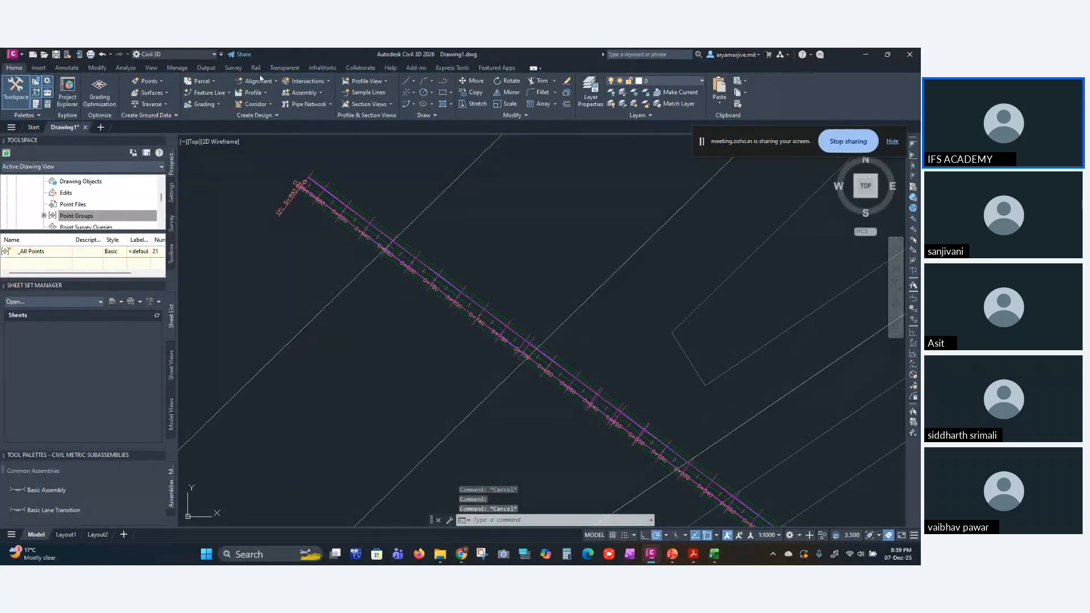
- Create a new Centerline alignment by layout with no site, the Proposed style and the All Labels label set
{"action": "left_click", "coordinate": [263, 81]}
{"action": "left_click", "coordinate": [283, 95]}
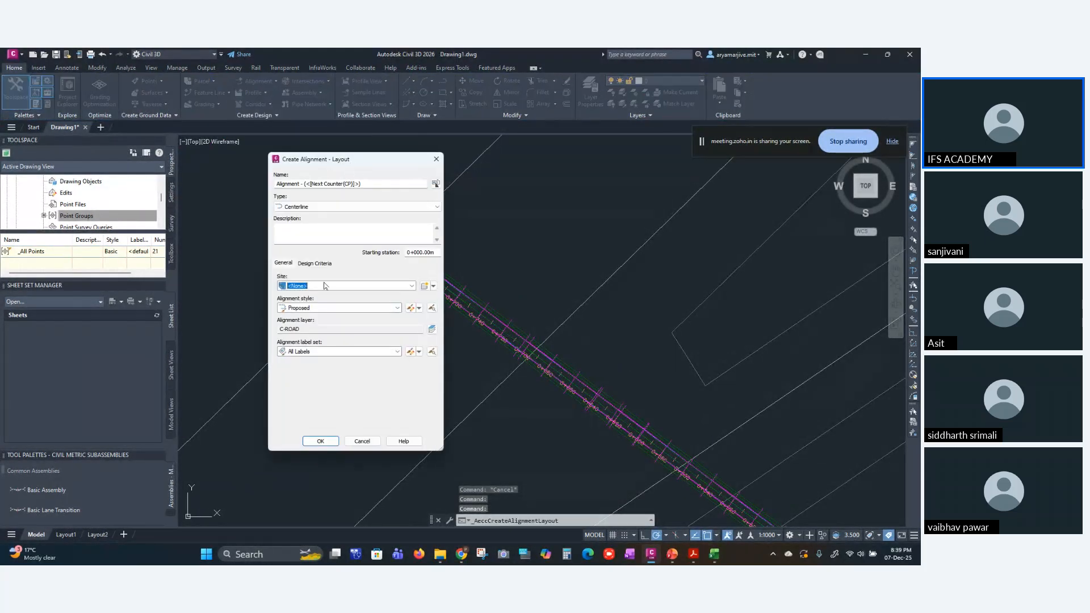
{"action": "left_click", "coordinate": [327, 443]}
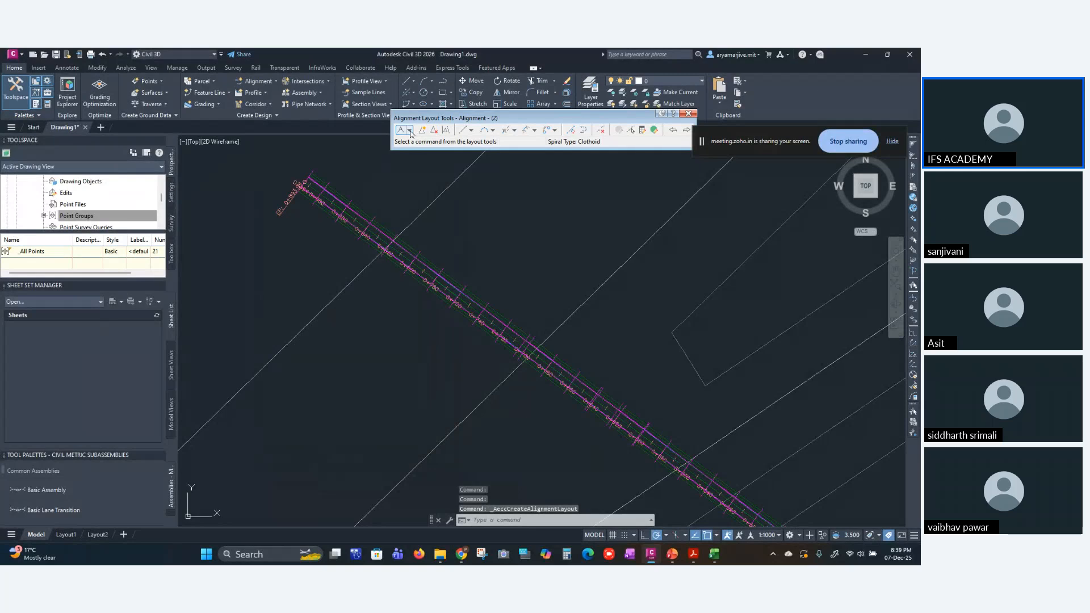
- Lay out the alignment with Tangent-Tangent (With Curves) from the corridor's northwest end, curving to run west, and finish the layout
{"action": "middle_click_drag", "start_coordinate": [450, 186], "coordinate": [576, 304]}
{"action": "scroll", "coordinate": [568, 311], "scroll_direction": "down", "scroll_amount": 3}
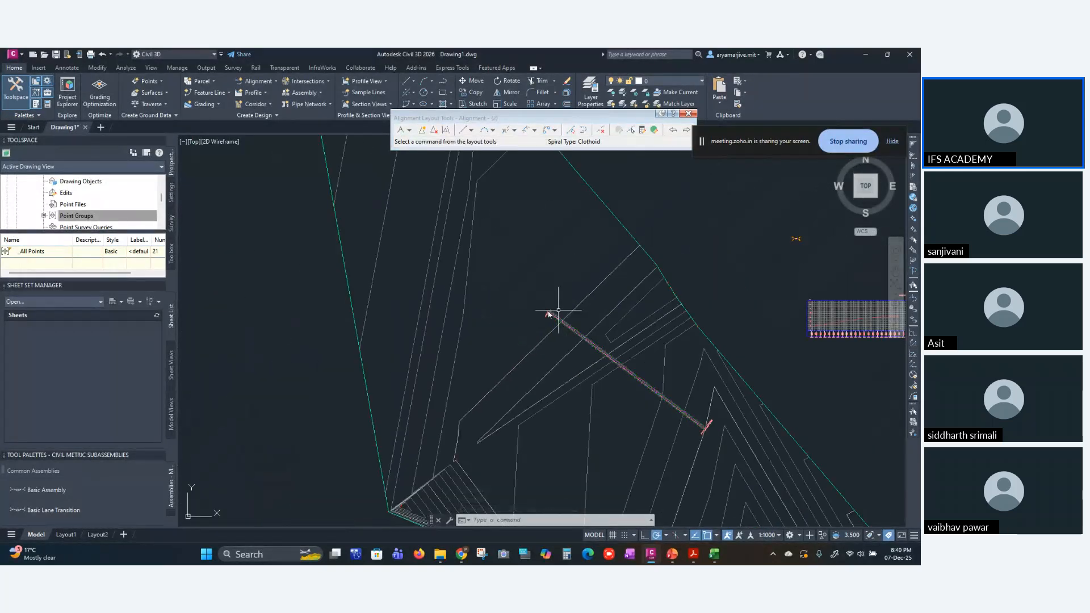
{"action": "scroll", "coordinate": [602, 311], "scroll_direction": "up", "scroll_amount": 3}
{"action": "middle_click_drag", "start_coordinate": [601, 311], "coordinate": [626, 374]}
{"action": "left_click", "coordinate": [409, 132]}
{"action": "left_click", "coordinate": [419, 152]}
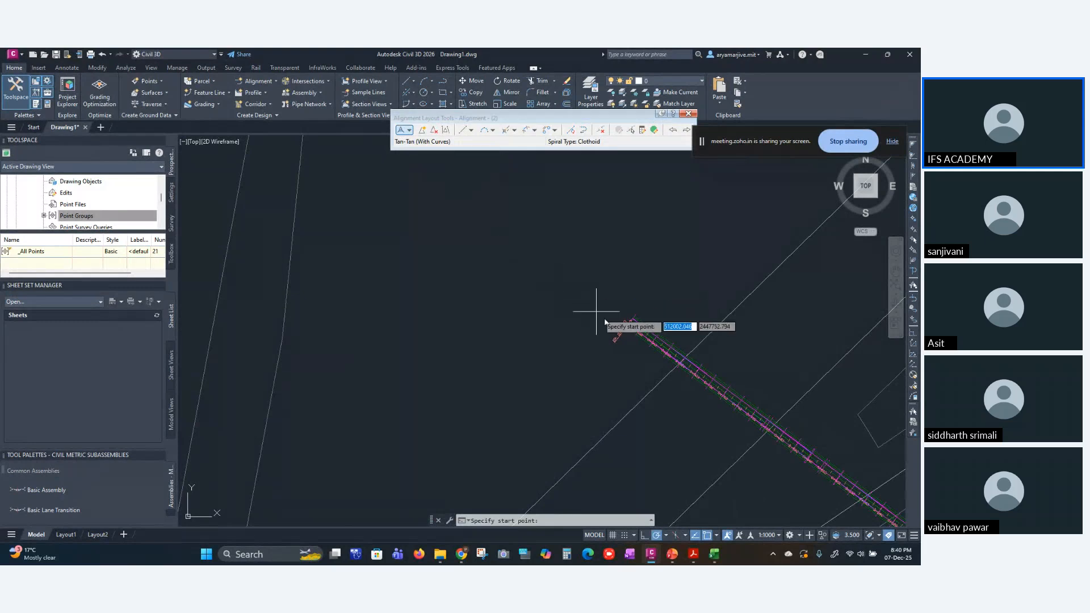
{"action": "scroll", "coordinate": [624, 312], "scroll_direction": "up", "scroll_amount": 3}
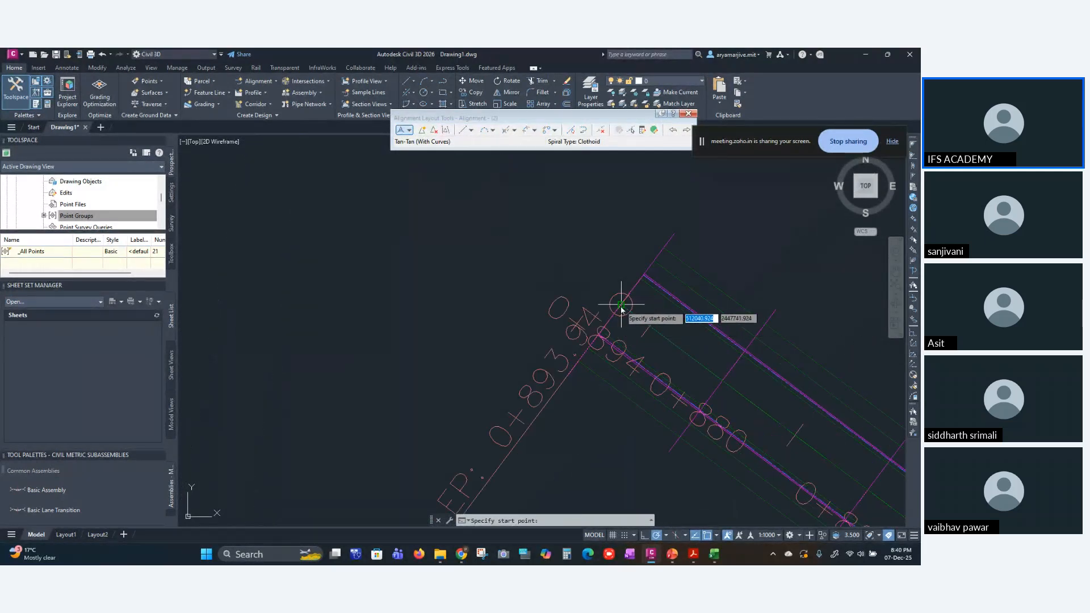
{"action": "scroll", "coordinate": [559, 307], "scroll_direction": "down", "scroll_amount": 6}
{"action": "left_click", "coordinate": [558, 310]}
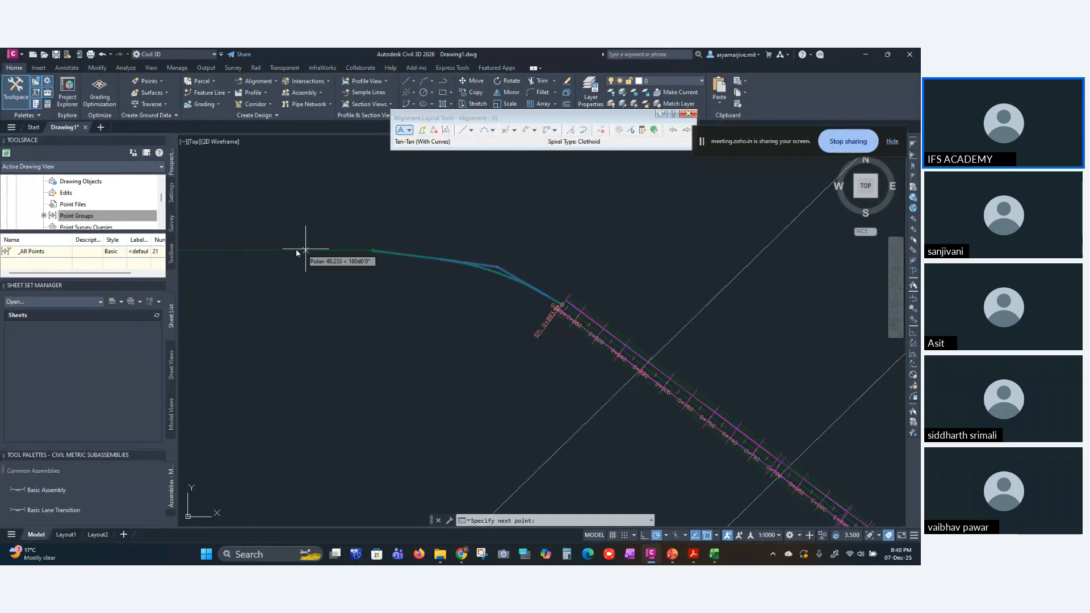
{"action": "scroll", "coordinate": [241, 247], "scroll_direction": "down", "scroll_amount": 3}
{"action": "left_click", "coordinate": [205, 248]}
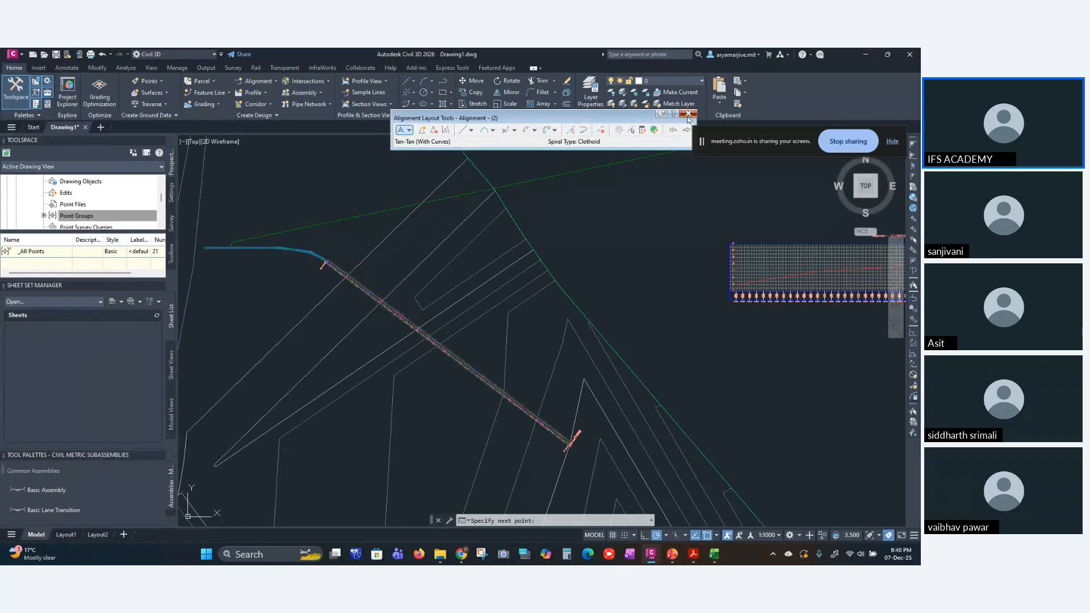
{"action": "right_click", "coordinate": [658, 151]}
- Sample Surface1 along Alignment - (2) to add an existing ground profile
{"action": "middle_click_drag", "start_coordinate": [409, 204], "coordinate": [562, 255]}
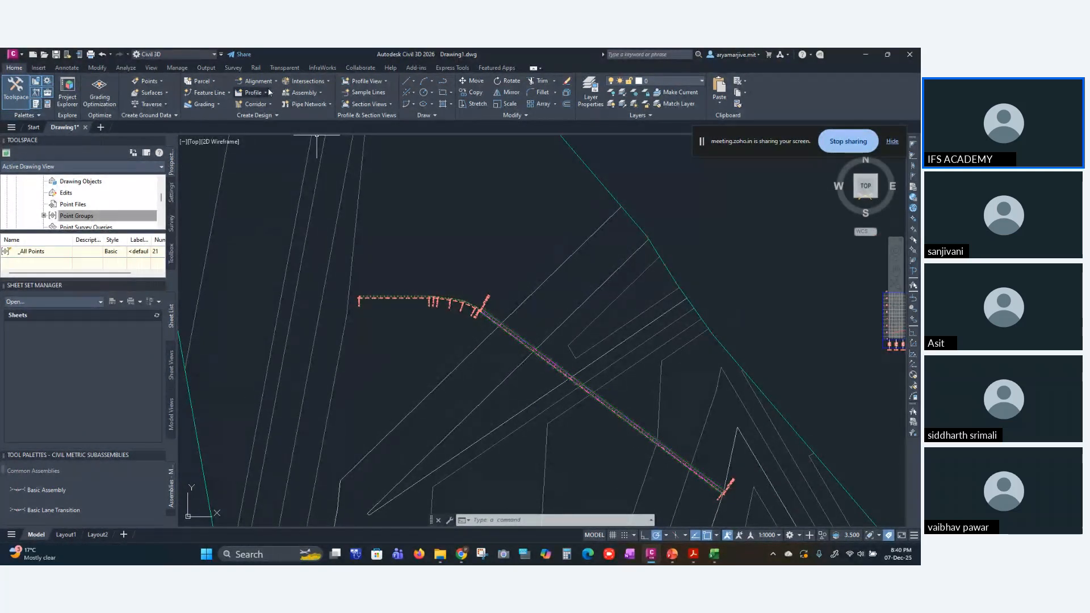
{"action": "left_click", "coordinate": [241, 94]}
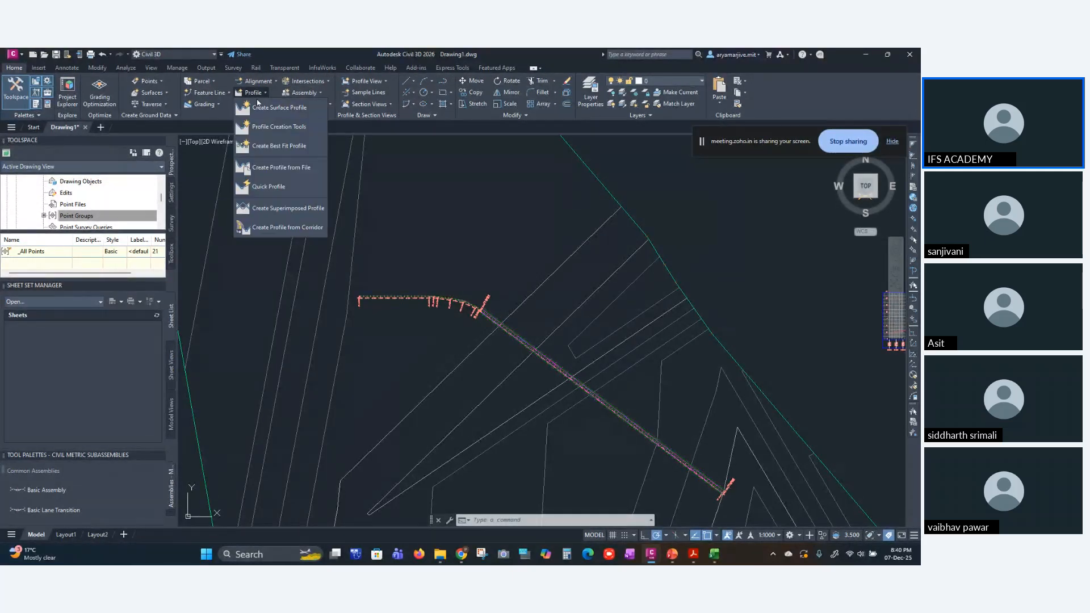
{"action": "left_click", "coordinate": [268, 108]}
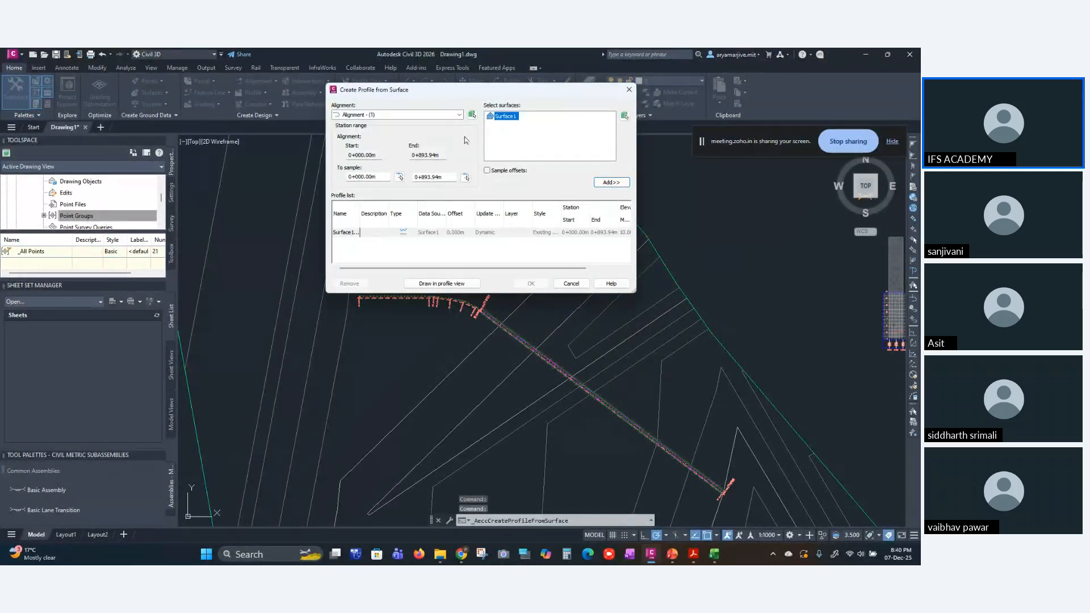
{"action": "left_click", "coordinate": [436, 115]}
{"action": "left_click", "coordinate": [377, 136]}
{"action": "left_click", "coordinate": [611, 183]}
- Create a profile view for Alignment - (2) with the default settings and place it below the existing profile view
{"action": "left_click", "coordinate": [441, 284]}
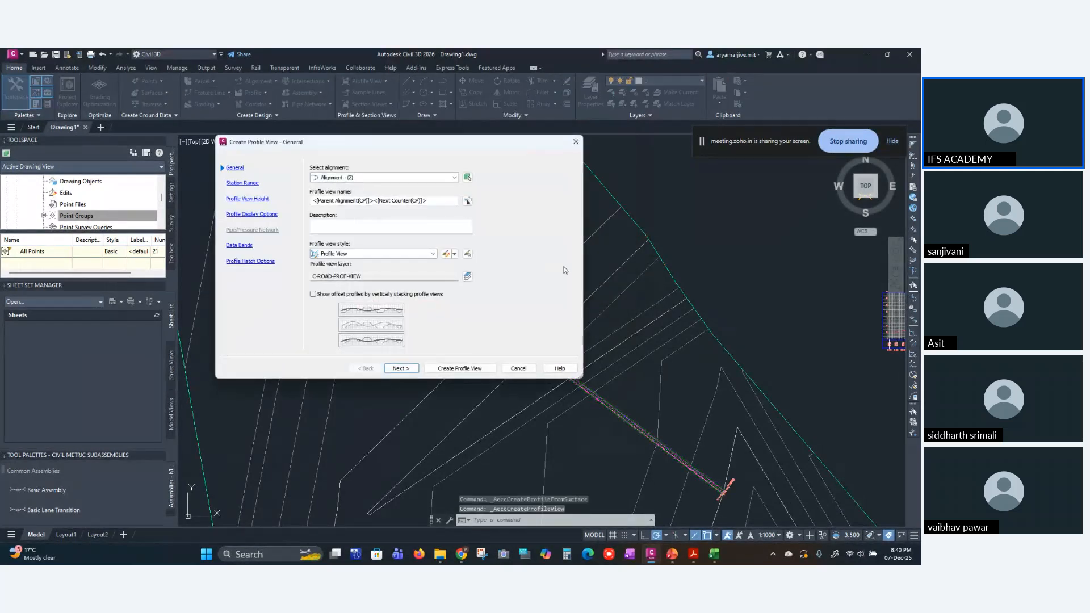
{"action": "left_click", "coordinate": [409, 369]}
{"action": "left_click", "coordinate": [408, 369]}
{"action": "left_click", "coordinate": [409, 369]}
{"action": "left_click", "coordinate": [408, 369]}
{"action": "left_click", "coordinate": [408, 369]}
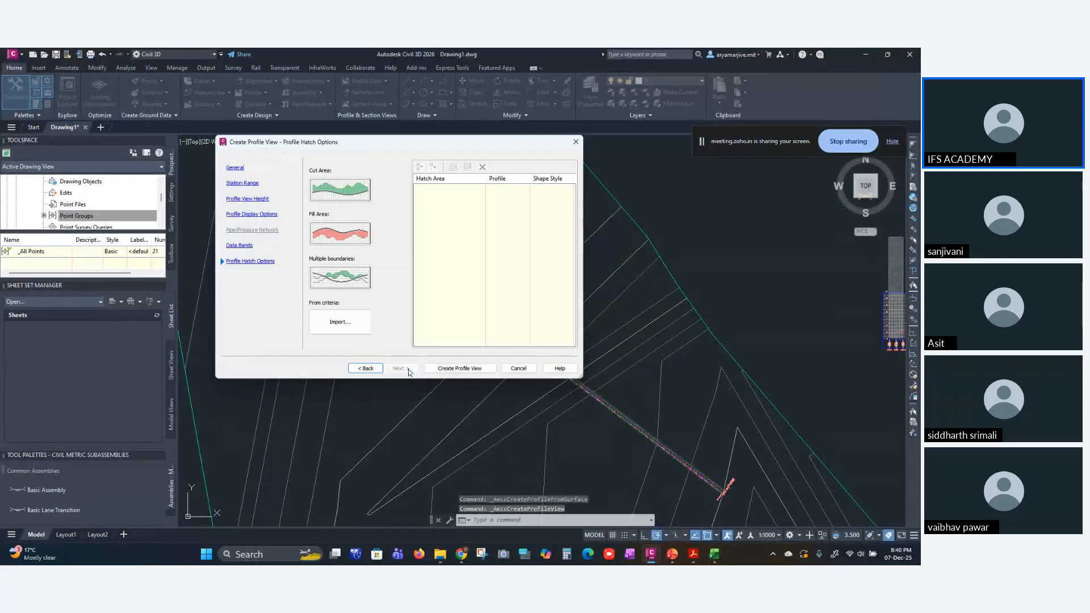
{"action": "left_click", "coordinate": [460, 368]}
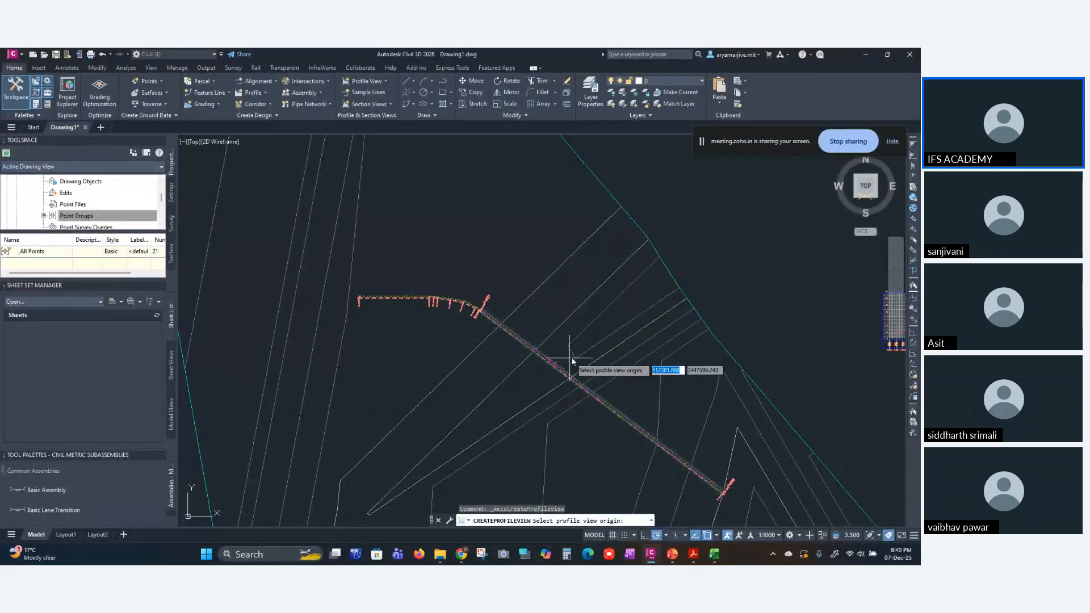
{"action": "scroll", "coordinate": [532, 352], "scroll_direction": "down", "scroll_amount": 4}
{"action": "left_click", "coordinate": [647, 377]}
{"action": "scroll", "coordinate": [651, 388], "scroll_direction": "up", "scroll_amount": 5}
{"action": "scroll", "coordinate": [652, 390], "scroll_direction": "down", "scroll_amount": 4}
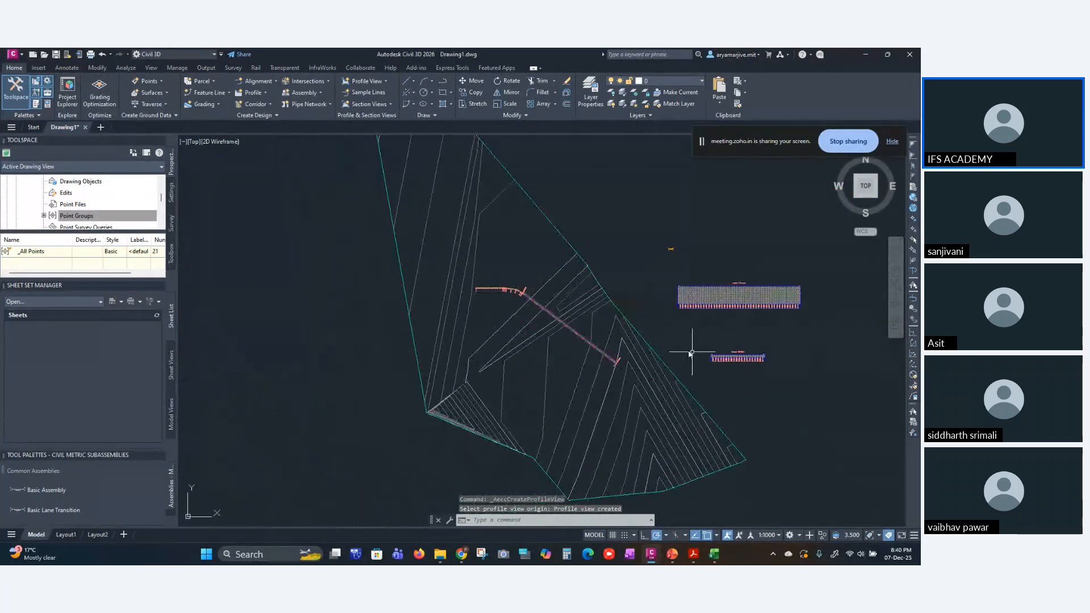
- Set up a new corridor using Alignment - (2), its Surface1 profile and Basic Assembly
{"action": "scroll", "coordinate": [485, 287], "scroll_direction": "up", "scroll_amount": 4}
{"action": "scroll", "coordinate": [488, 289], "scroll_direction": "up", "scroll_amount": 2}
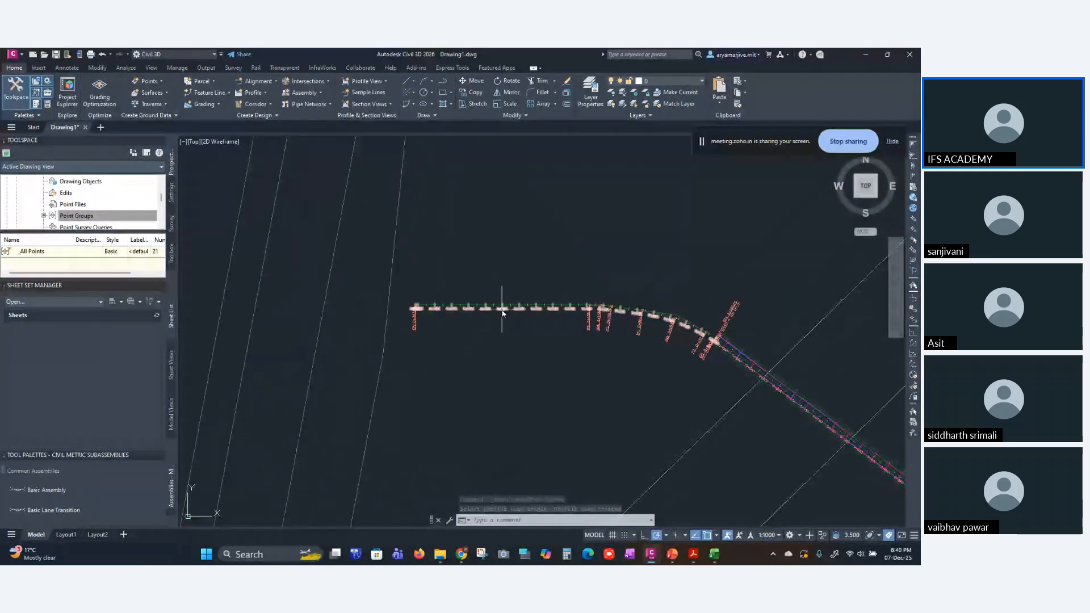
{"action": "left_click", "coordinate": [257, 107]}
{"action": "left_click", "coordinate": [266, 118]}
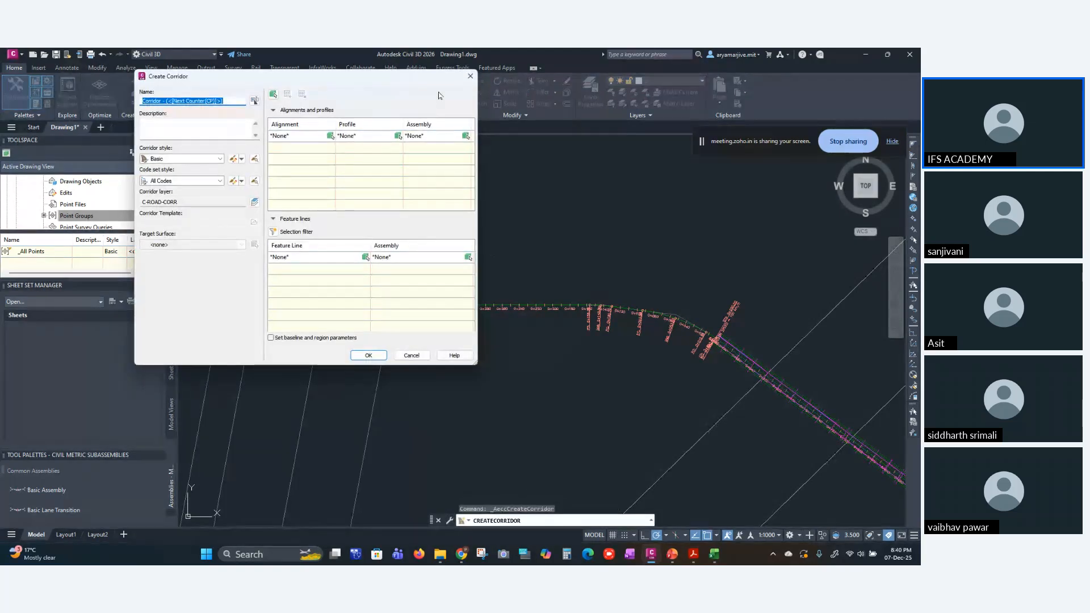
{"action": "left_click", "coordinate": [312, 135]}
{"action": "left_click", "coordinate": [322, 135]}
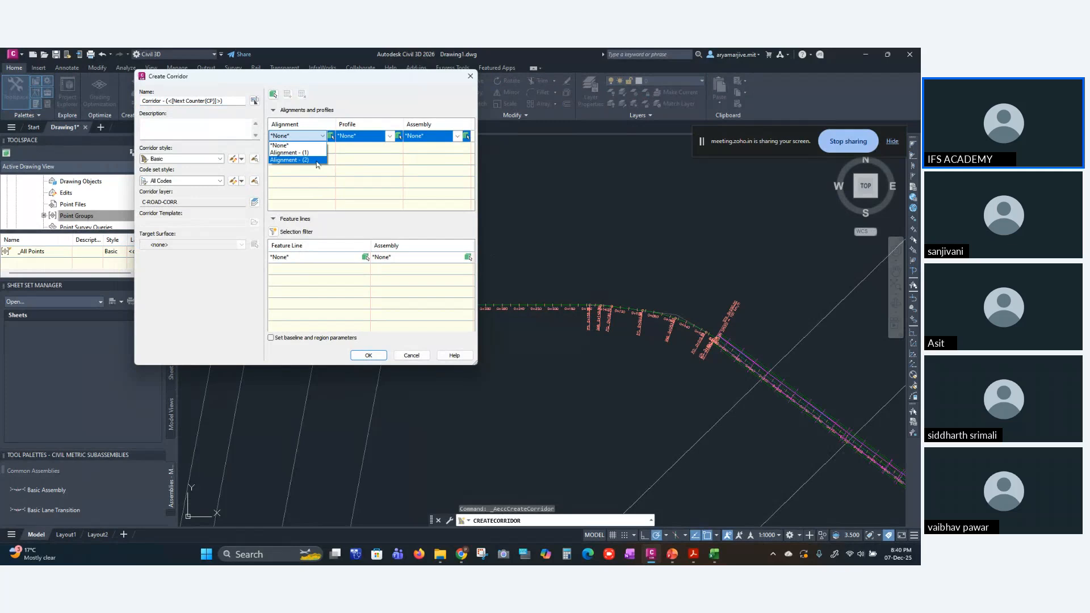
{"action": "left_click", "coordinate": [295, 160]}
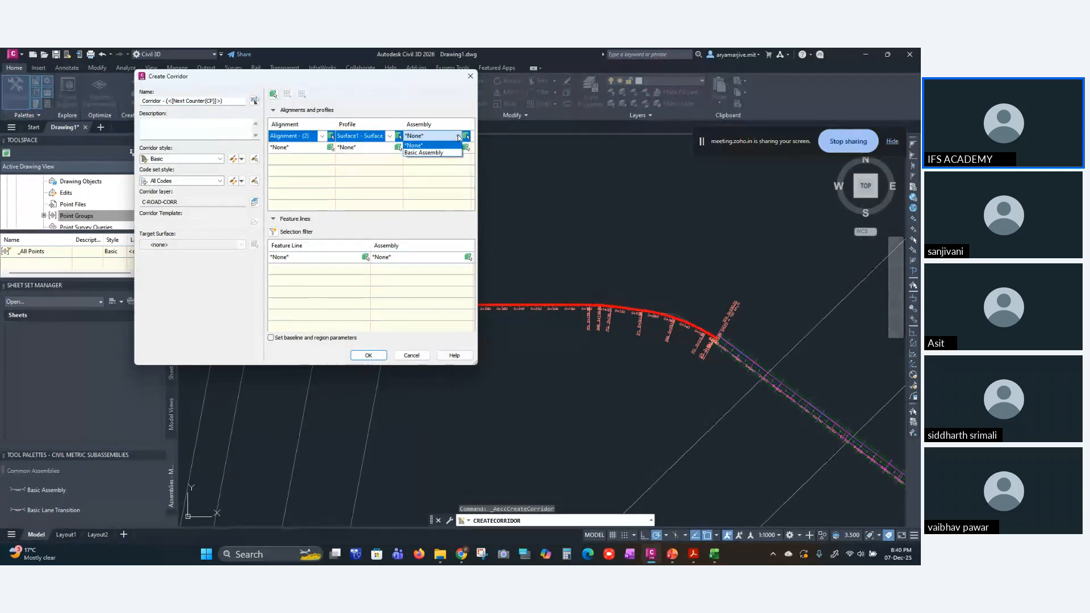
{"action": "left_click", "coordinate": [423, 144]}
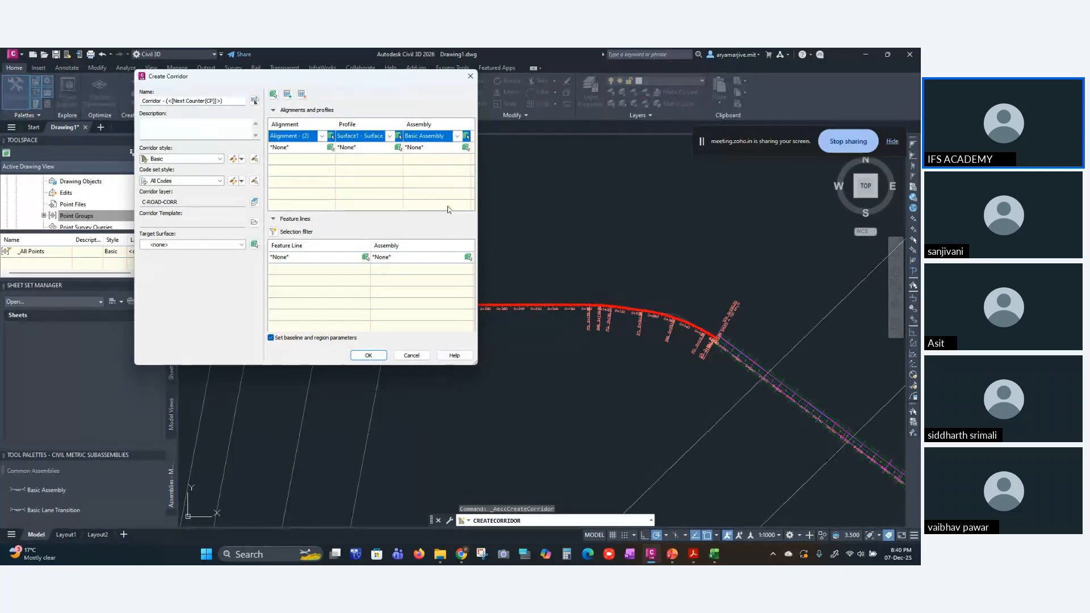
- Create a corridor from Alignment - (2), its Surface1 profile and Basic Assembly, rebuild it and dismiss the event log
{"action": "left_click", "coordinate": [368, 356]}
{"action": "left_click", "coordinate": [299, 371]}
{"action": "left_click", "coordinate": [429, 279]}
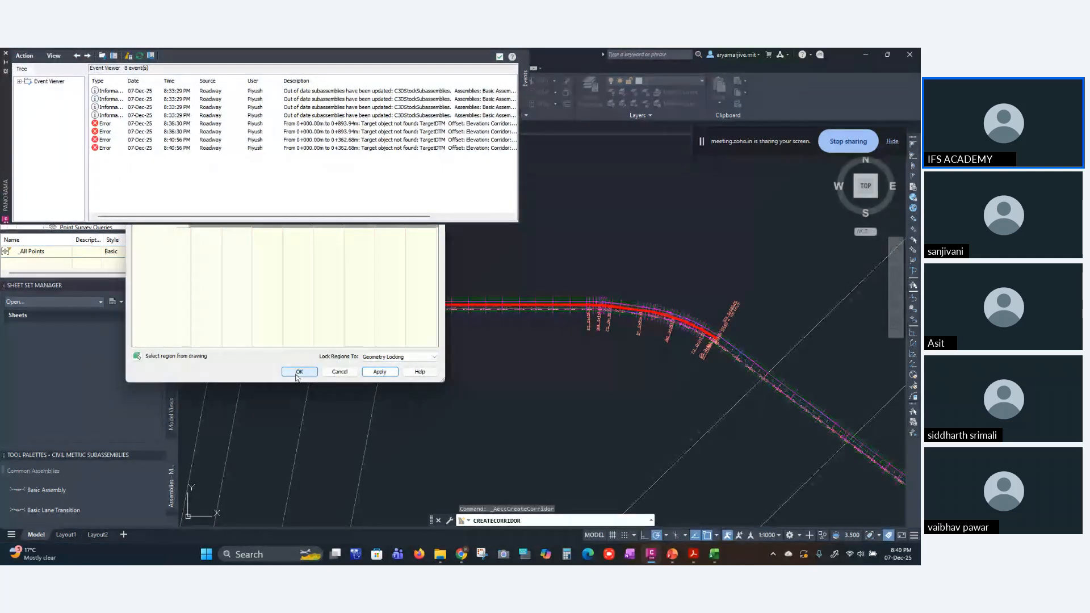
{"action": "left_click", "coordinate": [498, 57]}
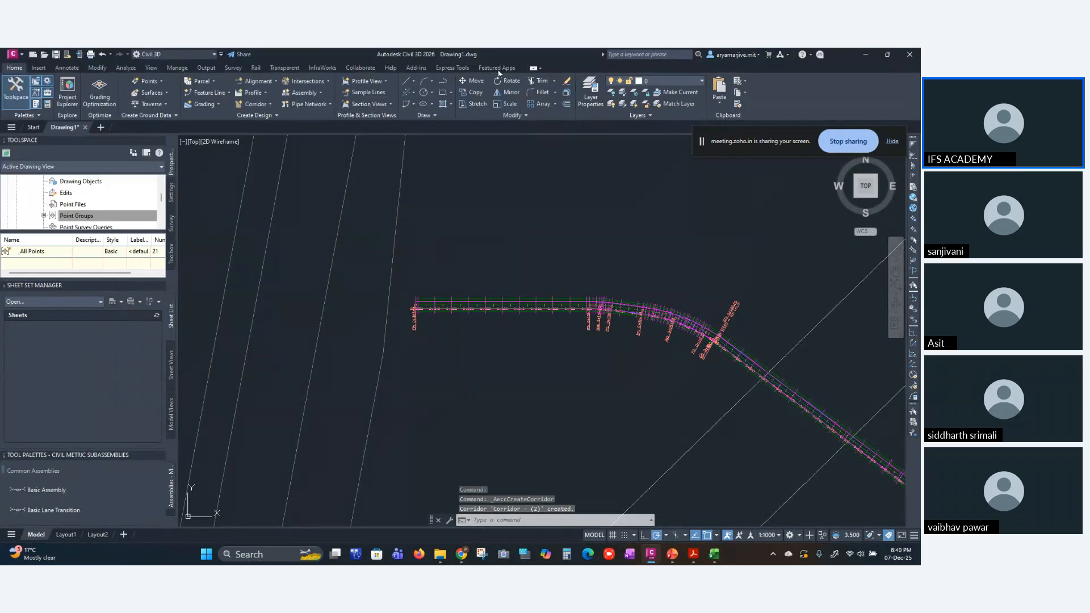
- Select the new corridor along the curve and start calculating superelevation for its alignment
{"action": "scroll", "coordinate": [600, 297], "scroll_direction": "up", "scroll_amount": 5}
{"action": "scroll", "coordinate": [653, 340], "scroll_direction": "down", "scroll_amount": 3}
{"action": "scroll", "coordinate": [647, 352], "scroll_direction": "up", "scroll_amount": 8}
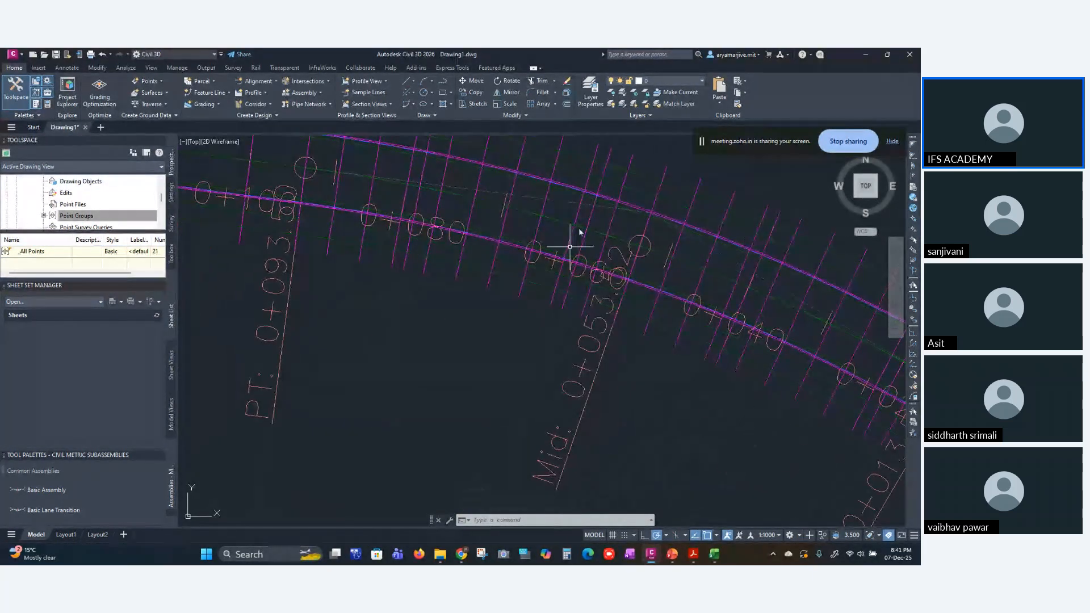
{"action": "scroll", "coordinate": [675, 222], "scroll_direction": "down", "scroll_amount": 6}
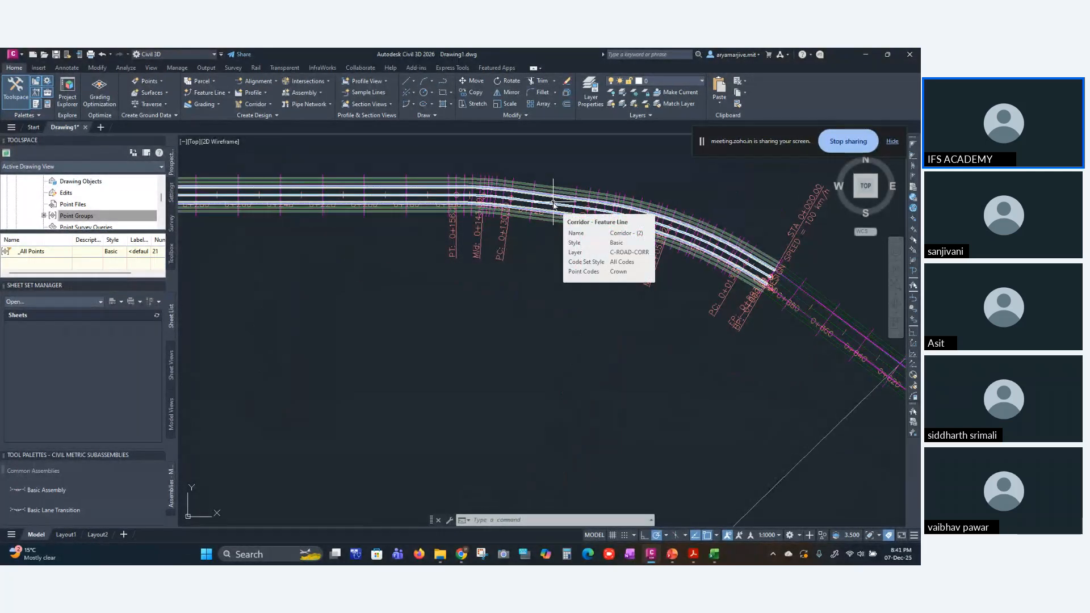
{"action": "left_click", "coordinate": [553, 204]}
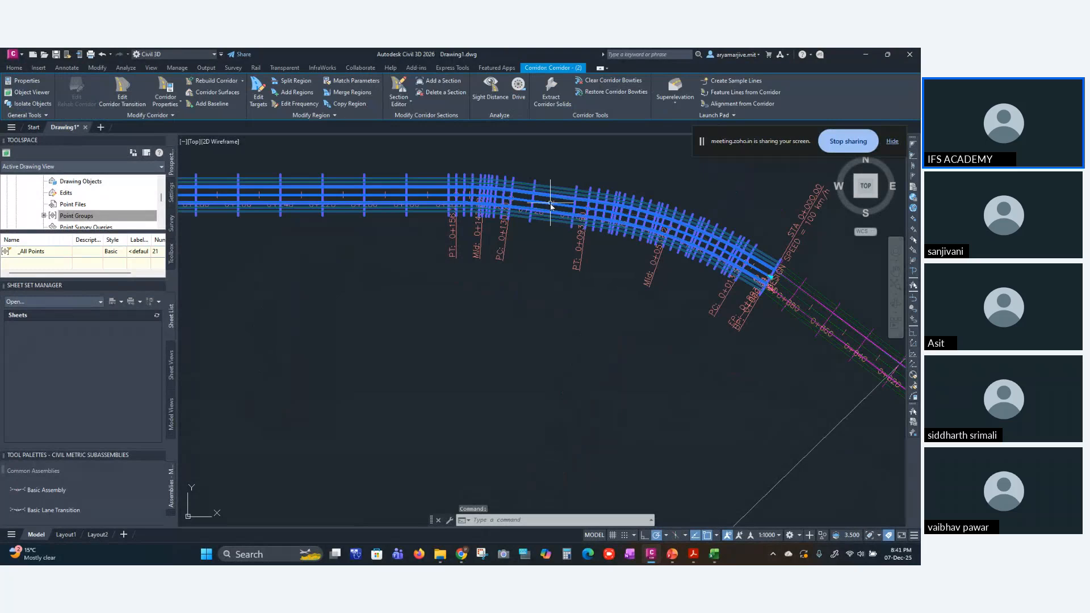
{"action": "left_click", "coordinate": [675, 92]}
{"action": "left_click", "coordinate": [688, 120]}
{"action": "left_click", "coordinate": [444, 275]}
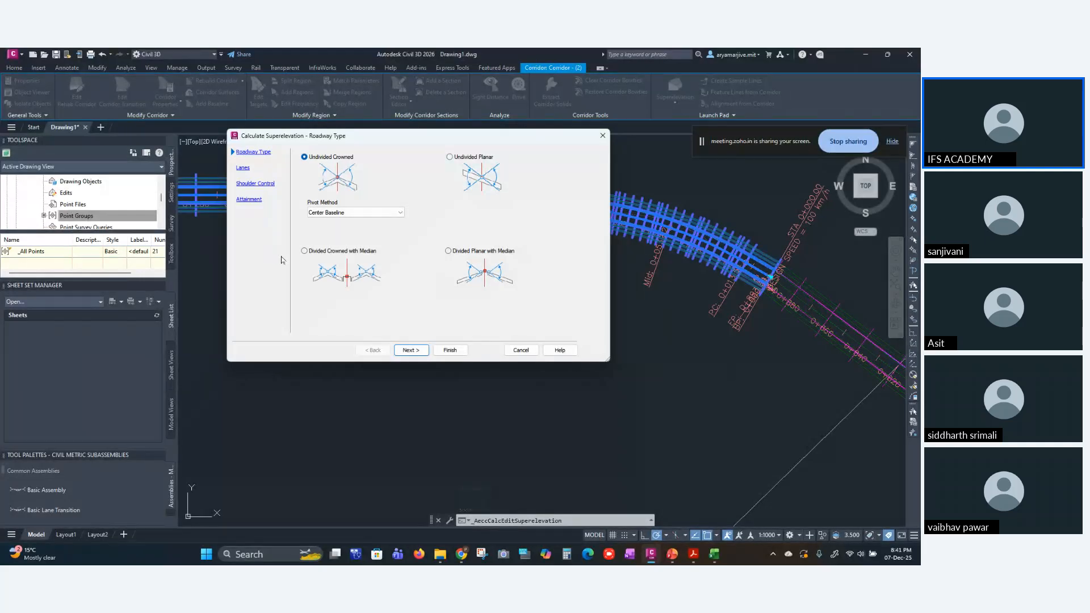
- Calculate superelevation for an Undivided Crowned roadway with the Center Baseline pivot method, accepting the default lane, shoulder and attainment settings
{"action": "left_click", "coordinate": [349, 213]}
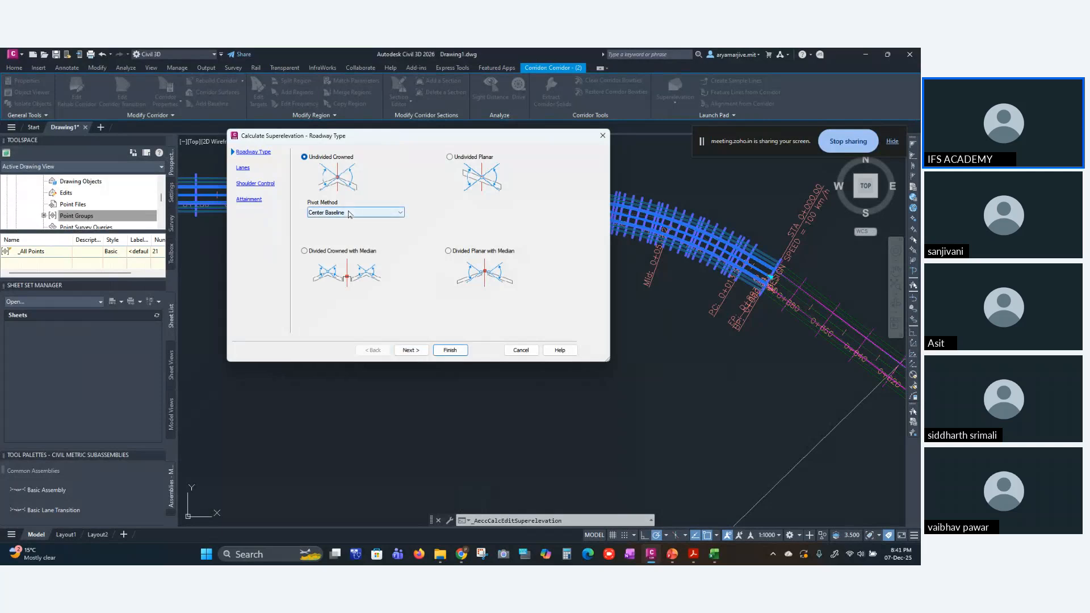
{"action": "left_click", "coordinate": [349, 214]}
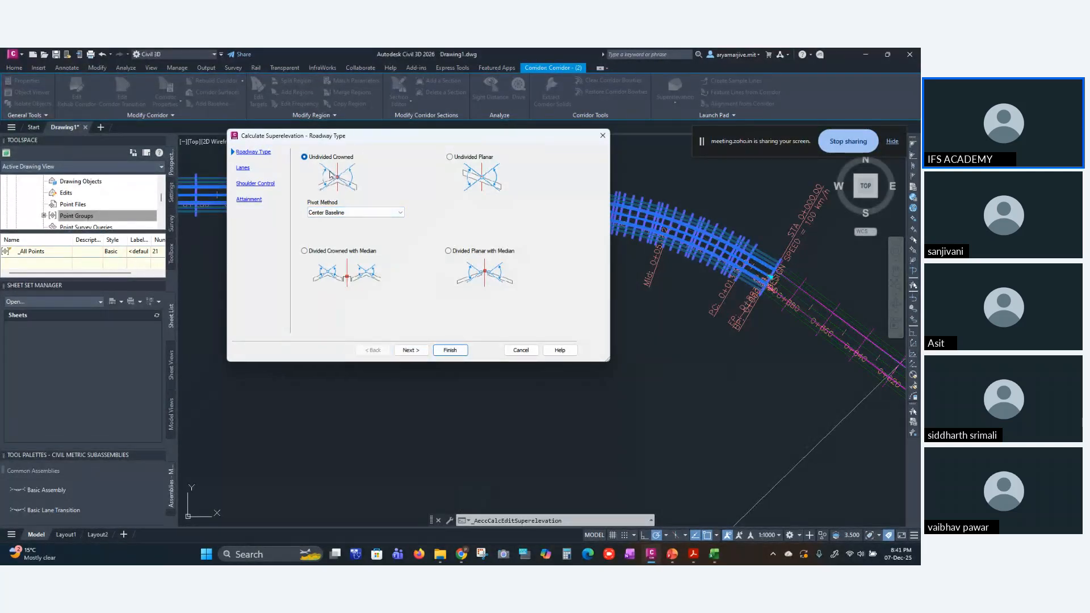
{"action": "left_click", "coordinate": [358, 213]}
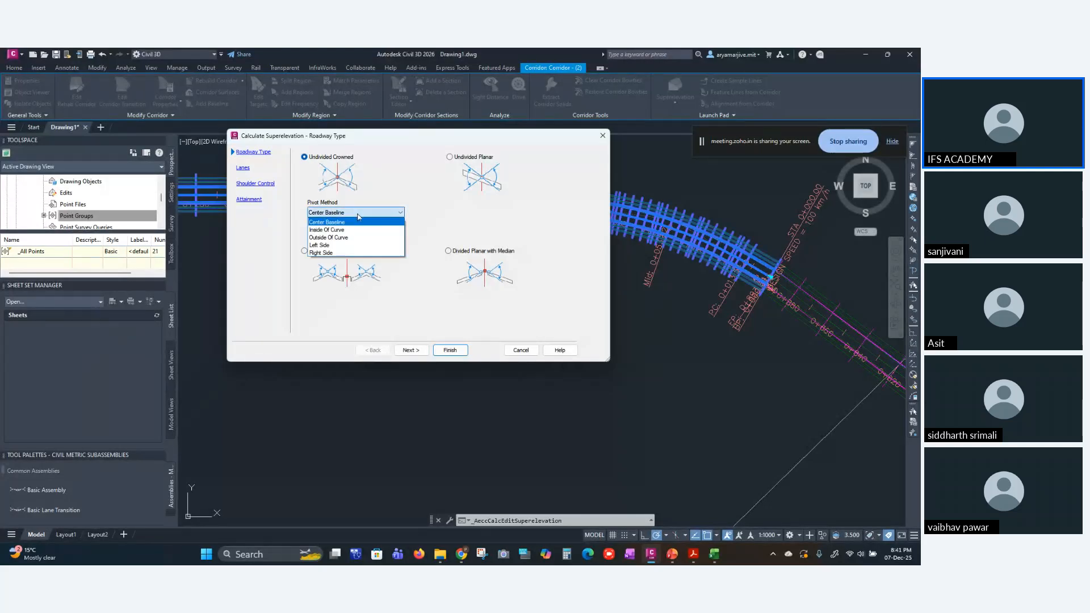
{"action": "left_click", "coordinate": [359, 217]}
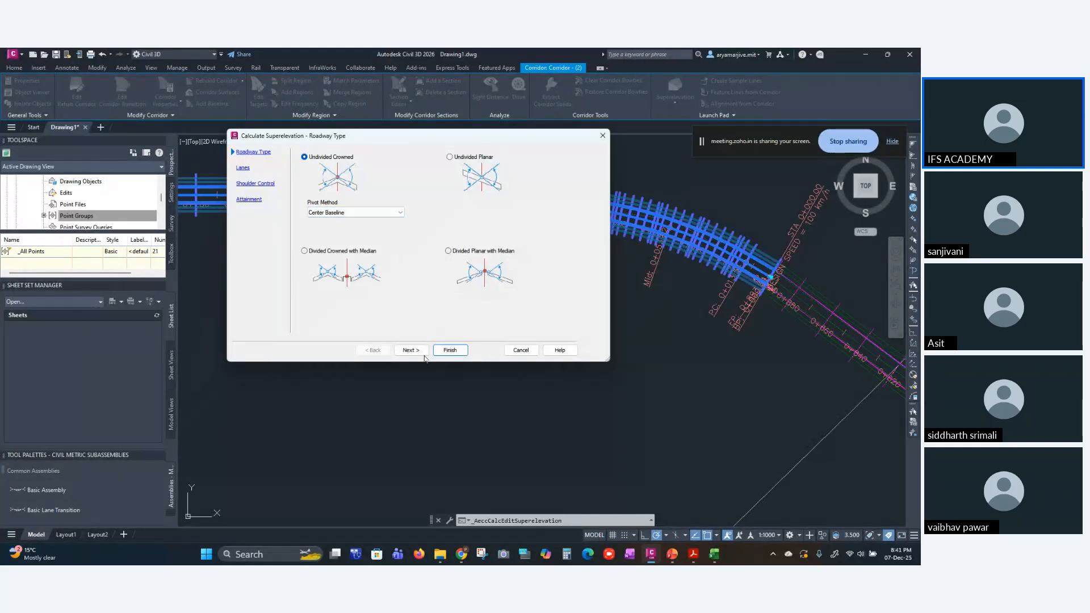
{"action": "left_click", "coordinate": [418, 352]}
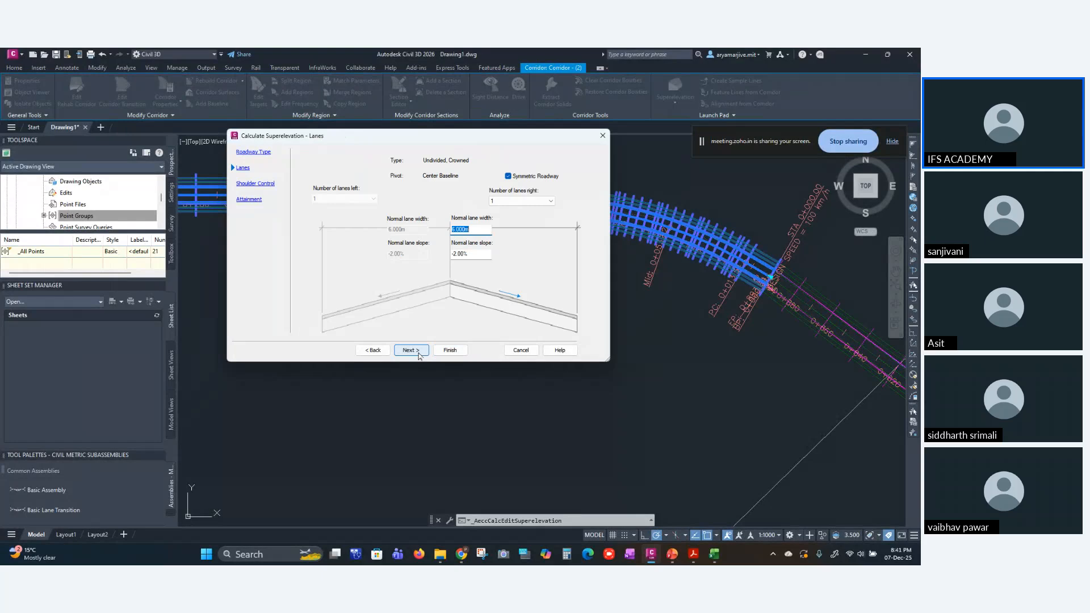
{"action": "left_click", "coordinate": [409, 350]}
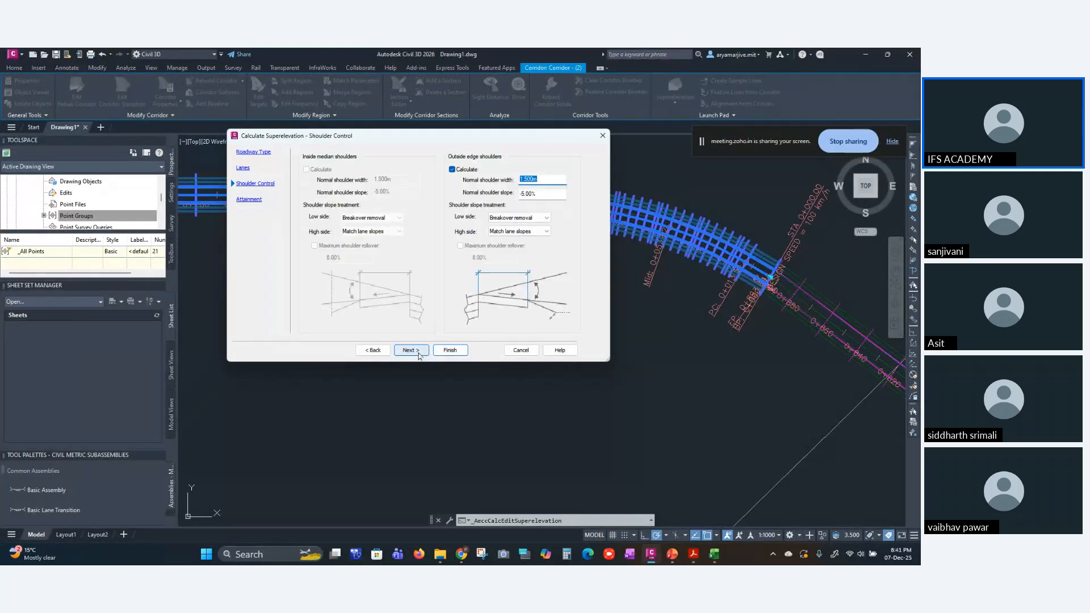
{"action": "left_click", "coordinate": [418, 354]}
{"action": "left_click", "coordinate": [445, 352]}
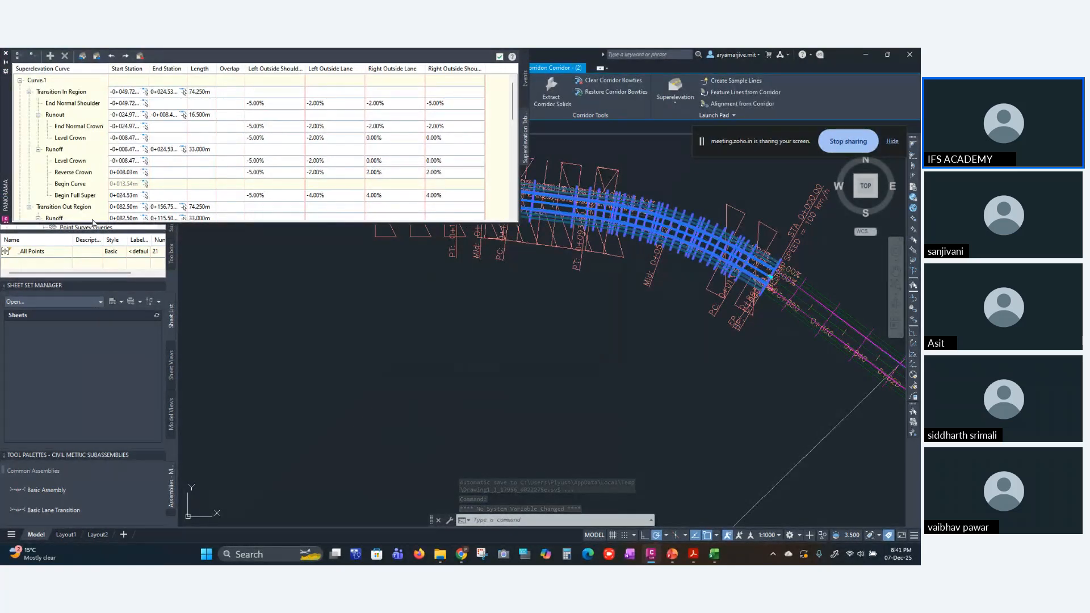
- Enlarge the superelevation table, automatically resolve the overlap at Curve.1's transition-out End Full Super station, and close the table
{"action": "left_click_drag", "start_coordinate": [120, 223], "coordinate": [142, 507]}
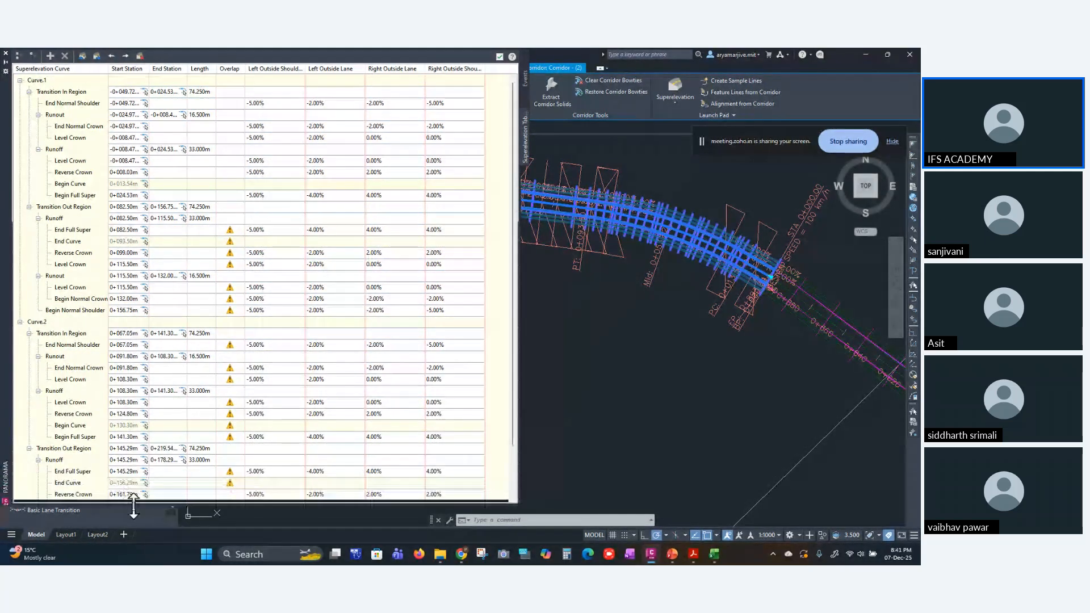
{"action": "left_click", "coordinate": [230, 231]}
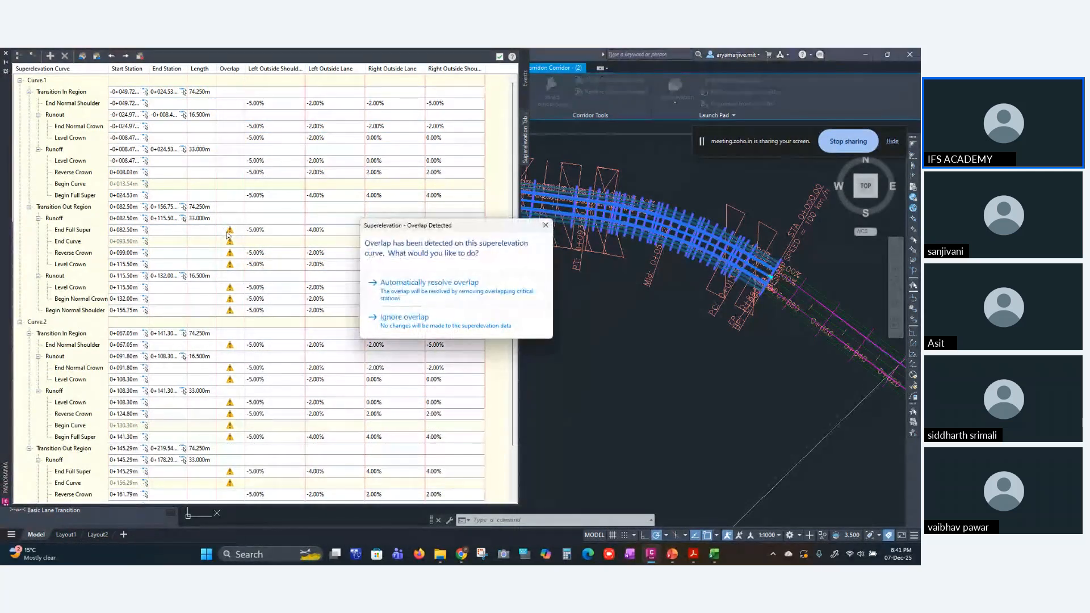
{"action": "left_click", "coordinate": [421, 294]}
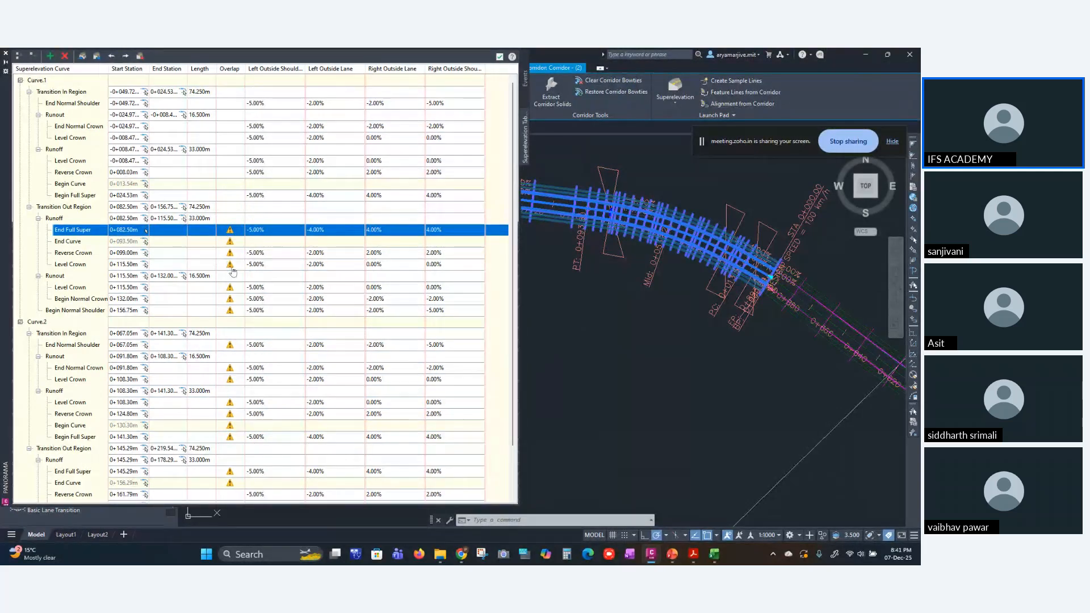
{"action": "scroll", "coordinate": [233, 272], "scroll_direction": "down", "scroll_amount": 2}
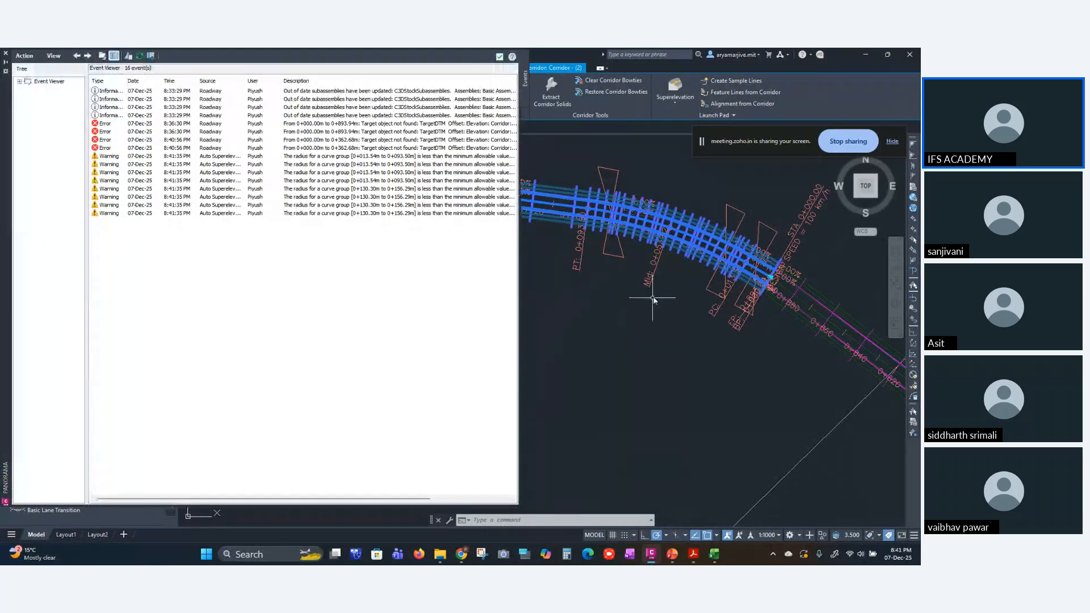
{"action": "left_click", "coordinate": [499, 57]}
- Select only the Alignment - (2) profile view and open its profile view properties
{"action": "scroll", "coordinate": [652, 335], "scroll_direction": "down", "scroll_amount": 5}
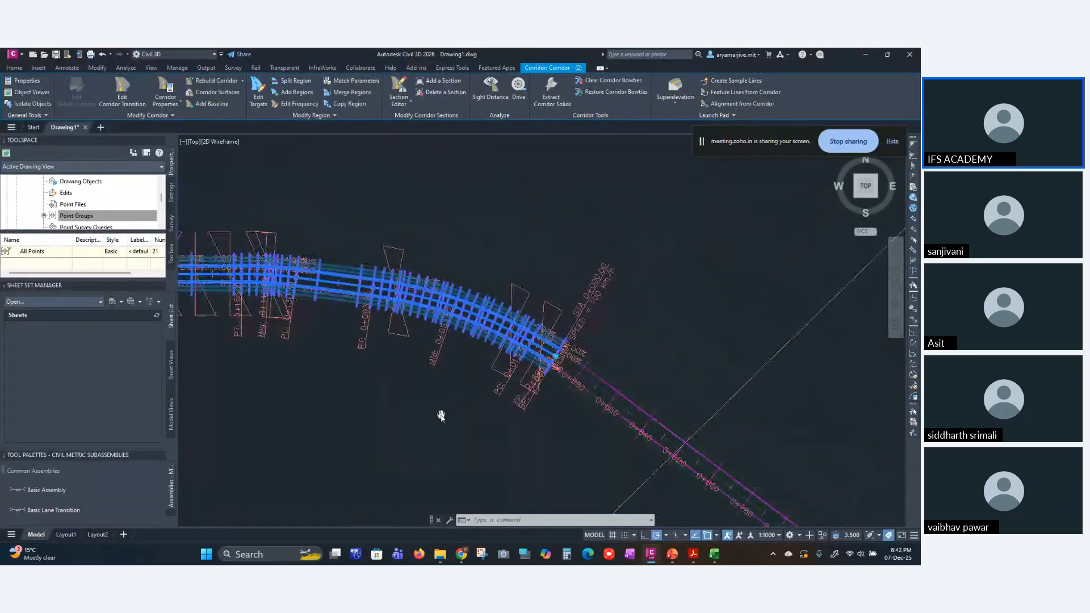
{"action": "scroll", "coordinate": [692, 400], "scroll_direction": "down", "scroll_amount": 4}
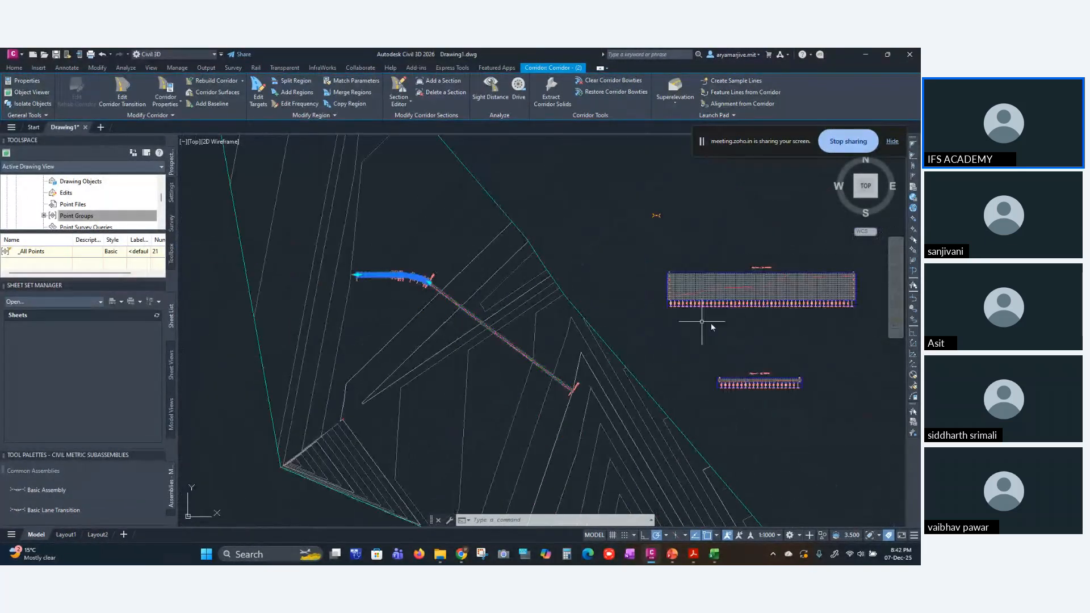
{"action": "scroll", "coordinate": [633, 358], "scroll_direction": "up", "scroll_amount": 2}
{"action": "scroll", "coordinate": [638, 423], "scroll_direction": "down", "scroll_amount": 1}
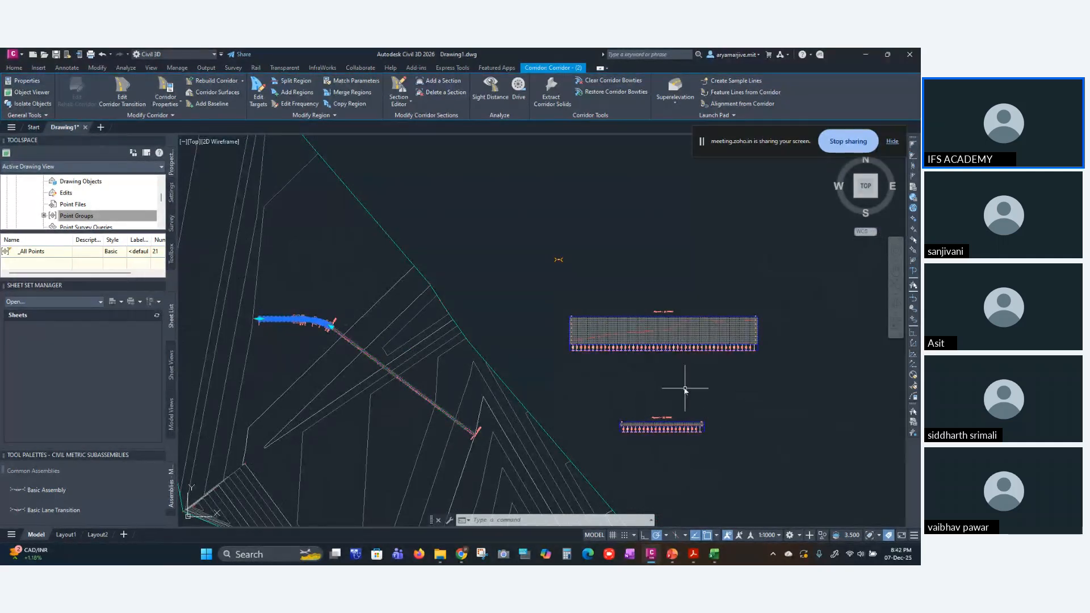
{"action": "scroll", "coordinate": [624, 386], "scroll_direction": "up", "scroll_amount": 5}
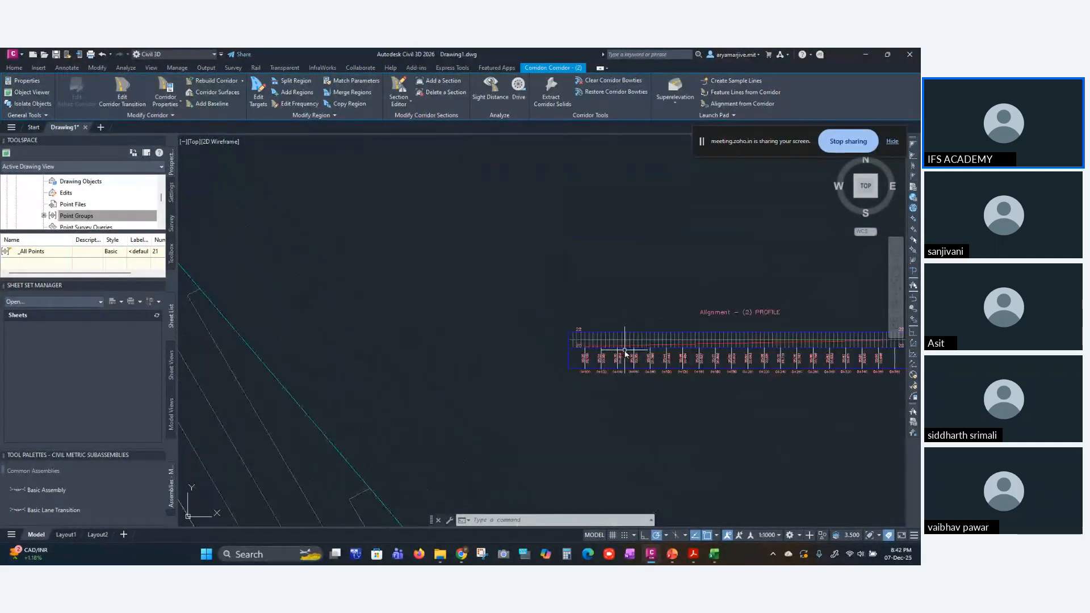
{"action": "left_click", "coordinate": [614, 340]}
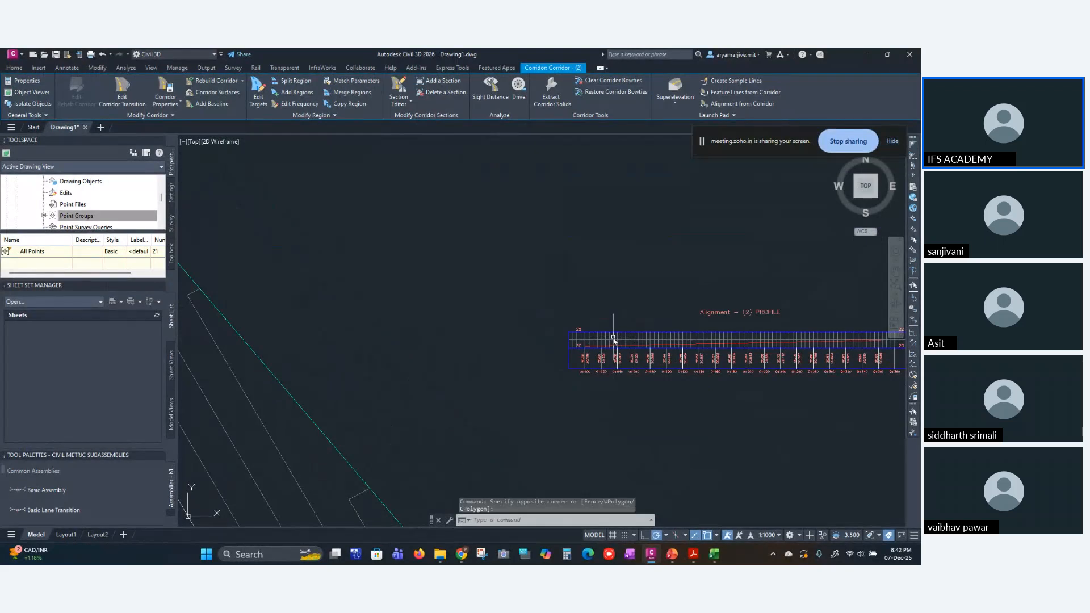
{"action": "left_click", "coordinate": [618, 340]}
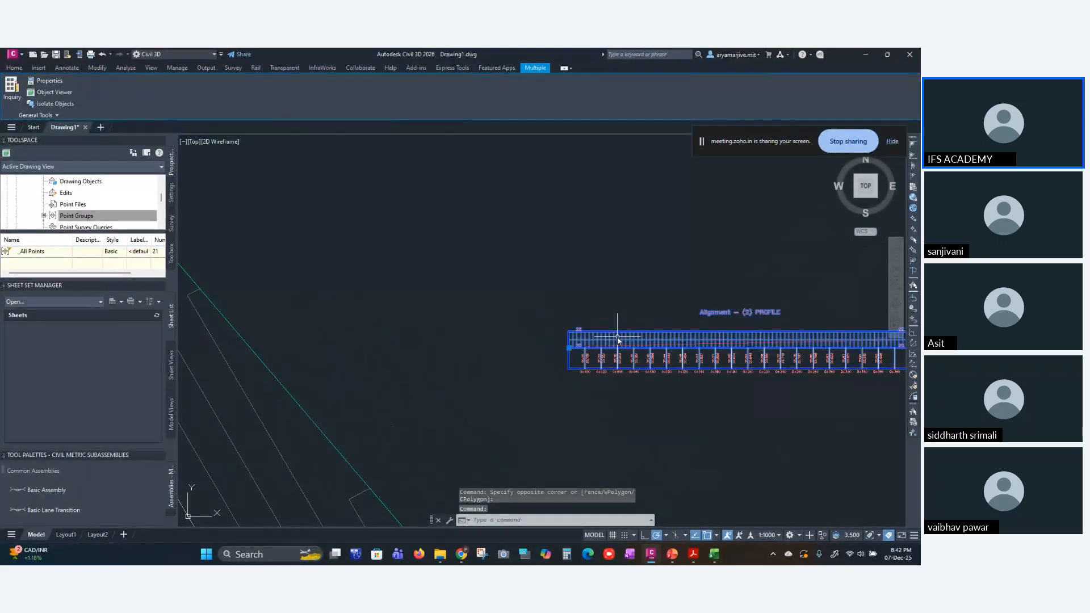
{"action": "key", "text": "Escape"}
{"action": "key", "text": "Escape"}
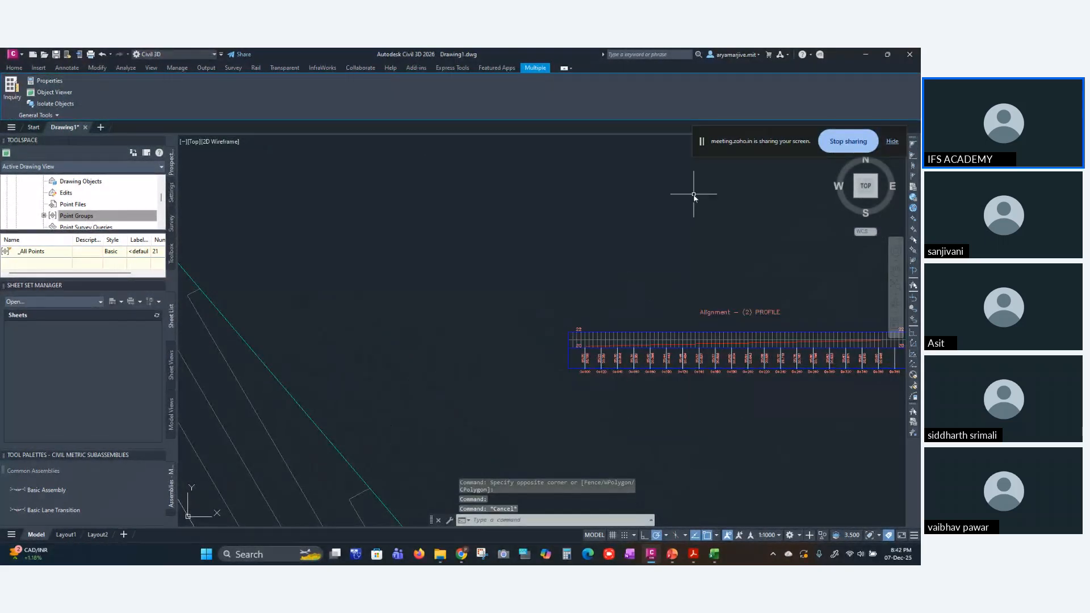
{"action": "left_click", "coordinate": [633, 340]}
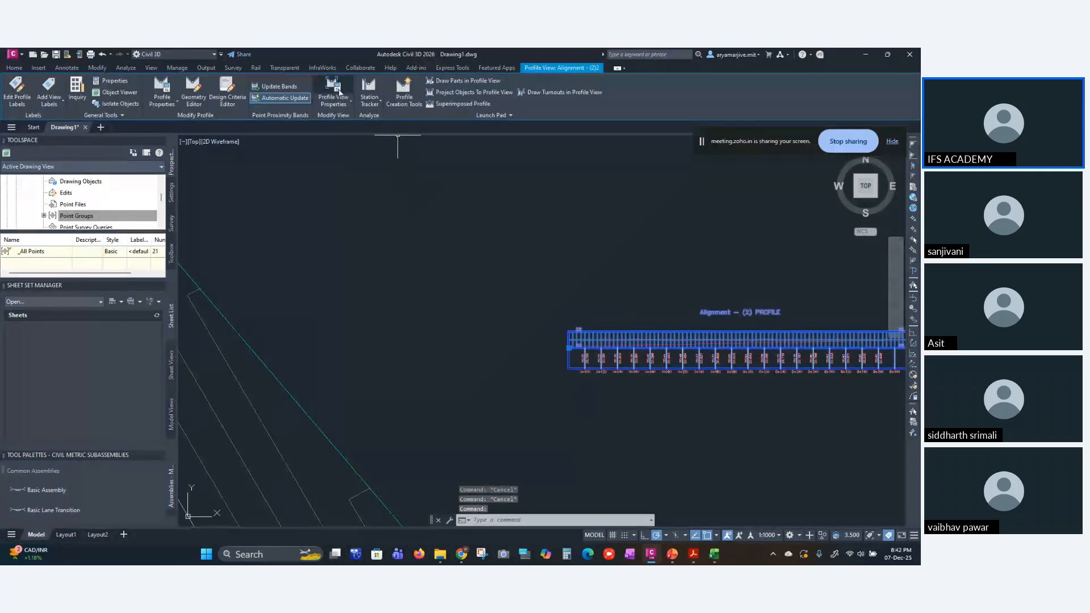
{"action": "left_click", "coordinate": [334, 88]}
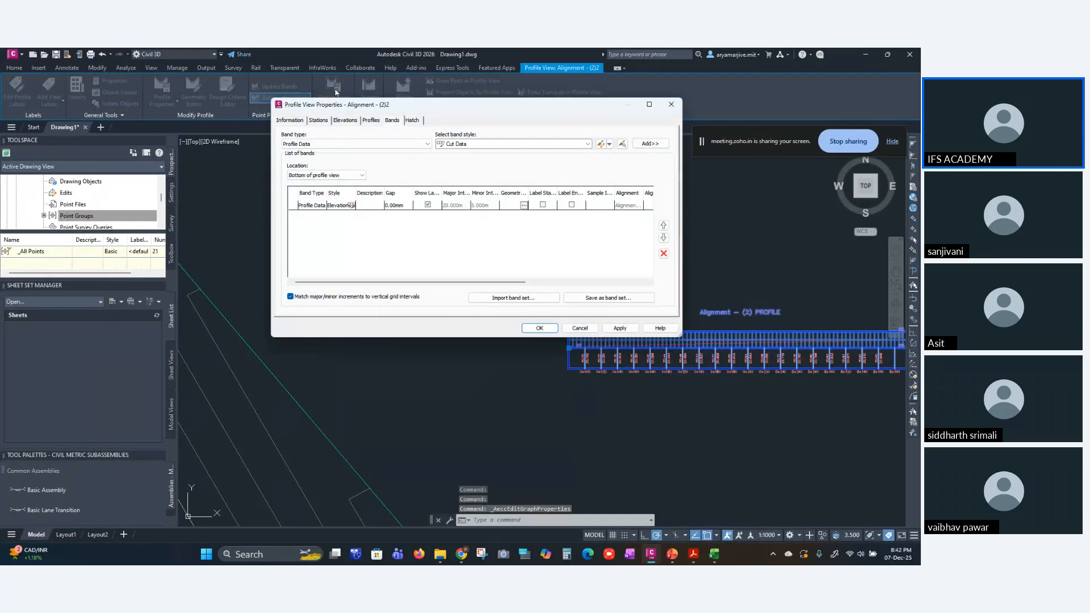
- Add a Superelevation band in the Divided with Two Crowns - No Shoulders style at the bottom of the profile view
{"action": "left_click", "coordinate": [316, 143]}
{"action": "left_click", "coordinate": [306, 171]}
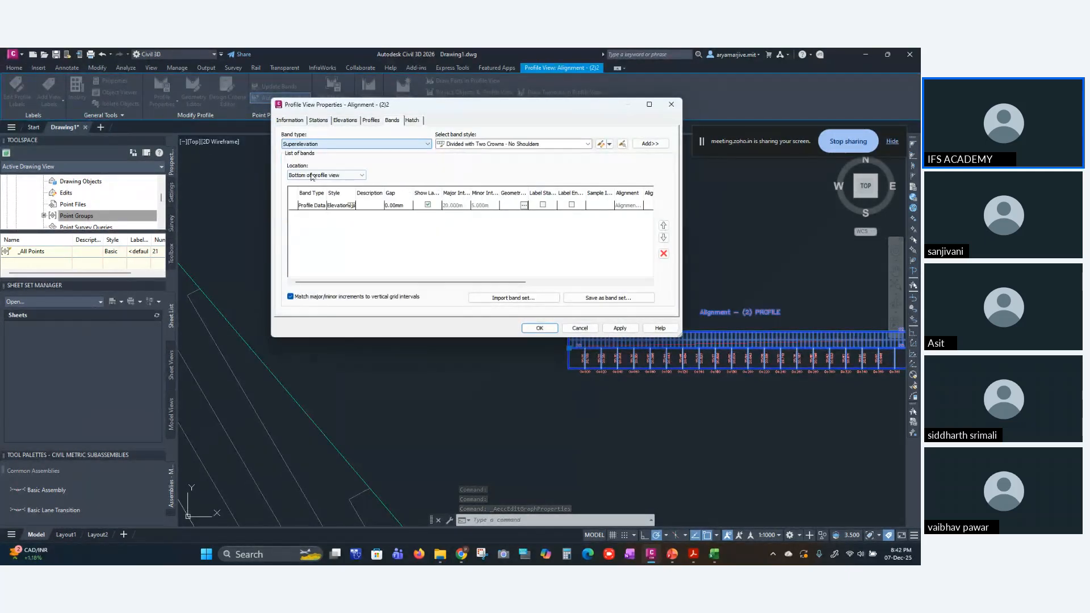
{"action": "left_click", "coordinate": [648, 144]}
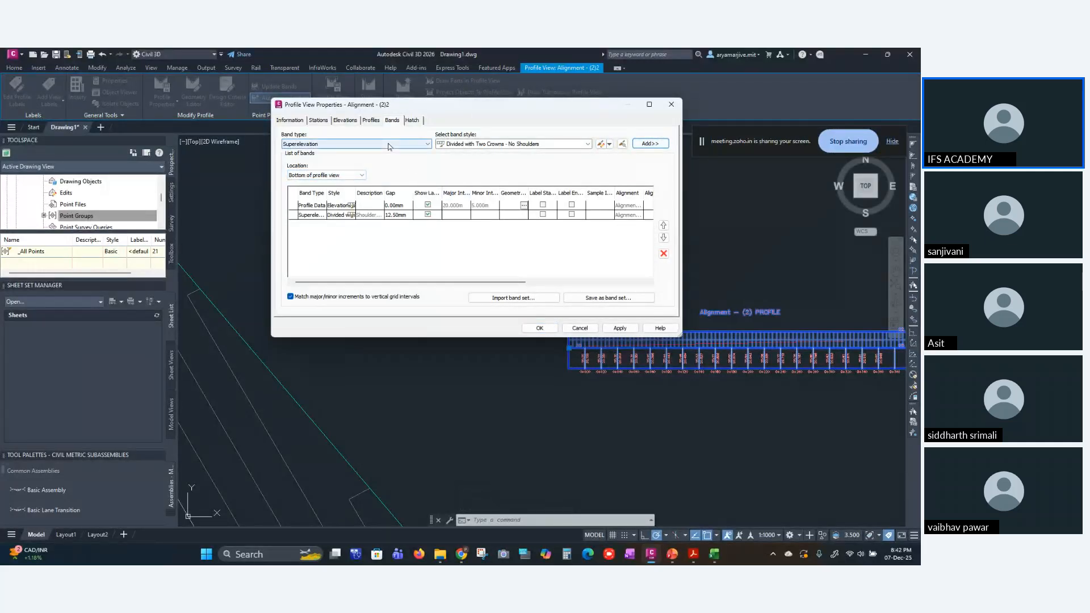
{"action": "left_click", "coordinate": [620, 328]}
{"action": "left_click", "coordinate": [540, 328]}
- Examine the stations and transition lengths in the superelevation band below the Alignment - (2) profile
{"action": "scroll", "coordinate": [590, 405], "scroll_direction": "up", "scroll_amount": 5}
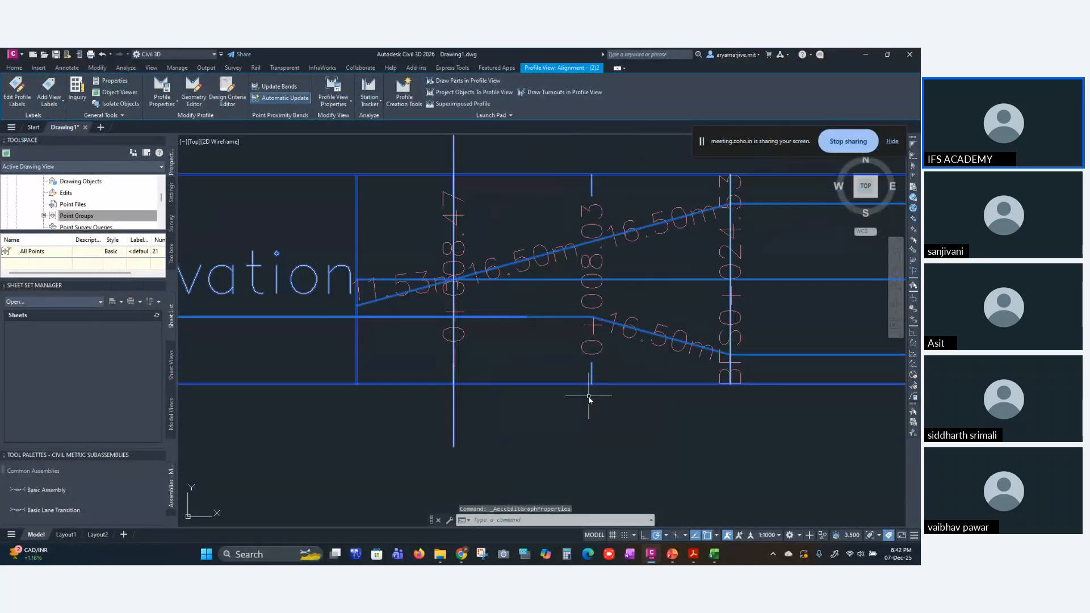
{"action": "left_click", "coordinate": [454, 265]}
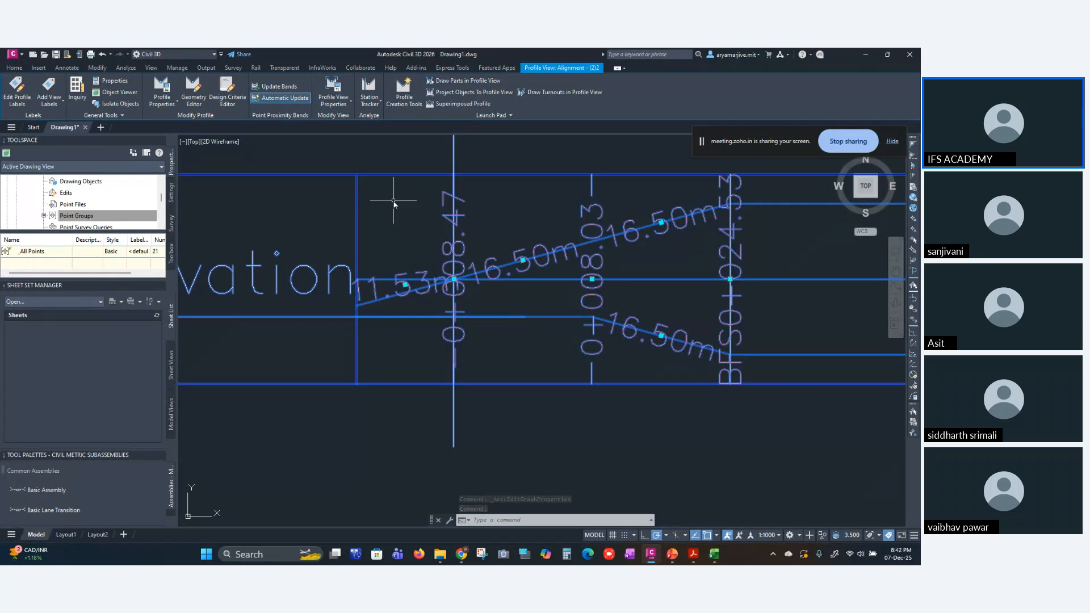
{"action": "scroll", "coordinate": [393, 202], "scroll_direction": "down", "scroll_amount": 6}
{"action": "middle_click_drag", "start_coordinate": [531, 272], "coordinate": [542, 418]}
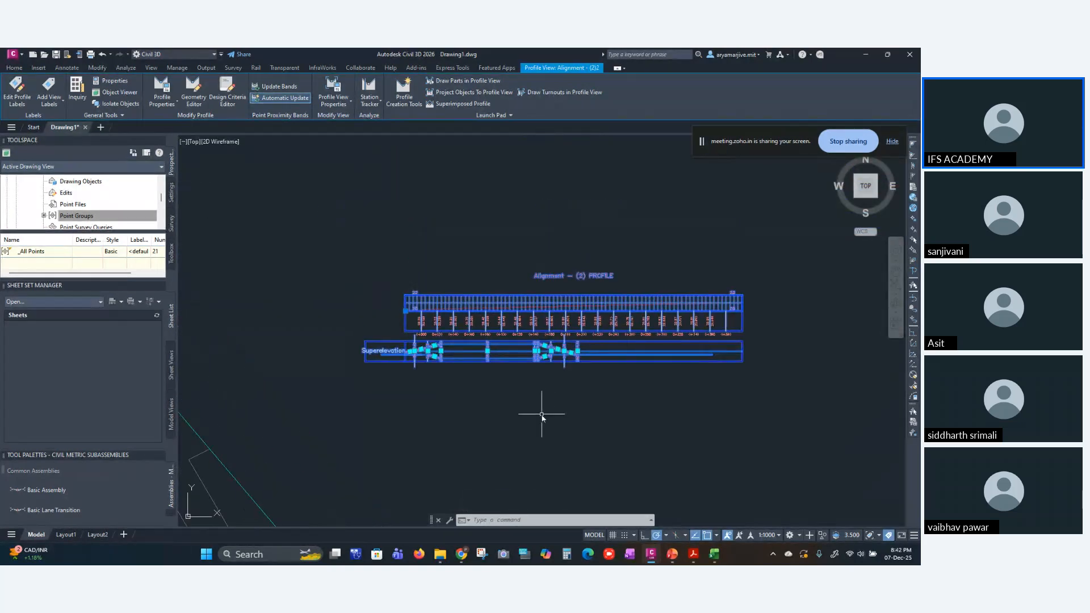
{"action": "key", "text": "Escape"}
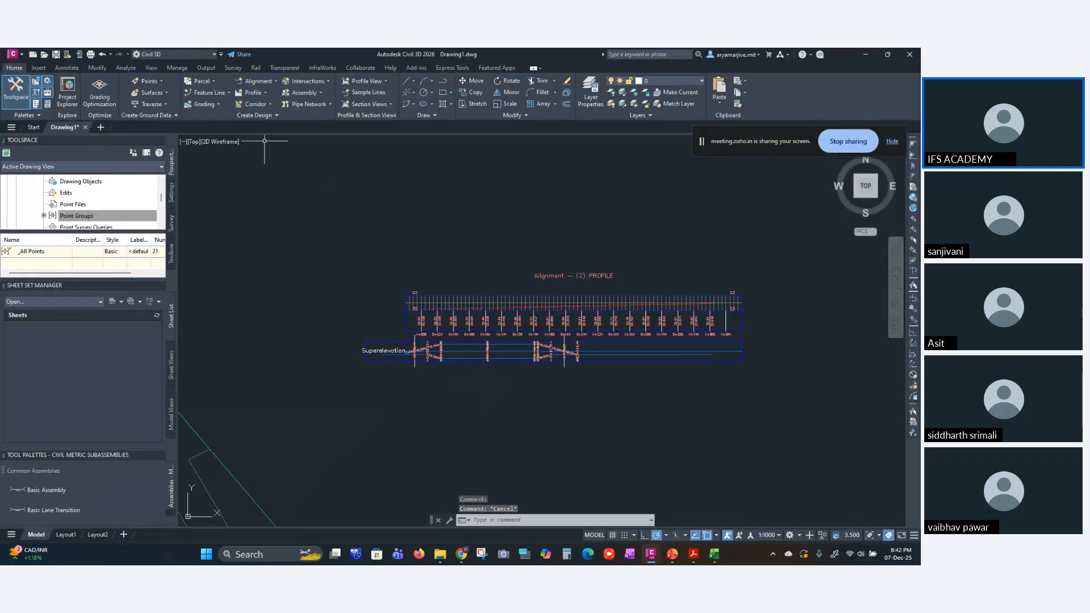
{"action": "scroll", "coordinate": [481, 253], "scroll_direction": "down", "scroll_amount": 5}
{"action": "middle_click_drag", "start_coordinate": [497, 198], "coordinate": [553, 197]}
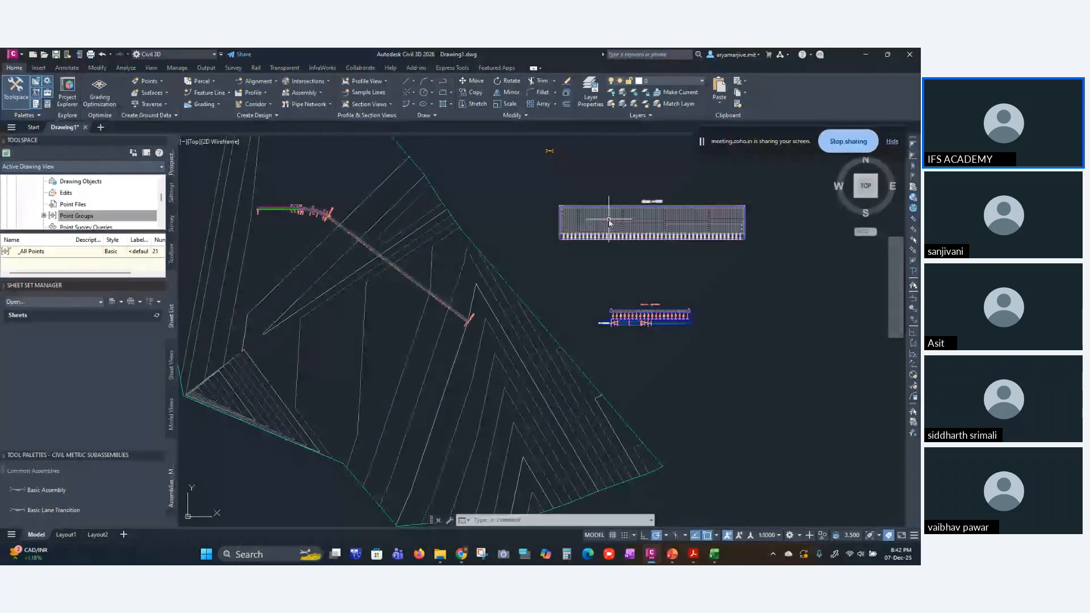
{"action": "left_click", "coordinate": [207, 68]}
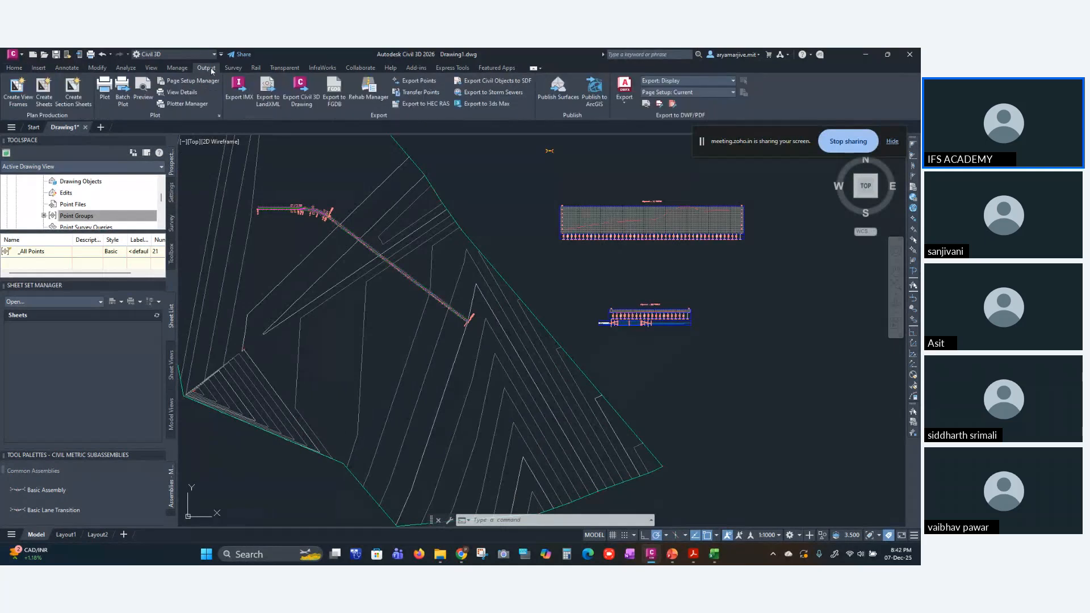
{"action": "key", "text": "Escape"}
{"action": "key", "text": "Escape"}
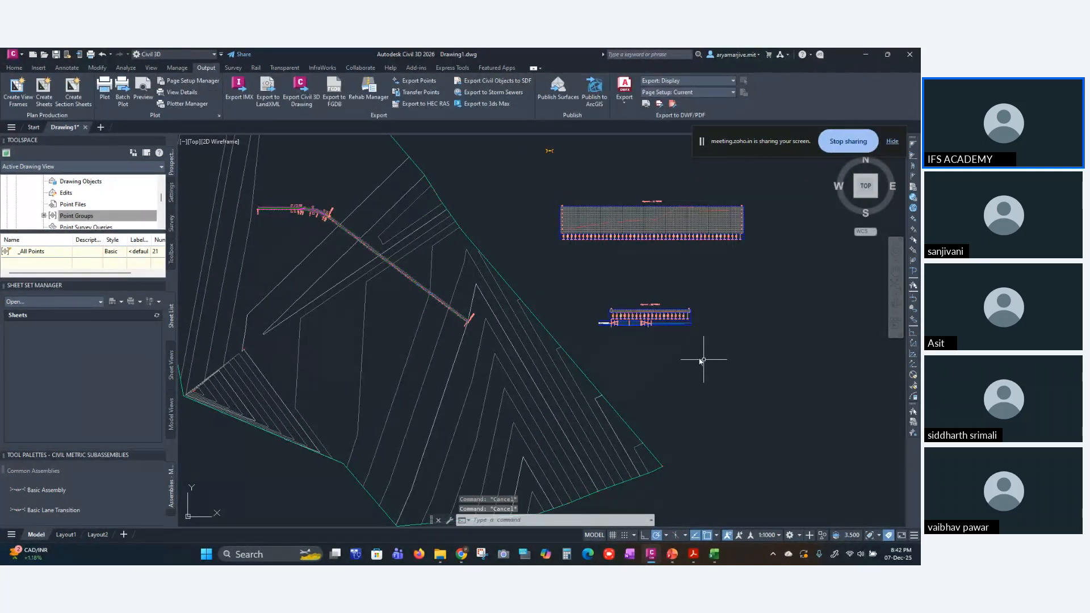
- Select the Alignment - (2) profile view and start a layout profile with the Design Profile style and Complete Label Set
{"action": "scroll", "coordinate": [662, 353], "scroll_direction": "up", "scroll_amount": 6}
{"action": "middle_click_drag", "start_coordinate": [617, 237], "coordinate": [546, 438]}
{"action": "left_click", "coordinate": [488, 352]}
{"action": "left_click", "coordinate": [482, 357]}
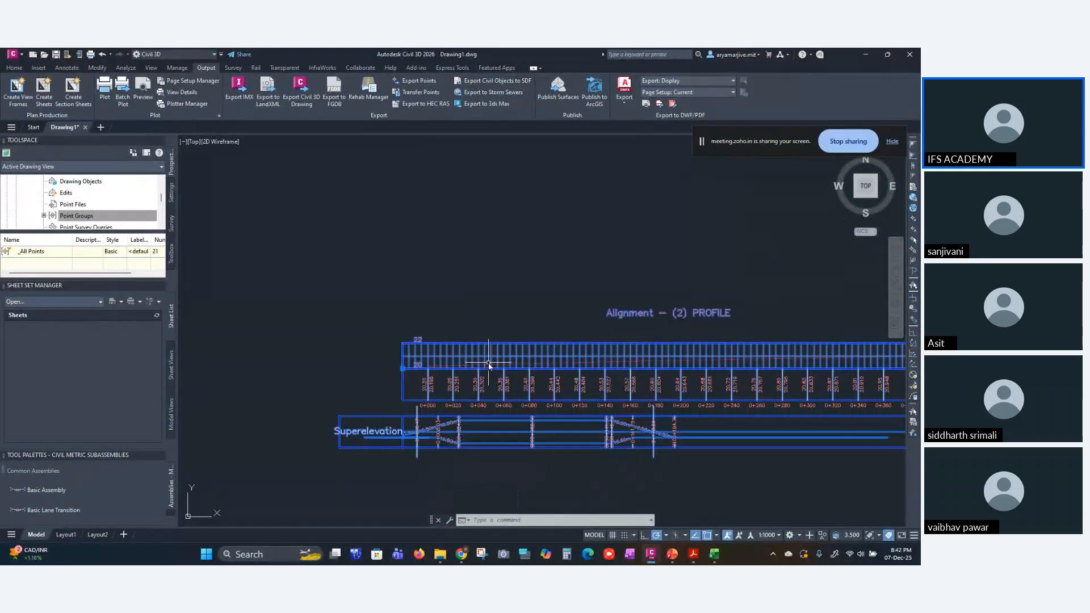
{"action": "key", "text": "Escape"}
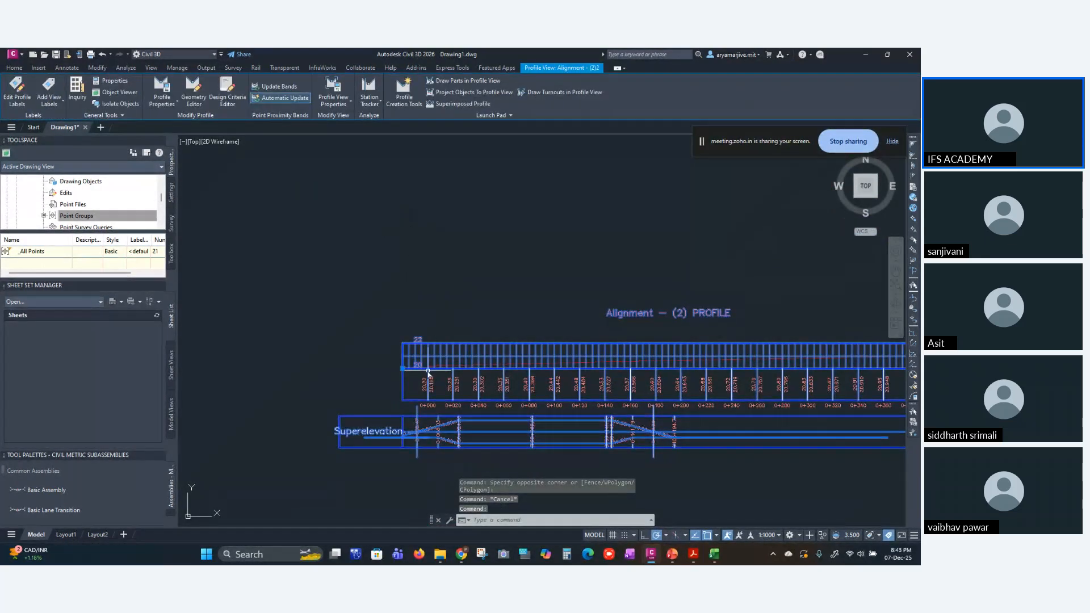
{"action": "scroll", "coordinate": [426, 367], "scroll_direction": "up", "scroll_amount": 8}
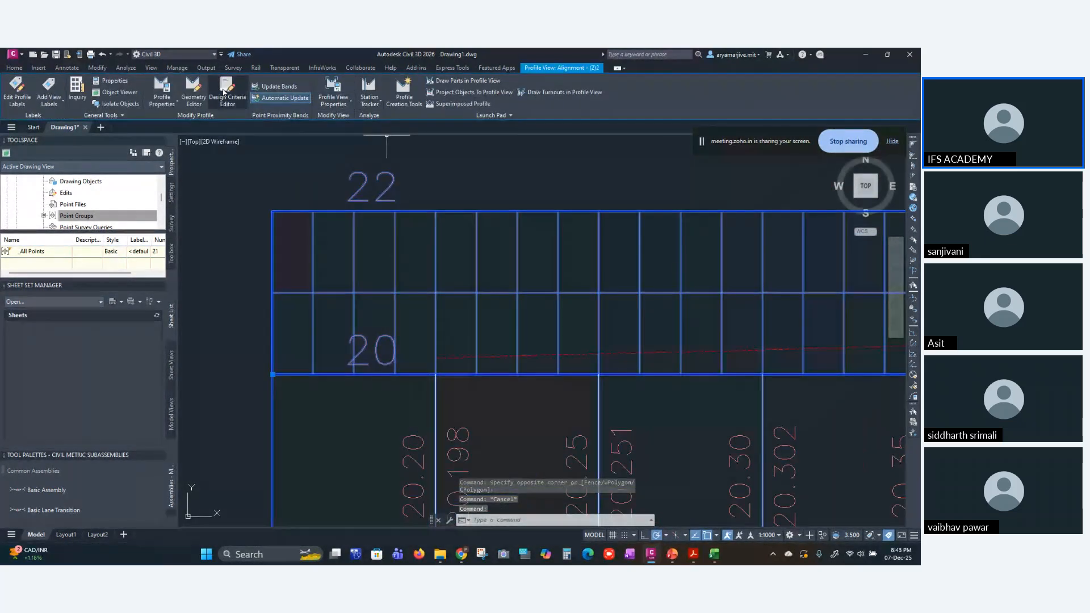
{"action": "left_click", "coordinate": [404, 101]}
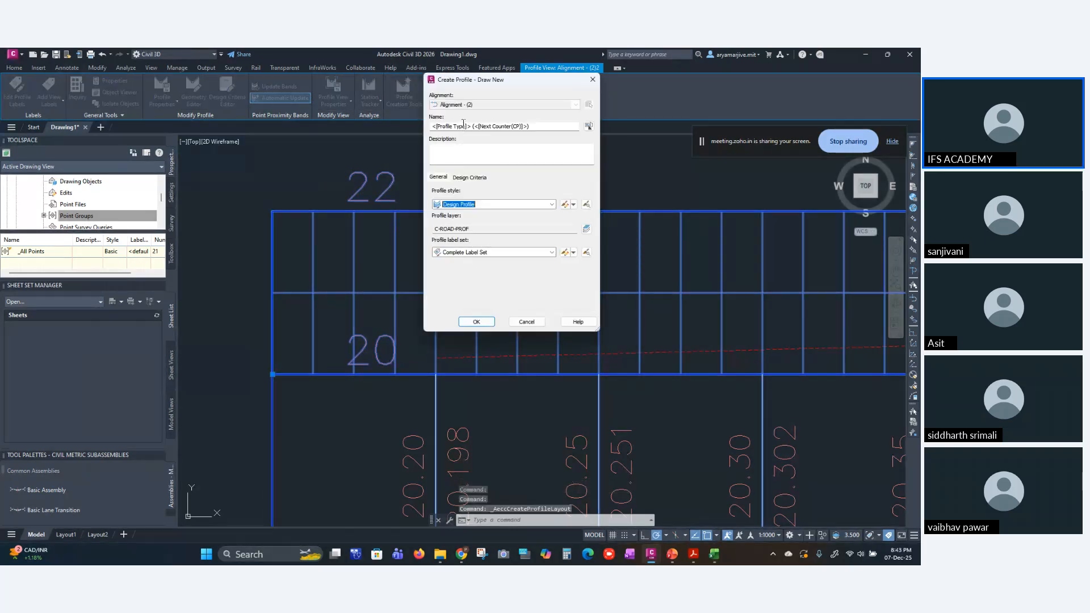
{"action": "left_click", "coordinate": [476, 321]}
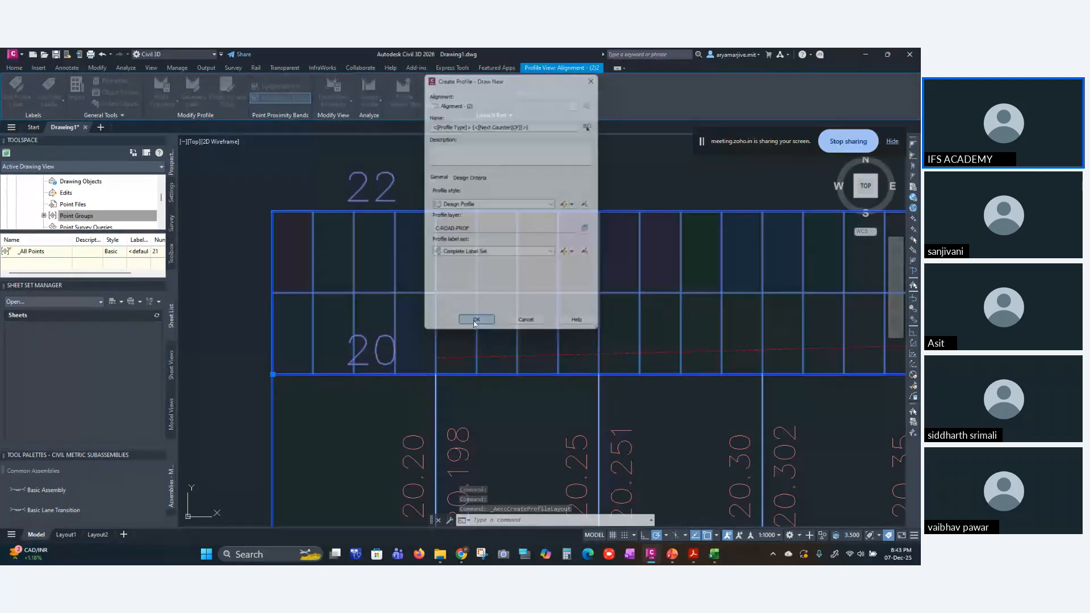
- Draw the design profile as tangents with curves from station 0+000 to the alignment's end, with PVIs at about 0+140 and 0+310
{"action": "left_click", "coordinate": [150, 115]}
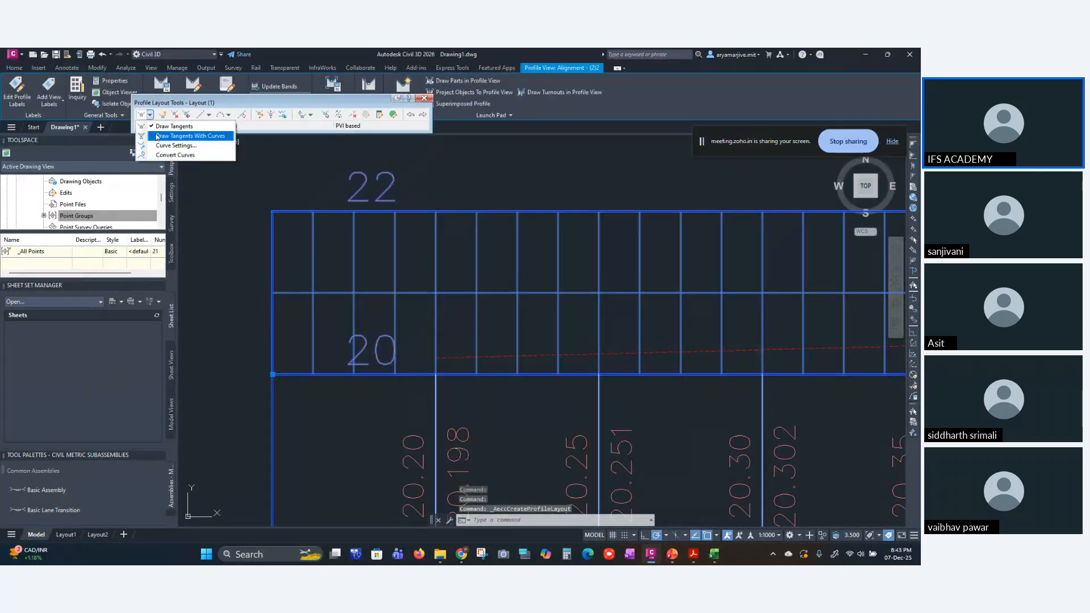
{"action": "left_click", "coordinate": [167, 143]}
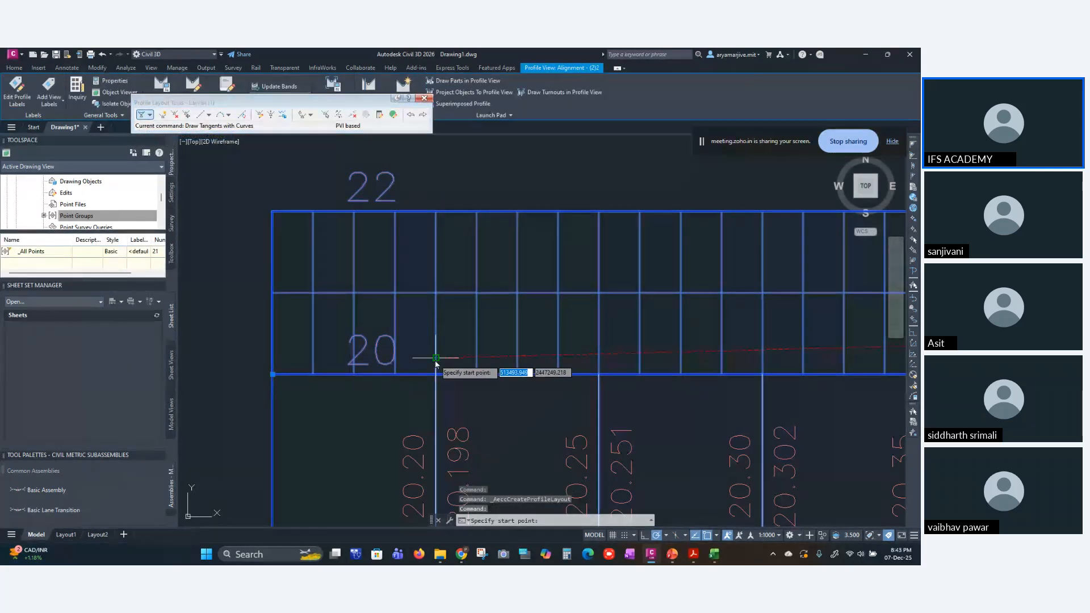
{"action": "scroll", "coordinate": [292, 370], "scroll_direction": "down", "scroll_amount": 4}
{"action": "left_click", "coordinate": [316, 367]}
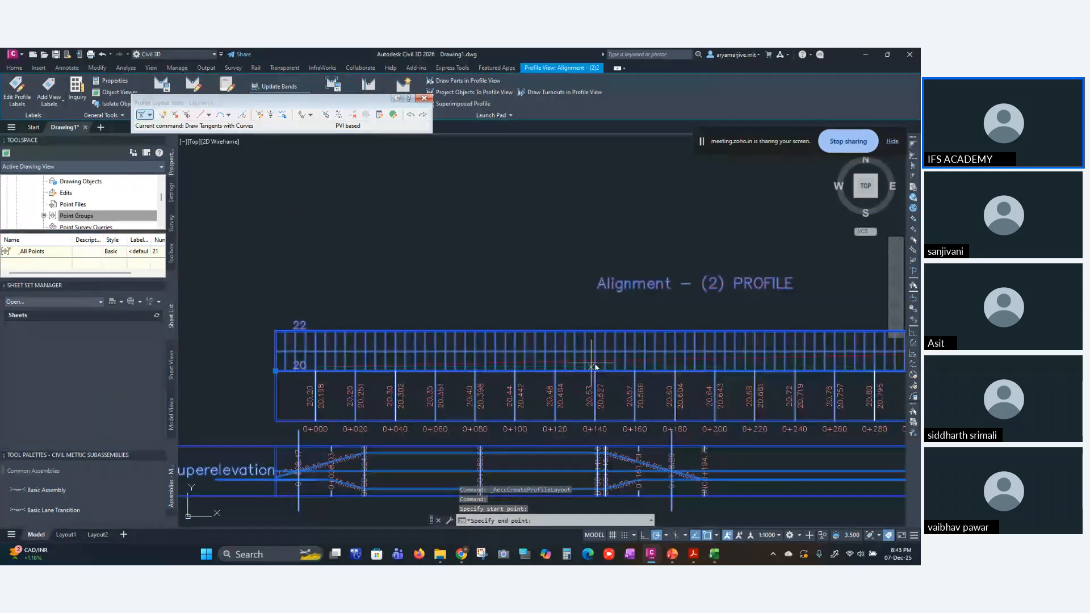
{"action": "left_click", "coordinate": [457, 366]}
{"action": "scroll", "coordinate": [457, 356], "scroll_direction": "down", "scroll_amount": 7}
{"action": "scroll", "coordinate": [457, 356], "scroll_direction": "up", "scroll_amount": 10}
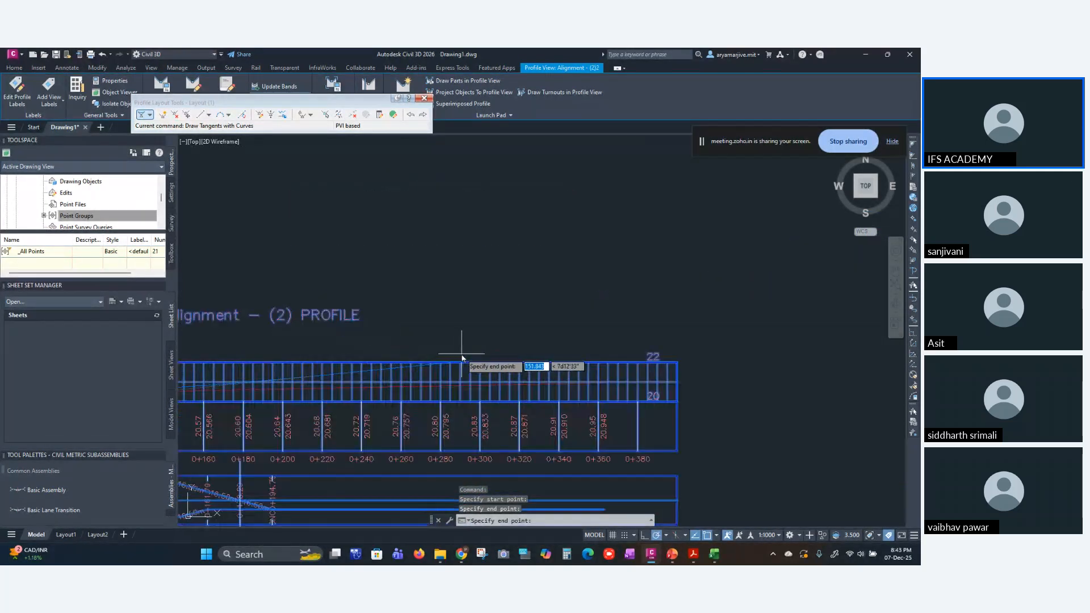
{"action": "left_click", "coordinate": [517, 399]}
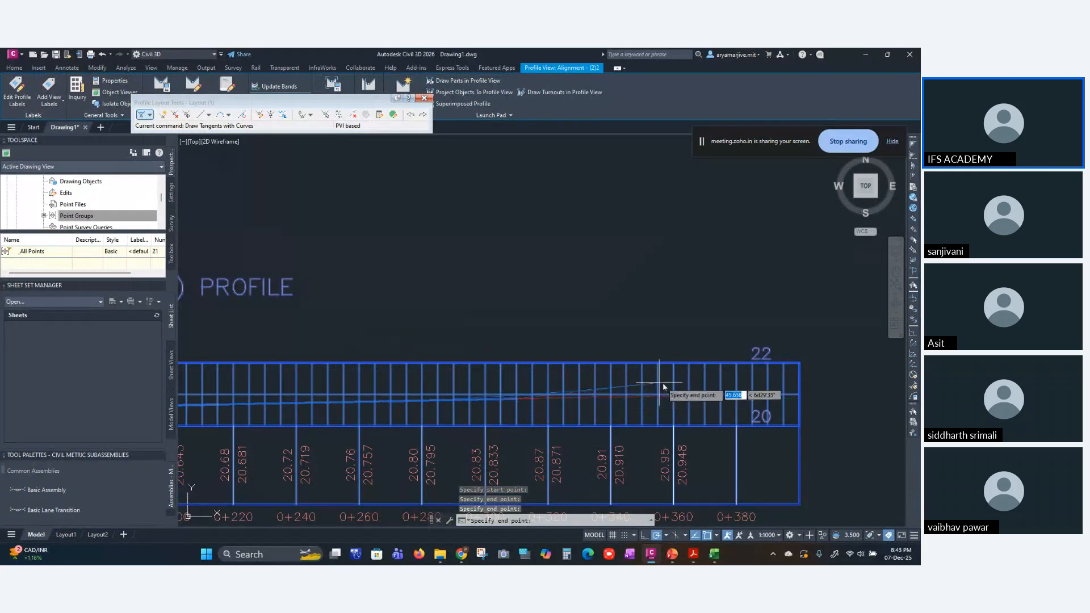
{"action": "left_click", "coordinate": [697, 397]}
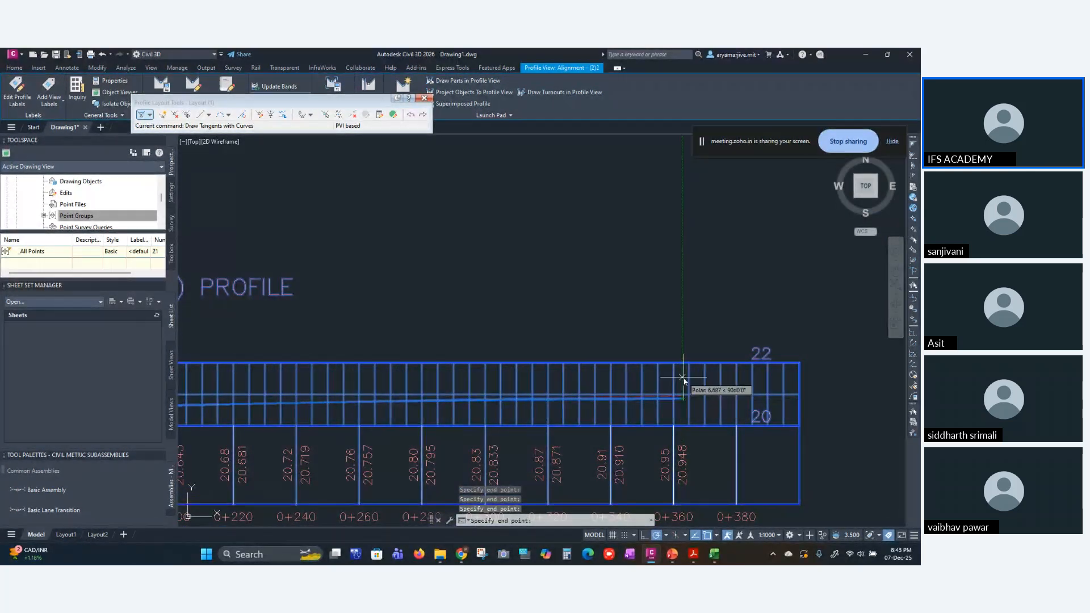
{"action": "left_click", "coordinate": [424, 98]}
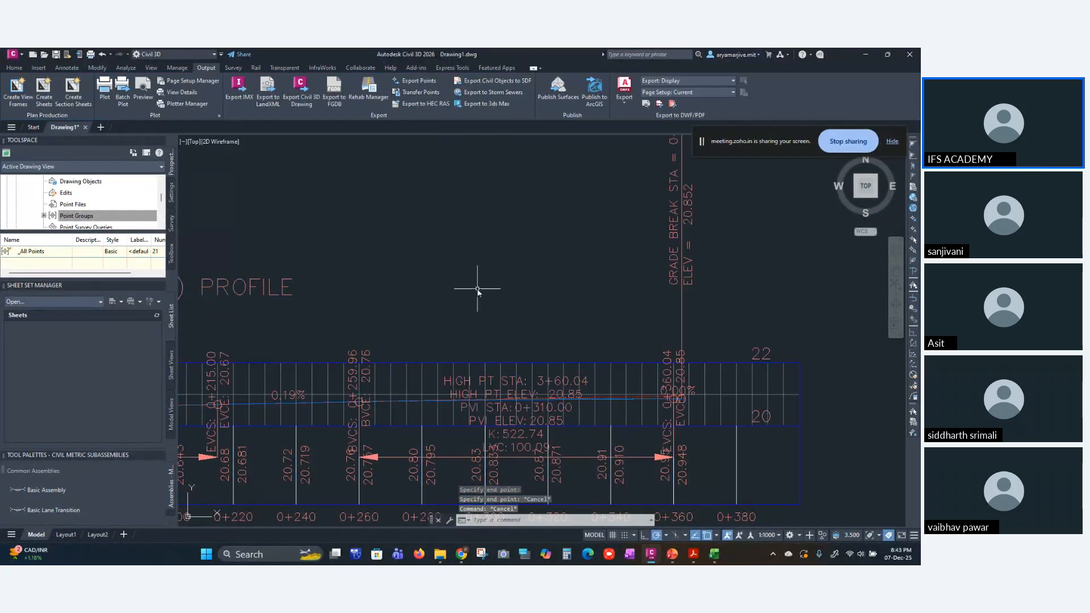
- Create view frames along Alignment - (2) for the automatic station range, keeping the default sheet, match line and profile view settings
{"action": "scroll", "coordinate": [479, 287], "scroll_direction": "down", "scroll_amount": 5}
{"action": "middle_click_drag", "start_coordinate": [441, 309], "coordinate": [734, 300]}
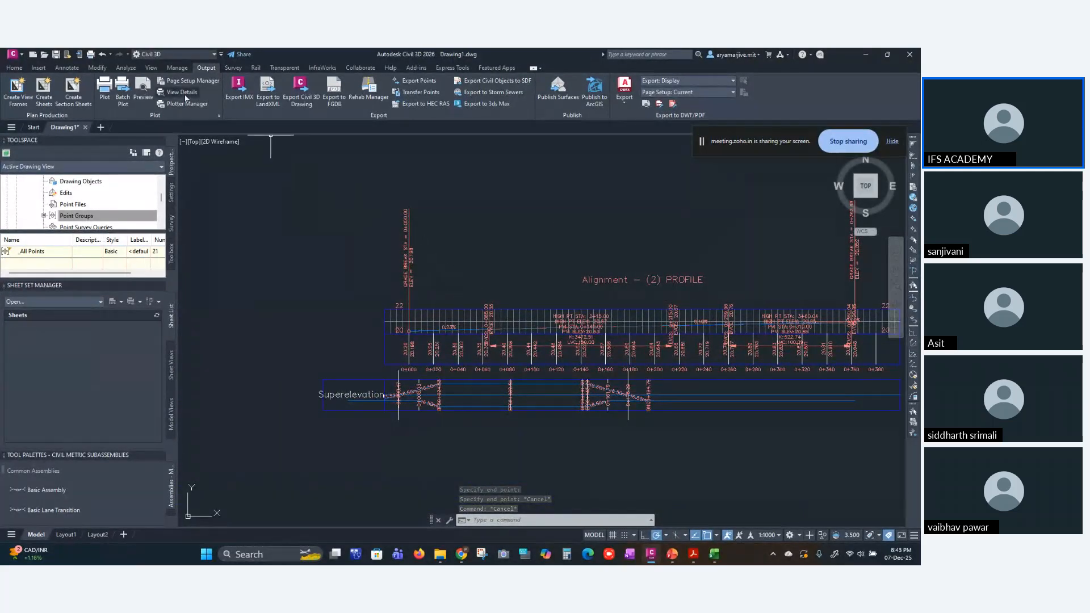
{"action": "left_click", "coordinate": [16, 97]}
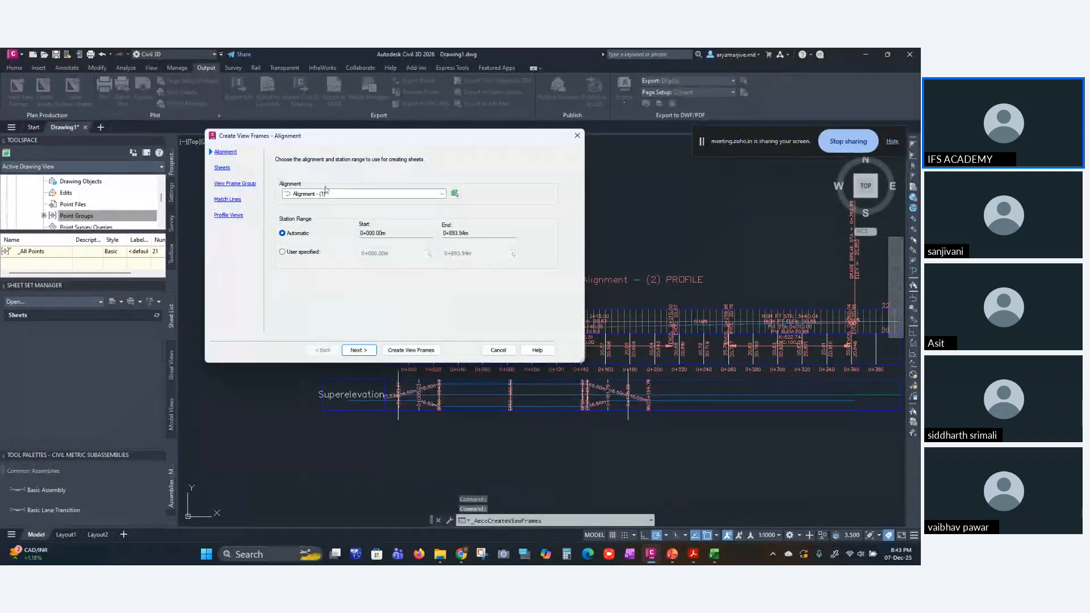
{"action": "left_click", "coordinate": [355, 194]}
{"action": "left_click", "coordinate": [332, 213]}
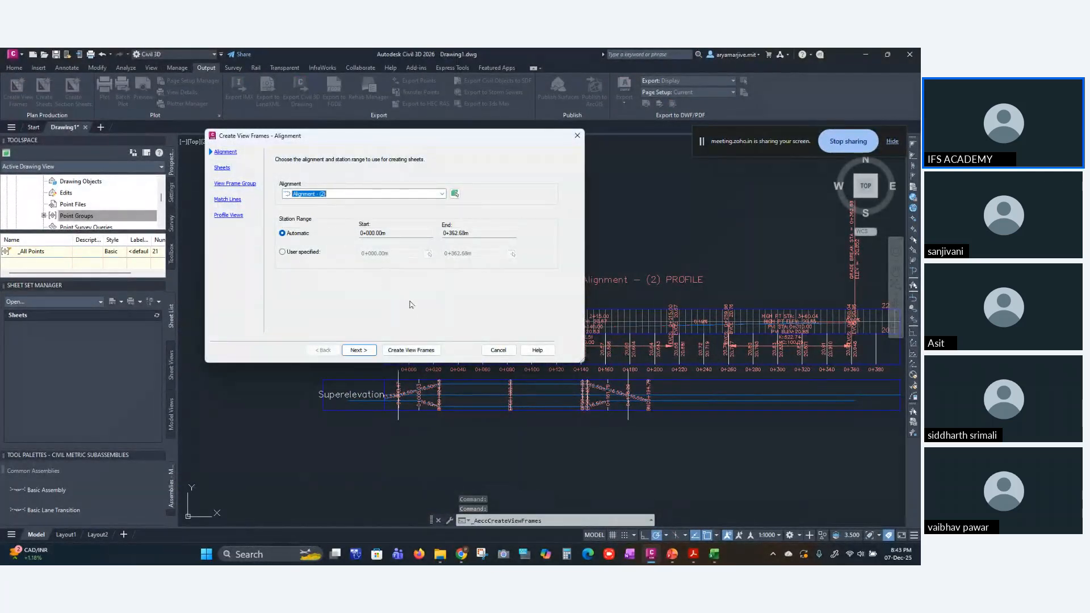
{"action": "left_click", "coordinate": [359, 350]}
{"action": "left_click", "coordinate": [359, 351]}
{"action": "left_click", "coordinate": [359, 350]}
{"action": "left_click", "coordinate": [359, 350]}
{"action": "left_click", "coordinate": [400, 350]}
- Start creating plan and profile sheets for all frames of VFG - Alignment - (2) - (1), with one layout per new drawing and default settings
{"action": "scroll", "coordinate": [400, 357], "scroll_direction": "down", "scroll_amount": 5}
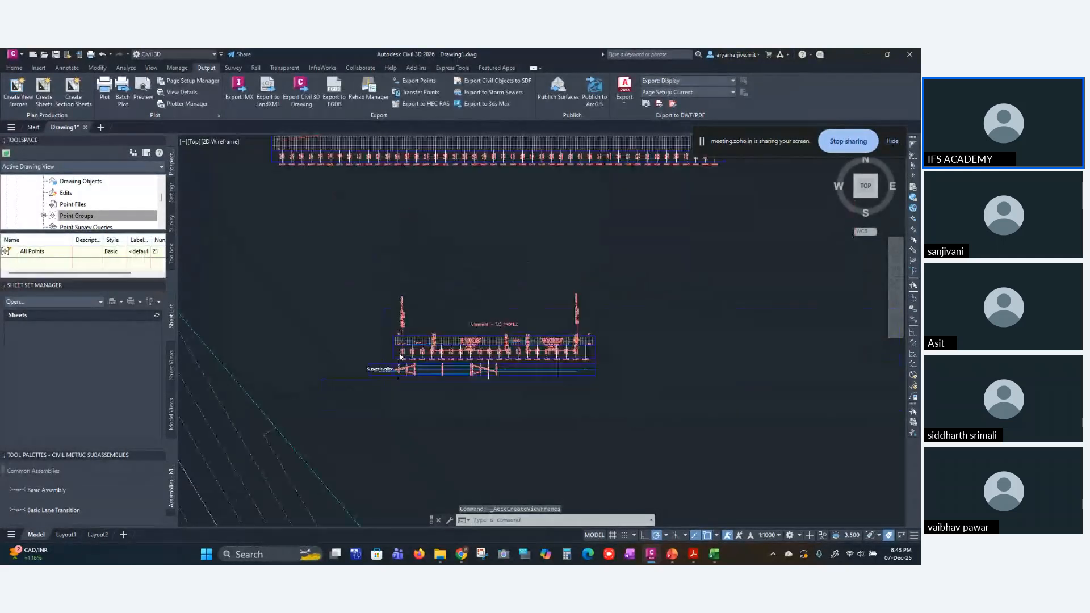
{"action": "middle_click_drag", "start_coordinate": [353, 377], "coordinate": [589, 376]}
{"action": "scroll", "coordinate": [494, 309], "scroll_direction": "up", "scroll_amount": 6}
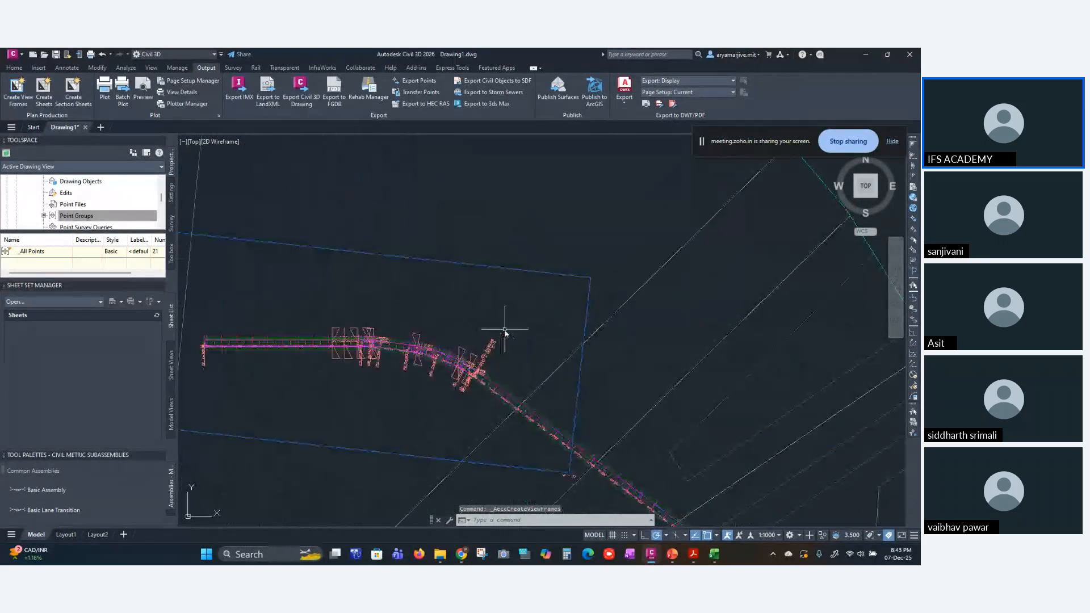
{"action": "scroll", "coordinate": [474, 384], "scroll_direction": "down", "scroll_amount": 2}
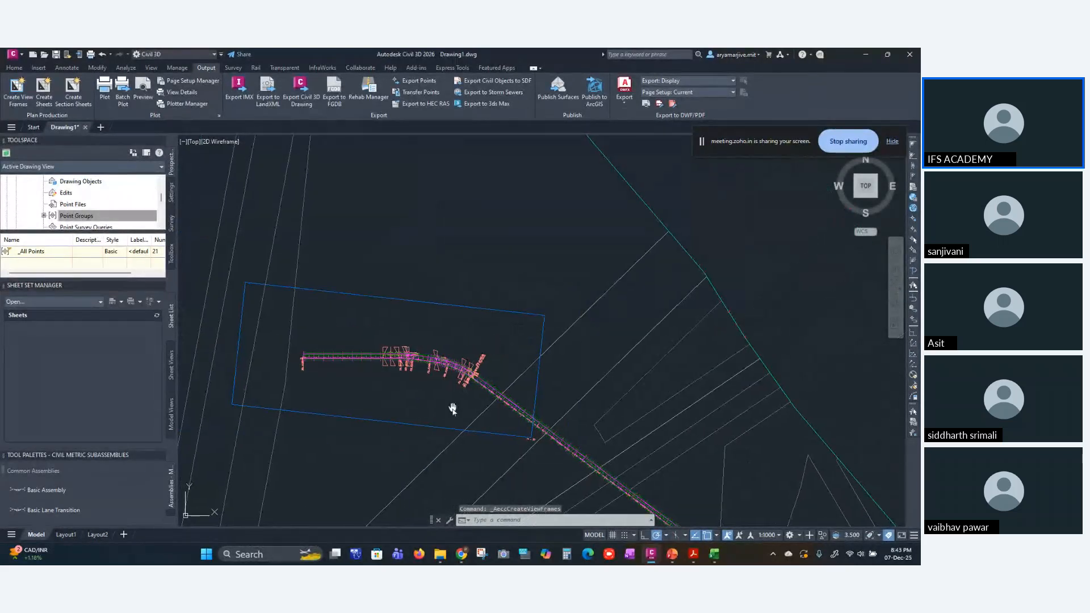
{"action": "middle_click_drag", "start_coordinate": [454, 410], "coordinate": [445, 353]}
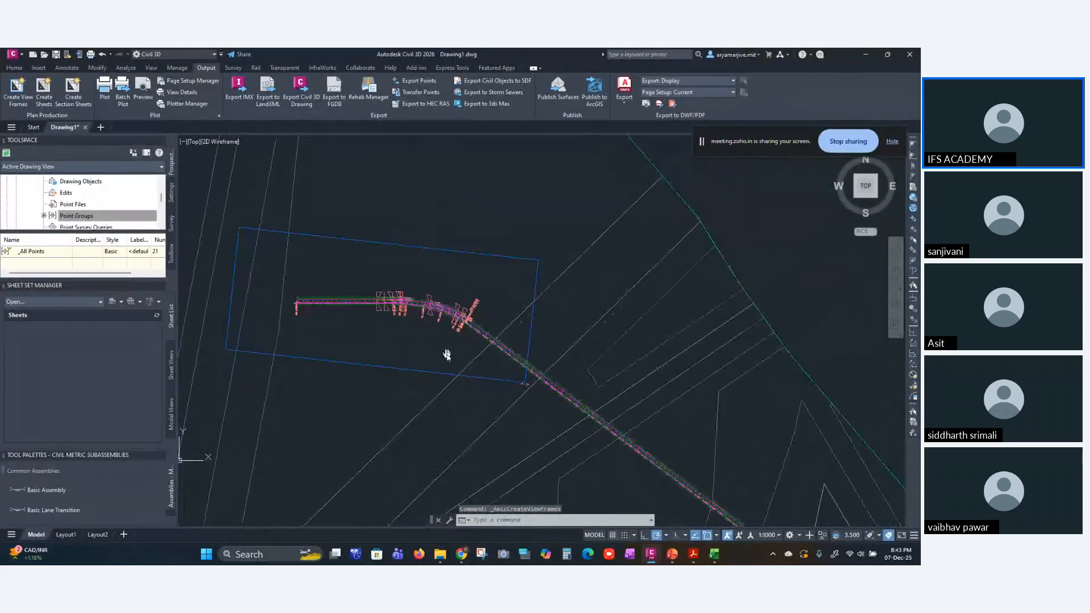
{"action": "left_click", "coordinate": [44, 95]}
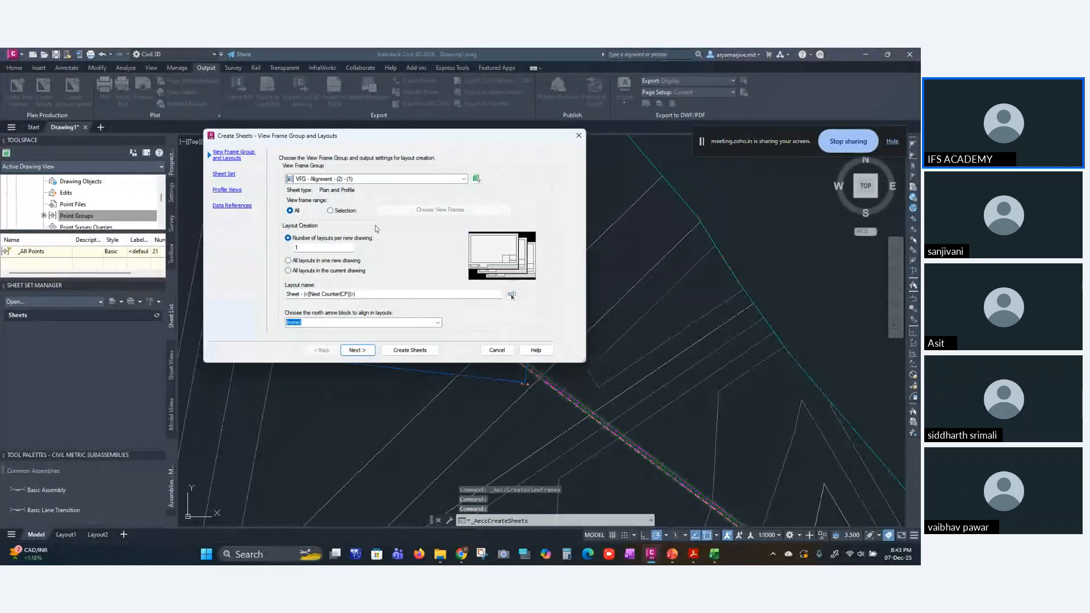
{"action": "left_click", "coordinate": [357, 349]}
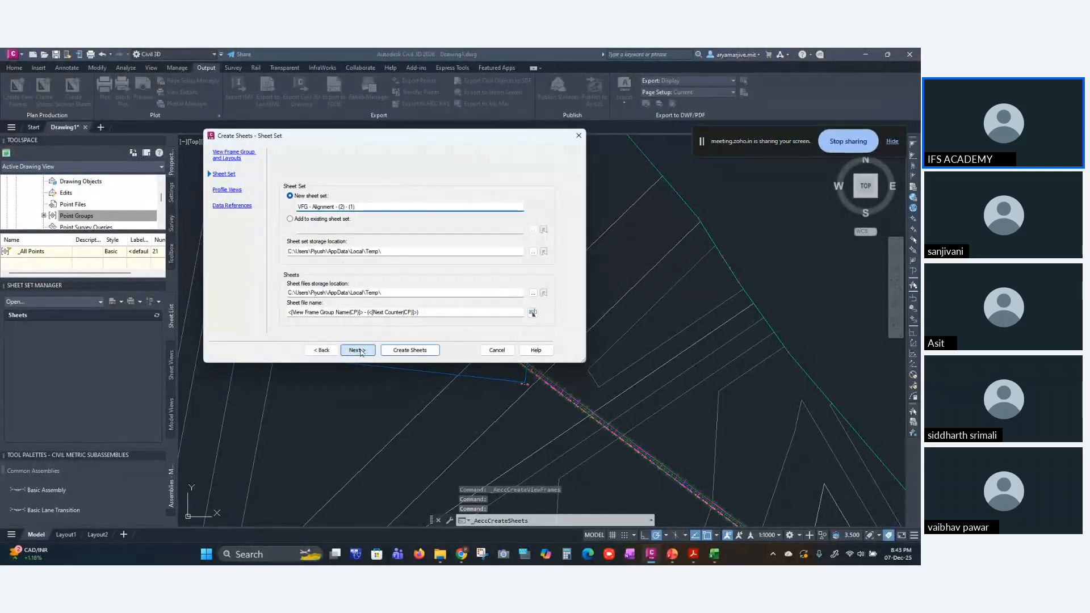
{"action": "left_click", "coordinate": [357, 349]}
{"action": "left_click", "coordinate": [357, 350]}
{"action": "left_click", "coordinate": [405, 353]}
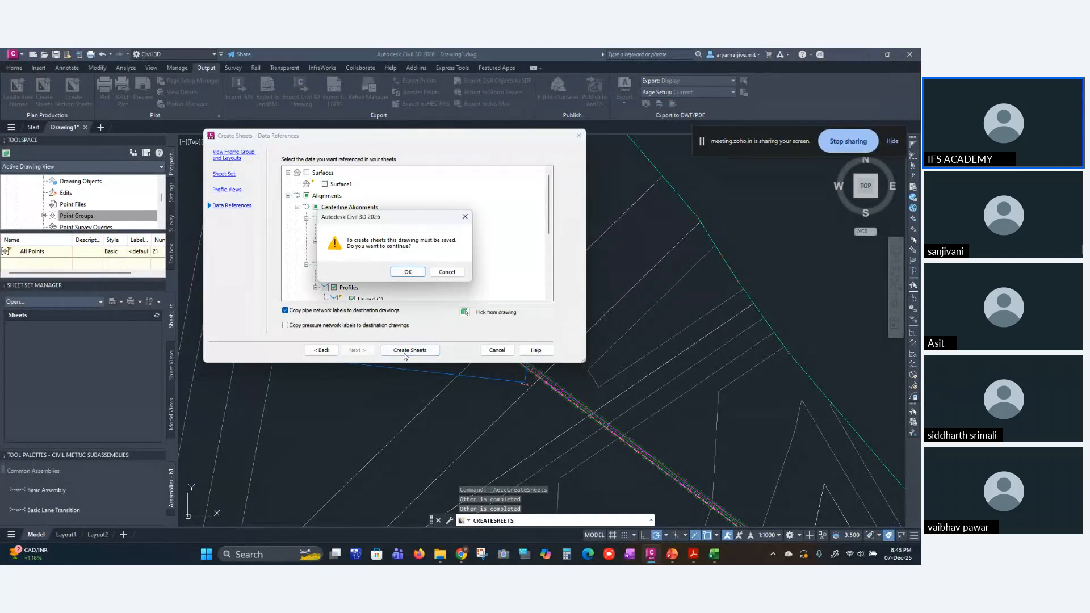
- Agree to save the drawing before sheet creation and save it to the Desktop as Drawing1.dwg
{"action": "left_click", "coordinate": [407, 274]}
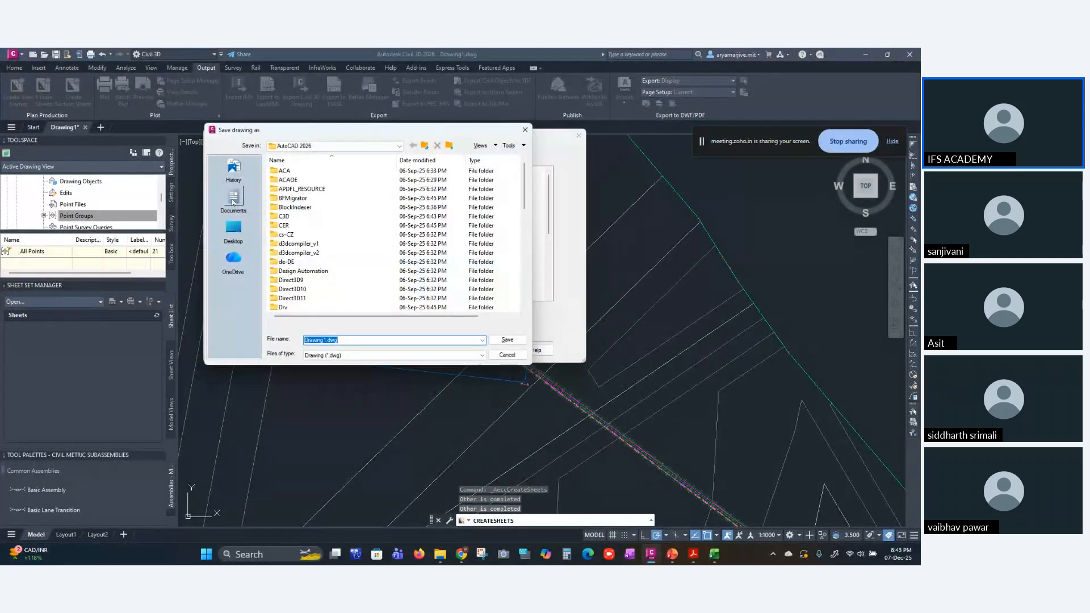
{"action": "left_click", "coordinate": [234, 230]}
{"action": "left_click", "coordinate": [507, 340]}
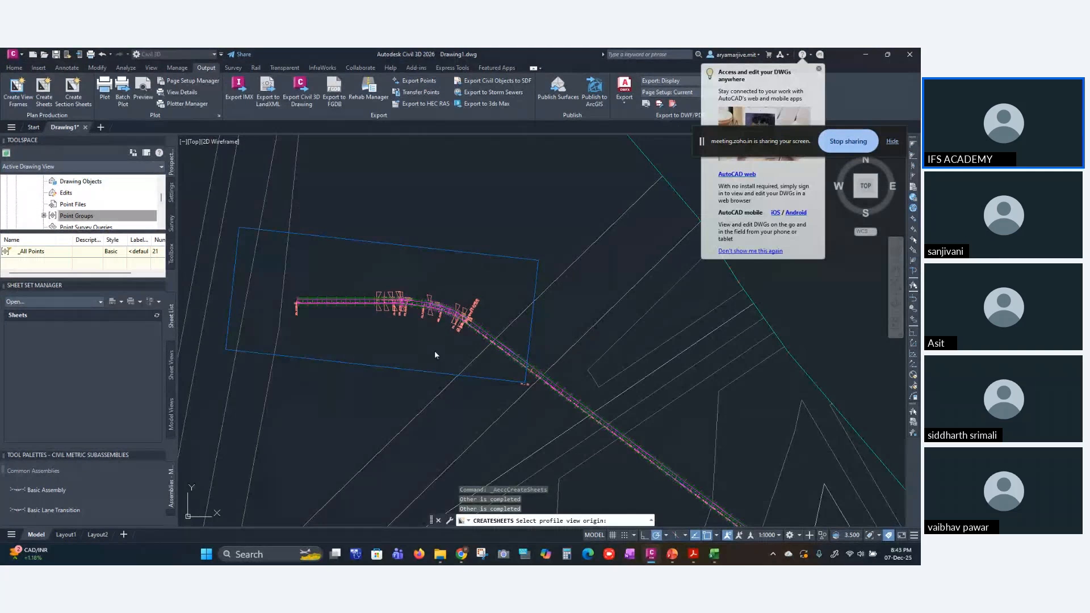
- Place the sheet profile view's origin where station 0+000 meets the base line of the Alignment - (2) profile grid, and dismiss the event list
{"action": "scroll", "coordinate": [716, 443], "scroll_direction": "up", "scroll_amount": 5}
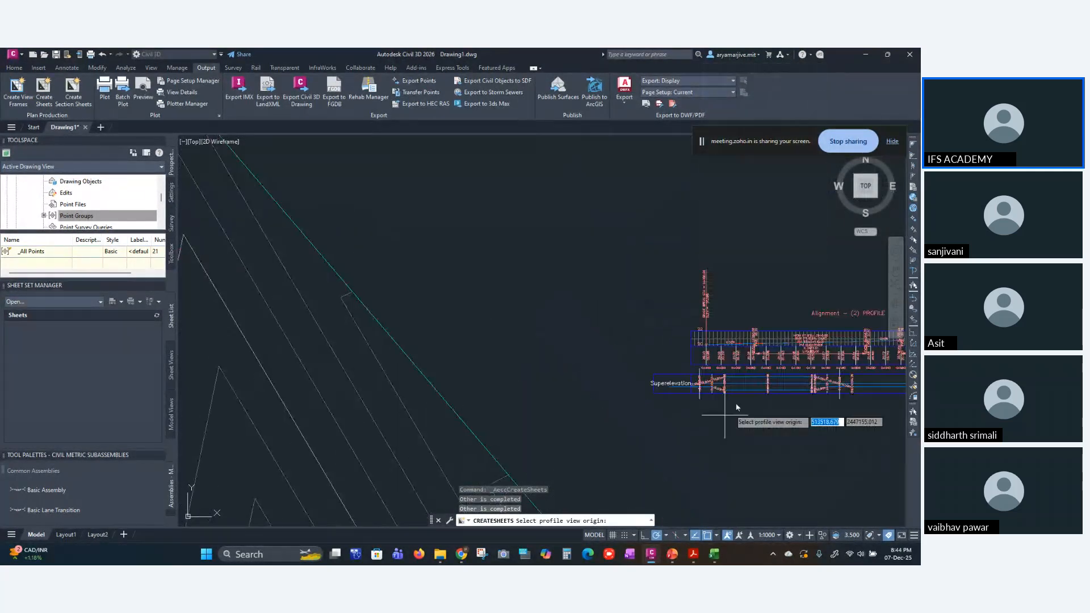
{"action": "scroll", "coordinate": [687, 382], "scroll_direction": "up", "scroll_amount": 5}
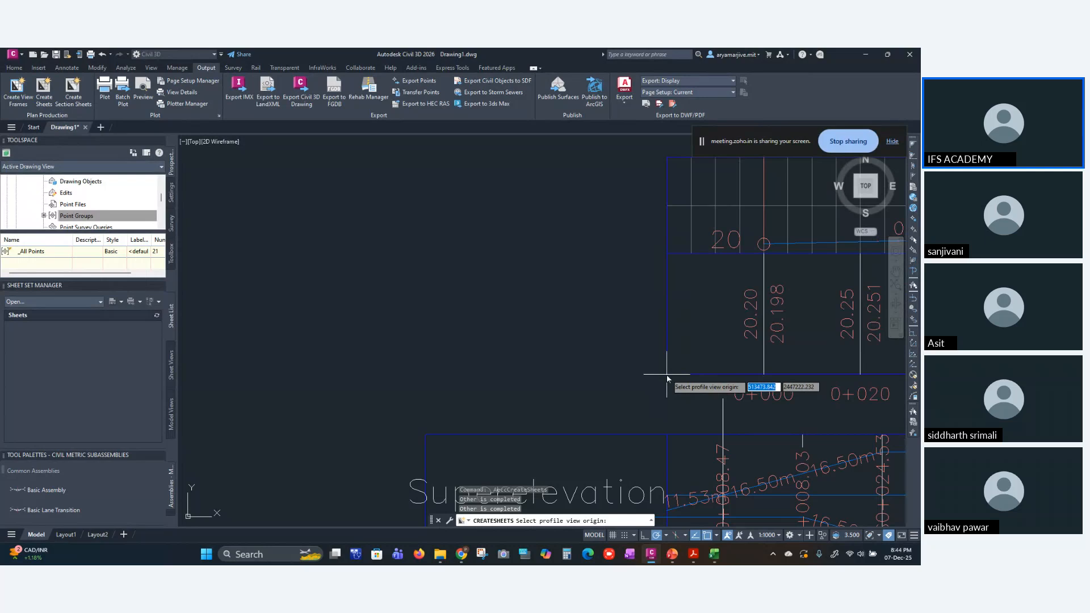
{"action": "scroll", "coordinate": [668, 377], "scroll_direction": "down", "scroll_amount": 3}
{"action": "scroll", "coordinate": [763, 349], "scroll_direction": "up", "scroll_amount": 3}
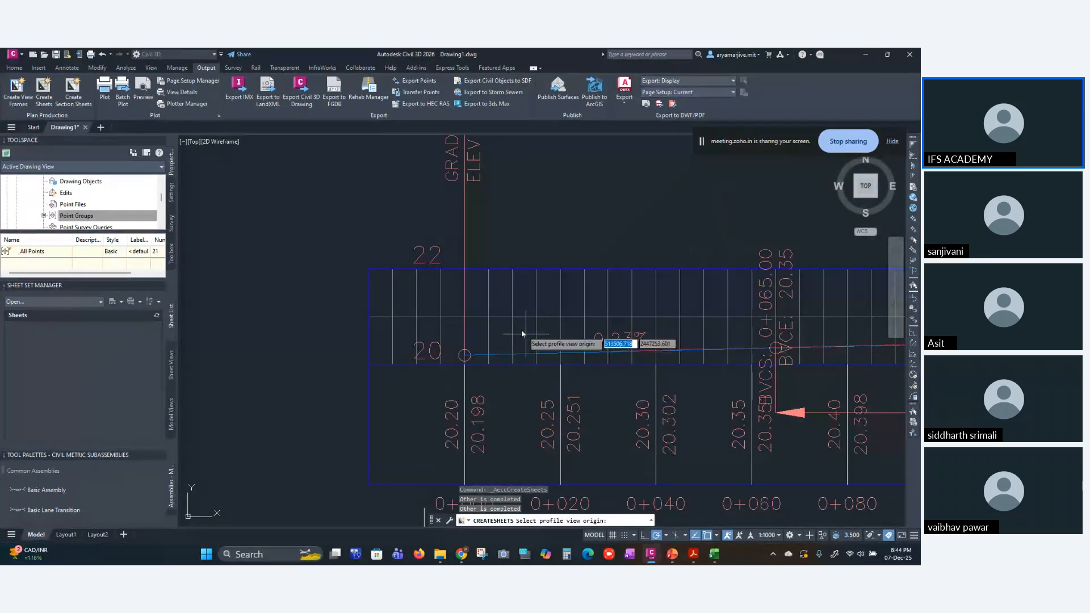
{"action": "scroll", "coordinate": [476, 364], "scroll_direction": "up", "scroll_amount": 5}
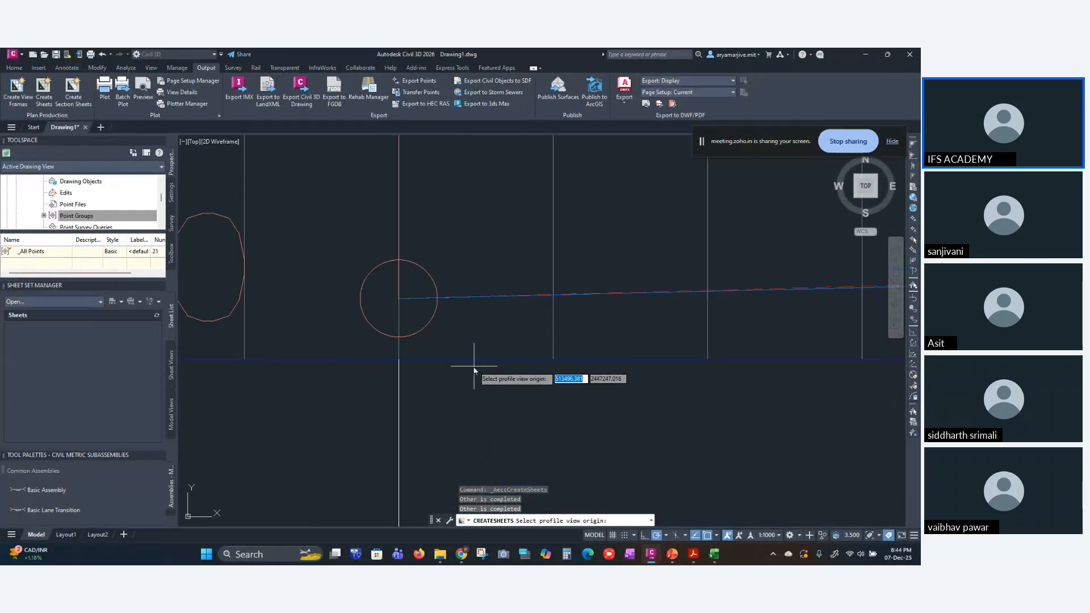
{"action": "left_click", "coordinate": [398, 360]}
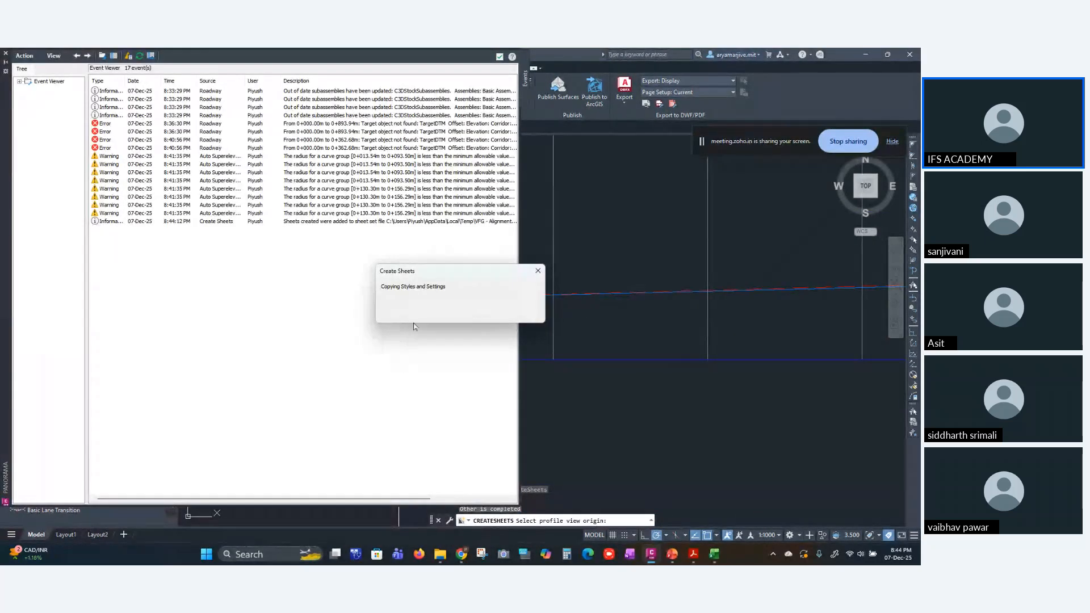
{"action": "left_click", "coordinate": [499, 56]}
- Open Sheet - (1) of the VFG - Alignment - (2) - (1) sheet set and examine its plan and profile viewports
{"action": "scroll", "coordinate": [510, 236], "scroll_direction": "down", "scroll_amount": 3}
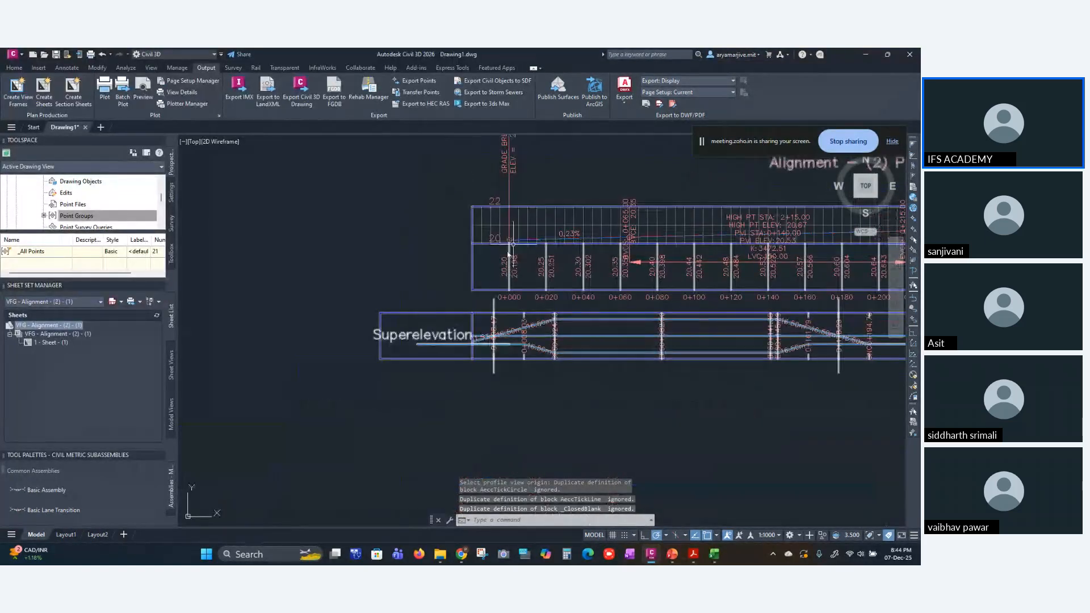
{"action": "mouse_move", "coordinate": [404, 351]}
{"action": "middle_mouse_down"}
{"action": "mouse_move", "coordinate": [641, 373]}
{"action": "mouse_move", "coordinate": [684, 392]}
{"action": "middle_mouse_up"}
{"action": "middle_click_drag", "start_coordinate": [394, 264], "coordinate": [667, 388]}
{"action": "scroll", "coordinate": [563, 337], "scroll_direction": "up", "scroll_amount": 5}
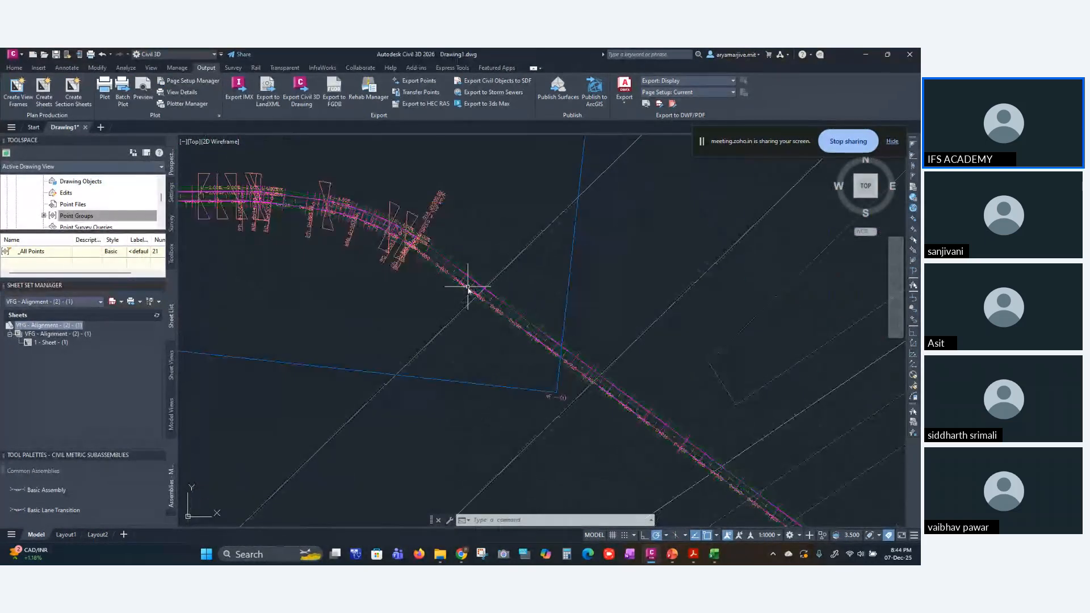
{"action": "double_click", "coordinate": [62, 342]}
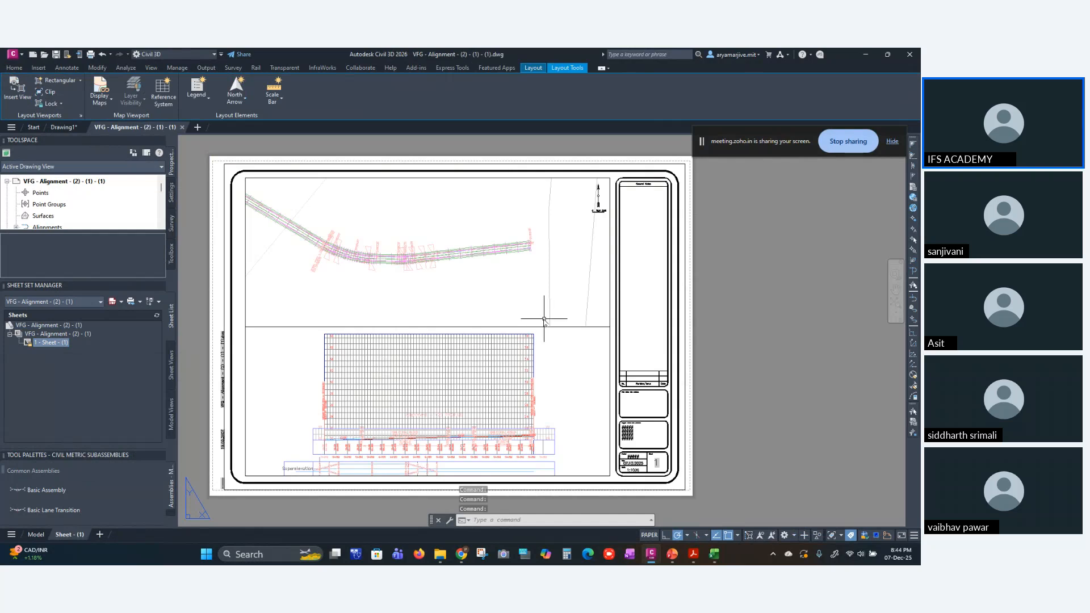
{"action": "scroll", "coordinate": [394, 394], "scroll_direction": "up", "scroll_amount": 4}
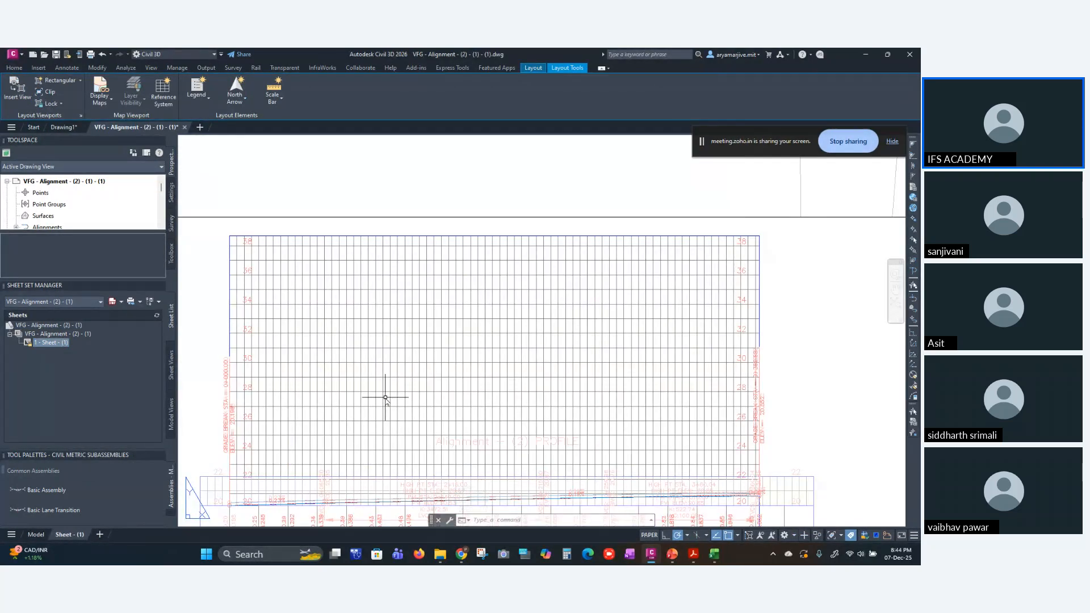
{"action": "scroll", "coordinate": [386, 398], "scroll_direction": "down", "scroll_amount": 4}
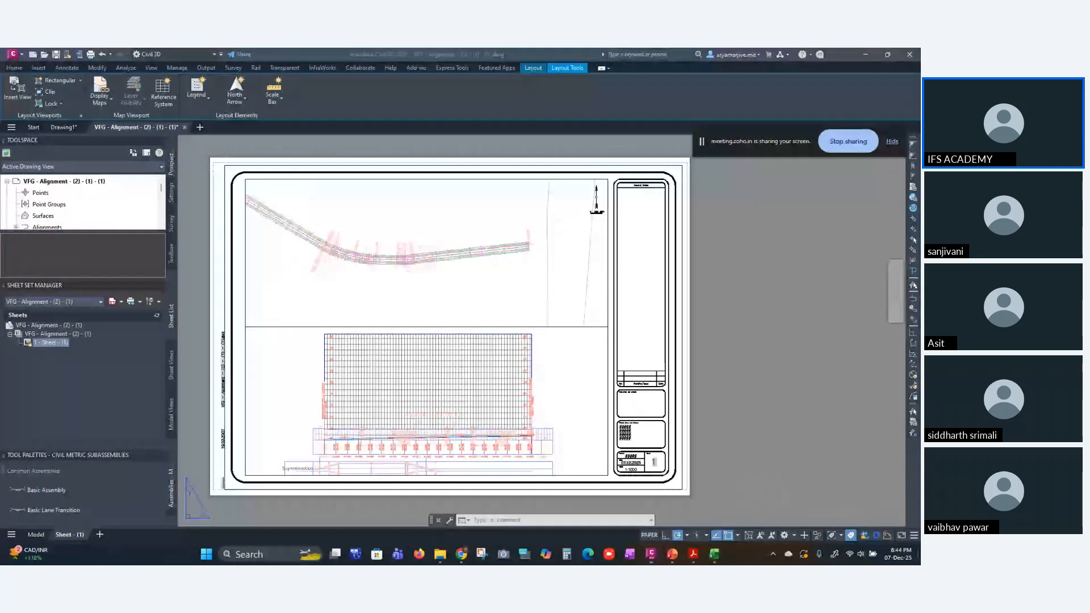
- Switch to the Windows desktop, where the drawing was saved
{"action": "left_click", "coordinate": [919, 556]}
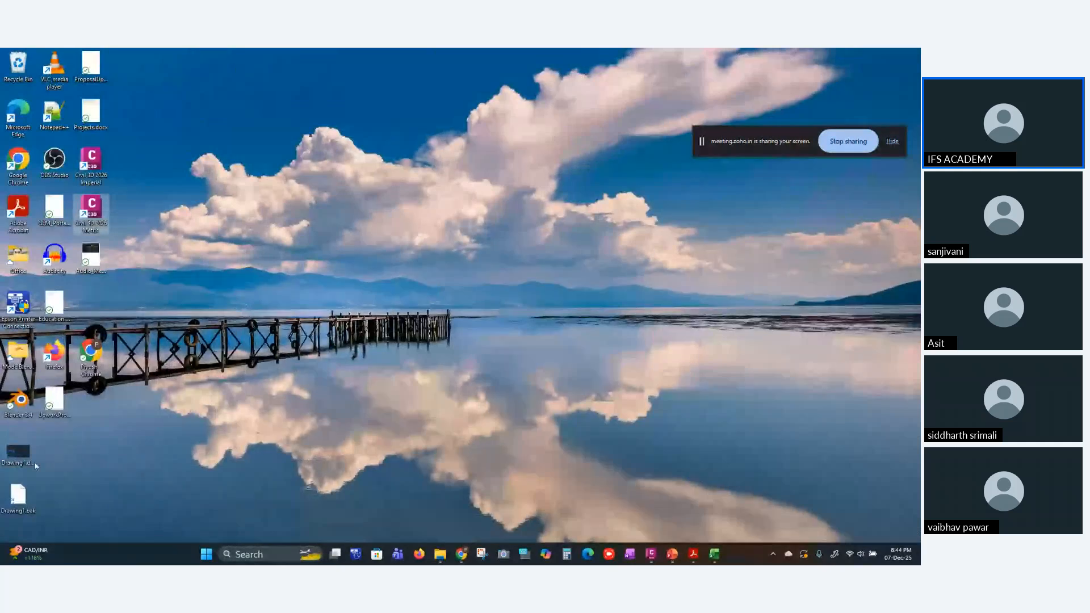
{"action": "left_click", "coordinate": [919, 556]}
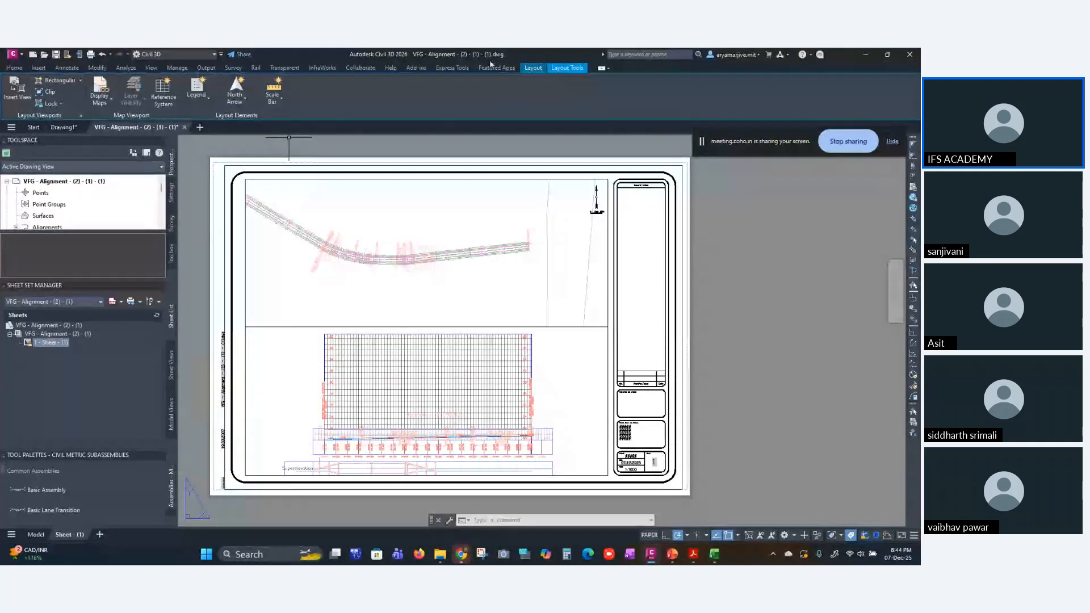
{"action": "left_click", "coordinate": [38, 68]}
{"action": "left_click", "coordinate": [15, 67]}
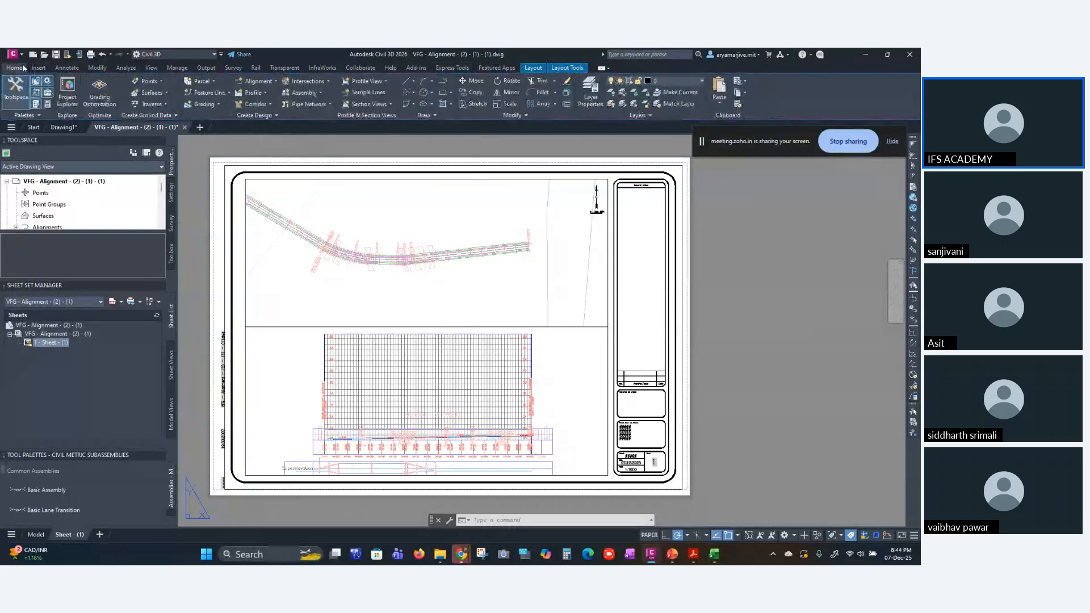
{"action": "left_click", "coordinate": [40, 68]}
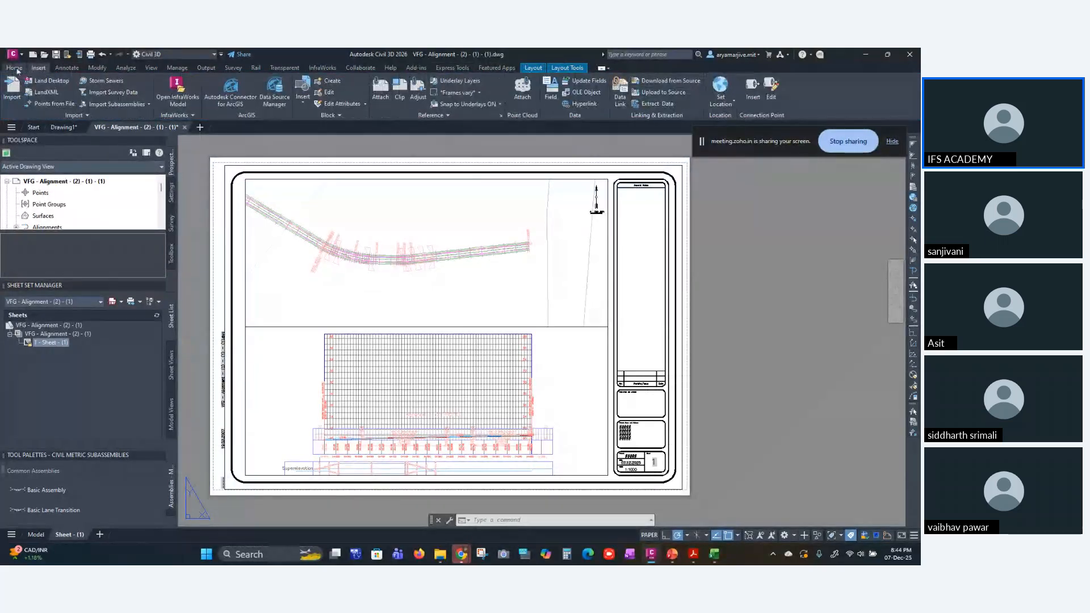
{"action": "left_click", "coordinate": [16, 68]}
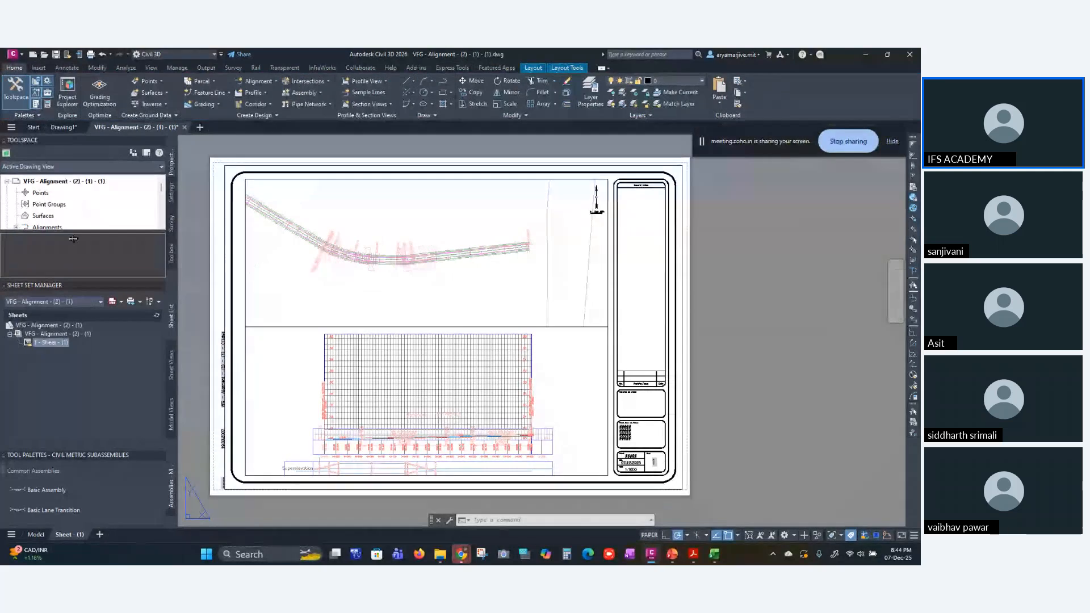
{"action": "mouse_move", "coordinate": [454, 554]}
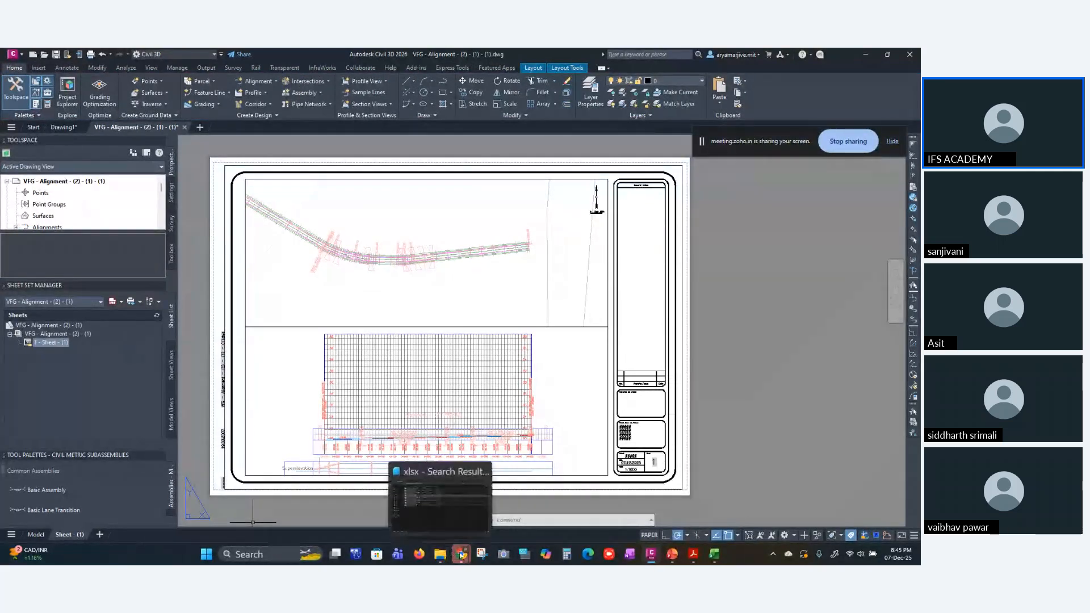
{"action": "left_click", "coordinate": [435, 518]}
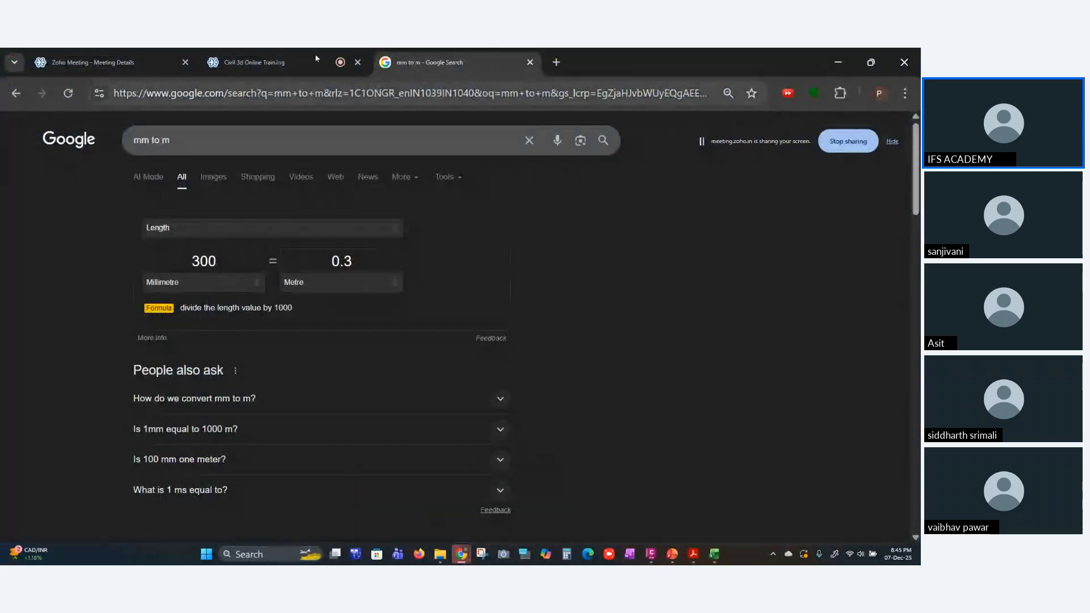
{"action": "key", "text": "ctrl+shift+Tab"}
- Switch to the Rigid_Pavement Design PDF in Acrobat and review it from the fatigue damage analysis back to the section 3.1 material specifications
{"action": "mouse_move", "coordinate": [702, 555]}
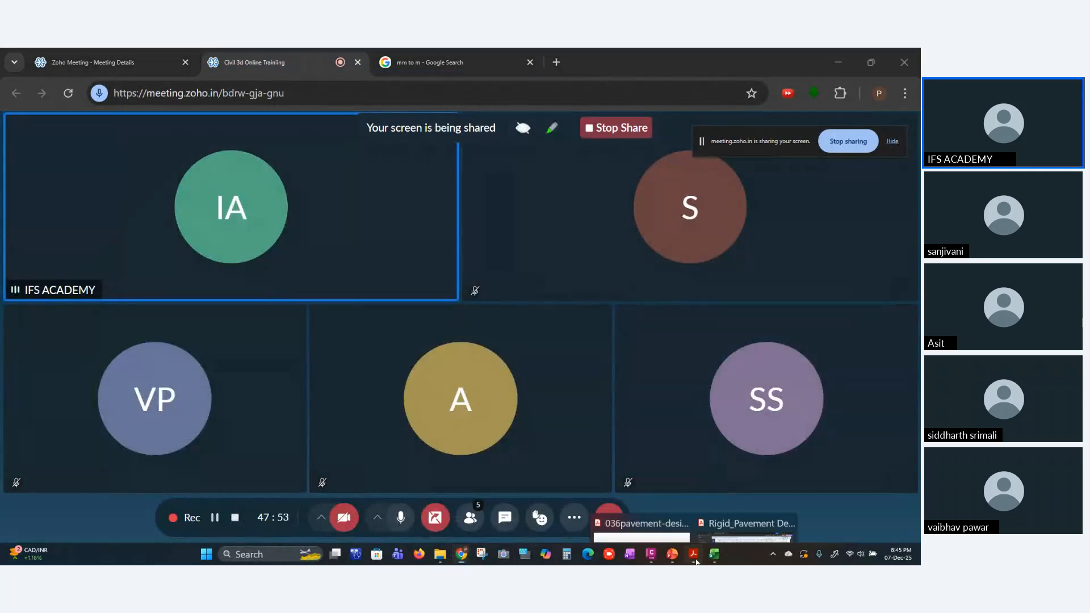
{"action": "left_click", "coordinate": [743, 528]}
{"action": "scroll", "coordinate": [572, 339], "scroll_direction": "up", "scroll_amount": 3}
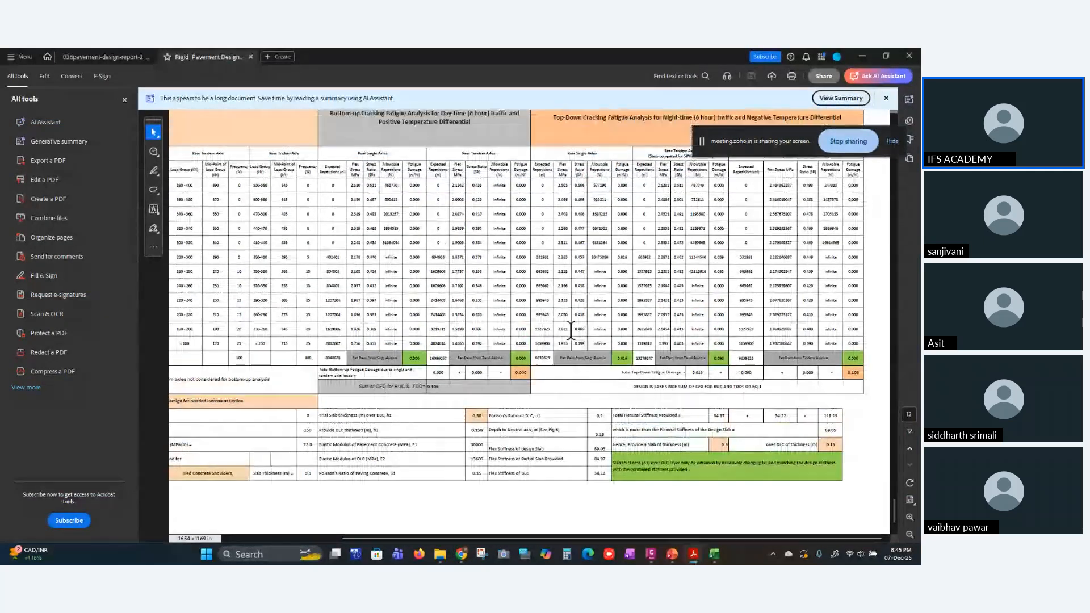
{"action": "scroll", "coordinate": [569, 330], "scroll_direction": "up", "scroll_amount": 13}
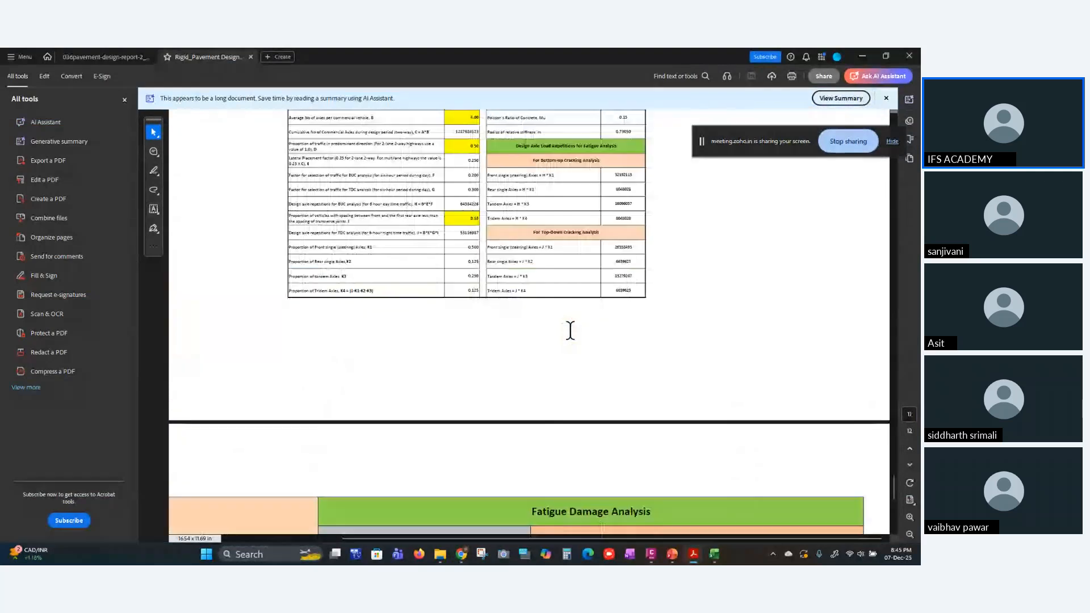
{"action": "scroll", "coordinate": [570, 328], "scroll_direction": "up", "scroll_amount": 18}
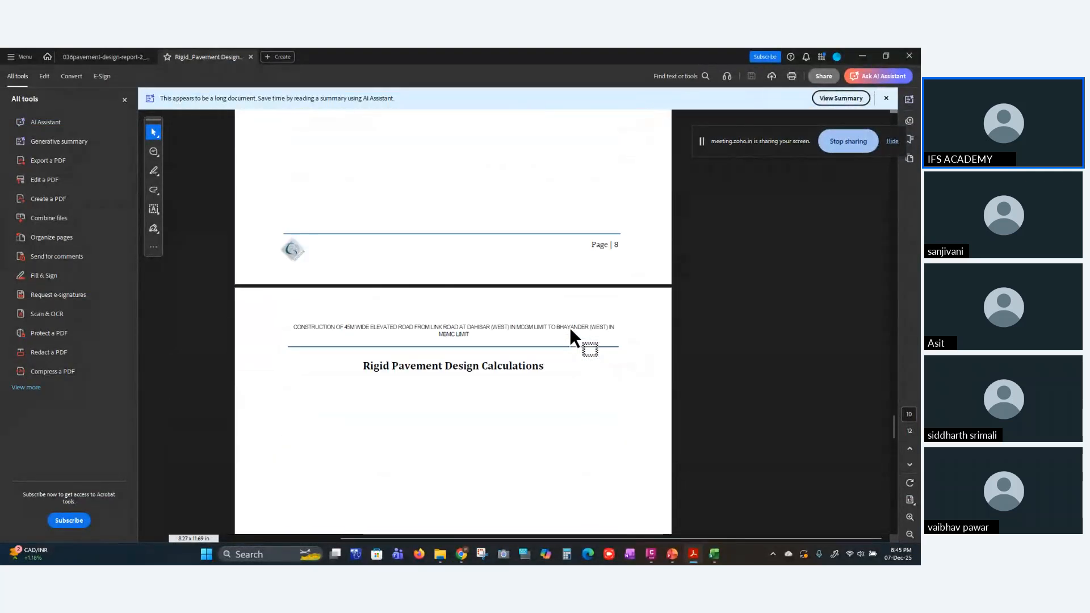
{"action": "scroll", "coordinate": [570, 329], "scroll_direction": "up", "scroll_amount": 5}
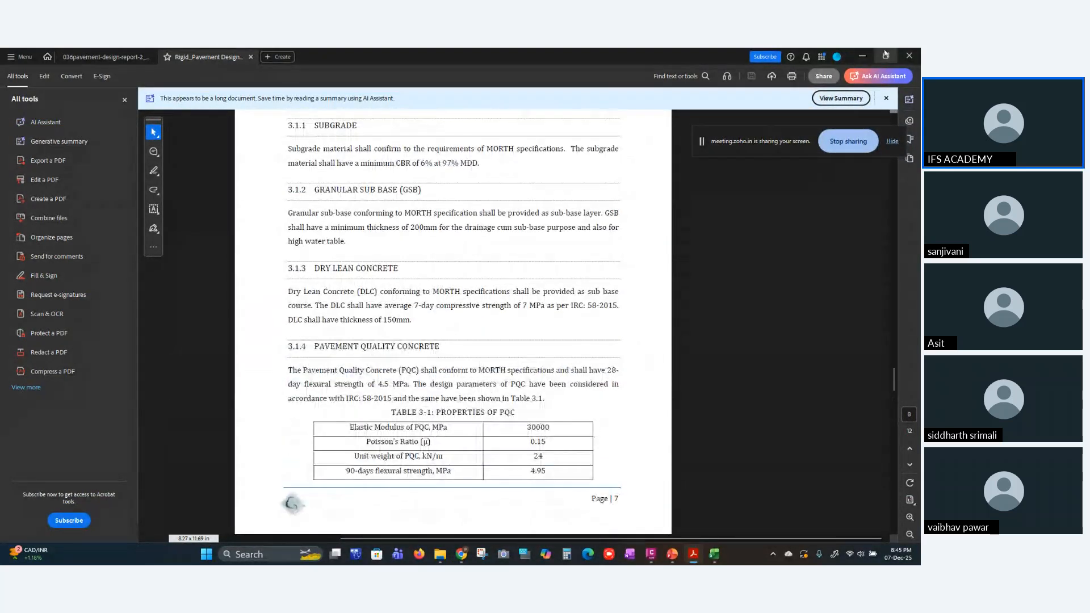
- Switch to File Explorer, leave the xlsx search and open the PavementOnly folder inside ProjectsOffice > IRC_MORTH
{"action": "left_click", "coordinate": [441, 554]}
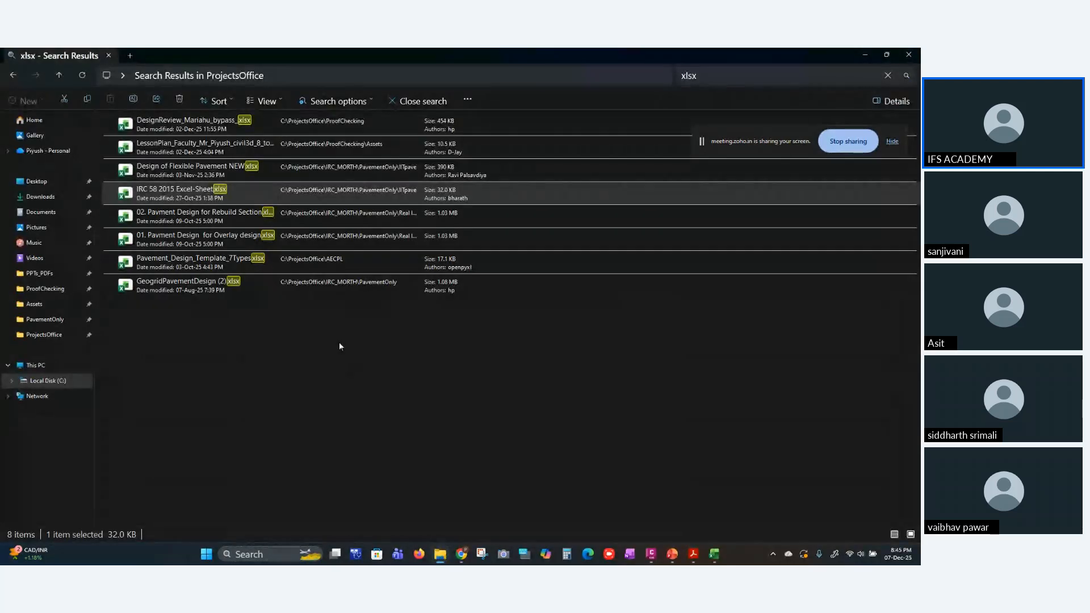
{"action": "left_click", "coordinate": [15, 75]}
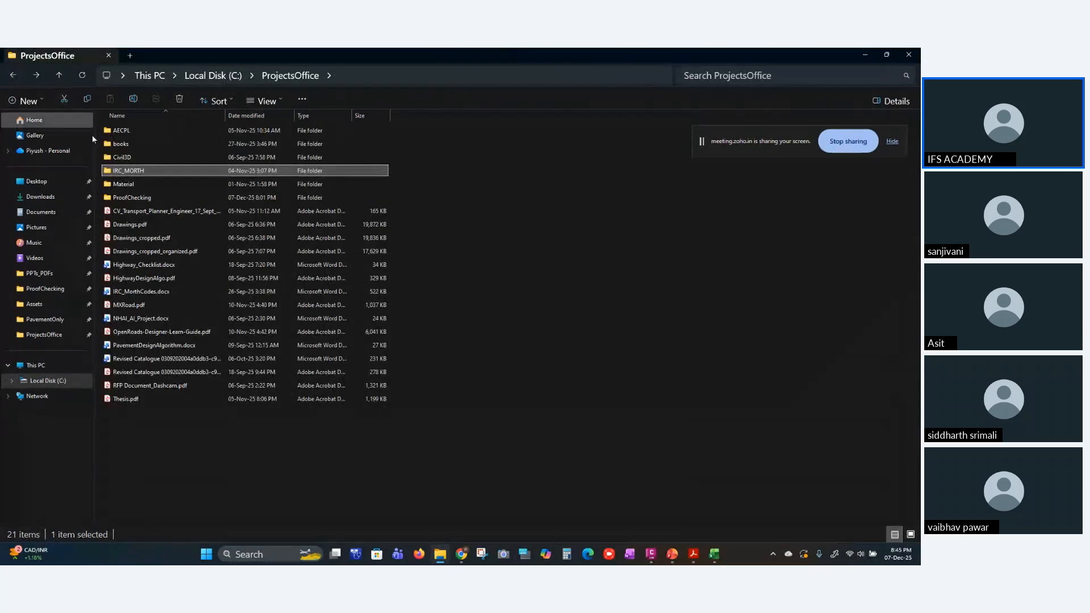
{"action": "double_click", "coordinate": [129, 197]}
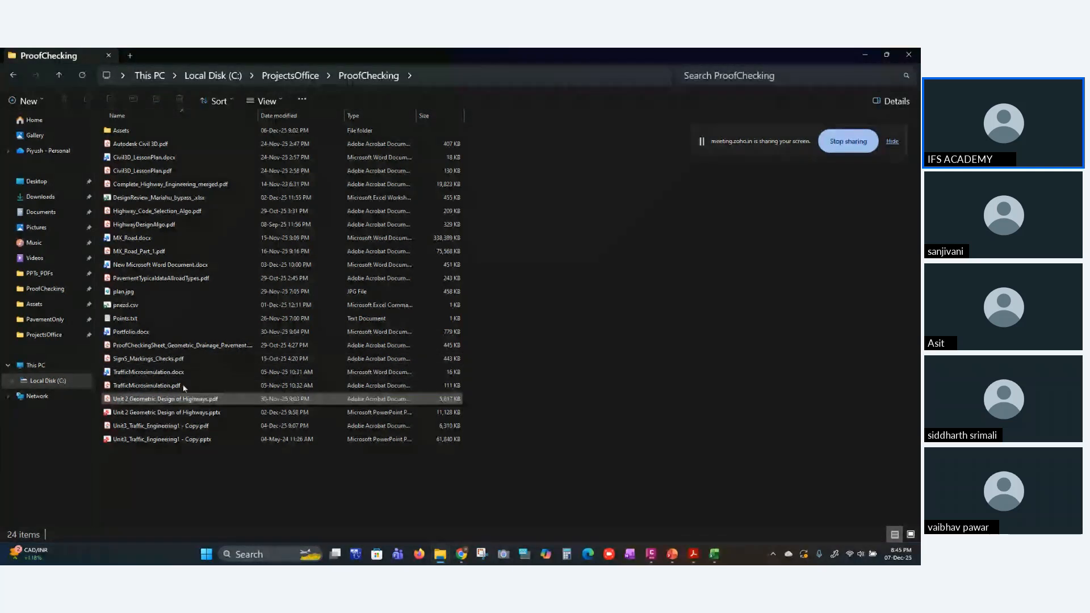
{"action": "left_click", "coordinate": [290, 75]}
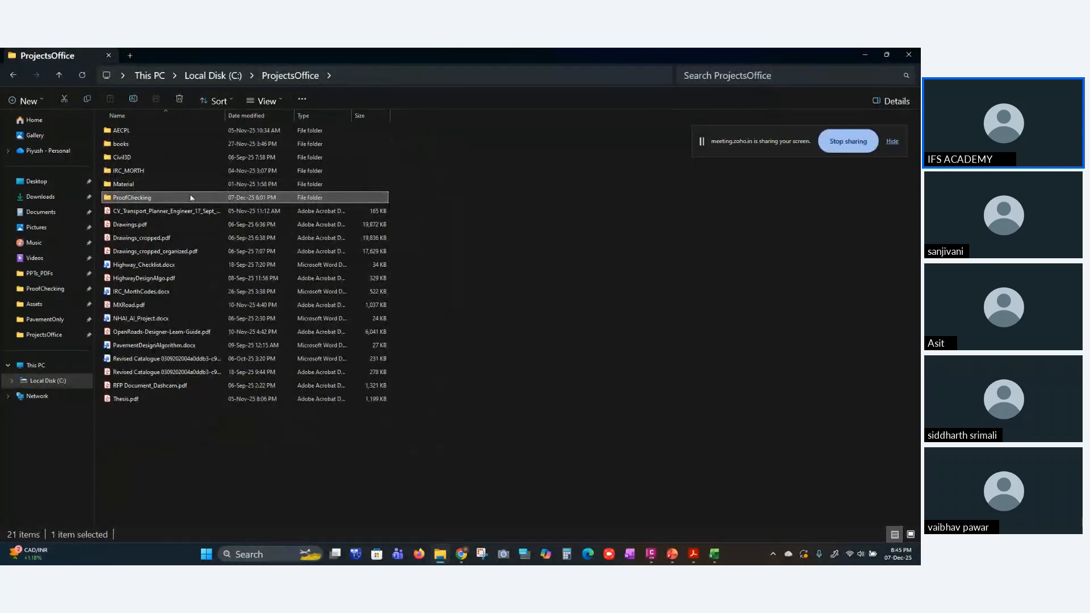
{"action": "double_click", "coordinate": [159, 170]}
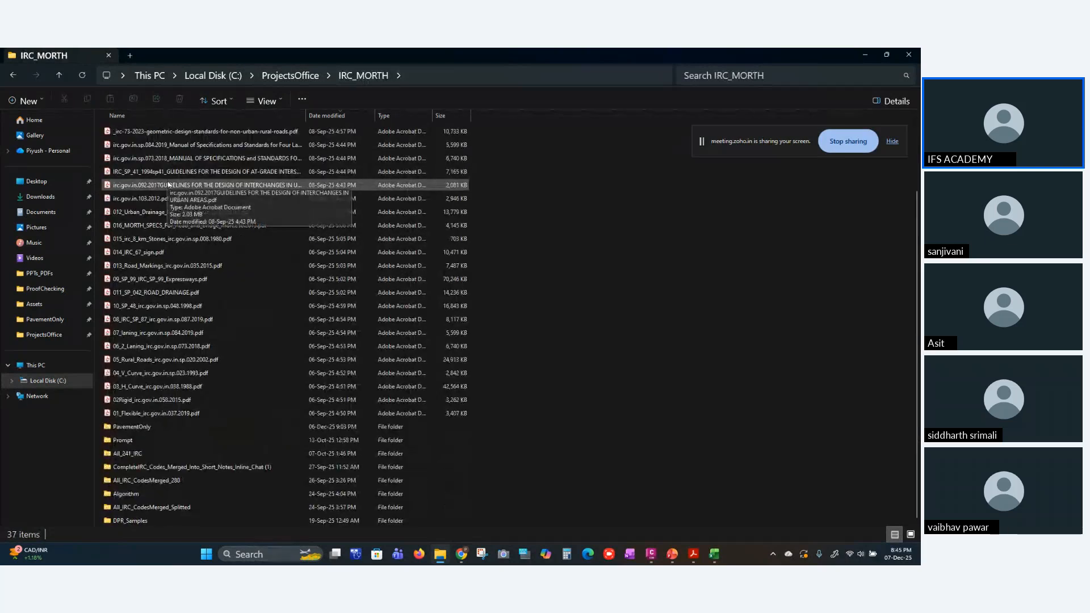
{"action": "double_click", "coordinate": [142, 426]}
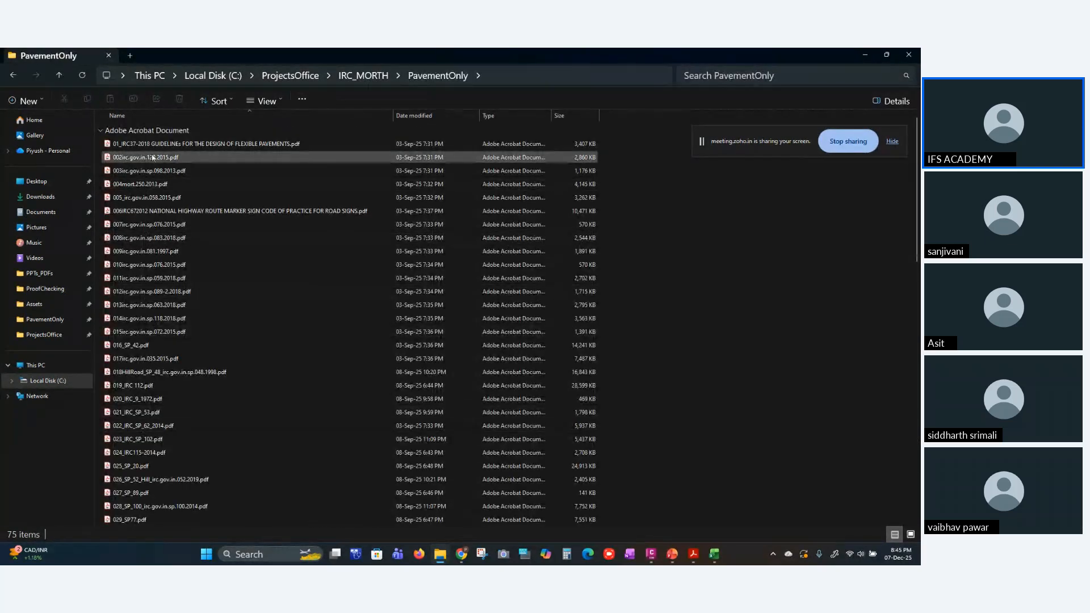
- Find and open 036pavement-design-report-2_OCRed.pdf in the PavementOnly folder and view its contents list and cover page
{"action": "scroll", "coordinate": [182, 346], "scroll_direction": "down", "scroll_amount": 15}
{"action": "scroll", "coordinate": [167, 328], "scroll_direction": "down", "scroll_amount": 4}
{"action": "scroll", "coordinate": [167, 340], "scroll_direction": "up", "scroll_amount": 8}
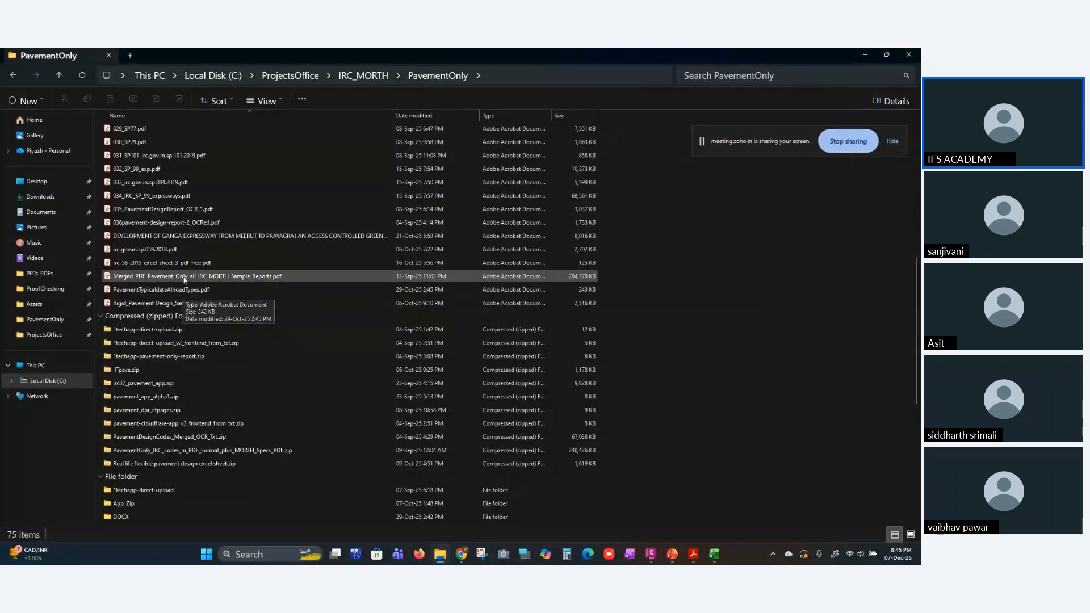
{"action": "left_click", "coordinate": [187, 223]}
{"action": "double_click", "coordinate": [188, 222]}
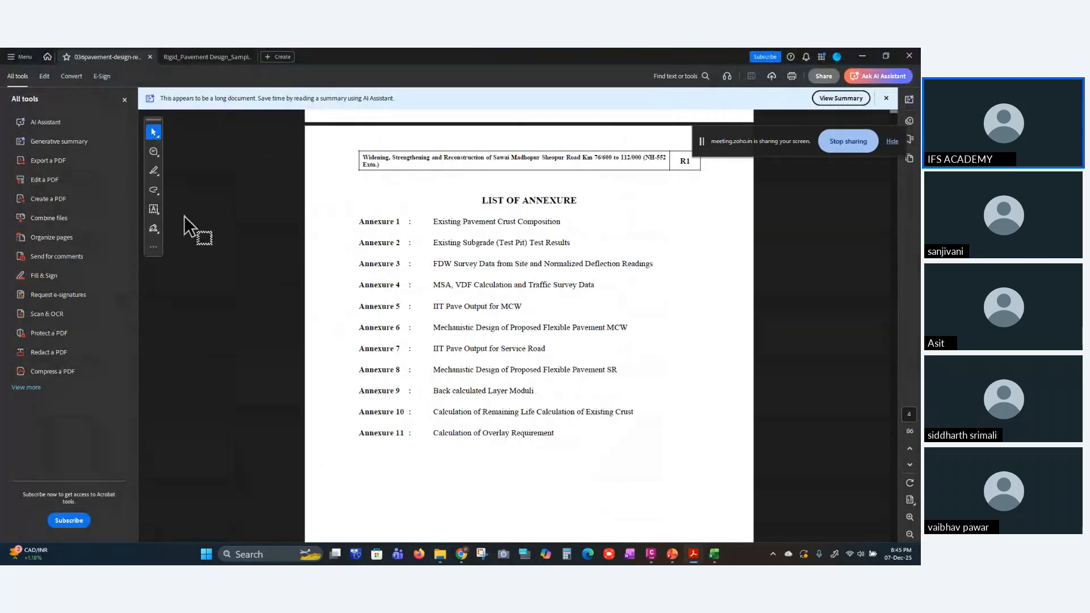
{"action": "scroll", "coordinate": [624, 284], "scroll_direction": "up", "scroll_amount": 7}
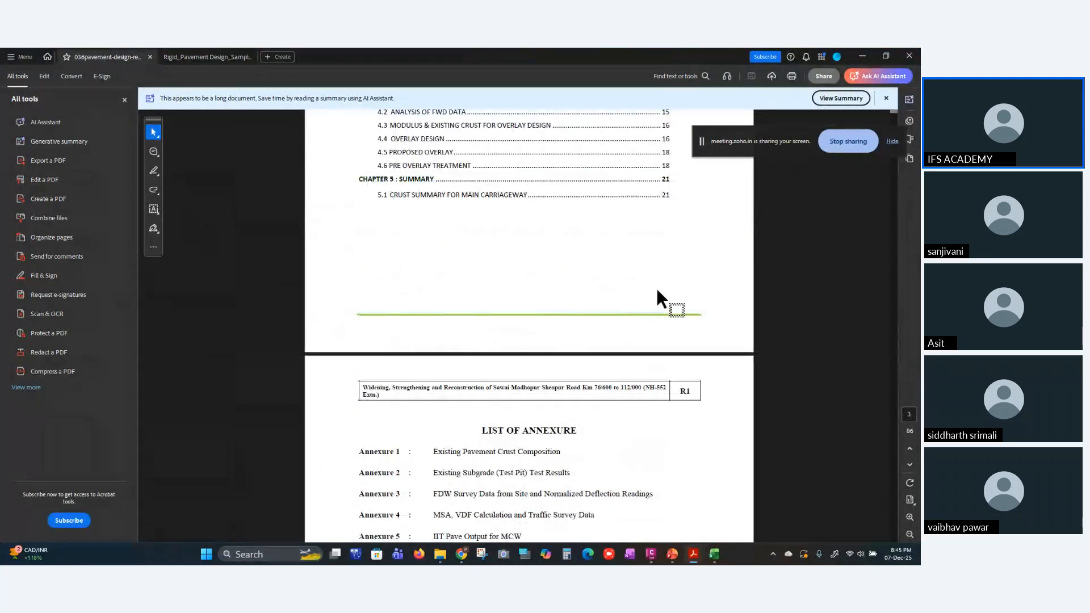
{"action": "scroll", "coordinate": [856, 377], "scroll_direction": "up", "scroll_amount": 10}
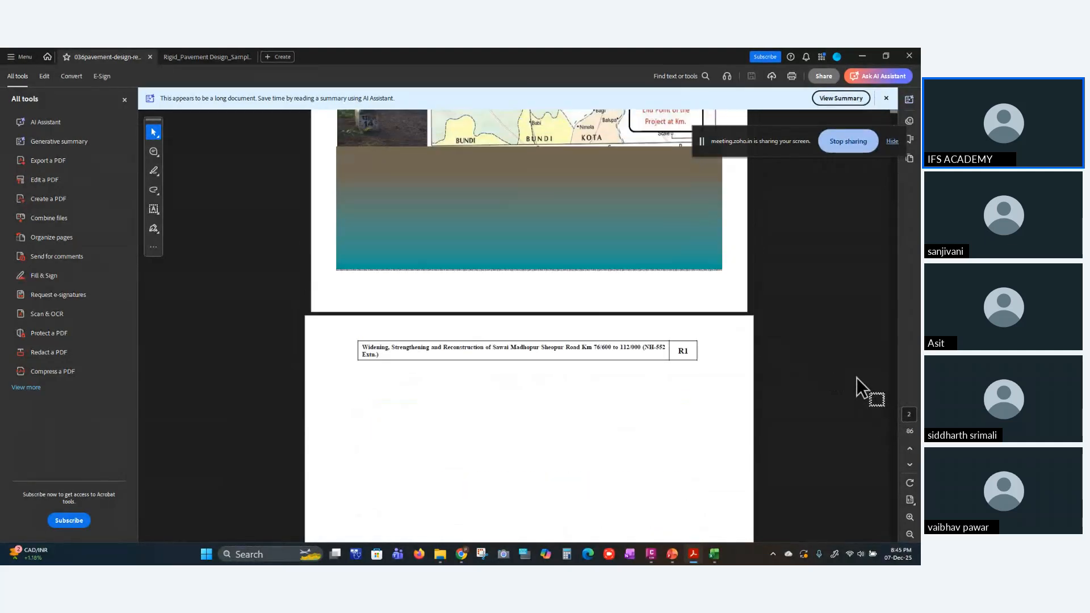
{"action": "scroll", "coordinate": [855, 377], "scroll_direction": "up", "scroll_amount": 5}
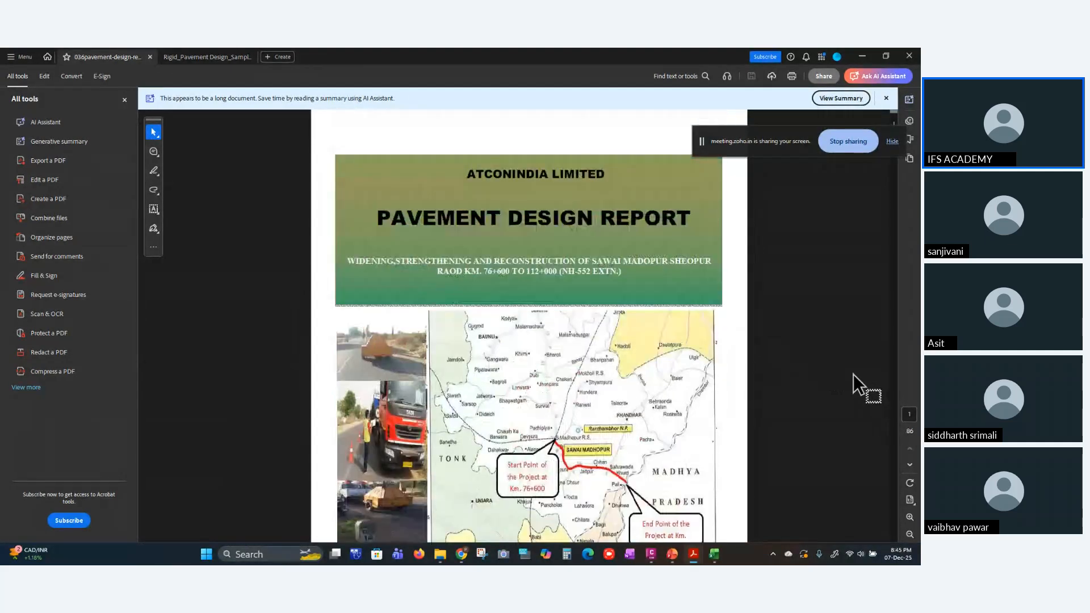
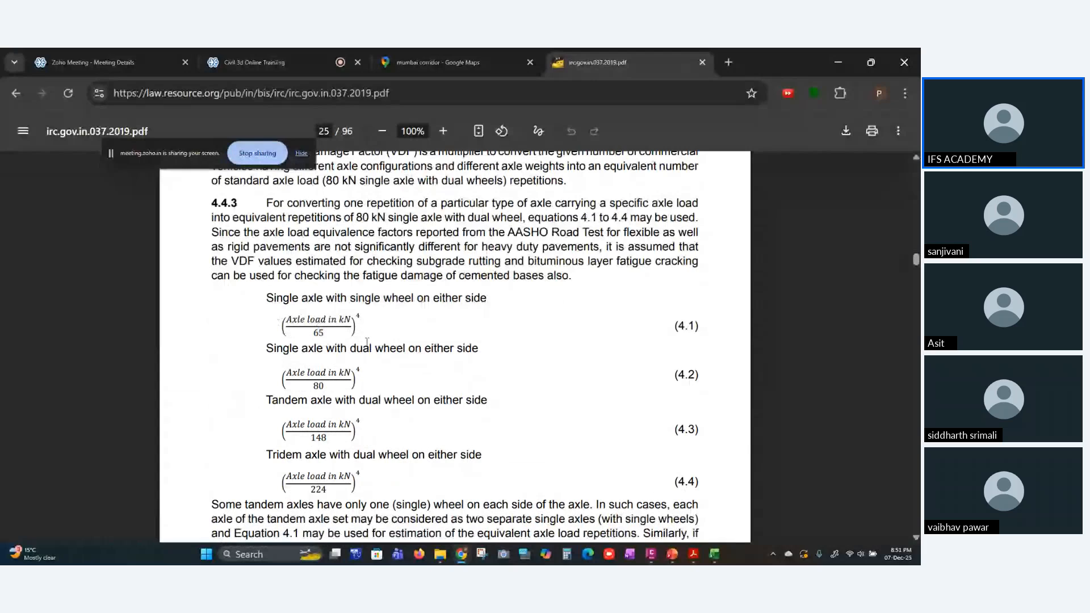
- Read the IRC:37-2018 axle load equivalence equations 4.1 to 4.4 and the axle load survey sample sizes, up to Table 4.2
{"action": "scroll", "coordinate": [433, 442], "scroll_direction": "down", "scroll_amount": 1}
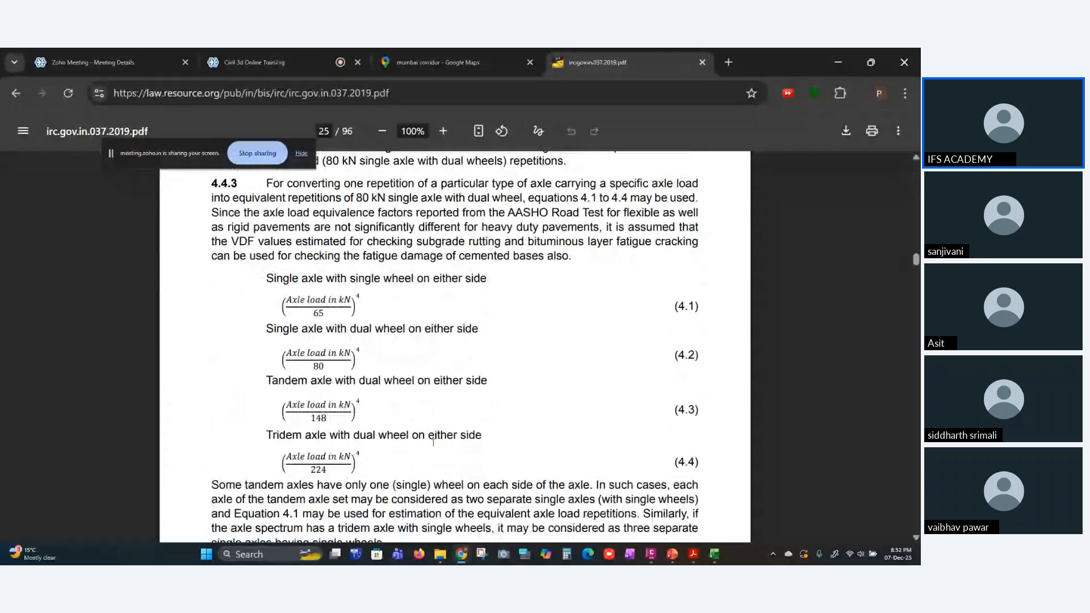
{"action": "scroll", "coordinate": [433, 442], "scroll_direction": "down", "scroll_amount": 10}
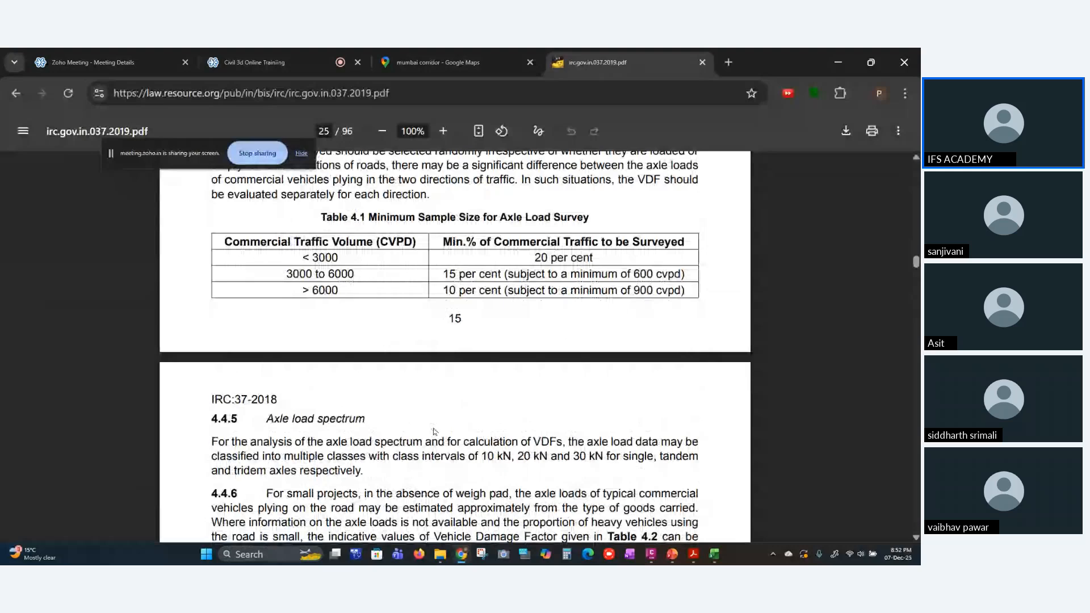
{"action": "scroll", "coordinate": [433, 431], "scroll_direction": "up", "scroll_amount": 1}
{"action": "scroll", "coordinate": [436, 341], "scroll_direction": "down", "scroll_amount": 7}
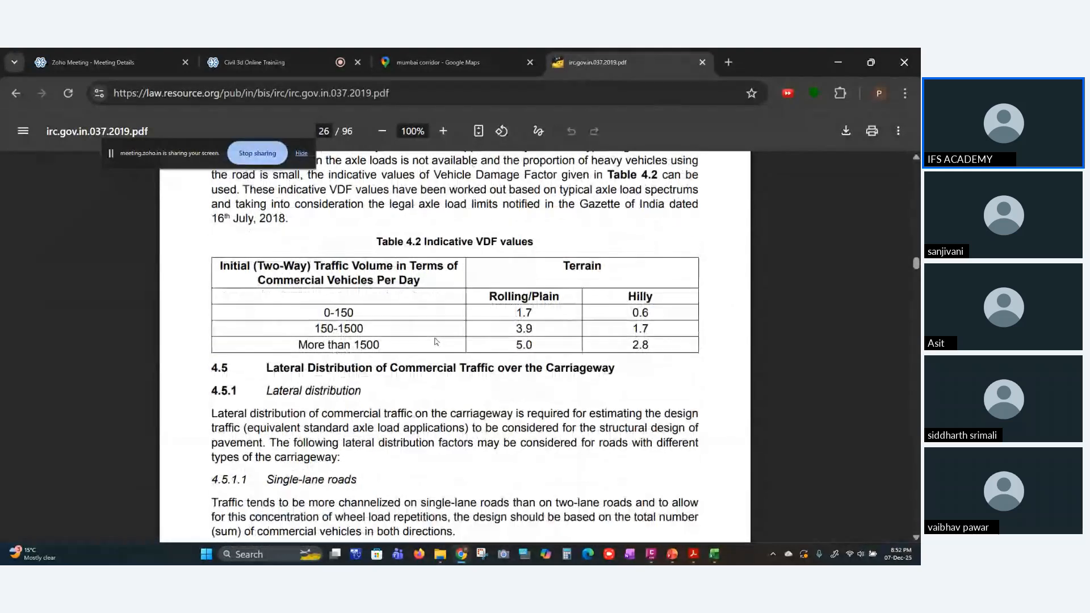
- Highlight the Table 4.2 title and examine the indicative VDF values for rolling/plain and hilly terrain in each traffic volume row
{"action": "left_click_drag", "start_coordinate": [382, 243], "coordinate": [537, 241]}
{"action": "left_click", "coordinate": [541, 239]}
{"action": "left_click_drag", "start_coordinate": [534, 313], "coordinate": [516, 314]}
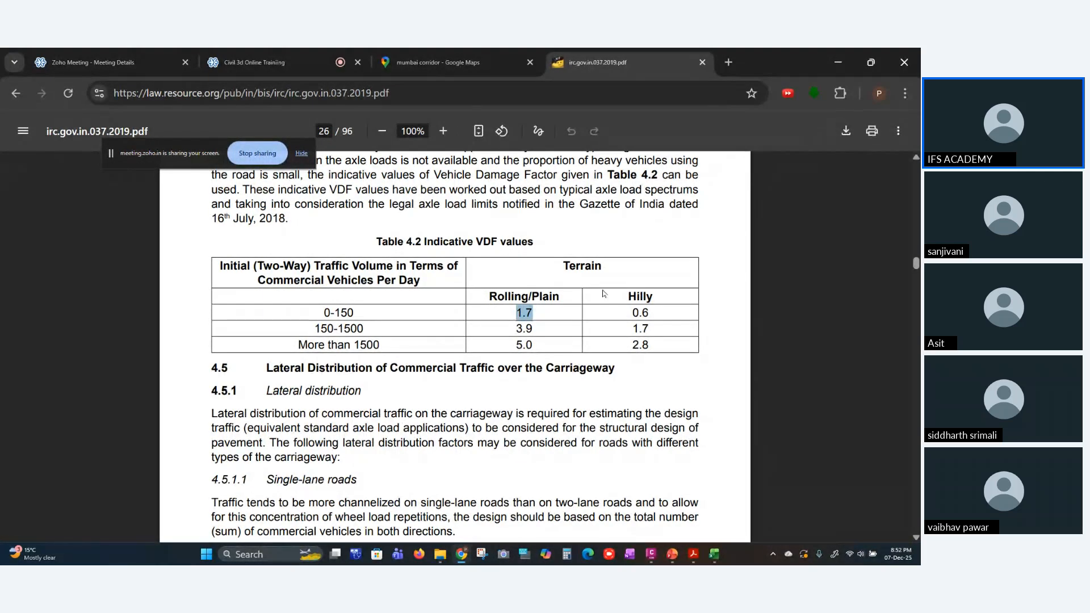
{"action": "left_click_drag", "start_coordinate": [653, 312], "coordinate": [627, 311]}
{"action": "left_click", "coordinate": [625, 308]}
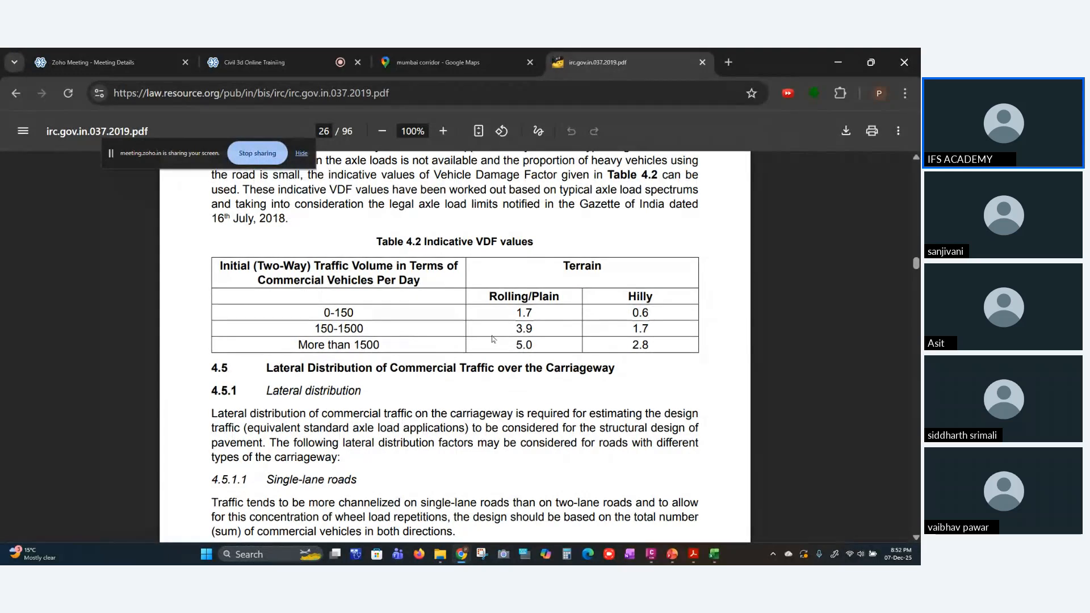
{"action": "left_click_drag", "start_coordinate": [516, 328], "coordinate": [536, 328]}
{"action": "left_click", "coordinate": [536, 326]}
{"action": "double_click", "coordinate": [644, 329]}
{"action": "left_click", "coordinate": [420, 345]}
{"action": "left_click_drag", "start_coordinate": [515, 344], "coordinate": [537, 344]}
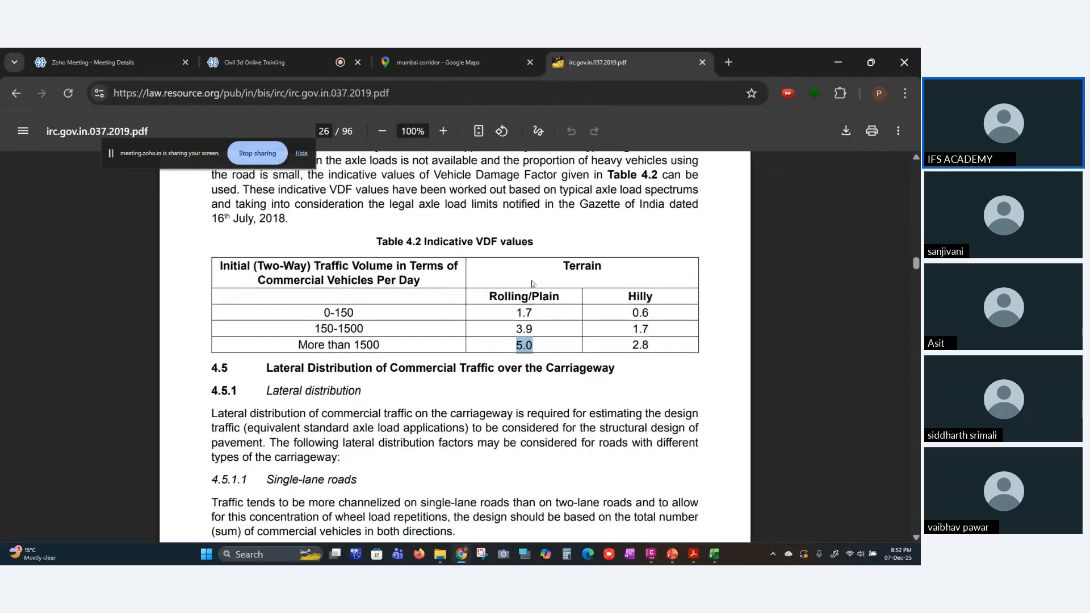
{"action": "left_click_drag", "start_coordinate": [626, 345], "coordinate": [651, 345]}
{"action": "left_click", "coordinate": [654, 345]}
- Review clauses 4.4.5 and 4.4.6 on the axle load spectrum and on when the indicative VDF values can be used
{"action": "scroll", "coordinate": [668, 412], "scroll_direction": "up", "scroll_amount": 9}
{"action": "scroll", "coordinate": [490, 396], "scroll_direction": "down", "scroll_amount": 4}
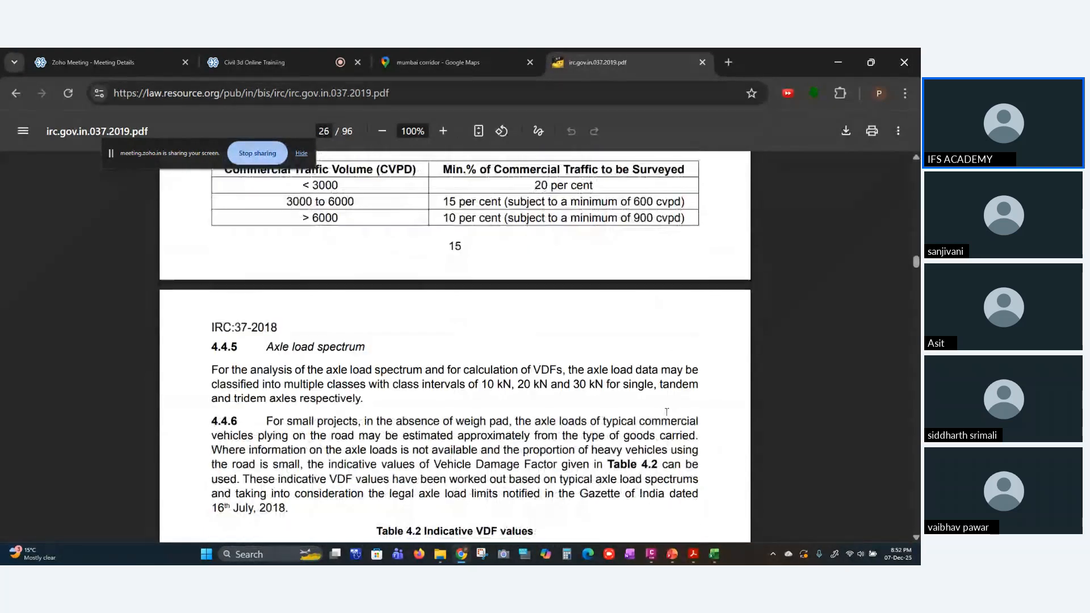
{"action": "scroll", "coordinate": [483, 394], "scroll_direction": "down", "scroll_amount": 4}
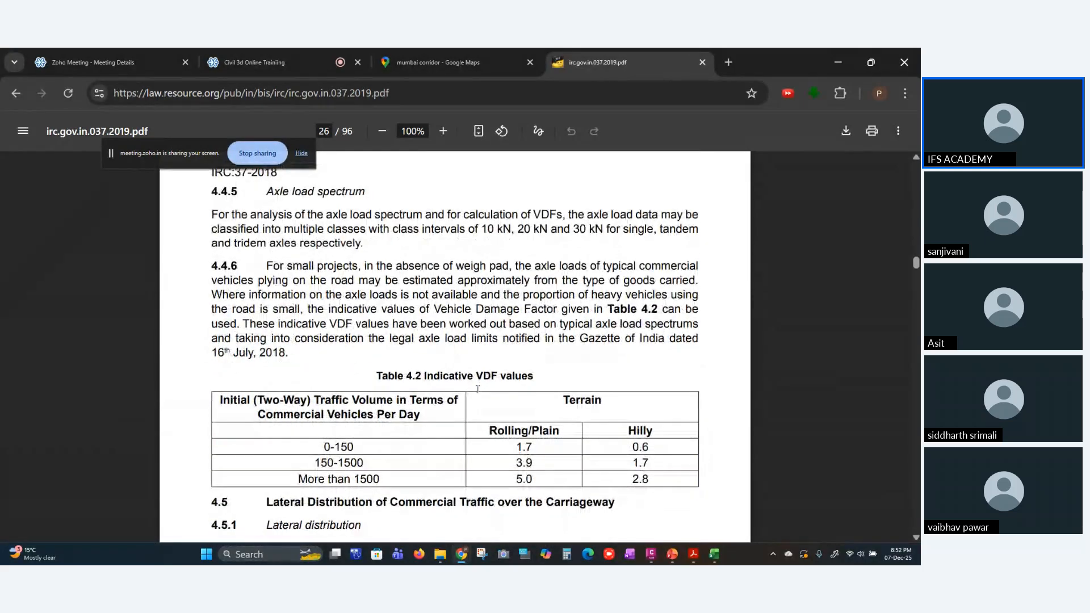
- Examine the dual carriageway distribution factors in clause 4.5.1.5 and the design traffic equation 4.5 with its variables in section 4.6
{"action": "scroll", "coordinate": [477, 393], "scroll_direction": "down", "scroll_amount": 20}
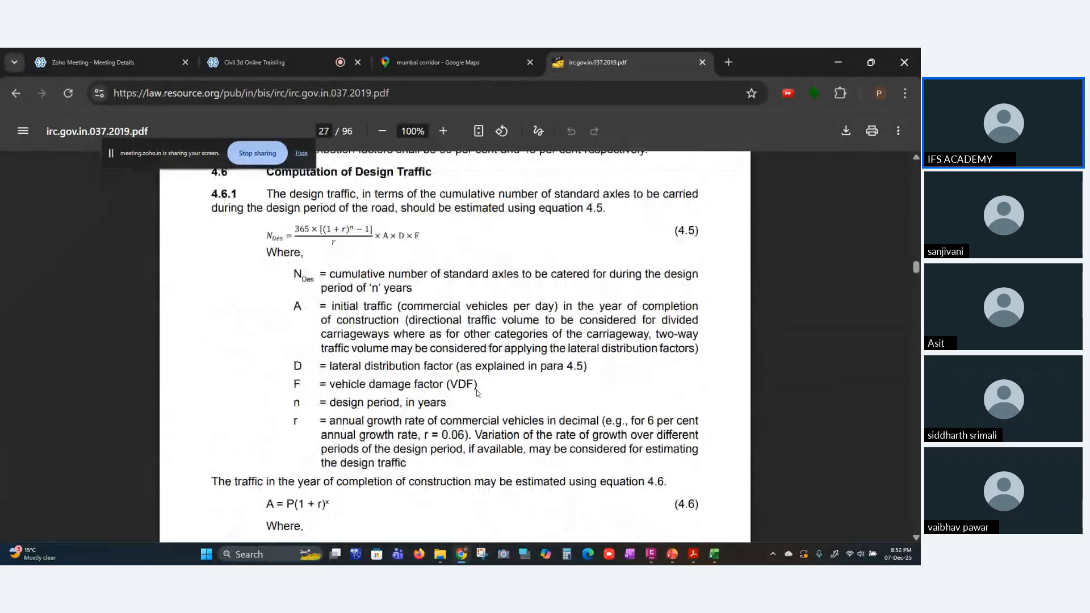
{"action": "scroll", "coordinate": [477, 393], "scroll_direction": "down", "scroll_amount": 4}
{"action": "scroll", "coordinate": [463, 363], "scroll_direction": "up", "scroll_amount": 10}
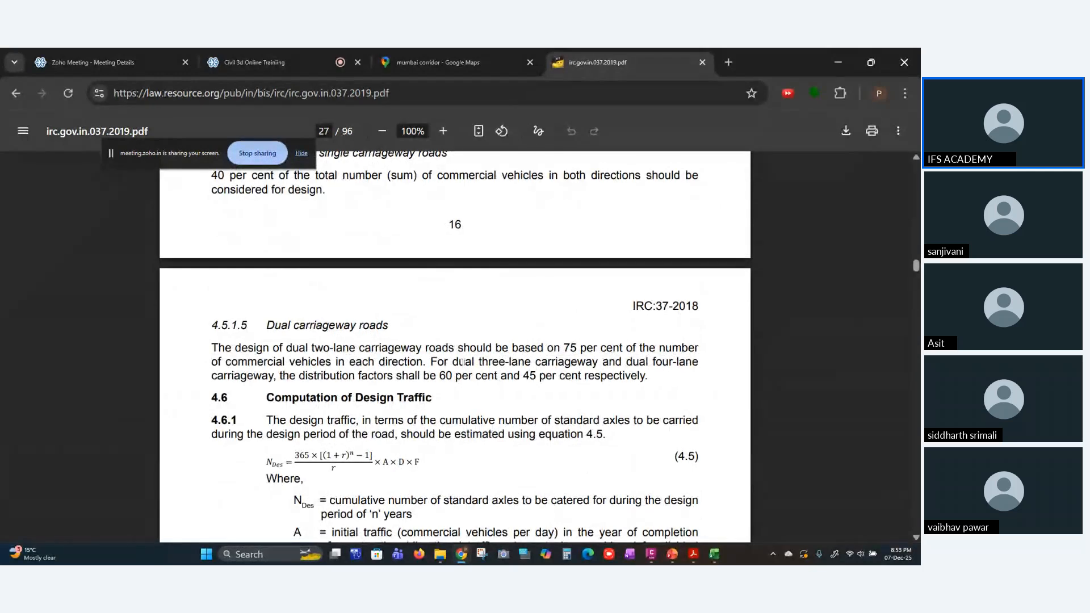
{"action": "scroll", "coordinate": [458, 412], "scroll_direction": "up", "scroll_amount": 4}
{"action": "scroll", "coordinate": [456, 412], "scroll_direction": "down", "scroll_amount": 4}
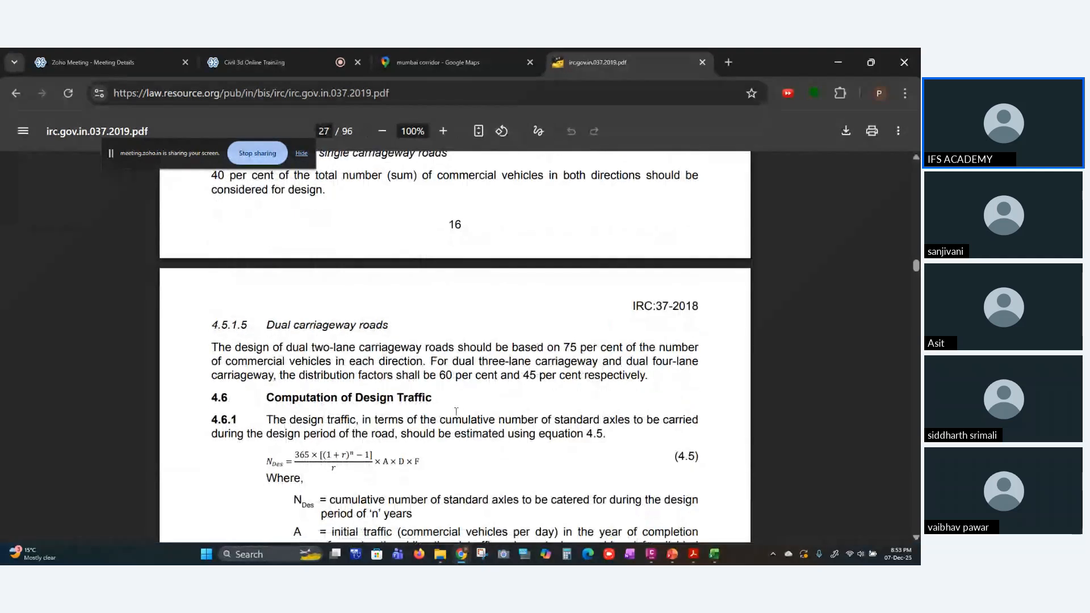
{"action": "scroll", "coordinate": [448, 436], "scroll_direction": "down", "scroll_amount": 4}
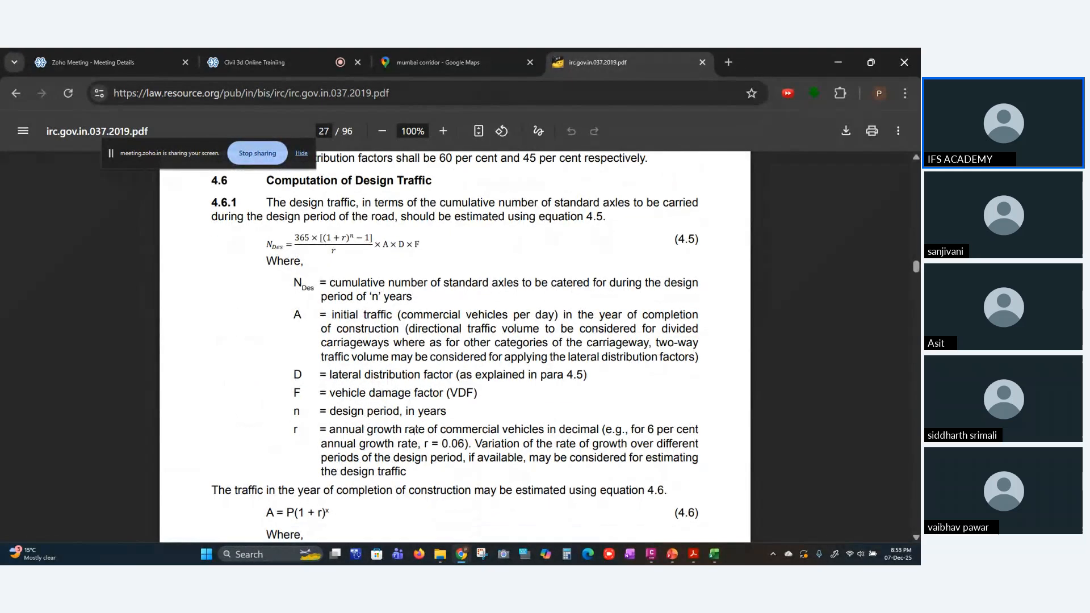
- Recheck equation 4.5 and its variables, and review the IRC:37-2018 clauses on traffic inputs, growth rate, design period and stage construction
{"action": "scroll", "coordinate": [330, 394], "scroll_direction": "up", "scroll_amount": 3}
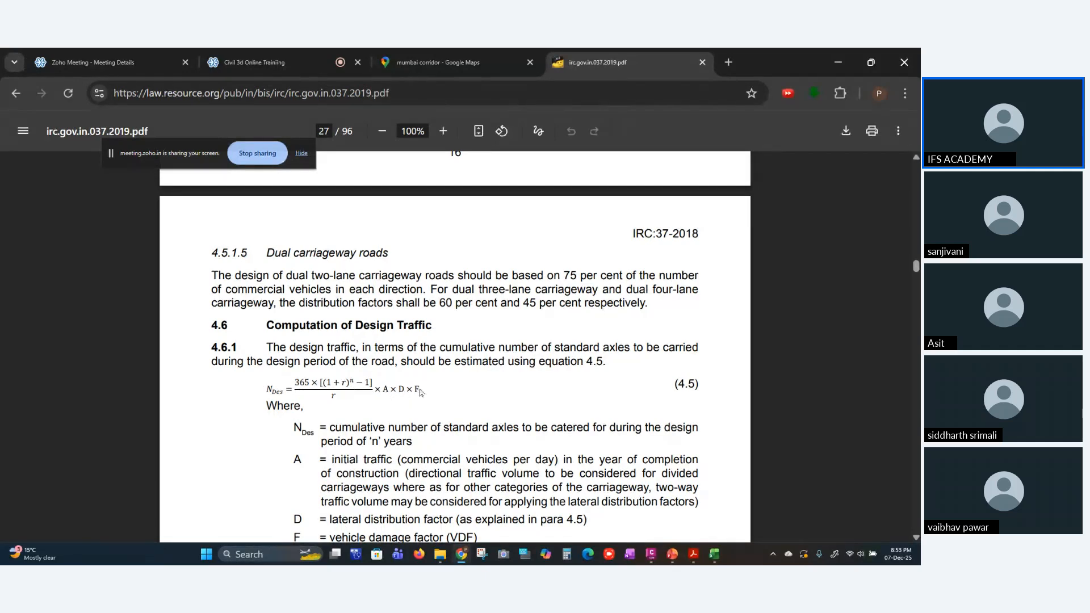
{"action": "scroll", "coordinate": [421, 391], "scroll_direction": "down", "scroll_amount": 1}
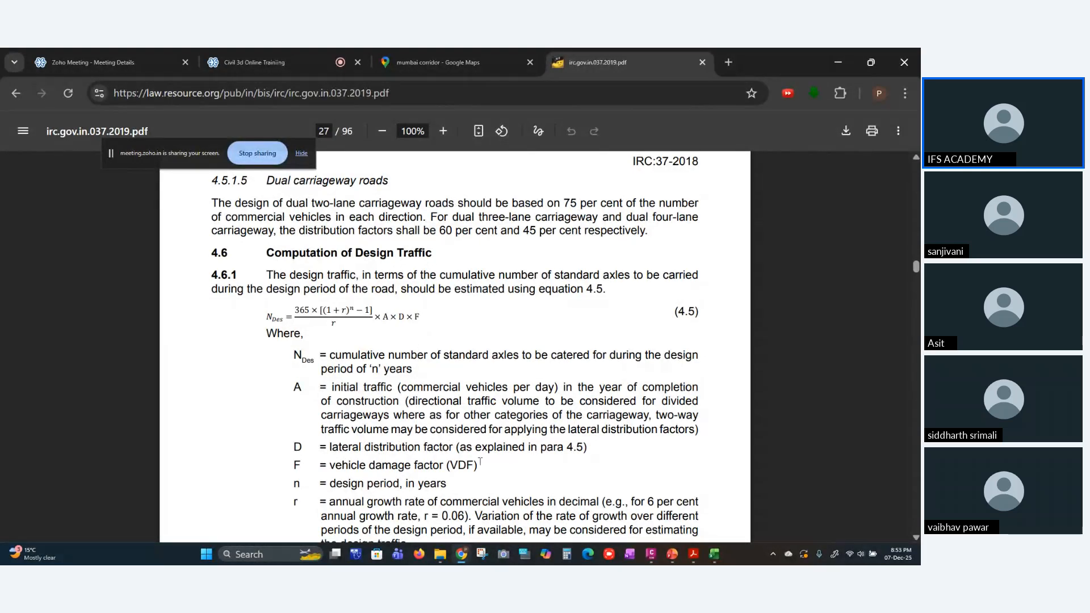
{"action": "scroll", "coordinate": [500, 502], "scroll_direction": "up", "scroll_amount": 15}
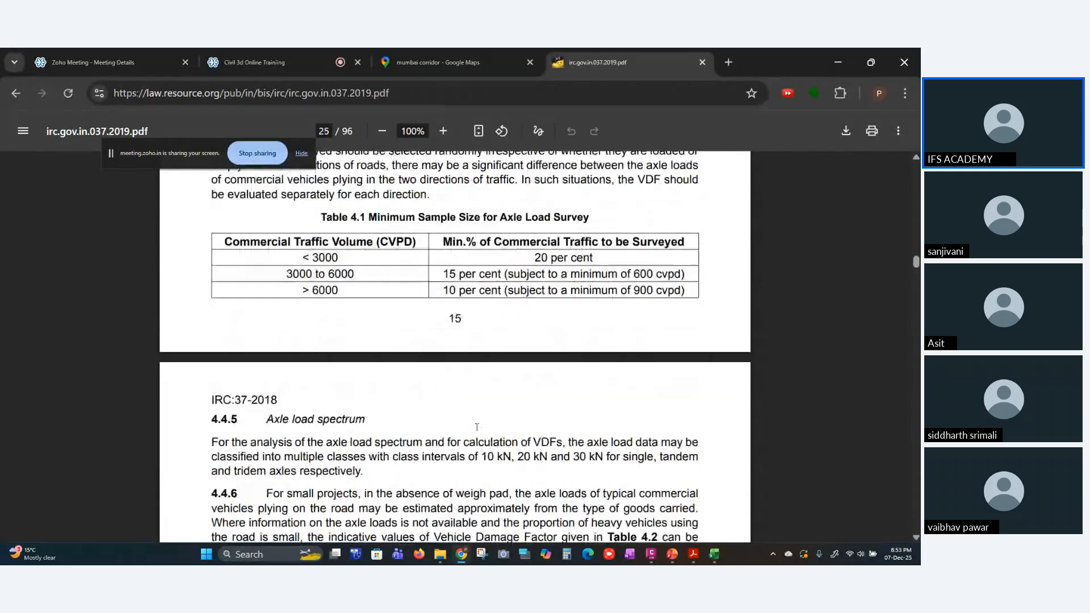
{"action": "scroll", "coordinate": [477, 426], "scroll_direction": "up", "scroll_amount": 15}
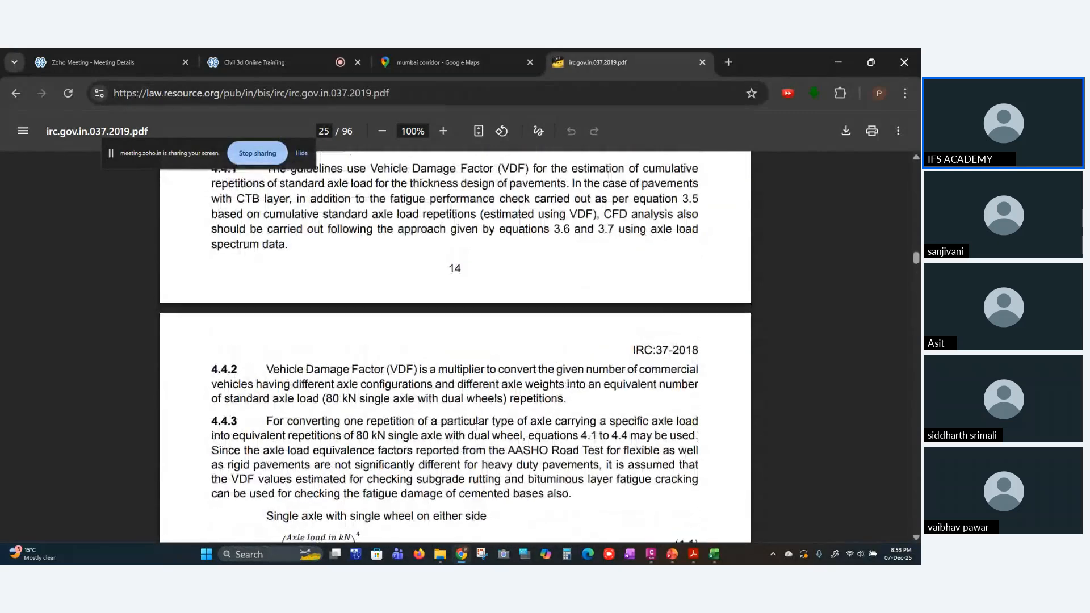
{"action": "scroll", "coordinate": [477, 427], "scroll_direction": "up", "scroll_amount": 12}
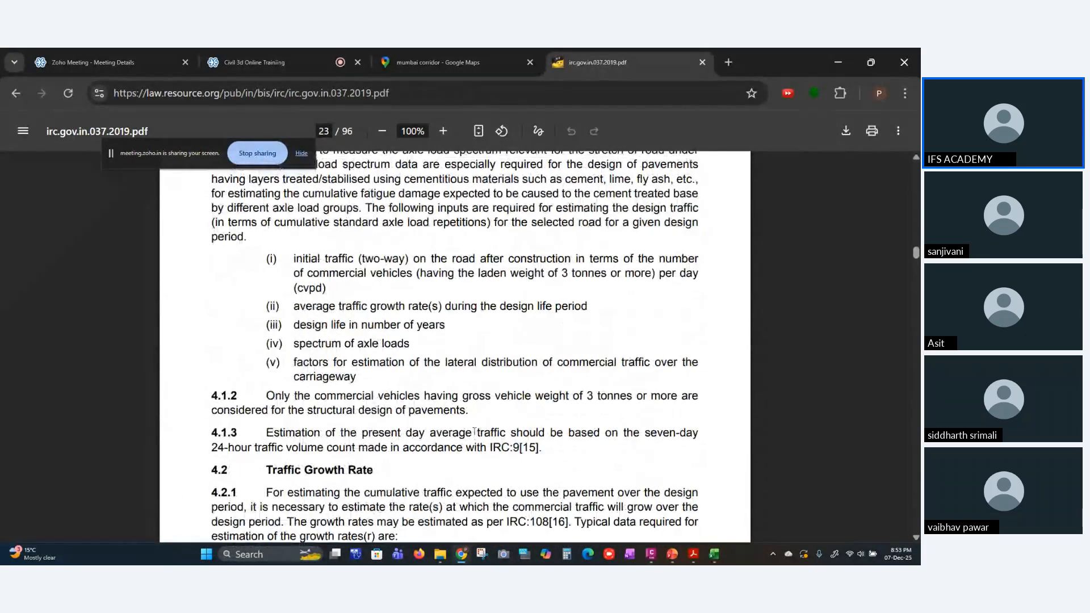
{"action": "scroll", "coordinate": [474, 432], "scroll_direction": "up", "scroll_amount": 7}
{"action": "scroll", "coordinate": [474, 432], "scroll_direction": "down", "scroll_amount": 20}
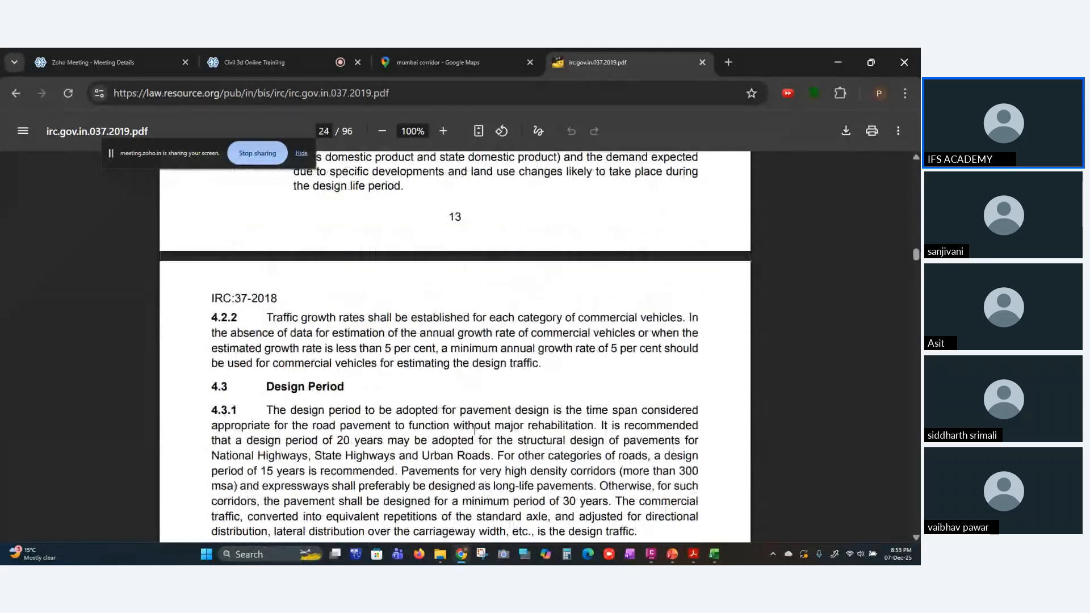
{"action": "scroll", "coordinate": [474, 432], "scroll_direction": "down", "scroll_amount": 6}
{"action": "scroll", "coordinate": [474, 432], "scroll_direction": "up", "scroll_amount": 8}
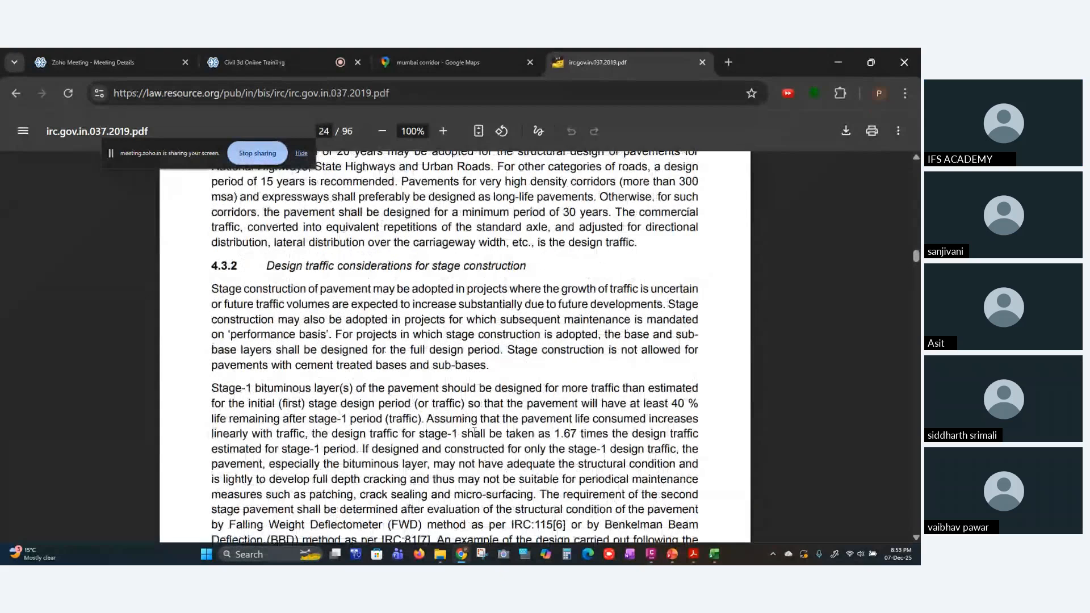
{"action": "scroll", "coordinate": [474, 432], "scroll_direction": "up", "scroll_amount": 1}
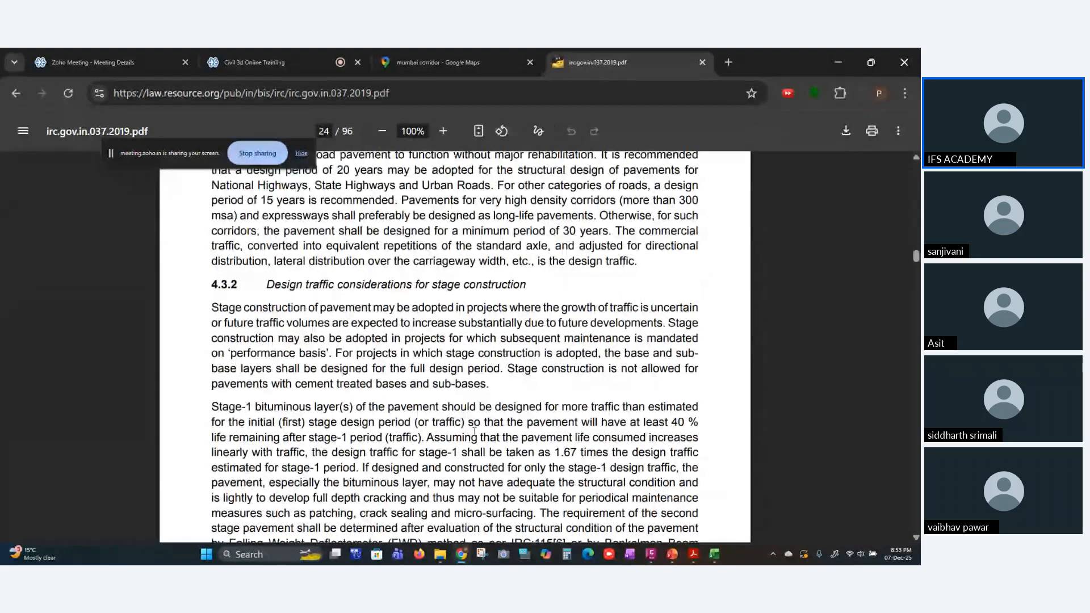
- Examine Tables 4.1 and 4.2 and the lateral distribution factors for single-lane to four-lane single carriageway roads in clauses 4.5.1.1 to 4.5.1.4
{"action": "scroll", "coordinate": [474, 431], "scroll_direction": "down", "scroll_amount": 10}
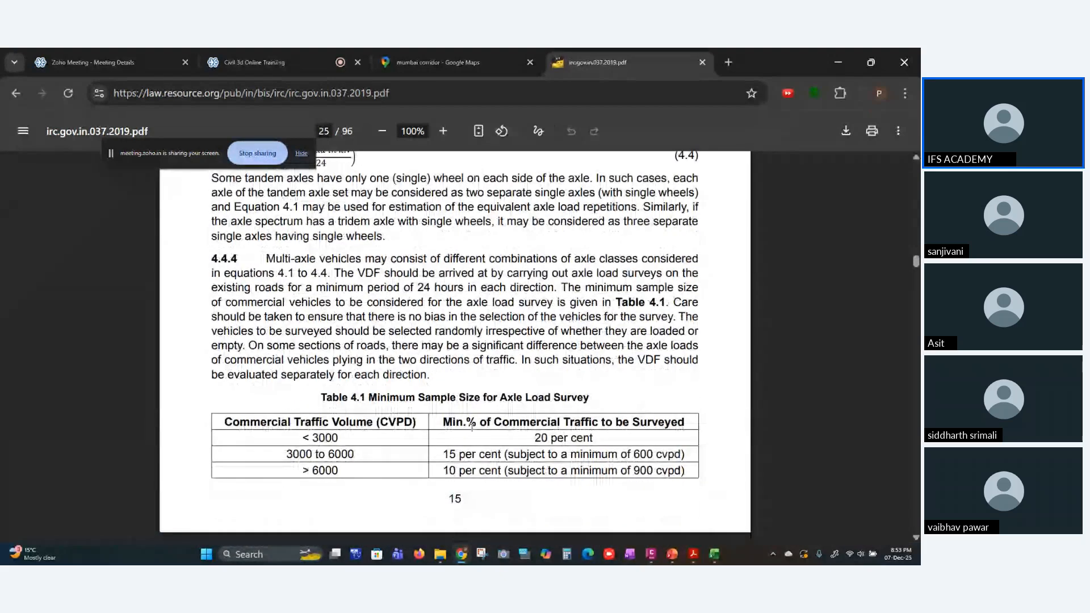
{"action": "scroll", "coordinate": [472, 425], "scroll_direction": "down", "scroll_amount": 8}
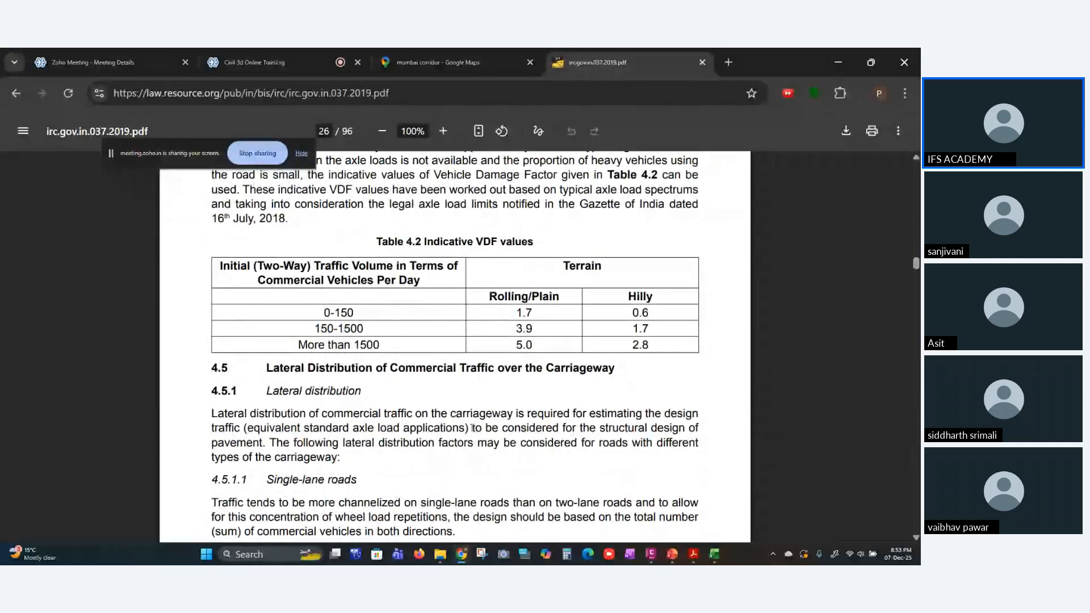
{"action": "scroll", "coordinate": [471, 427], "scroll_direction": "down", "scroll_amount": 3}
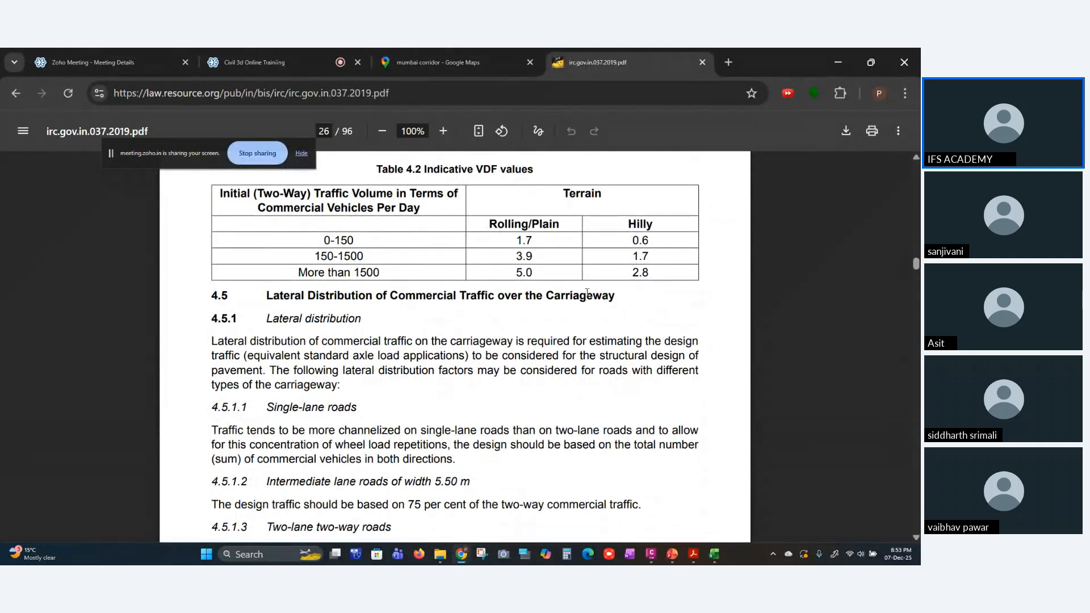
{"action": "scroll", "coordinate": [559, 320], "scroll_direction": "down", "scroll_amount": 3}
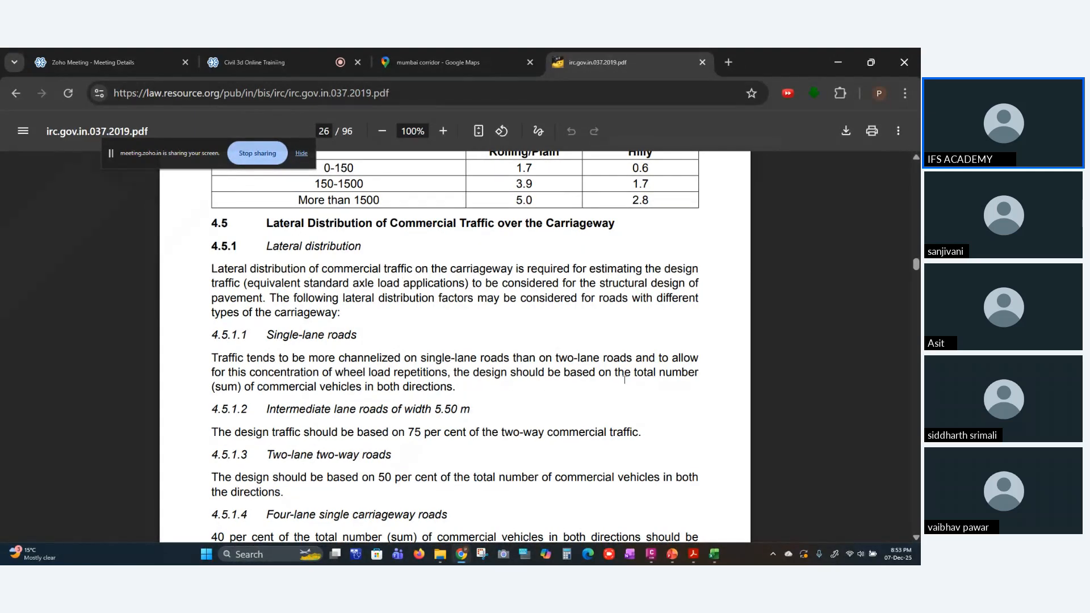
{"action": "scroll", "coordinate": [624, 379], "scroll_direction": "down", "scroll_amount": 1}
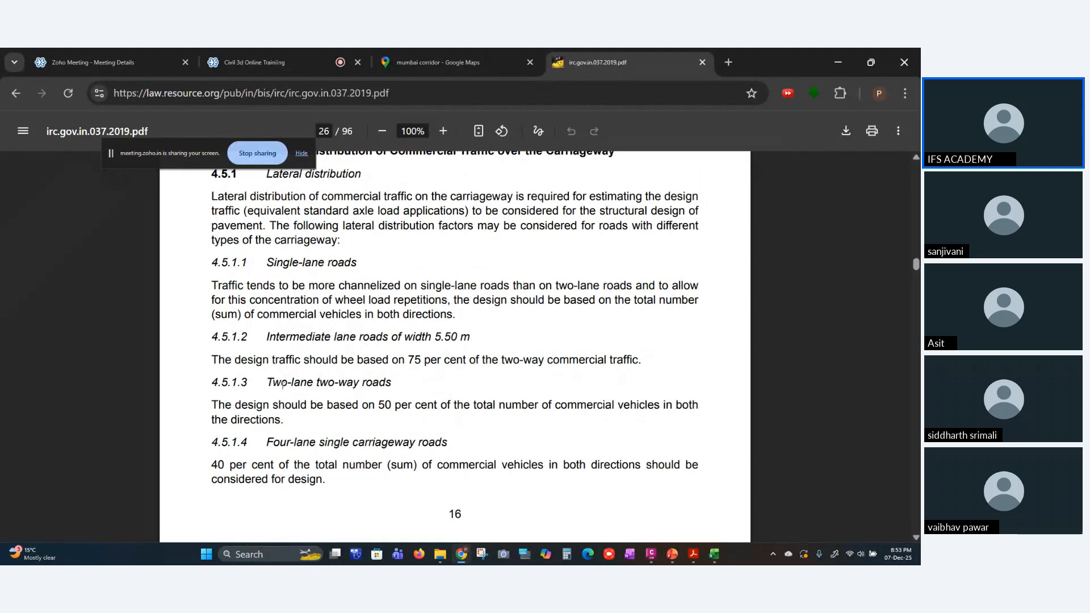
{"action": "scroll", "coordinate": [289, 389], "scroll_direction": "down", "scroll_amount": 1}
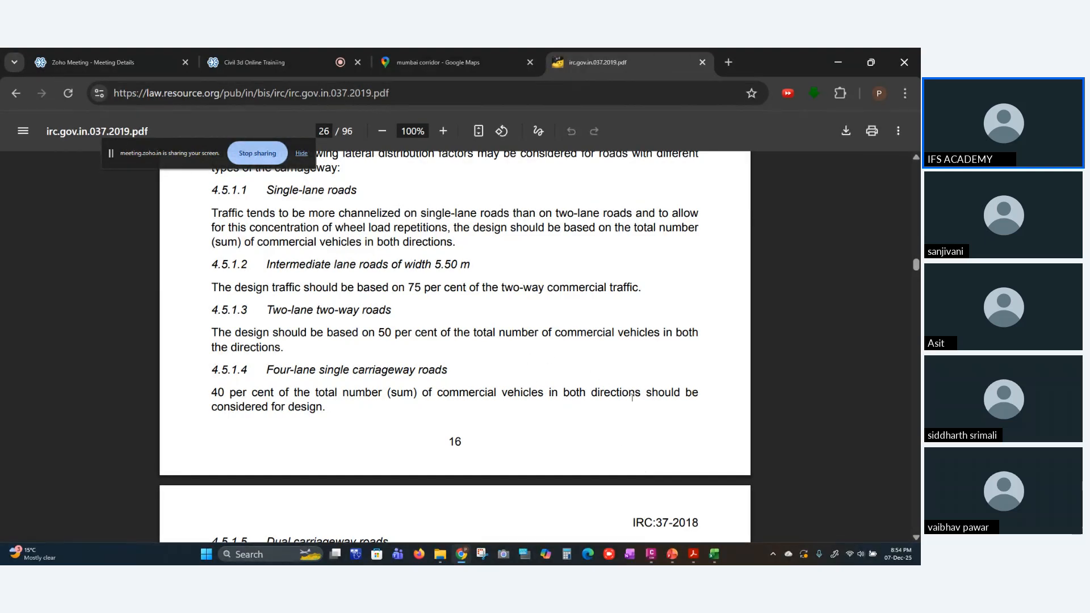
- Switch to PowerPoint and sketch two pairs of opposing direction arrows in red ink beside the VFB formula on the Mix Properties slide
{"action": "left_click", "coordinate": [672, 562]}
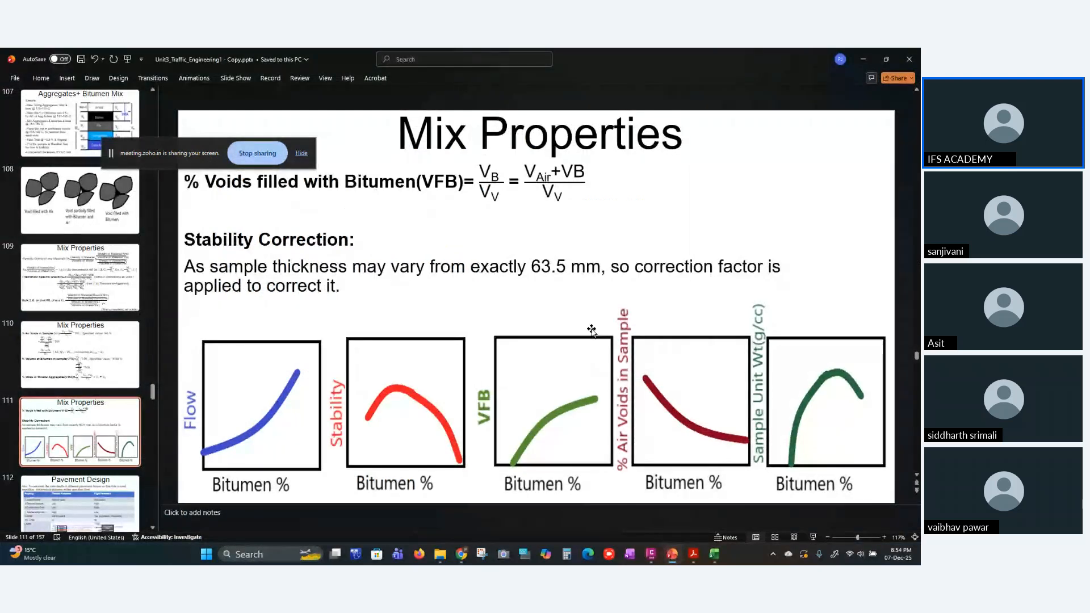
{"action": "mouse_move", "coordinate": [656, 191]}
{"action": "left_mouse_down"}
{"action": "mouse_move", "coordinate": [699, 201]}
{"action": "mouse_move", "coordinate": [709, 221]}
{"action": "left_mouse_up"}
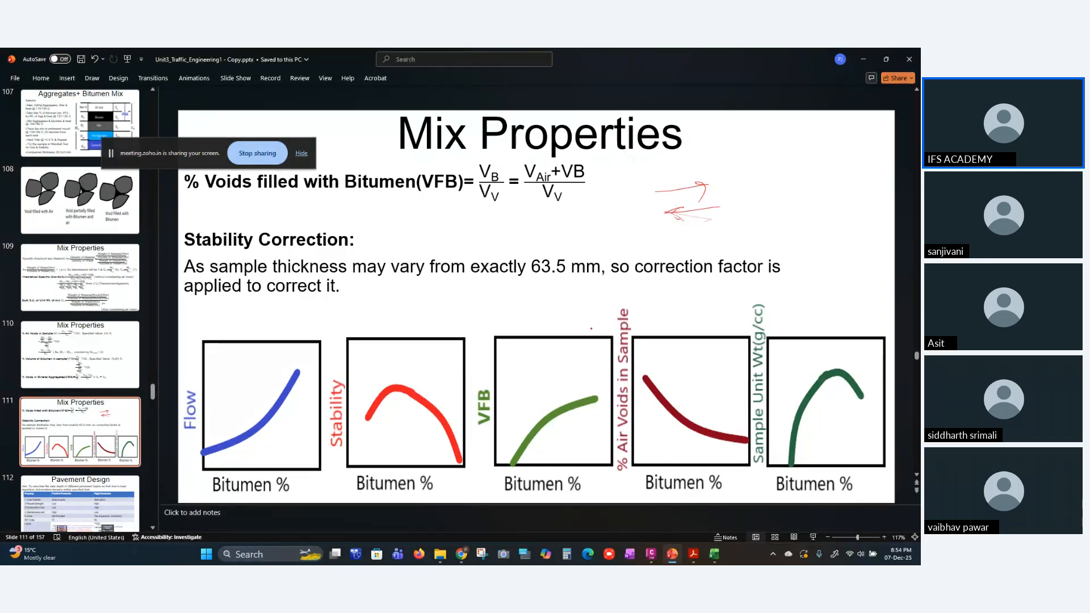
{"action": "left_click_drag", "start_coordinate": [695, 238], "coordinate": [738, 231]}
{"action": "left_click_drag", "start_coordinate": [743, 244], "coordinate": [698, 253]}
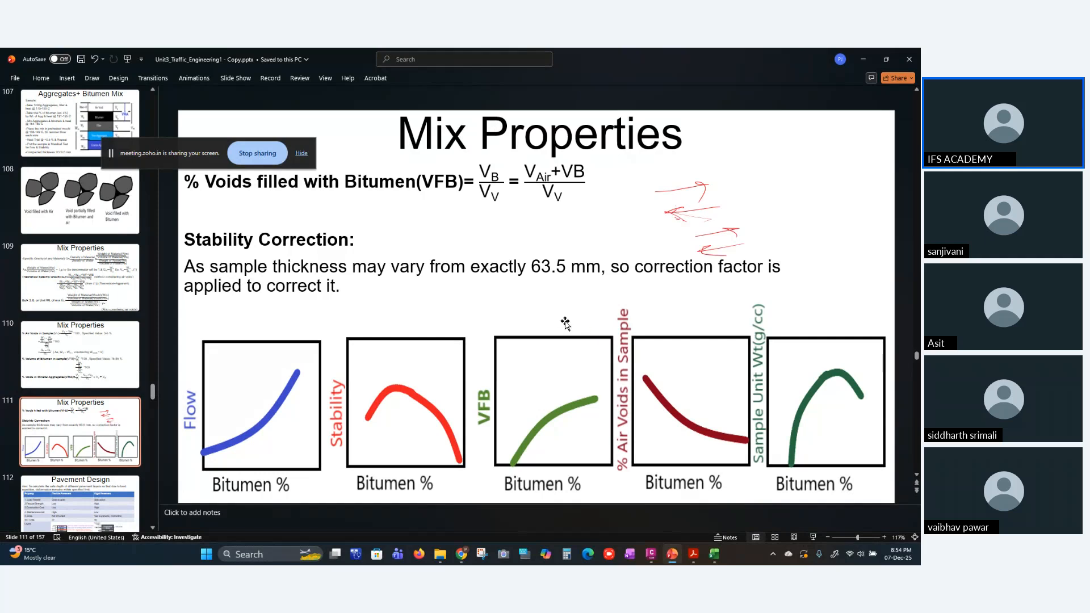
- Switch back to the Chrome window with the IRC document and search Google for "traffic lanes" in a new tab
{"action": "left_click", "coordinate": [461, 554]}
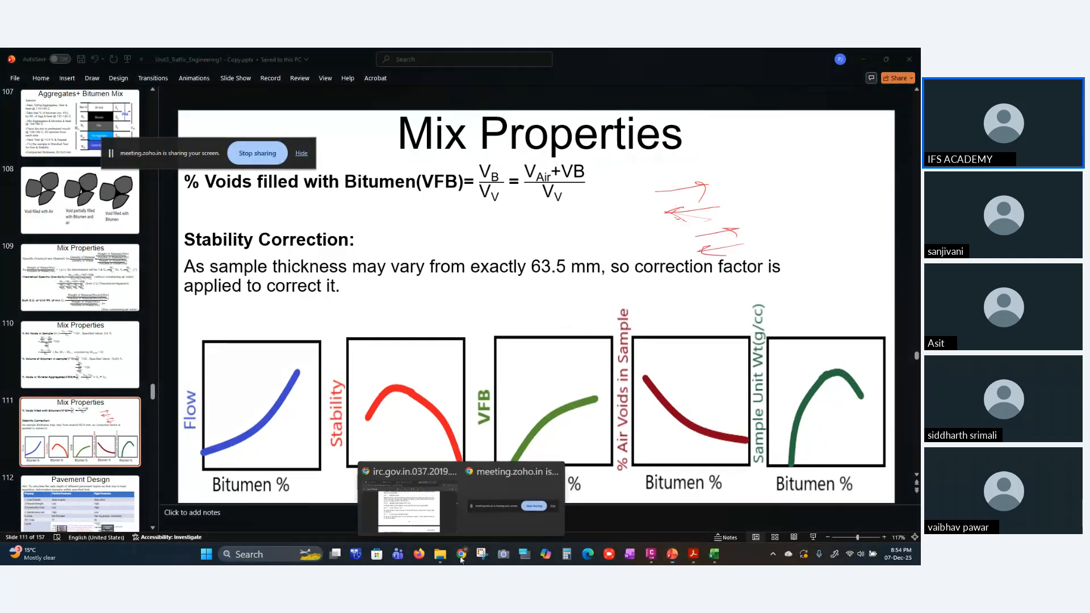
{"action": "left_click", "coordinate": [414, 520]}
{"action": "left_click", "coordinate": [727, 62]}
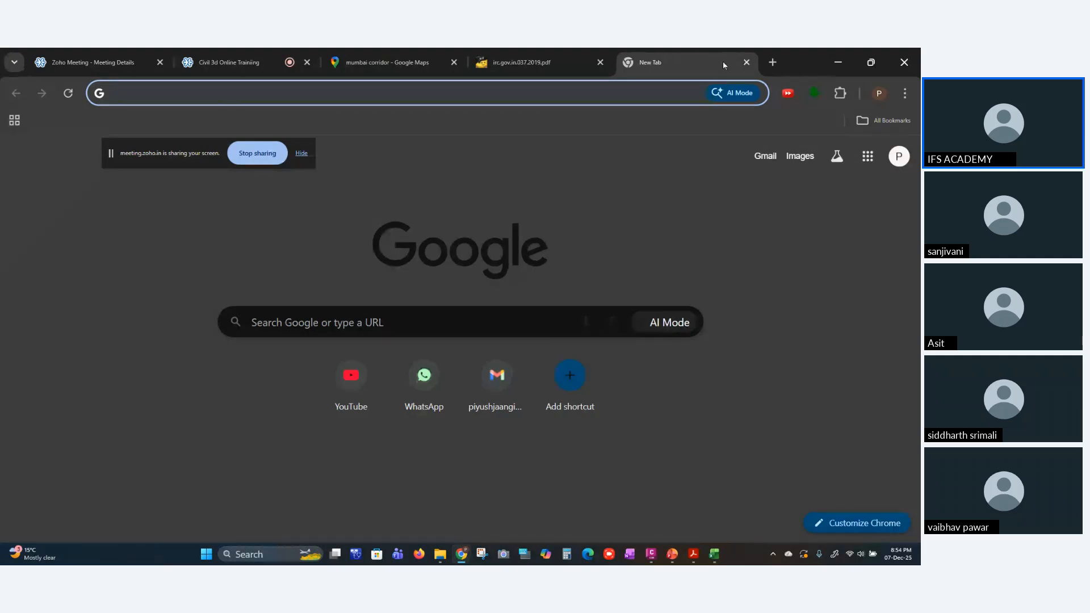
{"action": "type", "text": "traffic l"}
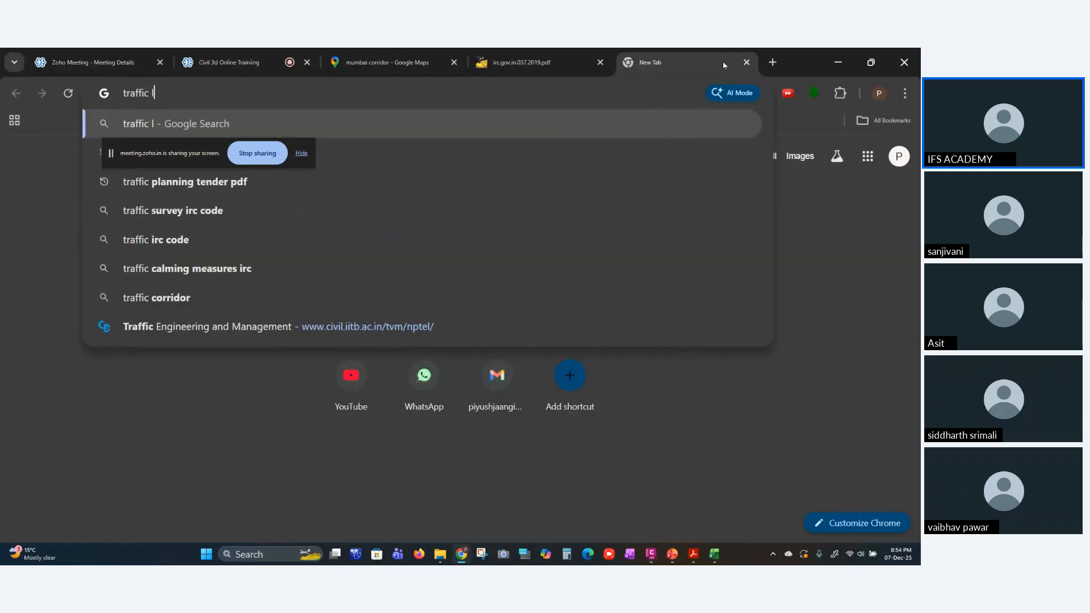
{"action": "type", "text": "anes"}
{"action": "key", "text": "Return"}
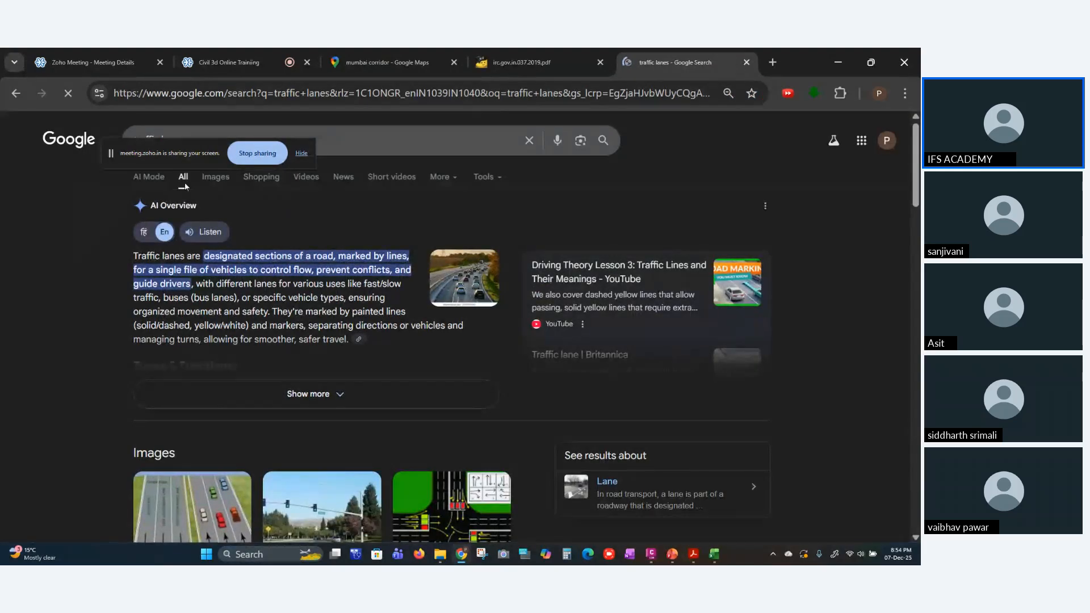
- View the image results for traffic lanes and preview the Ez Street Driving School lane diagram
{"action": "left_click", "coordinate": [226, 181]}
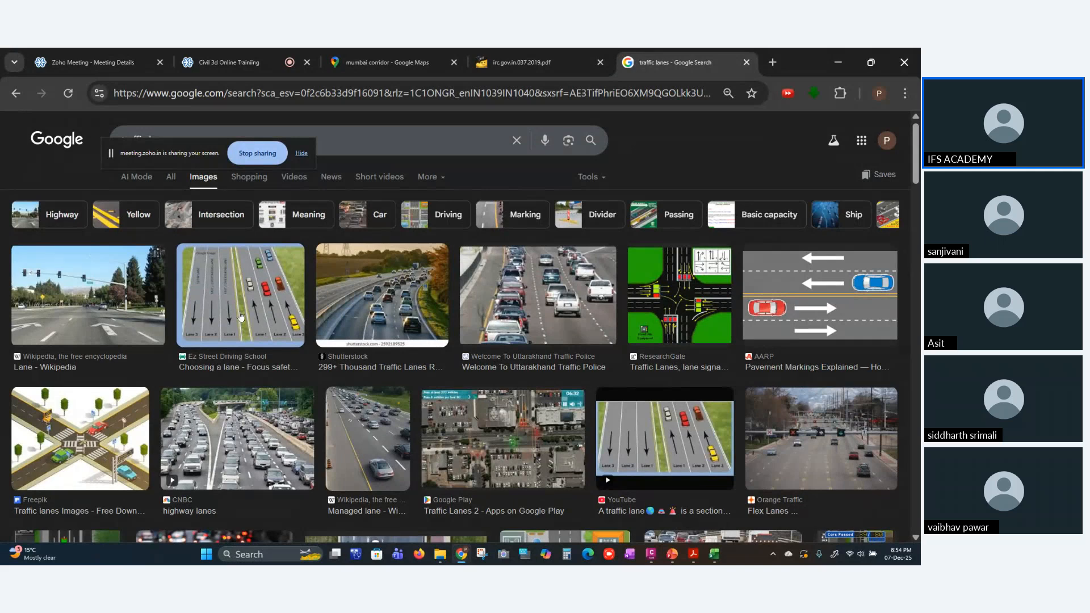
{"action": "left_click", "coordinate": [240, 317]}
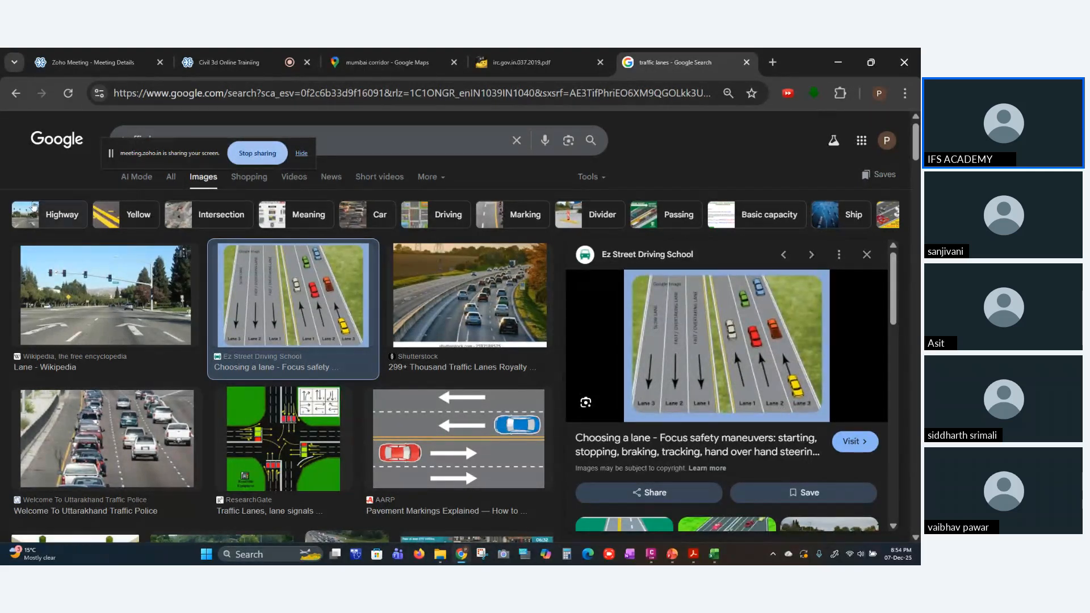
{"action": "left_click", "coordinate": [19, 97]}
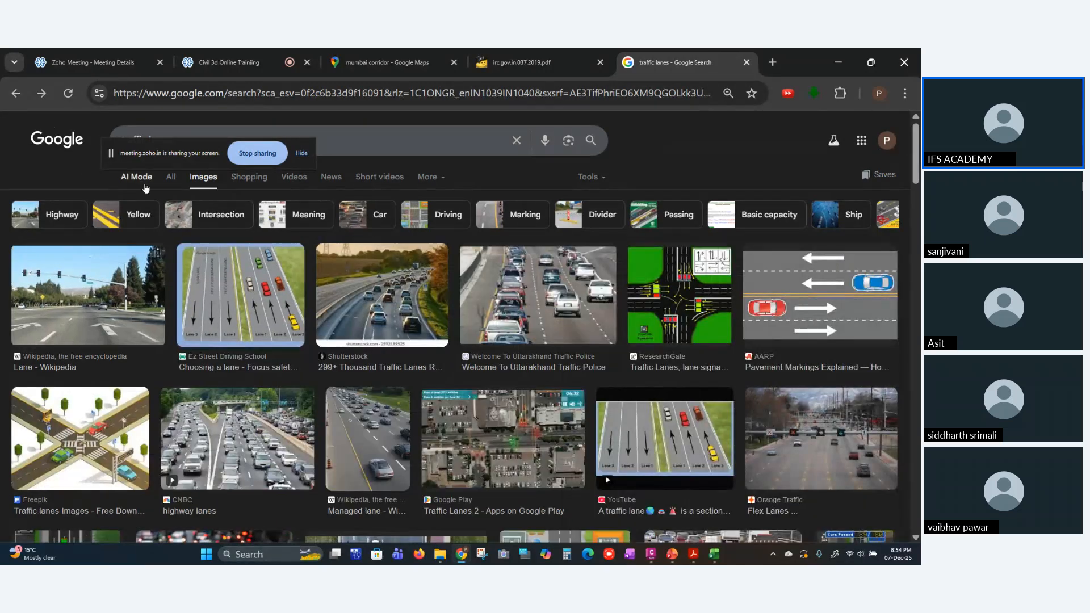
- Scan the general web results for traffic lanes for a suitable lane reference
{"action": "left_click", "coordinate": [170, 177]}
{"action": "scroll", "coordinate": [317, 372], "scroll_direction": "down", "scroll_amount": 15}
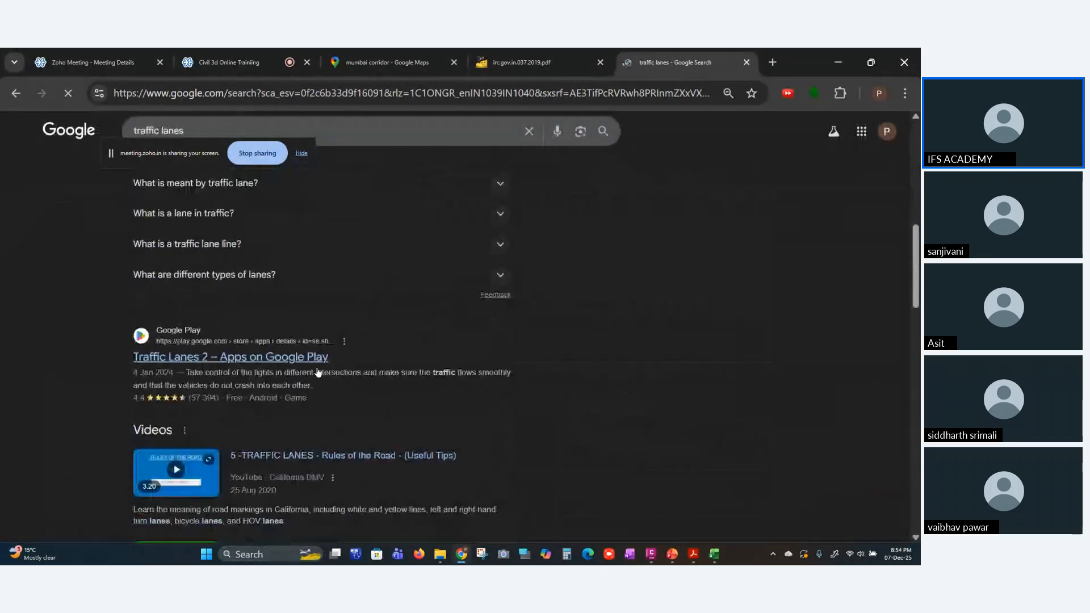
{"action": "scroll", "coordinate": [318, 371], "scroll_direction": "down", "scroll_amount": 10}
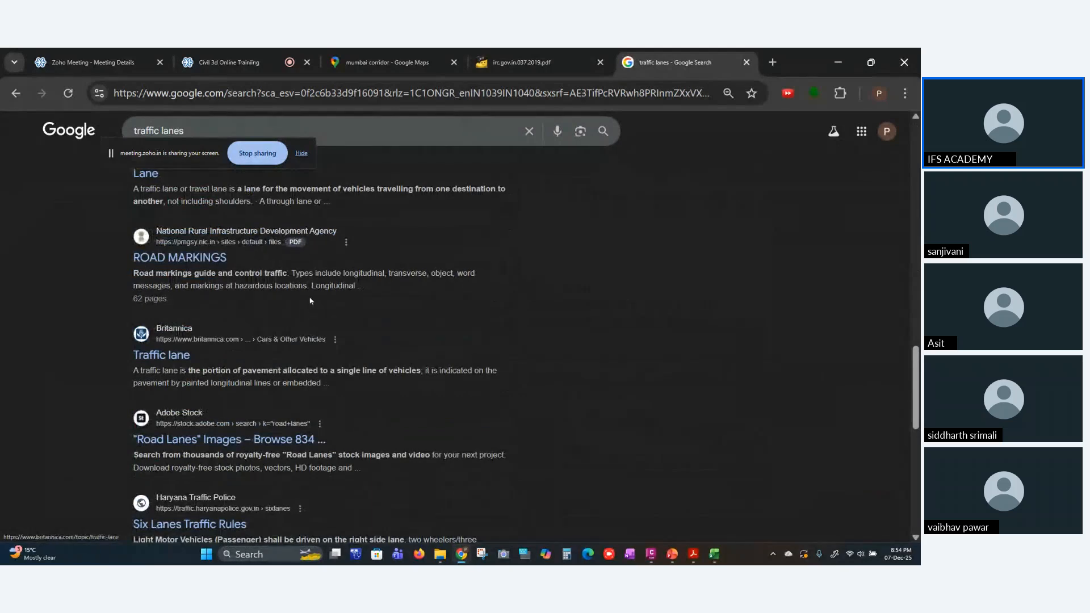
{"action": "scroll", "coordinate": [316, 278], "scroll_direction": "up", "scroll_amount": 20}
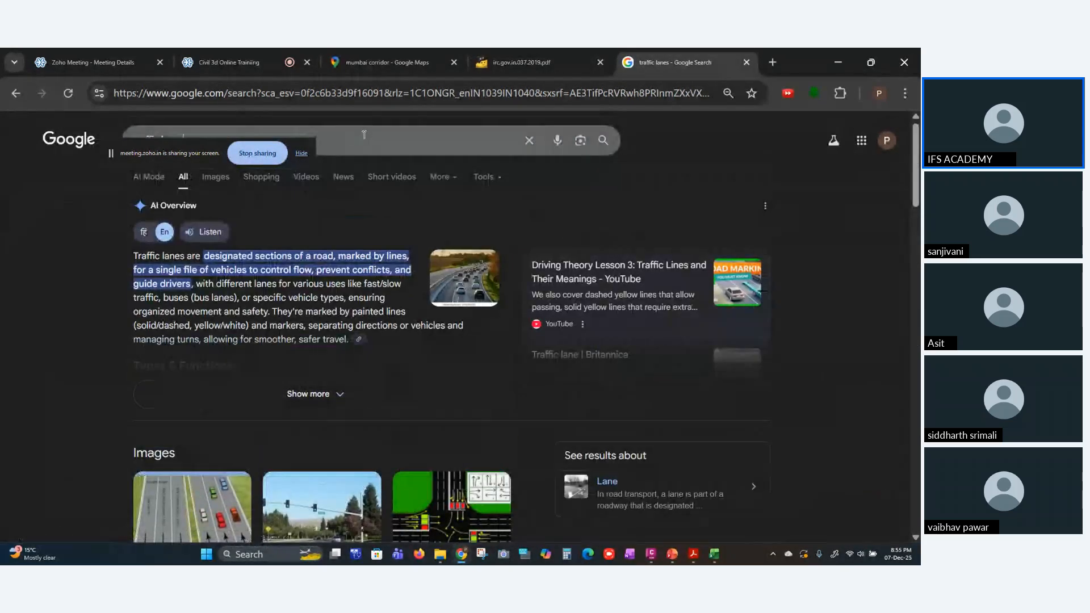
- Refine the search to "traffic lanes wikipedia" and open the Wikipedia article Lane
{"action": "left_click", "coordinate": [365, 135]}
{"action": "type", "text": "wiki"}
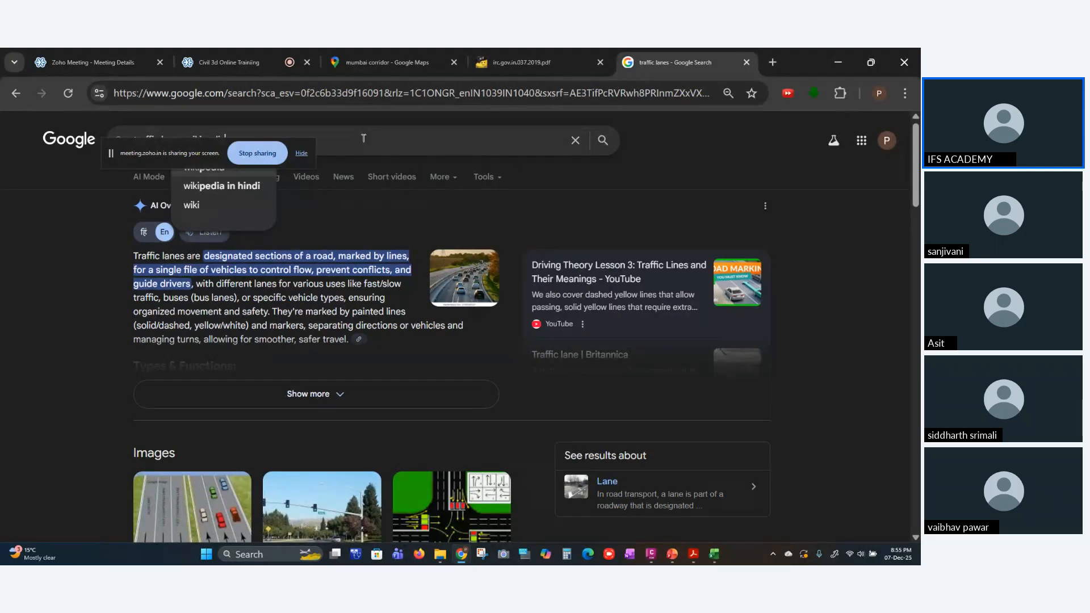
{"action": "key", "text": "Down"}
{"action": "key", "text": "Return"}
{"action": "left_click", "coordinate": [146, 238]}
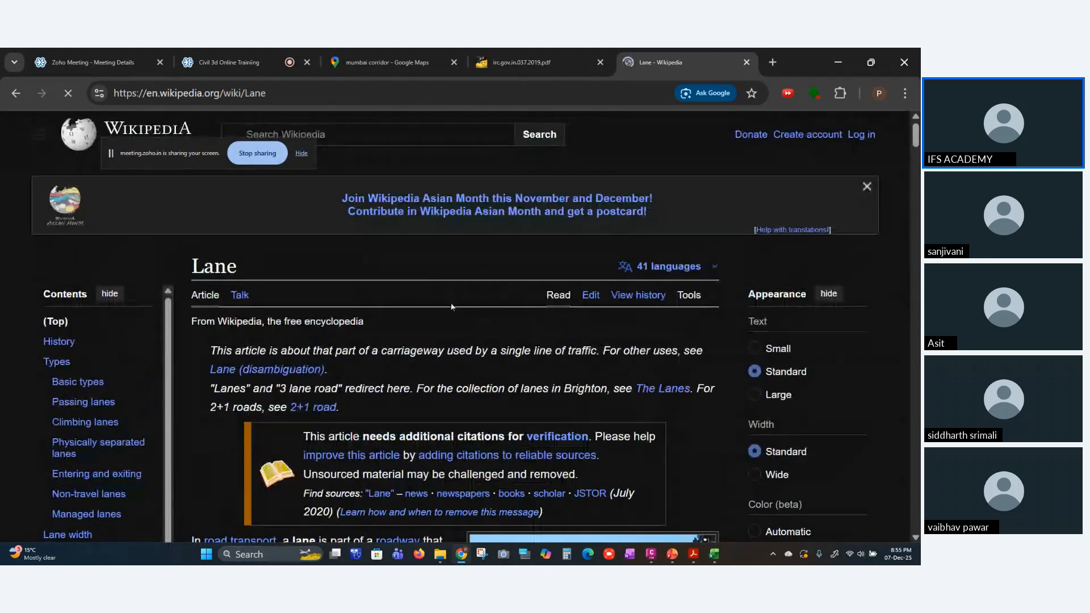
- Look through the Lane article's sections on history, types, lane width, markings and numbering down to the references
{"action": "scroll", "coordinate": [436, 290], "scroll_direction": "down", "scroll_amount": 15}
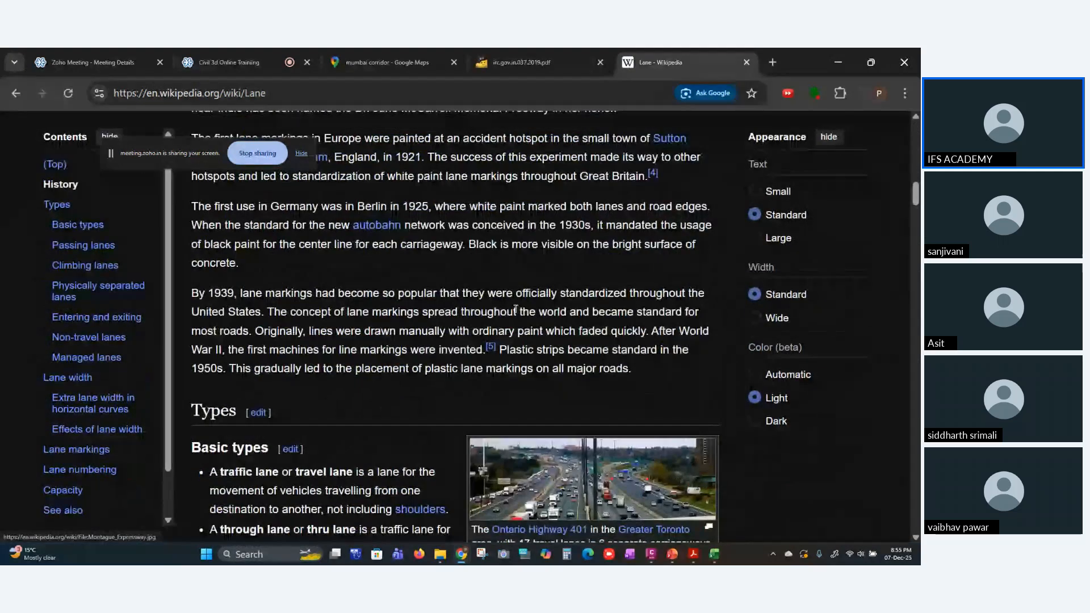
{"action": "scroll", "coordinate": [515, 309], "scroll_direction": "down", "scroll_amount": 20}
{"action": "scroll", "coordinate": [515, 311], "scroll_direction": "down", "scroll_amount": 15}
{"action": "scroll", "coordinate": [514, 311], "scroll_direction": "down", "scroll_amount": 15}
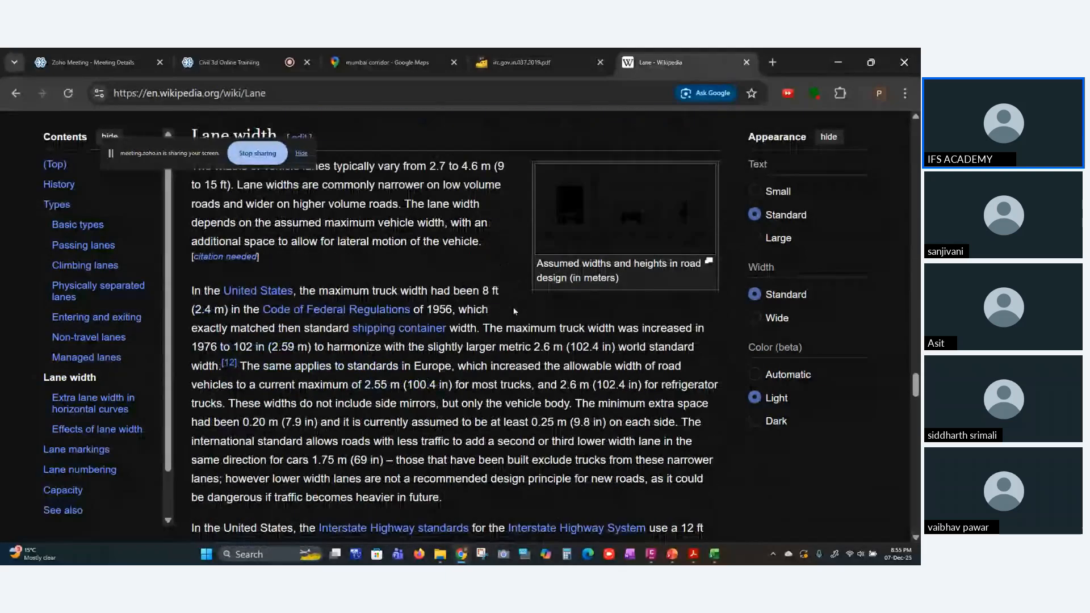
{"action": "scroll", "coordinate": [515, 311], "scroll_direction": "up", "scroll_amount": 6}
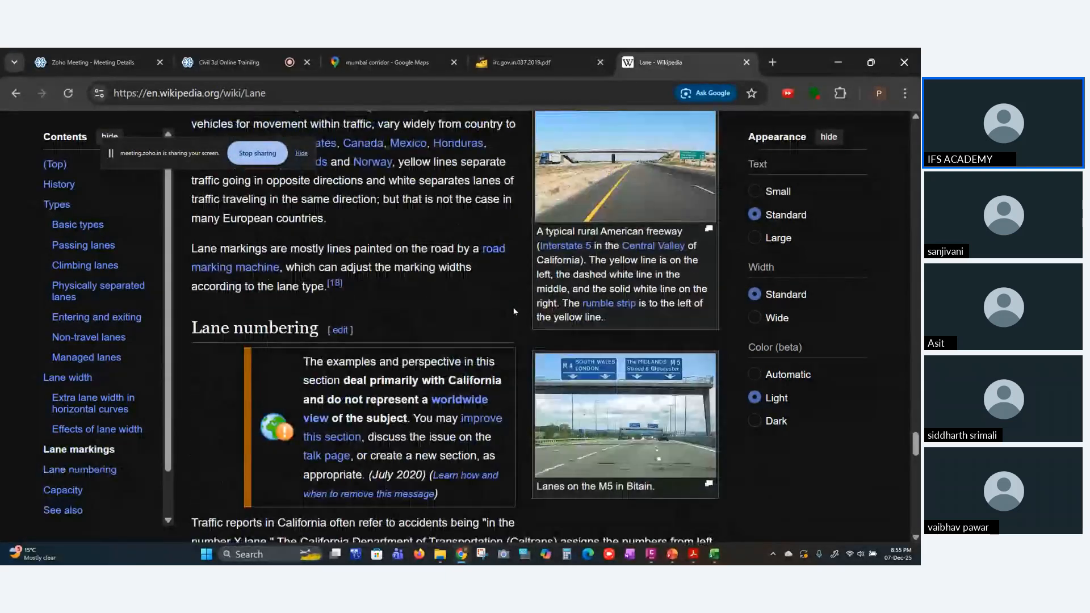
{"action": "scroll", "coordinate": [512, 311], "scroll_direction": "down", "scroll_amount": 12}
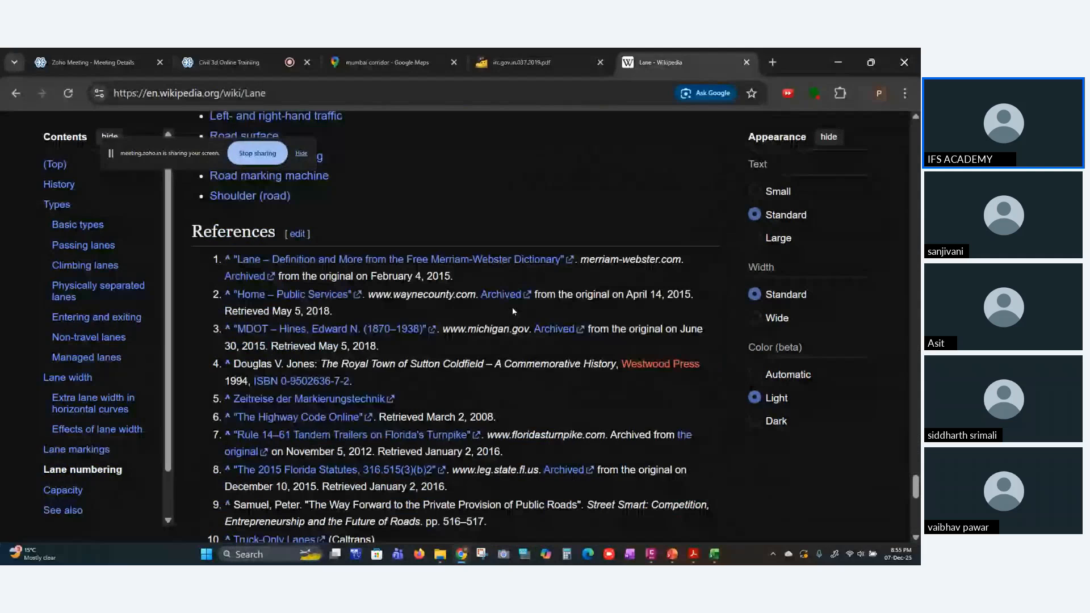
- Return from the Lane article to the search results and change the query to "traffic lanes types"
{"action": "key", "text": "alt+Left"}
{"action": "left_click_drag", "start_coordinate": [132, 153], "coordinate": [516, 164]}
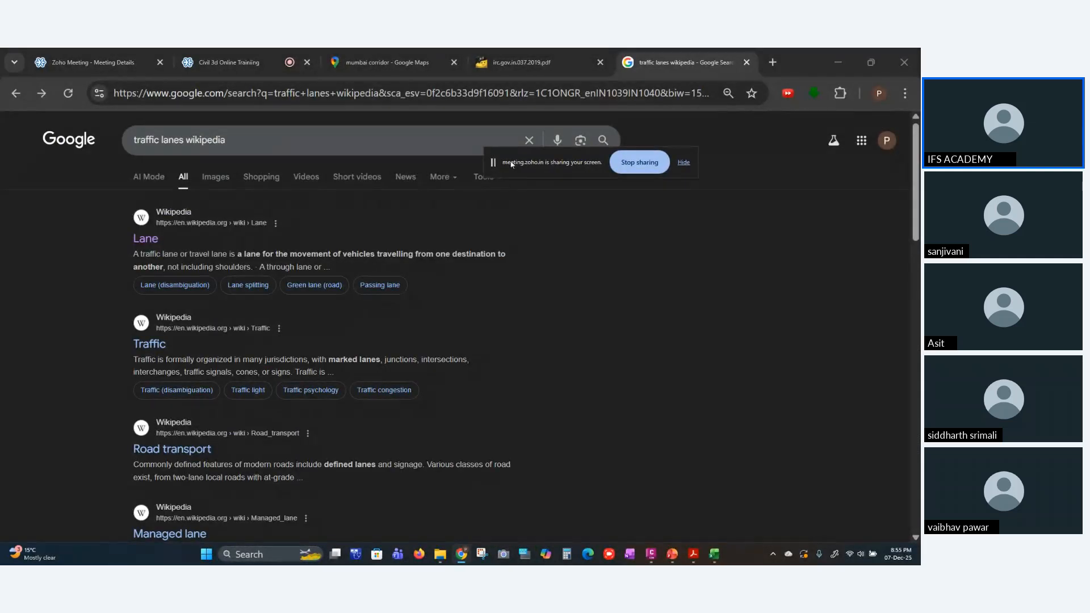
{"action": "double_click", "coordinate": [188, 140]}
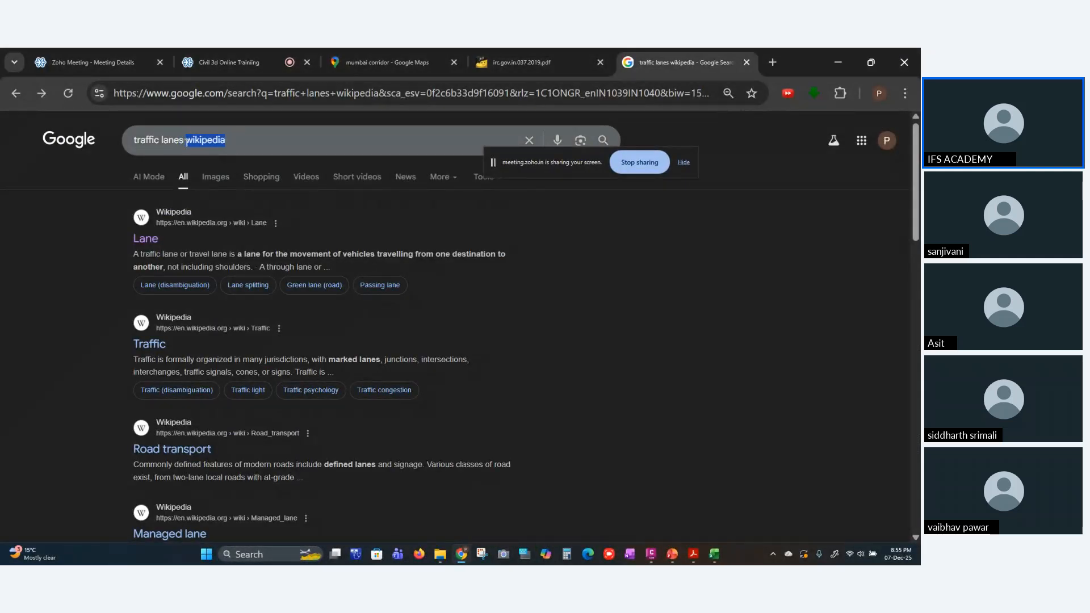
{"action": "type", "text": "types"}
{"action": "key", "text": "Return"}
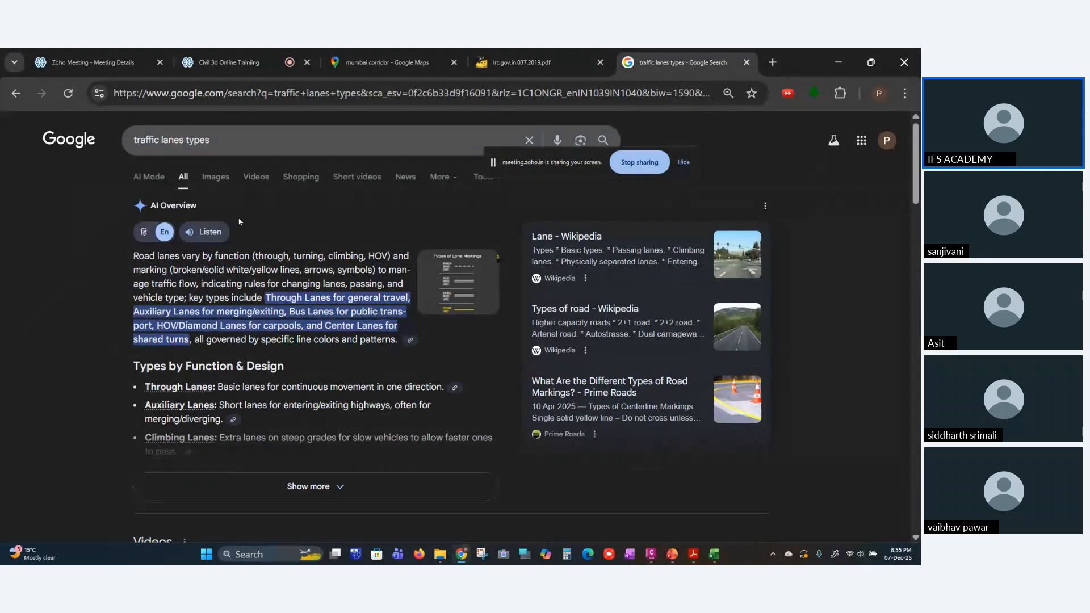
- View the image results for traffic lanes types and preview the Reddit road markings chart with its related images
{"action": "left_click", "coordinate": [216, 177]}
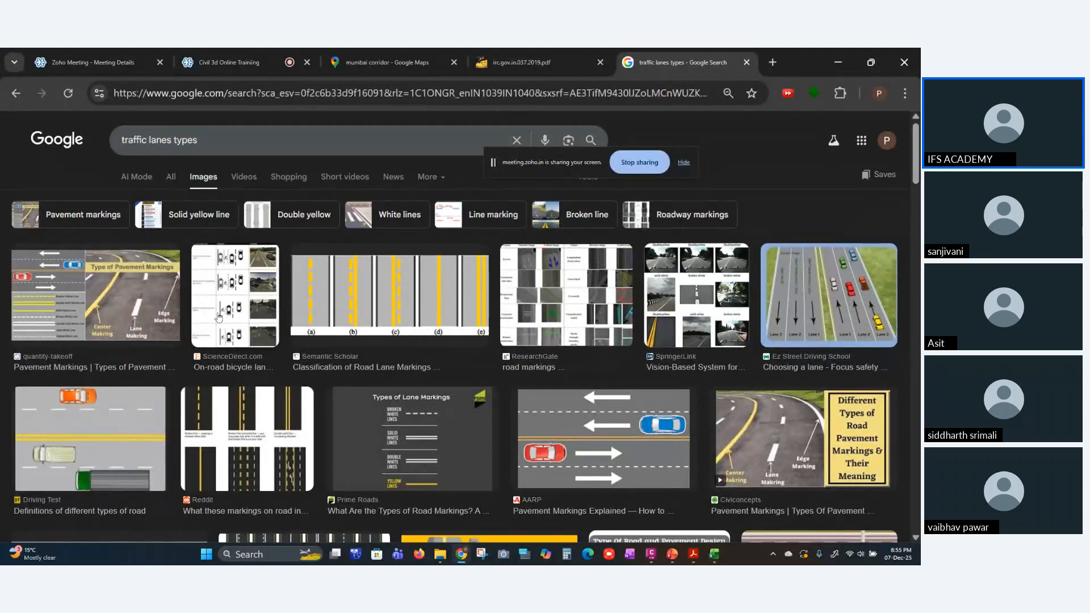
{"action": "left_click", "coordinate": [244, 448]}
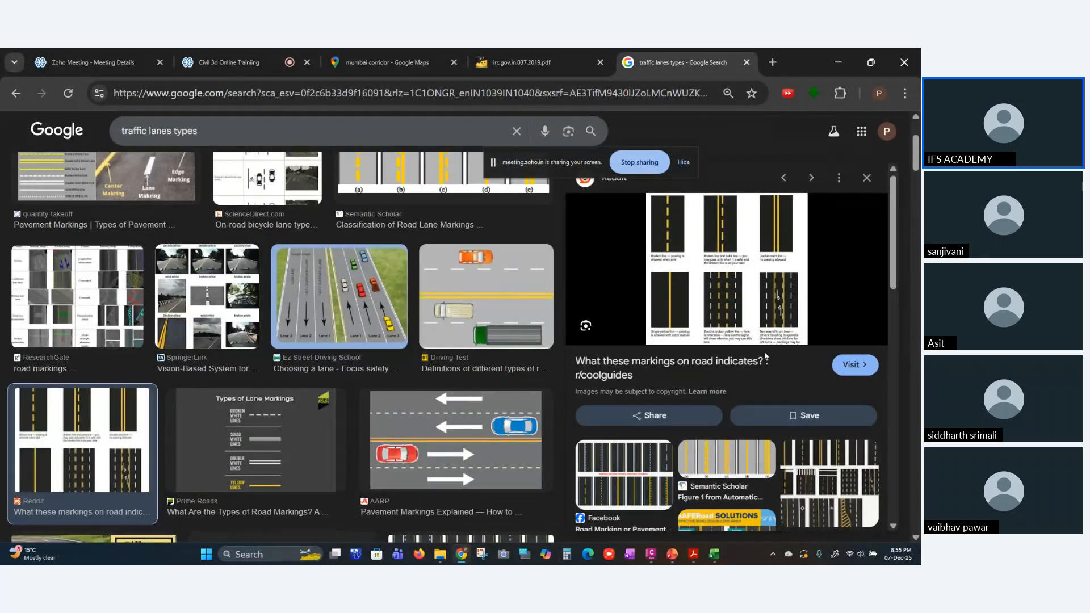
{"action": "scroll", "coordinate": [764, 356], "scroll_direction": "down", "scroll_amount": 4}
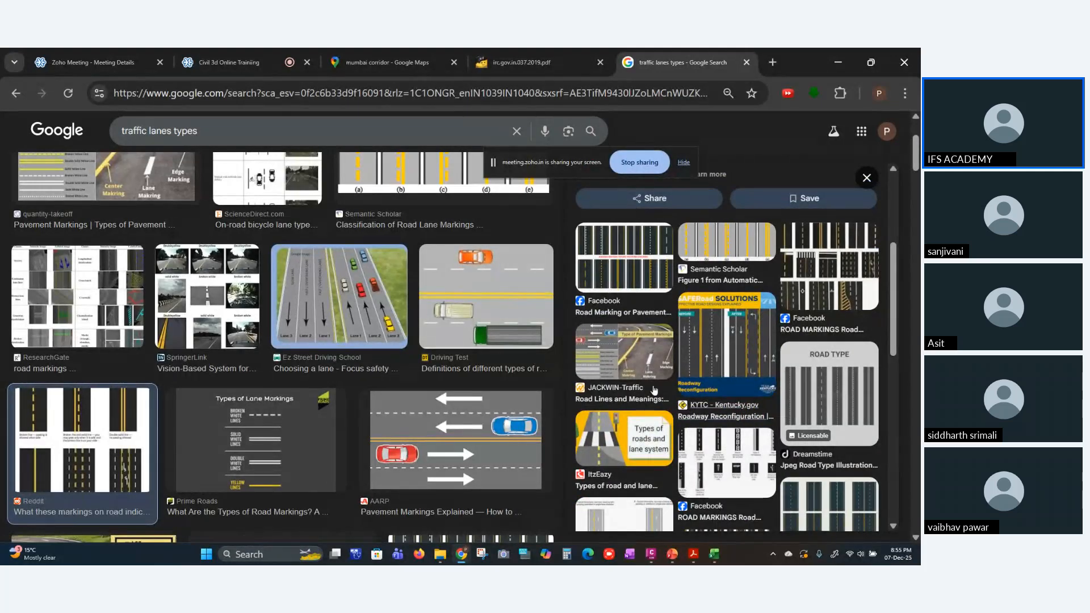
- Return to the web results for traffic lanes types and scan them for a guide to lane systems
{"action": "left_click", "coordinate": [16, 92]}
{"action": "left_click", "coordinate": [16, 93]}
{"action": "scroll", "coordinate": [420, 338], "scroll_direction": "down", "scroll_amount": 5}
{"action": "scroll", "coordinate": [420, 338], "scroll_direction": "down", "scroll_amount": 9}
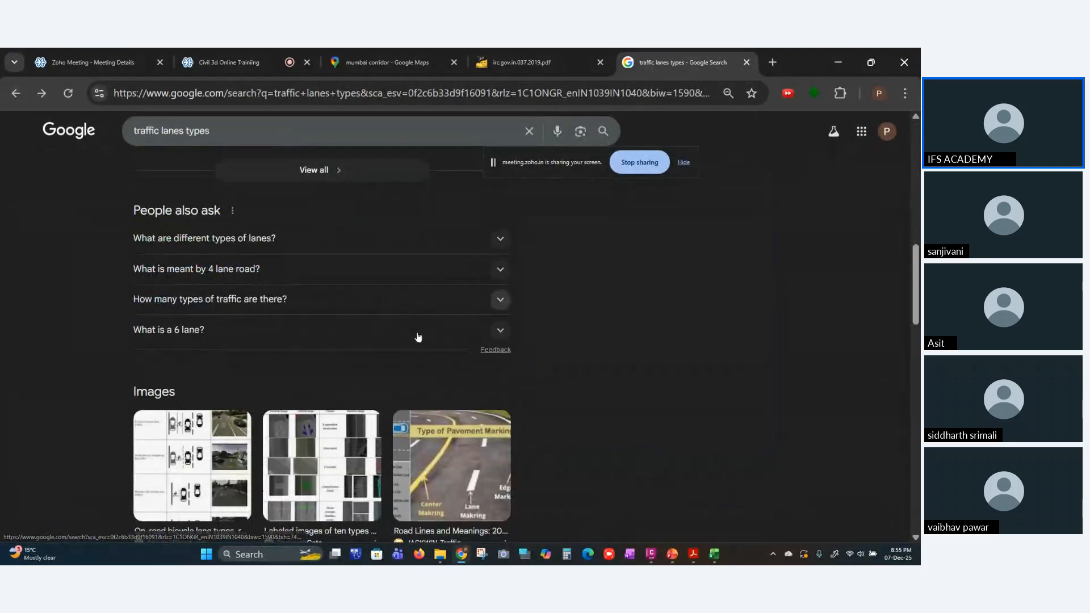
{"action": "scroll", "coordinate": [418, 337], "scroll_direction": "down", "scroll_amount": 6}
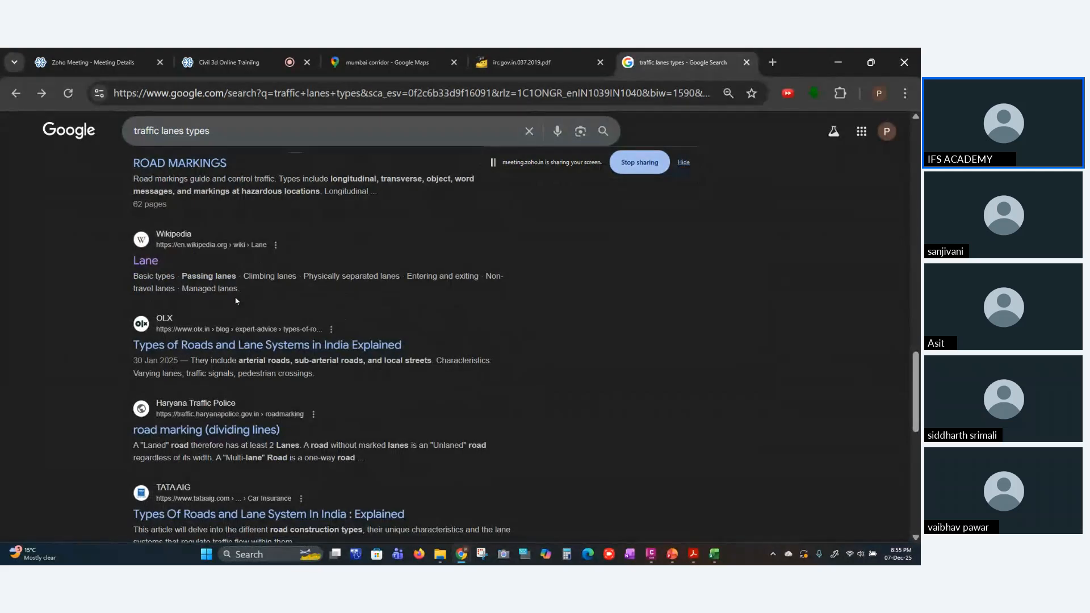
{"action": "scroll", "coordinate": [236, 301], "scroll_direction": "down", "scroll_amount": 3}
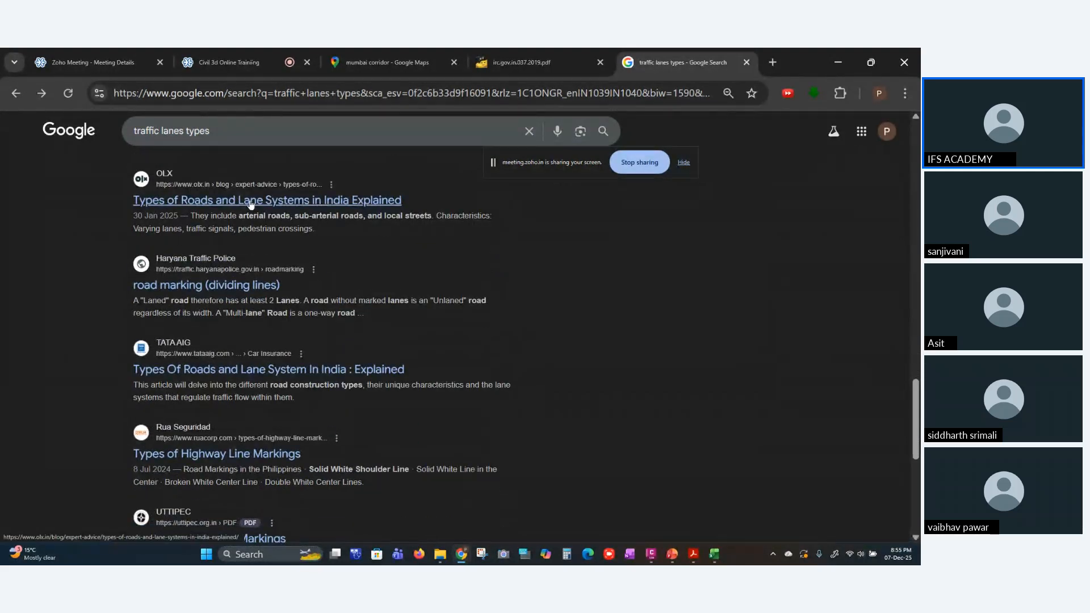
- Change the search query to "traffic lanes way" and run it
{"action": "left_click", "coordinate": [253, 131]}
{"action": "key", "text": "BackSpace"}
{"action": "key", "text": "BackSpace"}
{"action": "key", "text": "BackSpace"}
{"action": "key", "text": "BackSpace"}
{"action": "key", "text": "BackSpace"}
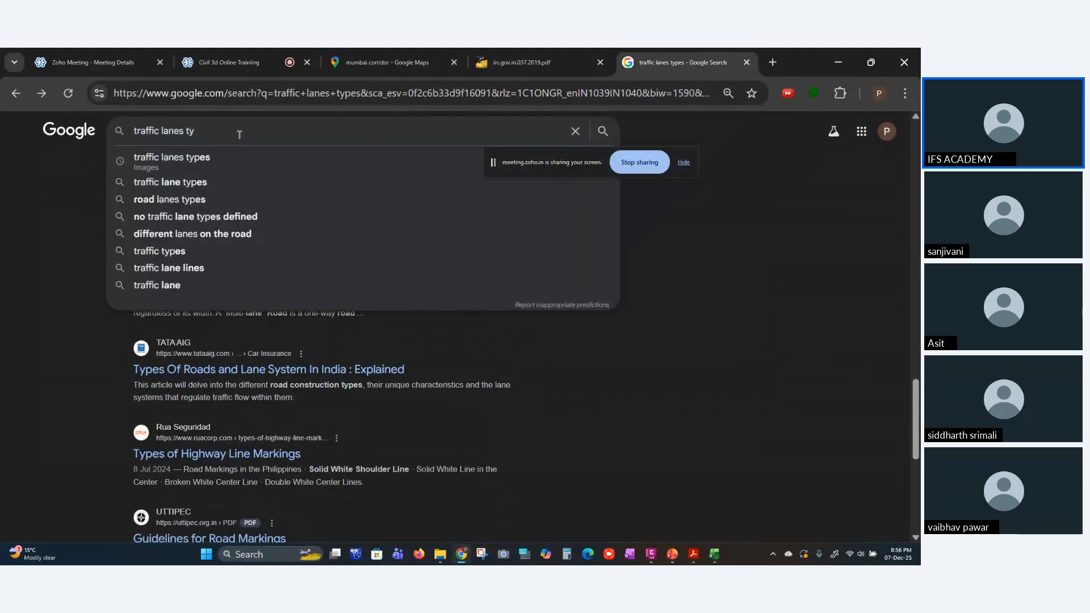
{"action": "type", "text": "way"}
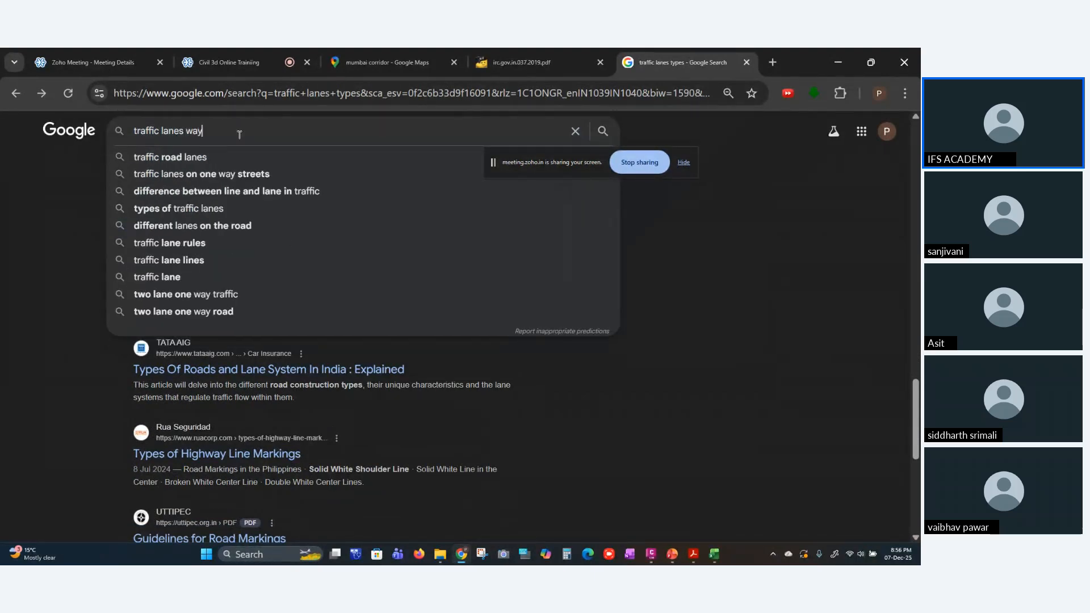
{"action": "key", "text": "Return"}
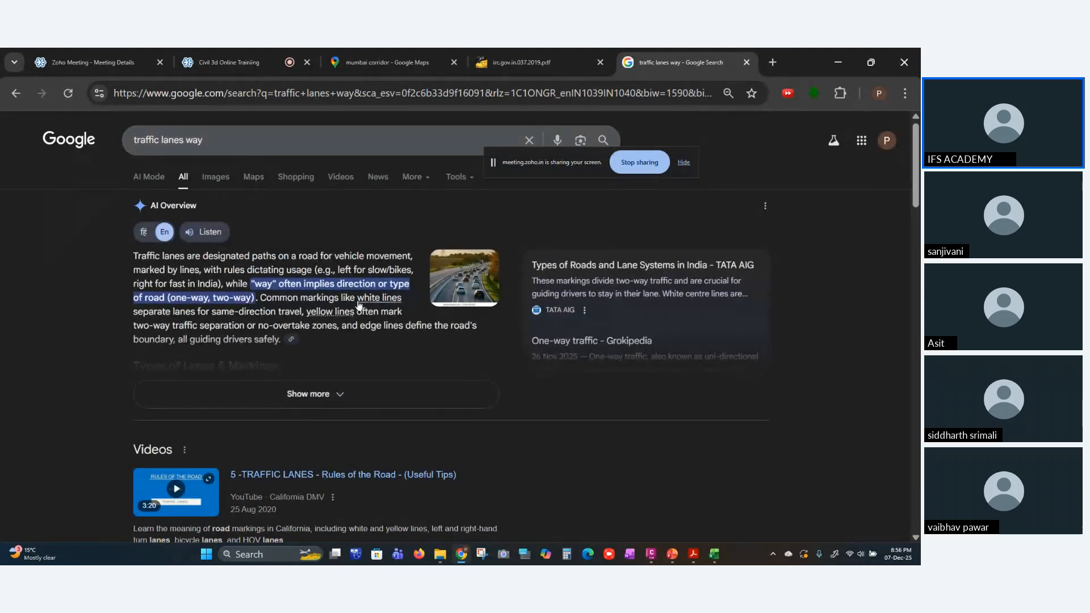
- Expand the AI Overview for traffic lanes way and read its lane types, markings and traffic flow patterns
{"action": "scroll", "coordinate": [356, 299], "scroll_direction": "down", "scroll_amount": 2}
{"action": "scroll", "coordinate": [350, 292], "scroll_direction": "up", "scroll_amount": 1}
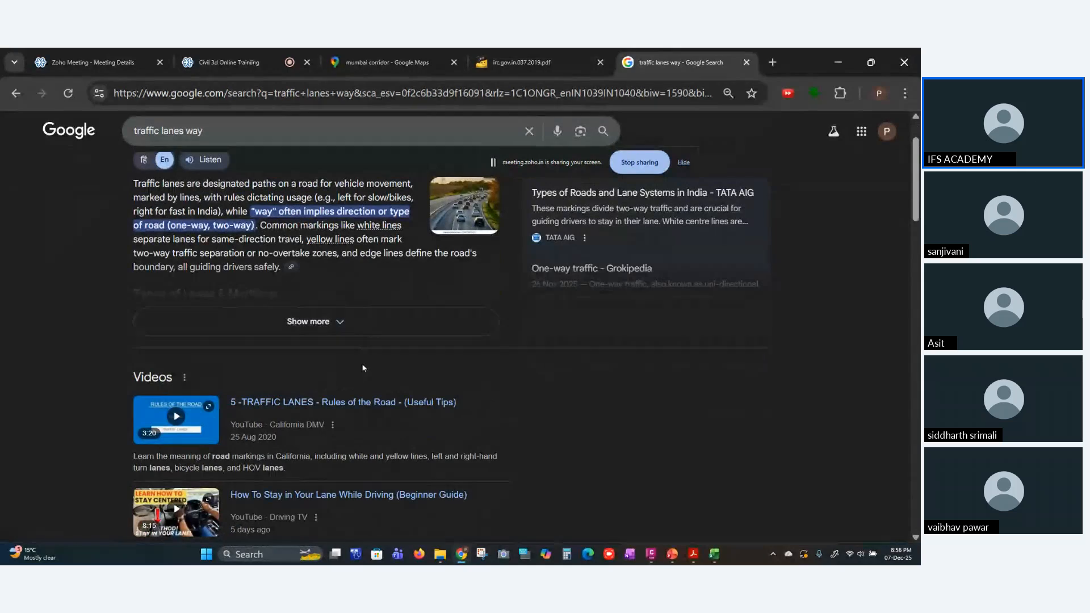
{"action": "left_click", "coordinate": [330, 332]}
{"action": "scroll", "coordinate": [437, 378], "scroll_direction": "down", "scroll_amount": 10}
{"action": "scroll", "coordinate": [437, 382], "scroll_direction": "up", "scroll_amount": 12}
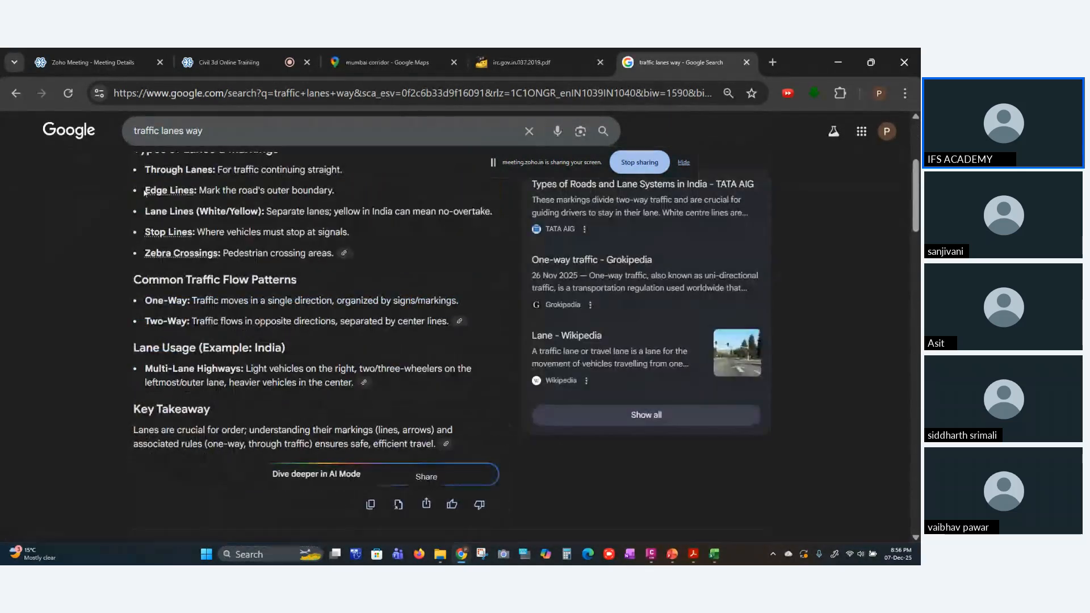
- Browse the image results for traffic lanes way for a suitable diagram of lane configurations
{"action": "left_click", "coordinate": [217, 177]}
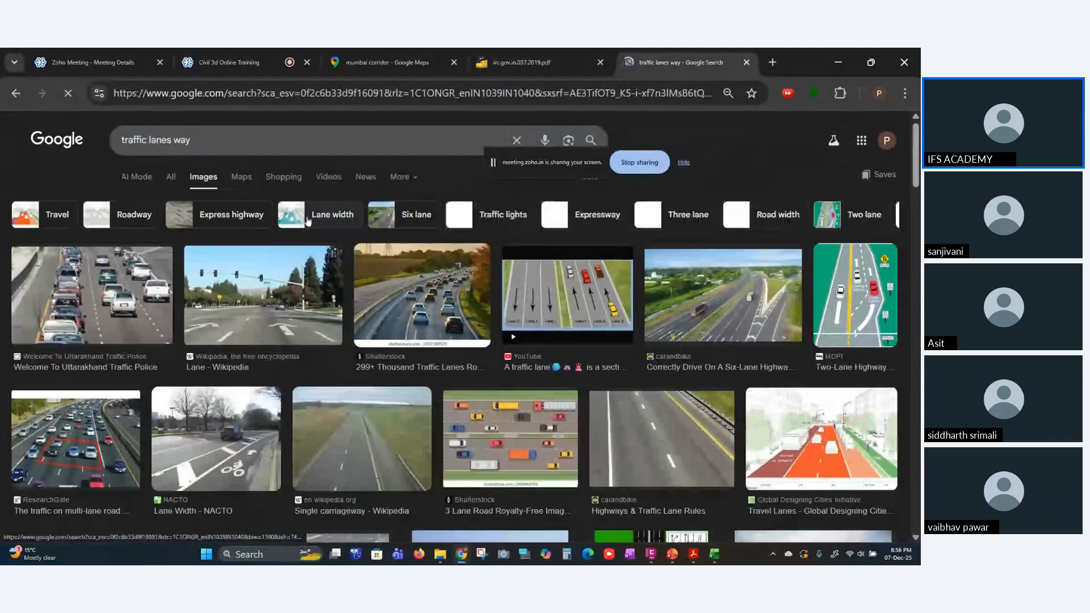
{"action": "scroll", "coordinate": [674, 275], "scroll_direction": "down", "scroll_amount": 5}
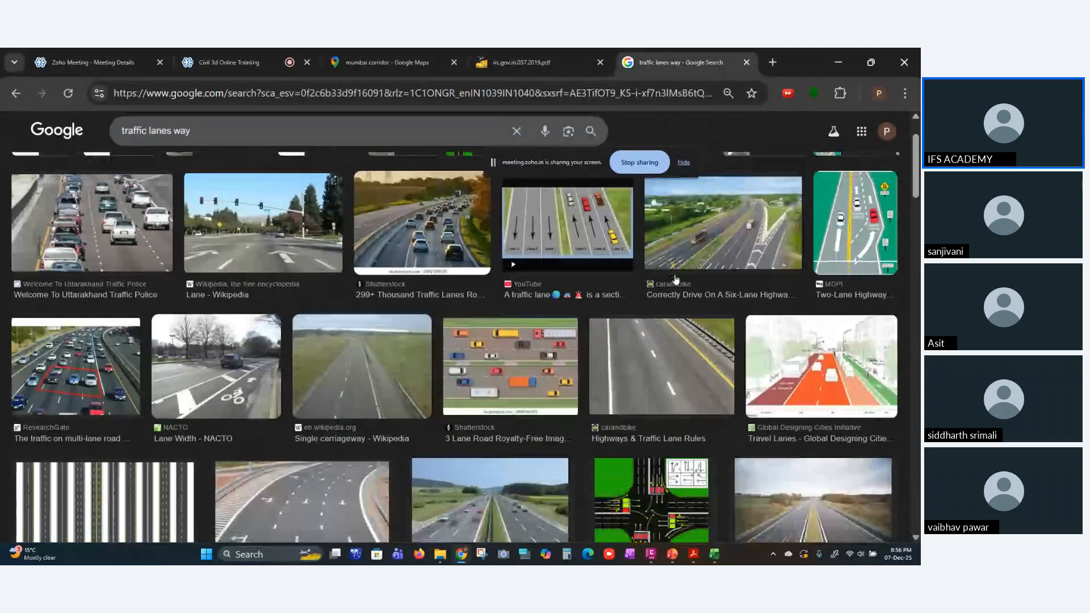
{"action": "scroll", "coordinate": [672, 281], "scroll_direction": "down", "scroll_amount": 3}
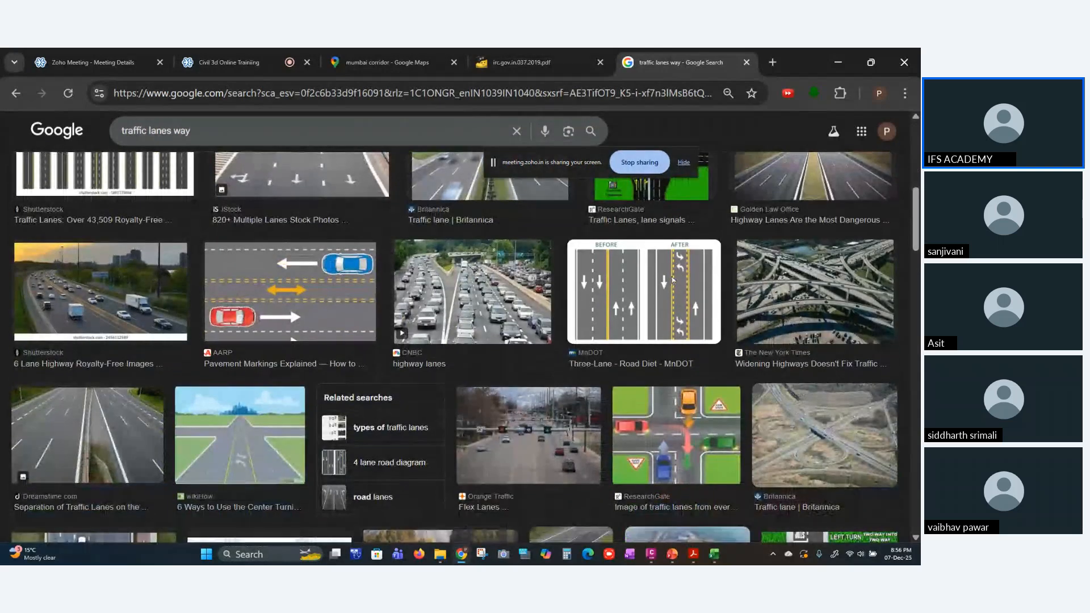
{"action": "scroll", "coordinate": [672, 280], "scroll_direction": "down", "scroll_amount": 4}
{"action": "scroll", "coordinate": [672, 280], "scroll_direction": "up", "scroll_amount": 5}
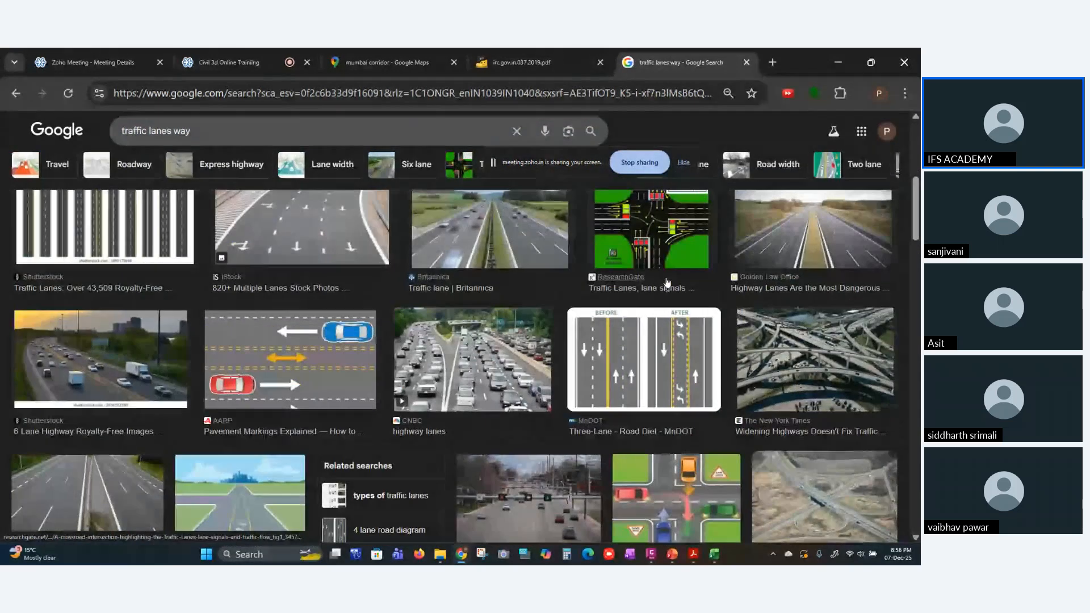
{"action": "scroll", "coordinate": [667, 282], "scroll_direction": "down", "scroll_amount": 2}
{"action": "scroll", "coordinate": [667, 283], "scroll_direction": "down", "scroll_amount": 10}
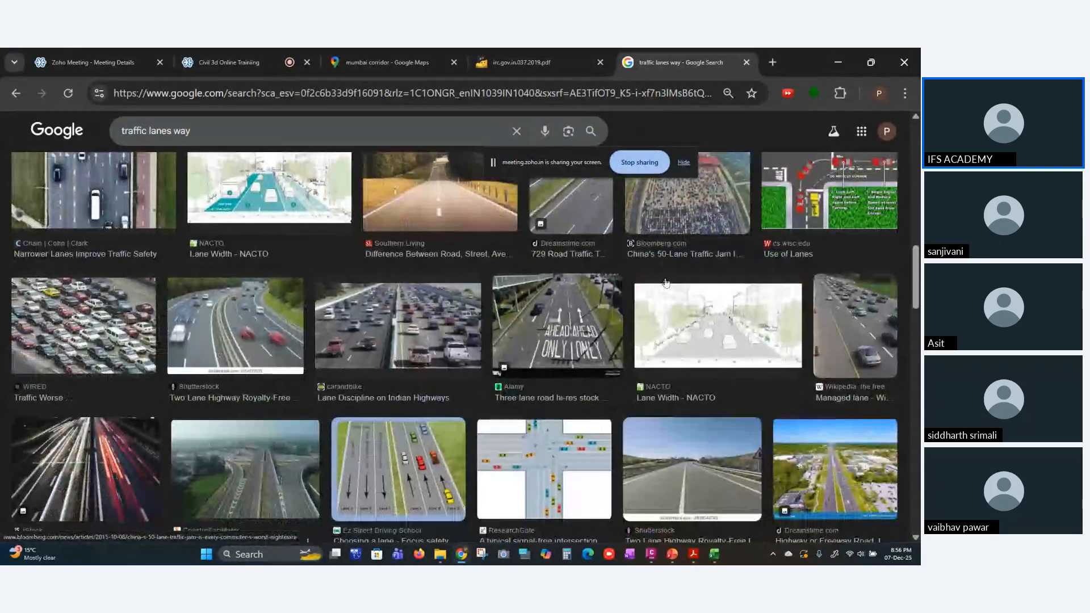
{"action": "scroll", "coordinate": [666, 284], "scroll_direction": "down", "scroll_amount": 10}
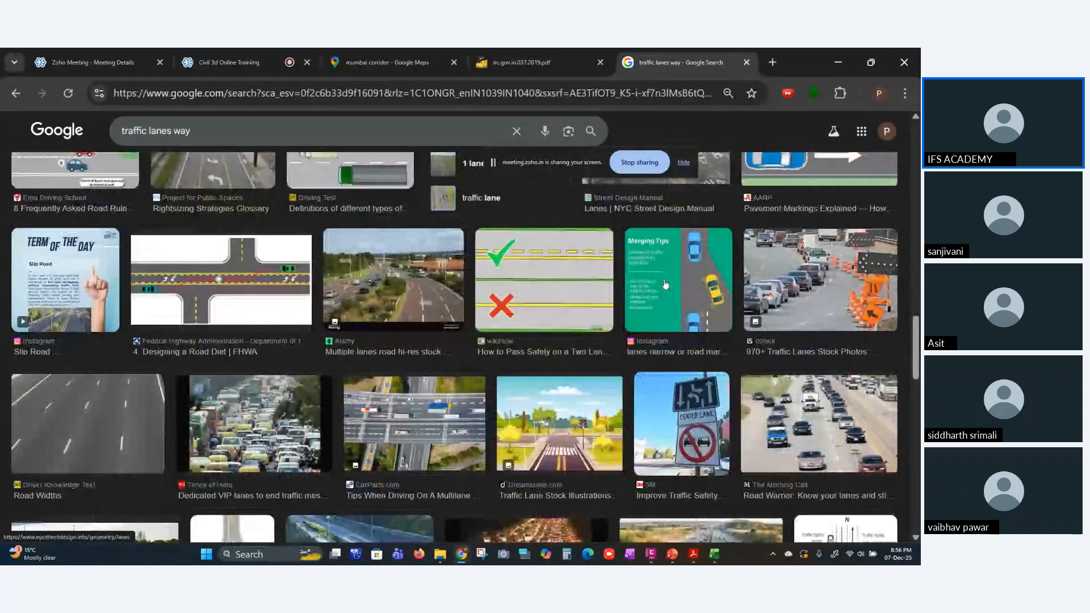
{"action": "scroll", "coordinate": [665, 283], "scroll_direction": "down", "scroll_amount": 6}
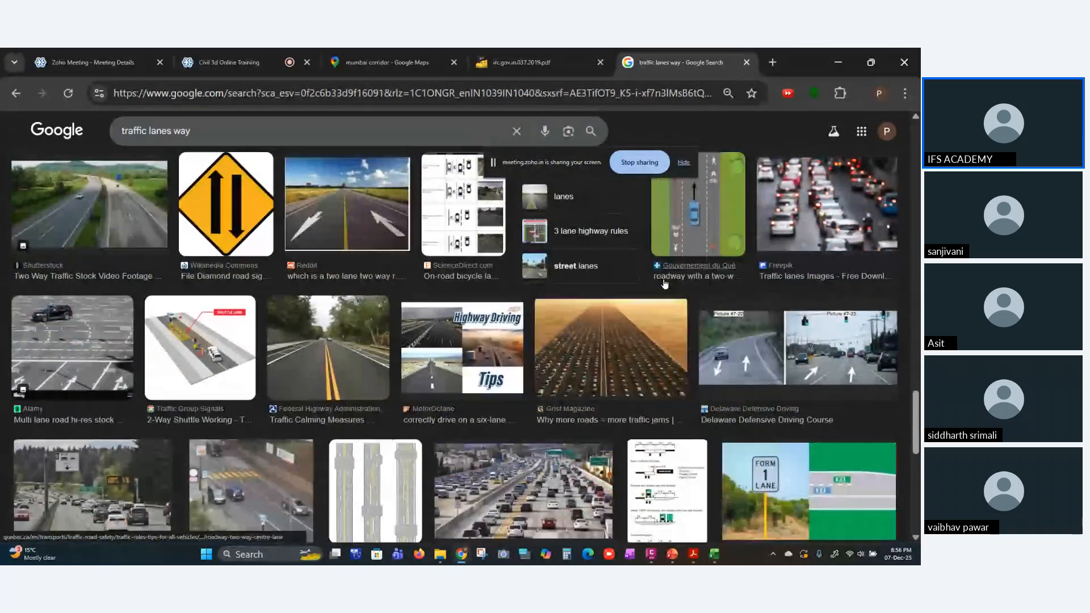
{"action": "scroll", "coordinate": [422, 224], "scroll_direction": "down", "scroll_amount": 6}
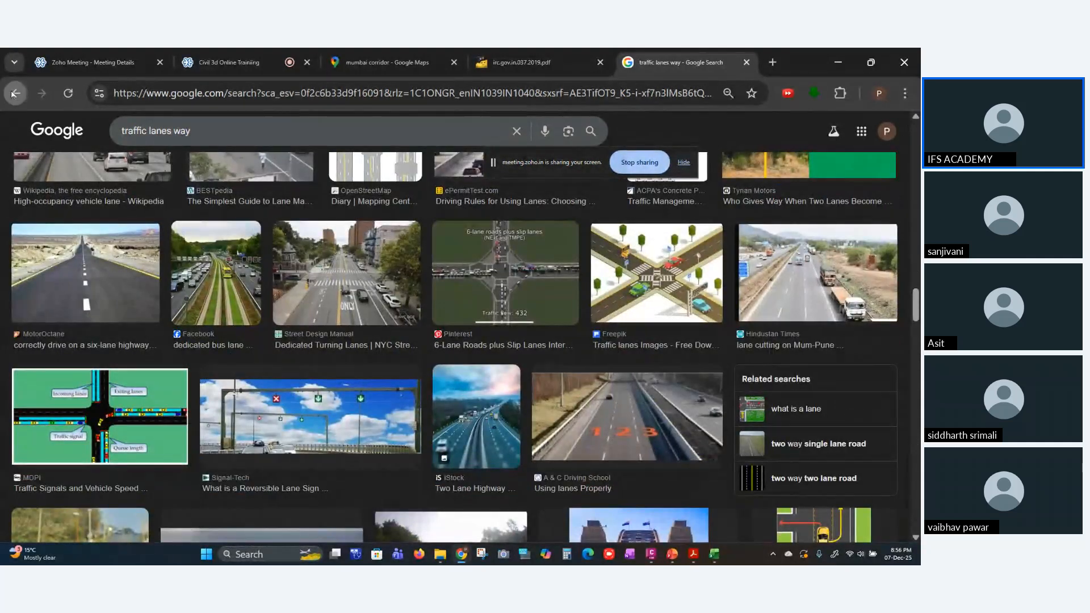
- Leave the image results and run a new web search for "all lane types"
{"action": "left_click", "coordinate": [16, 93]}
{"action": "left_click", "coordinate": [168, 94]}
{"action": "type", "text": "all lane t"}
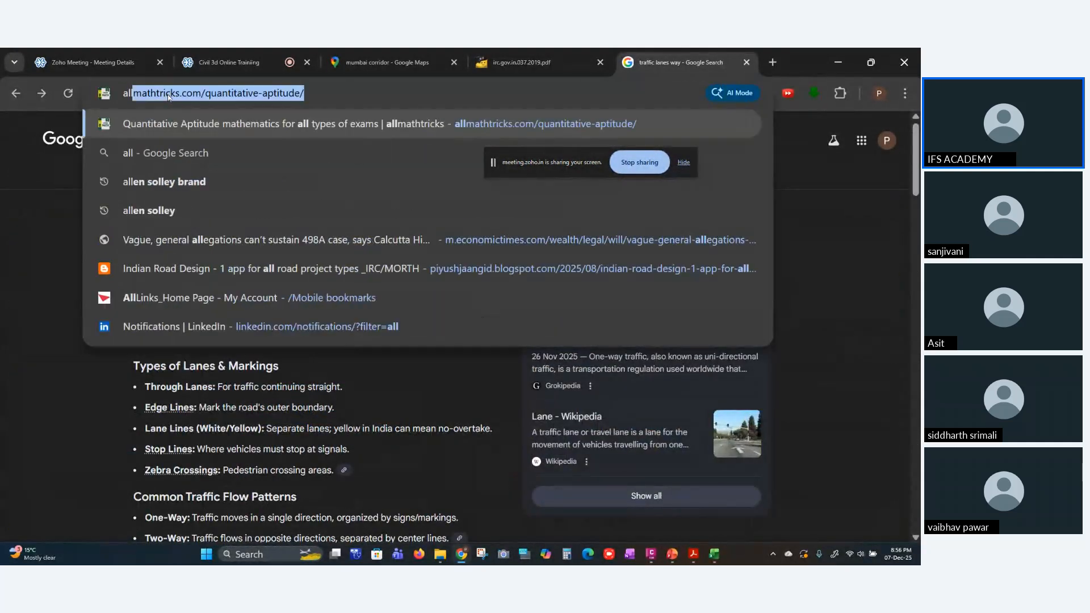
{"action": "type", "text": "ypes"}
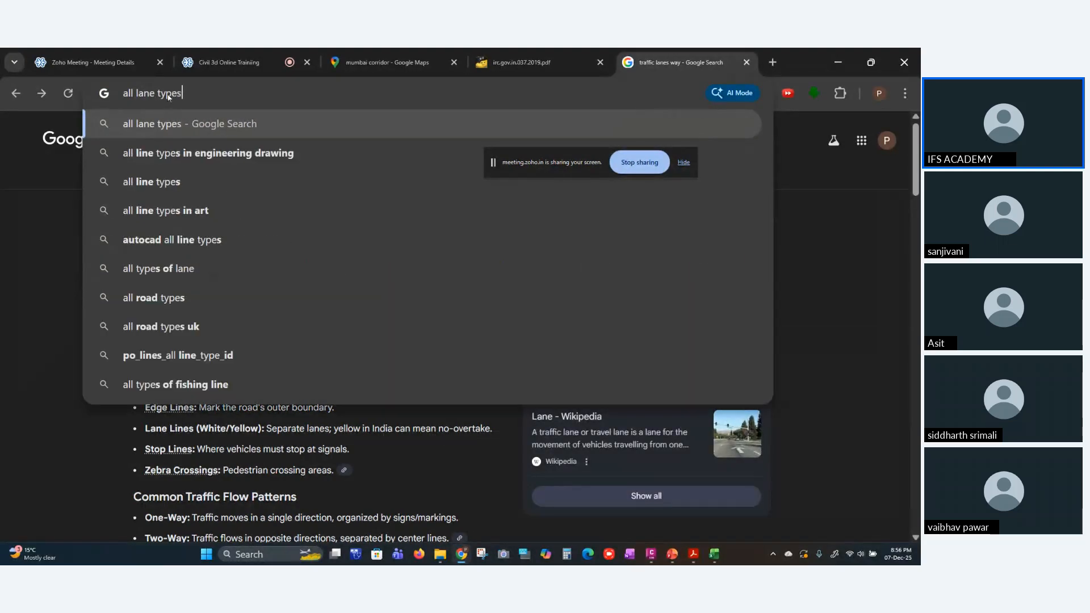
{"action": "key", "text": "Return"}
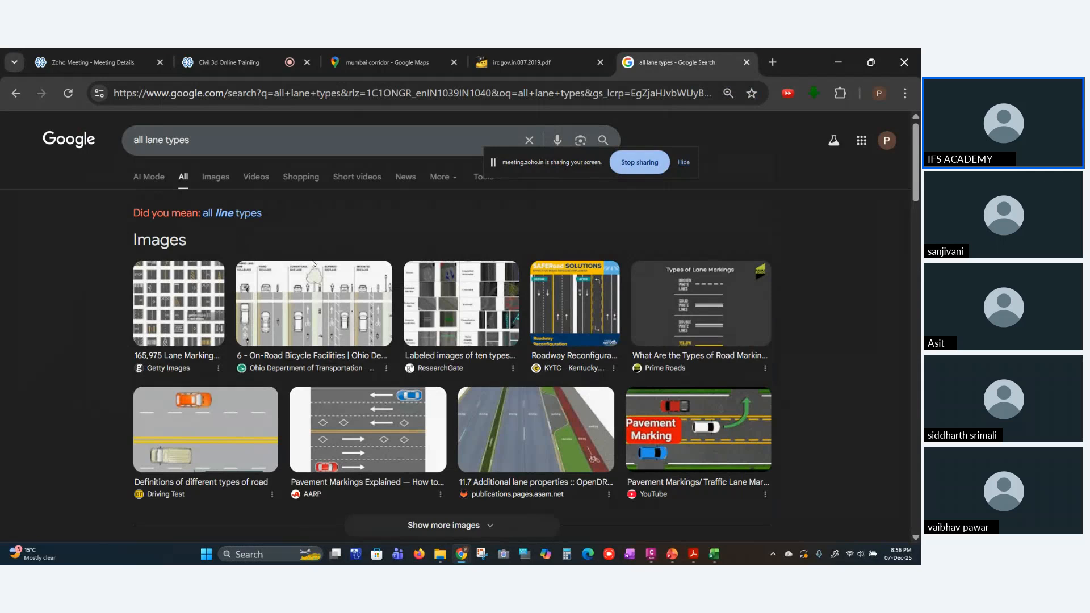
- Scan the full results page for all lane types, including the AI Overview, articles and related searches
{"action": "scroll", "coordinate": [341, 256], "scroll_direction": "down", "scroll_amount": 6}
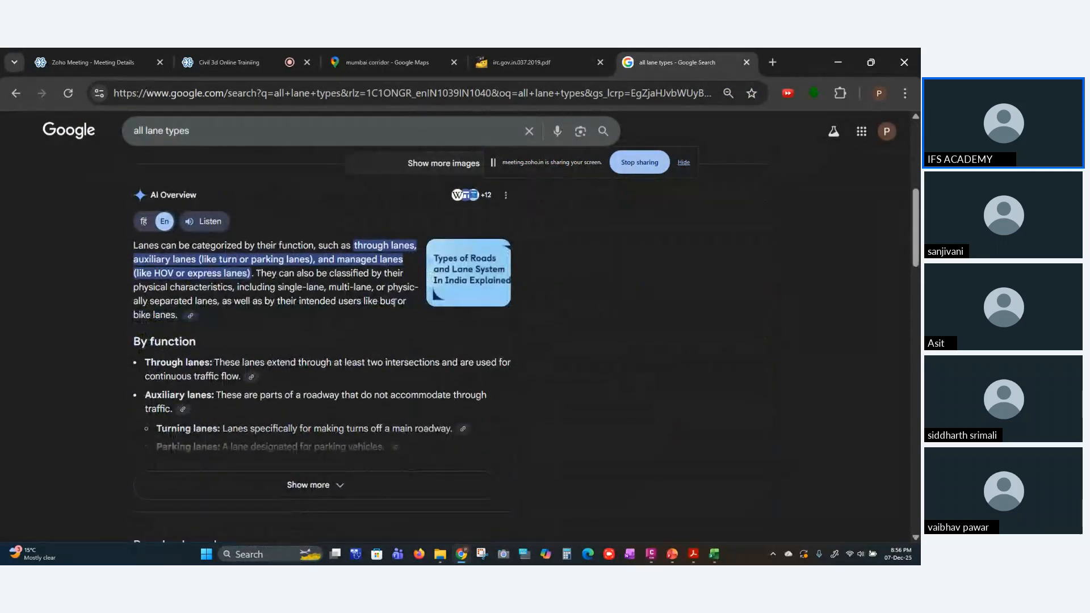
{"action": "scroll", "coordinate": [377, 317], "scroll_direction": "down", "scroll_amount": 9}
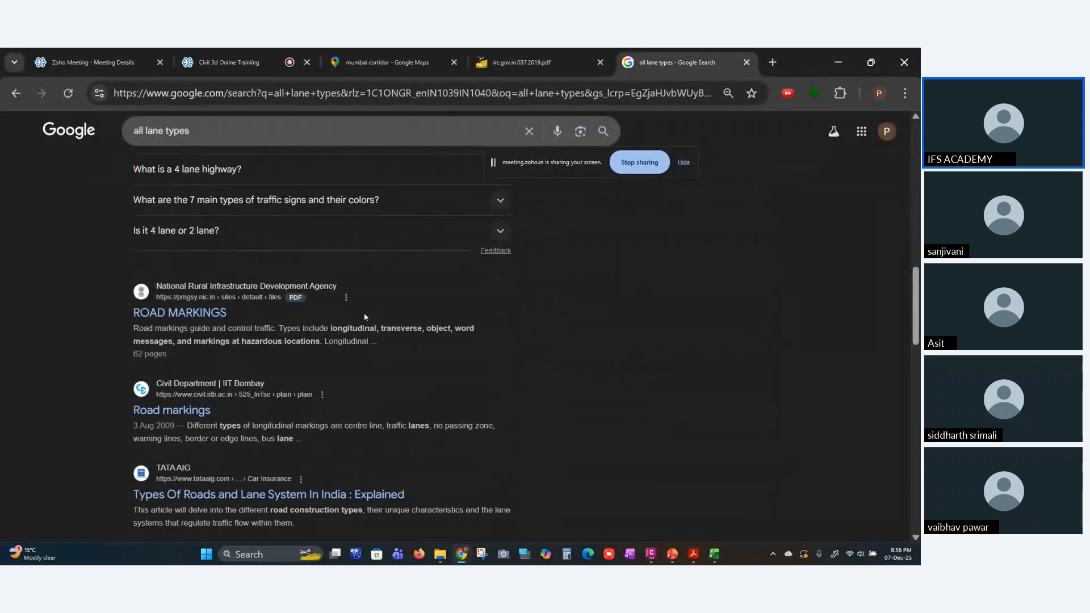
{"action": "scroll", "coordinate": [349, 323], "scroll_direction": "down", "scroll_amount": 3}
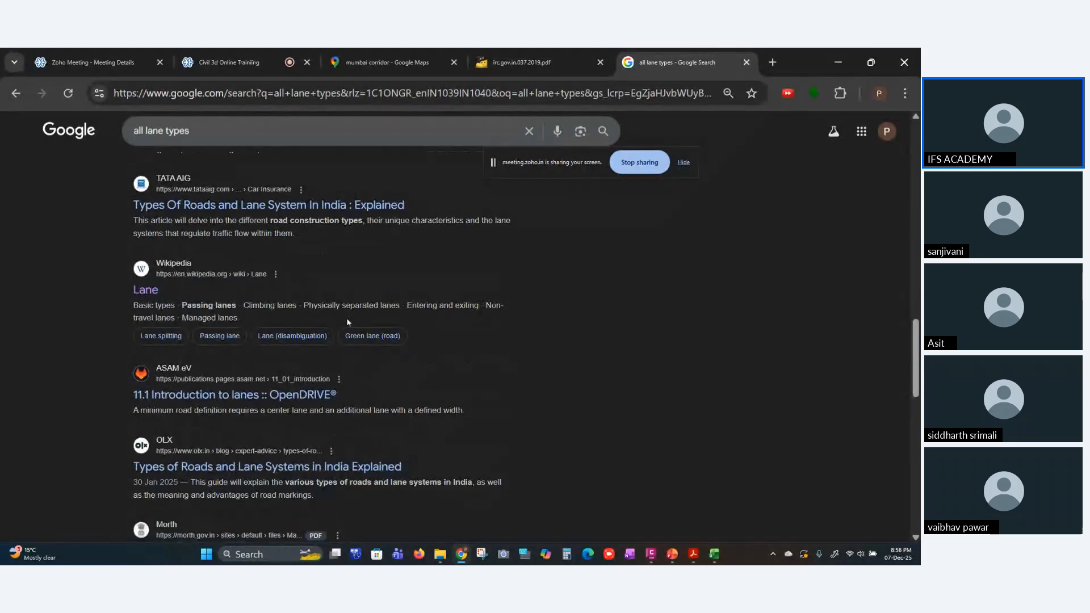
{"action": "scroll", "coordinate": [347, 322], "scroll_direction": "down", "scroll_amount": 3}
{"action": "scroll", "coordinate": [346, 321], "scroll_direction": "down", "scroll_amount": 10}
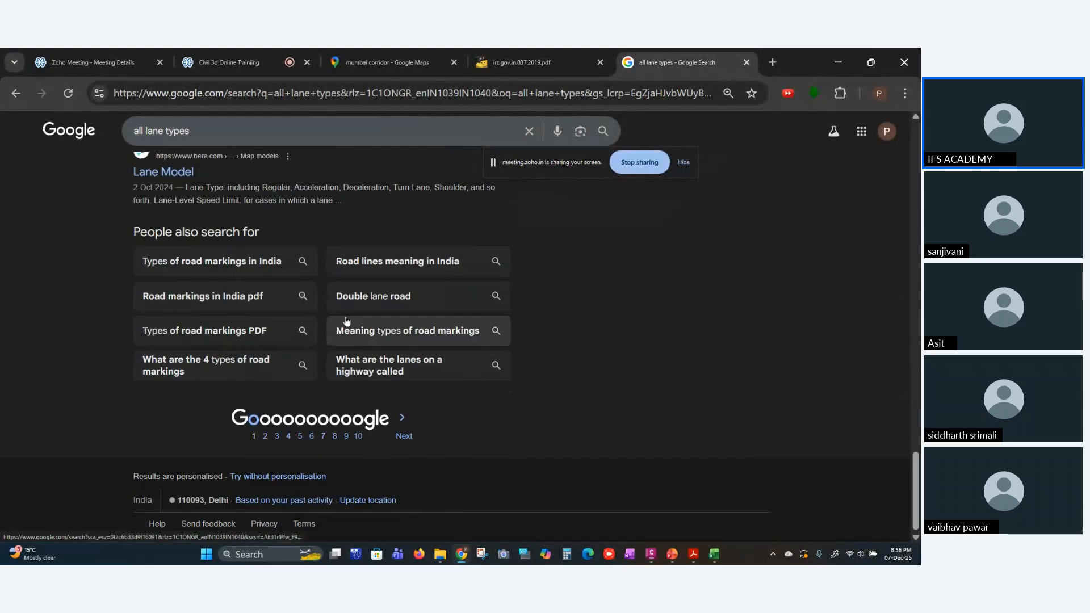
{"action": "scroll", "coordinate": [513, 215], "scroll_direction": "up", "scroll_amount": 15}
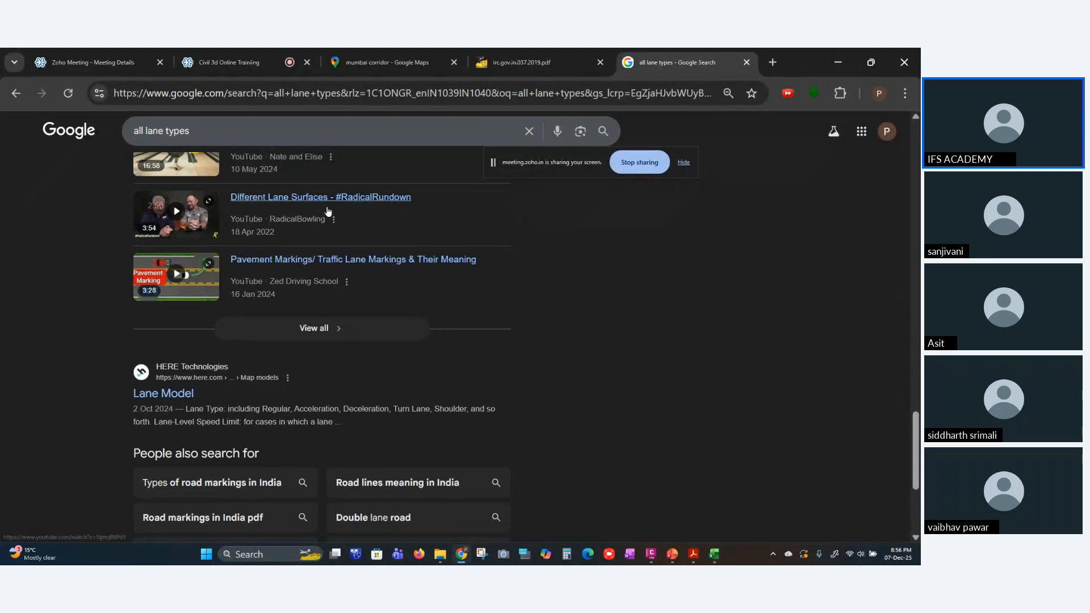
{"action": "scroll", "coordinate": [330, 215], "scroll_direction": "up", "scroll_amount": 10}
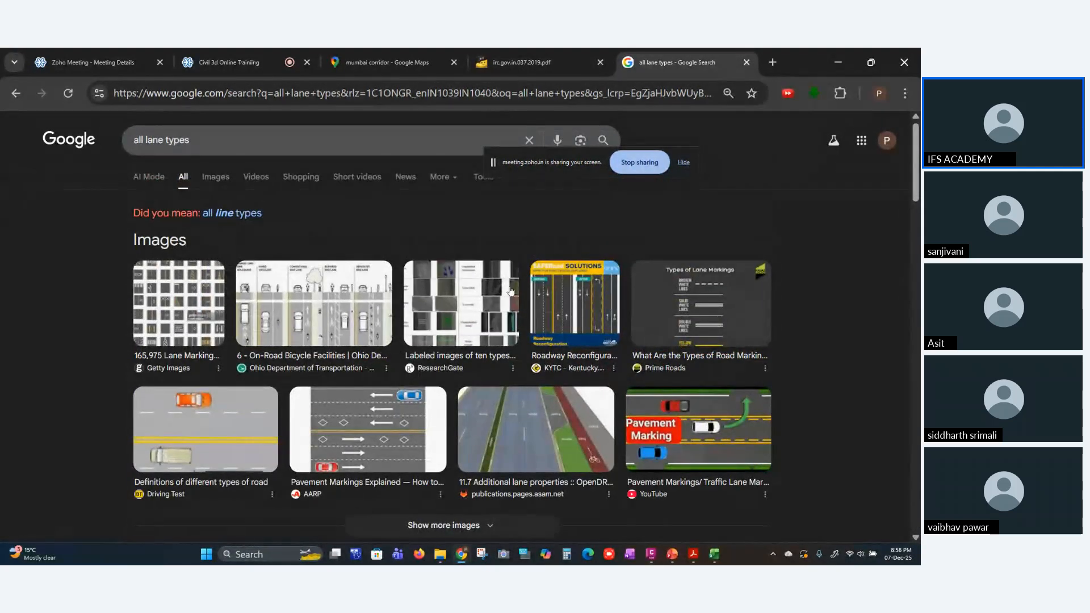
- Preview the KYTC Roadway Reconfiguration image and look through its related lane diagrams
{"action": "left_click", "coordinate": [559, 301]}
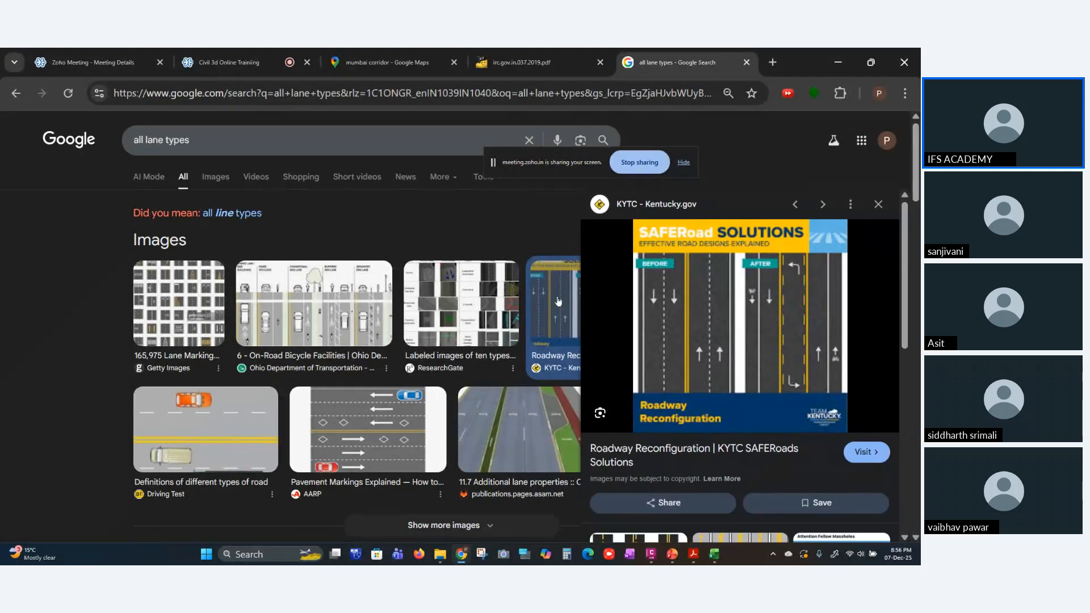
{"action": "scroll", "coordinate": [683, 427], "scroll_direction": "down", "scroll_amount": 6}
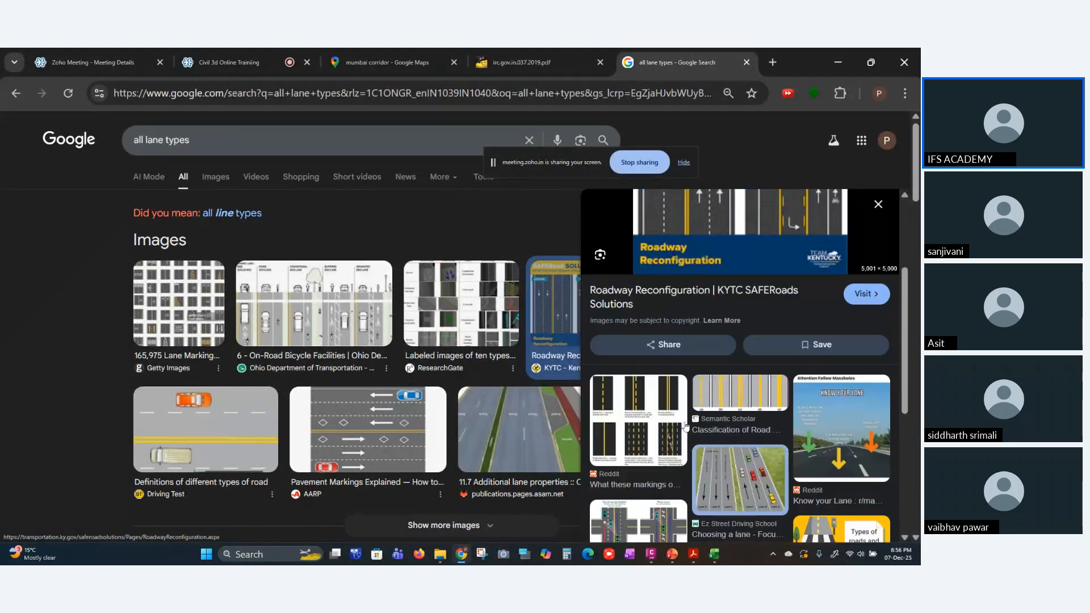
{"action": "scroll", "coordinate": [683, 427], "scroll_direction": "down", "scroll_amount": 2}
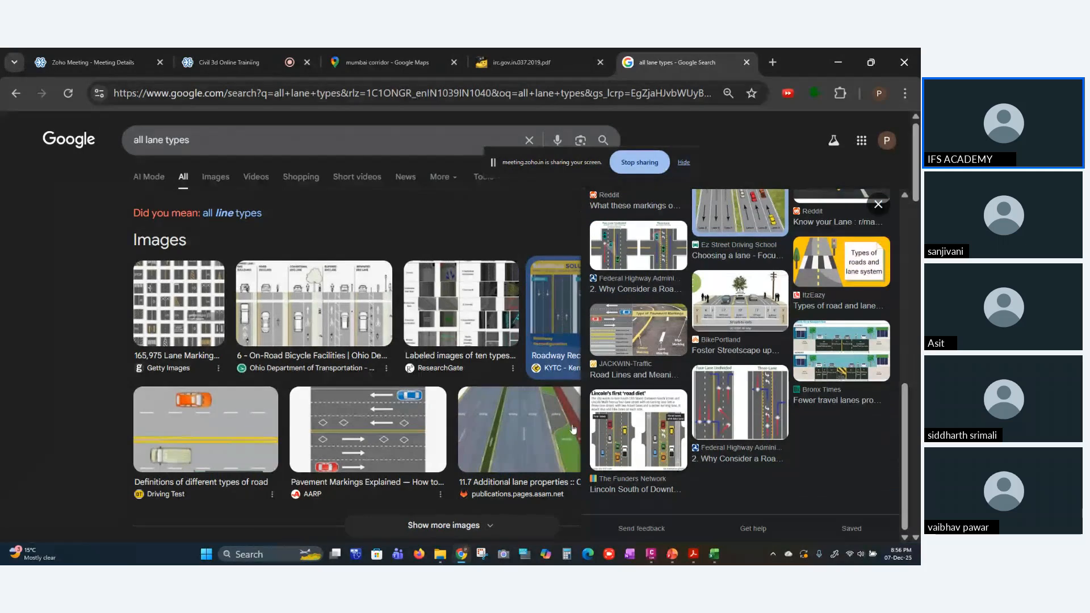
{"action": "scroll", "coordinate": [710, 331], "scroll_direction": "up", "scroll_amount": 8}
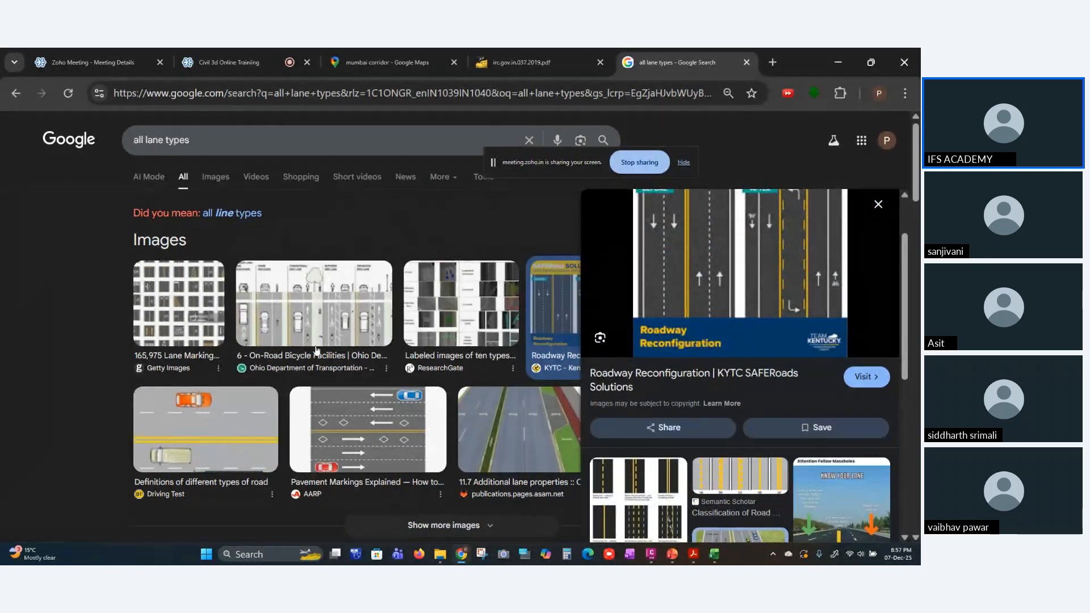
- Return to the IRC:37 PDF in the browser and review clause 4.5.1.3 on two-lane two-way roads
{"action": "left_click", "coordinate": [715, 556]}
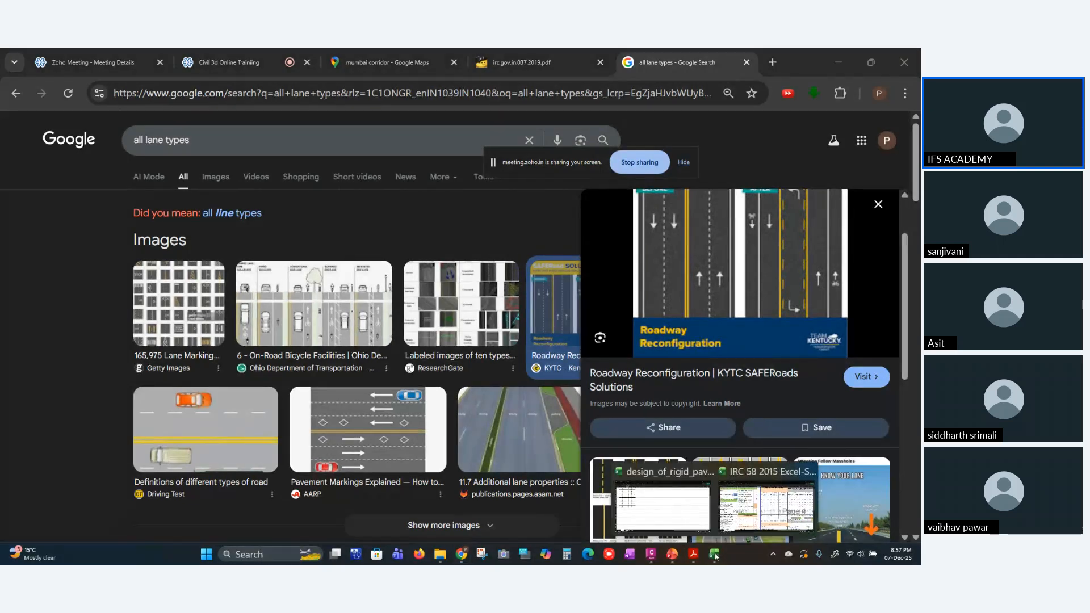
{"action": "left_click", "coordinate": [674, 558]}
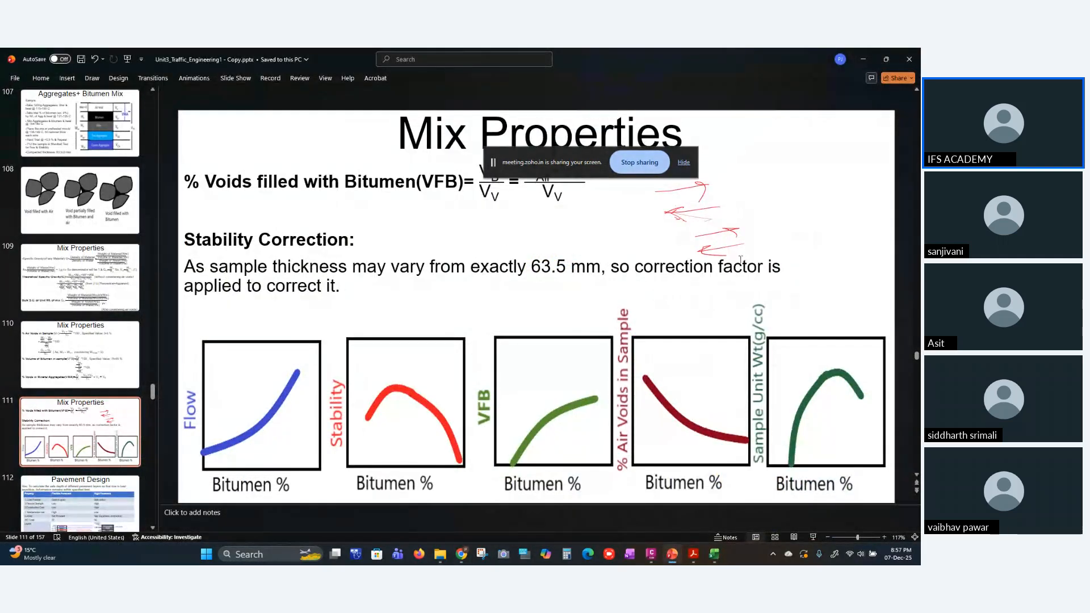
{"action": "left_click", "coordinate": [693, 557]}
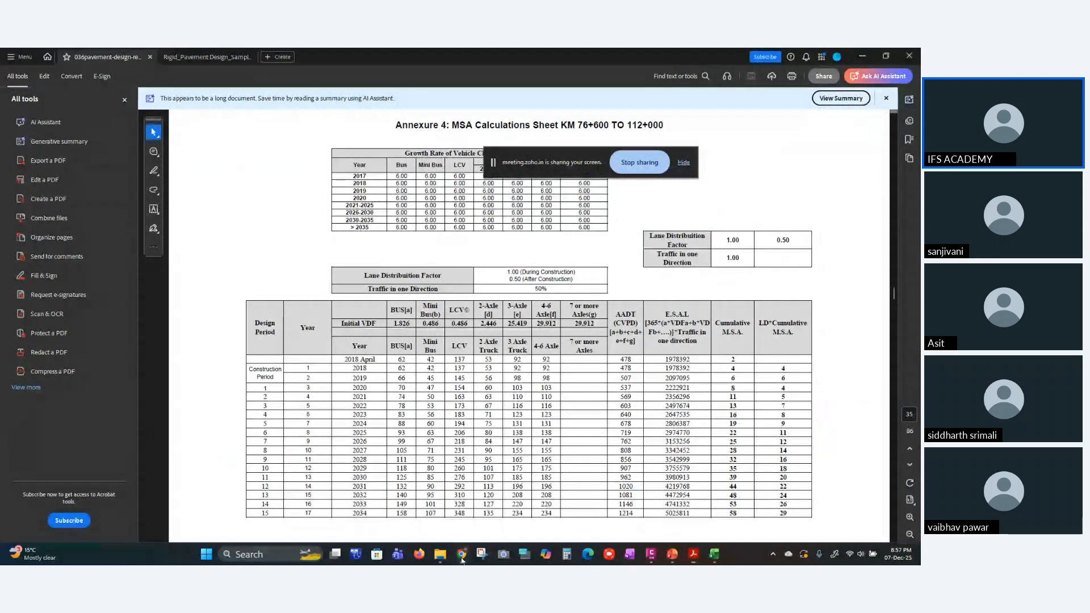
{"action": "mouse_move", "coordinate": [461, 555]}
{"action": "left_click", "coordinate": [421, 516]}
{"action": "left_click", "coordinate": [521, 61]}
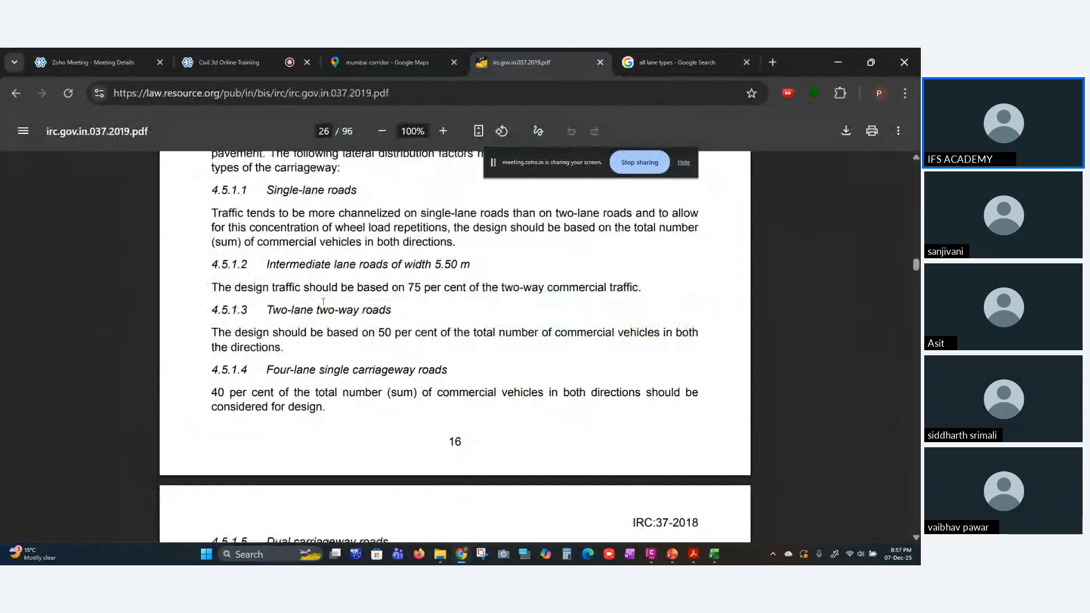
{"action": "left_click_drag", "start_coordinate": [257, 311], "coordinate": [406, 304]}
{"action": "left_click", "coordinate": [395, 307]}
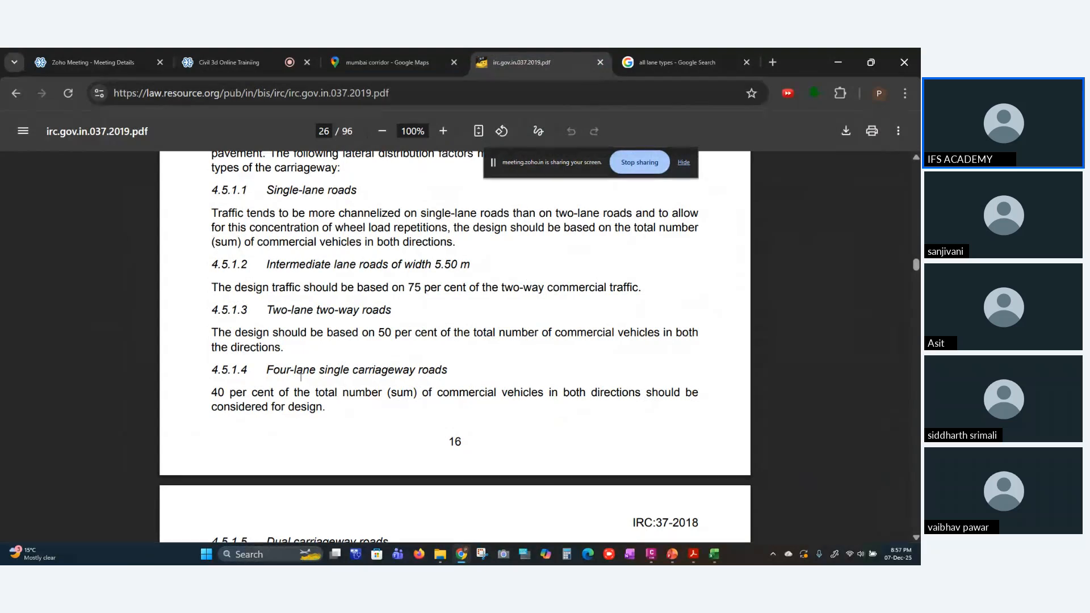
- Read the IRC:37 clauses on four-lane and dual carriageway distribution factors and the design traffic computation in clause 4.6.1
{"action": "scroll", "coordinate": [301, 376], "scroll_direction": "down", "scroll_amount": 1}
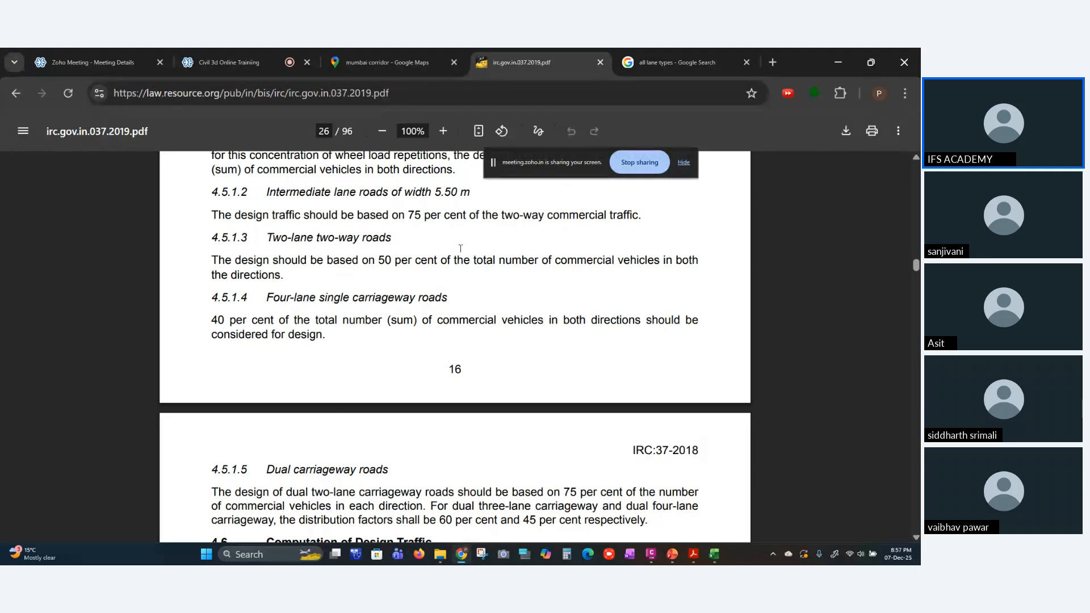
{"action": "scroll", "coordinate": [440, 269], "scroll_direction": "down", "scroll_amount": 2}
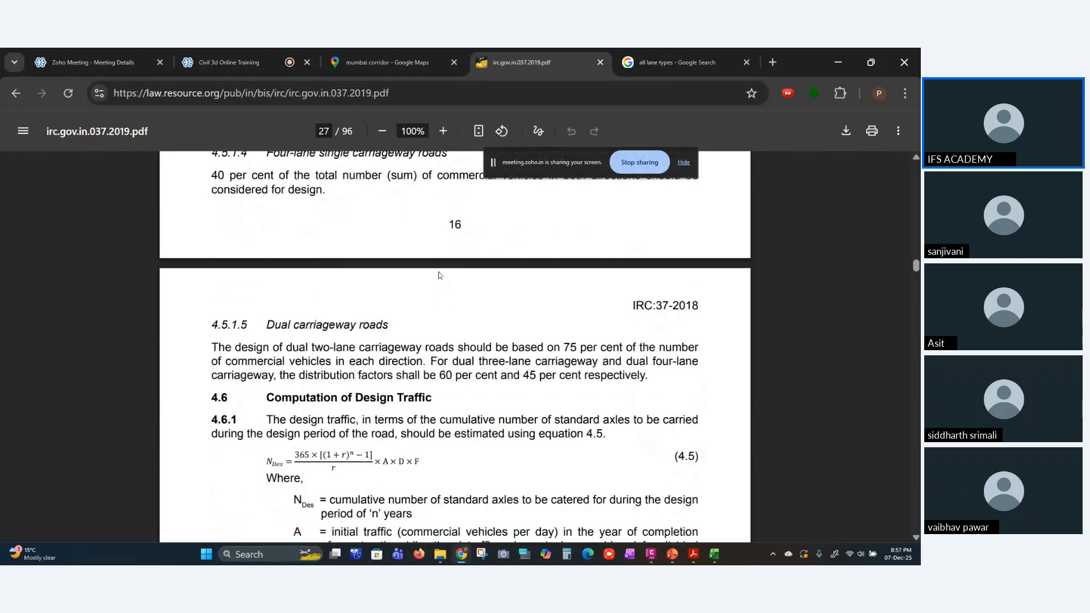
{"action": "scroll", "coordinate": [438, 276], "scroll_direction": "down", "scroll_amount": 2}
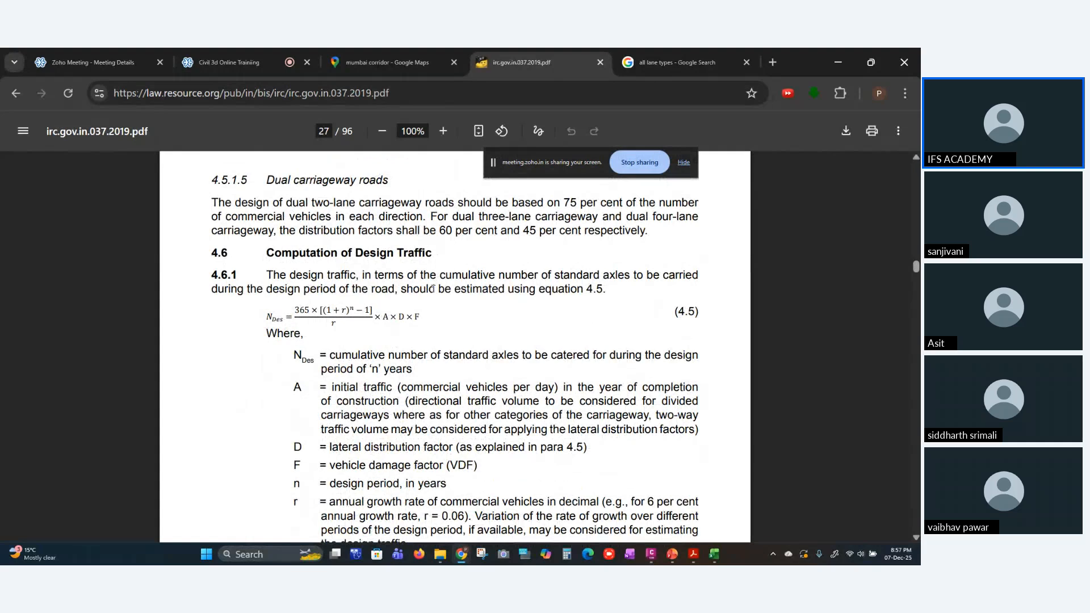
{"action": "scroll", "coordinate": [433, 288], "scroll_direction": "up", "scroll_amount": 5}
{"action": "scroll", "coordinate": [410, 433], "scroll_direction": "down", "scroll_amount": 3}
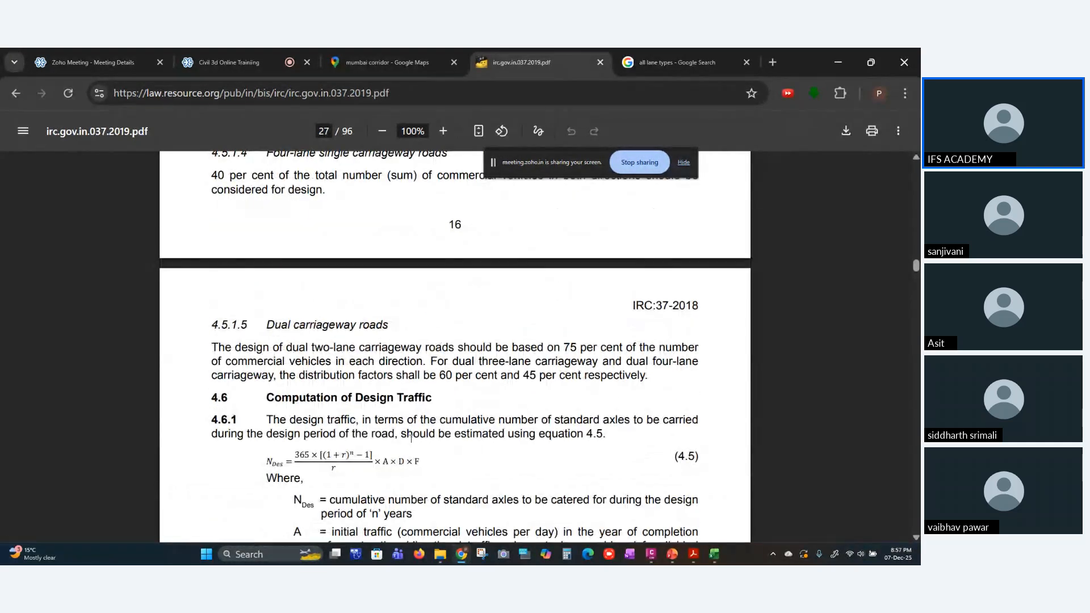
{"action": "scroll", "coordinate": [340, 408], "scroll_direction": "down", "scroll_amount": 4}
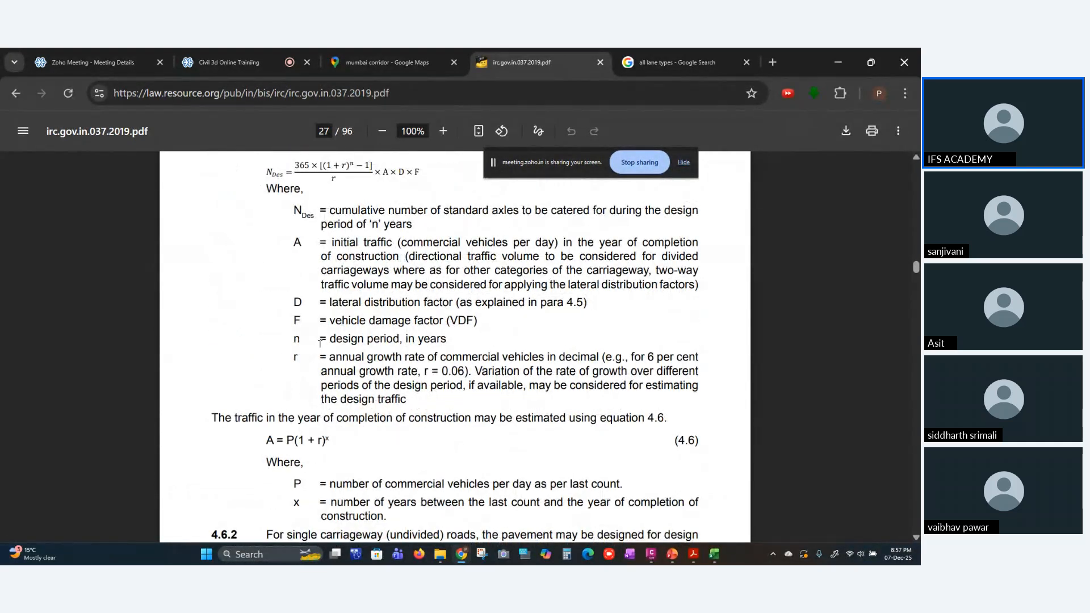
{"action": "scroll", "coordinate": [320, 342], "scroll_direction": "up", "scroll_amount": 1}
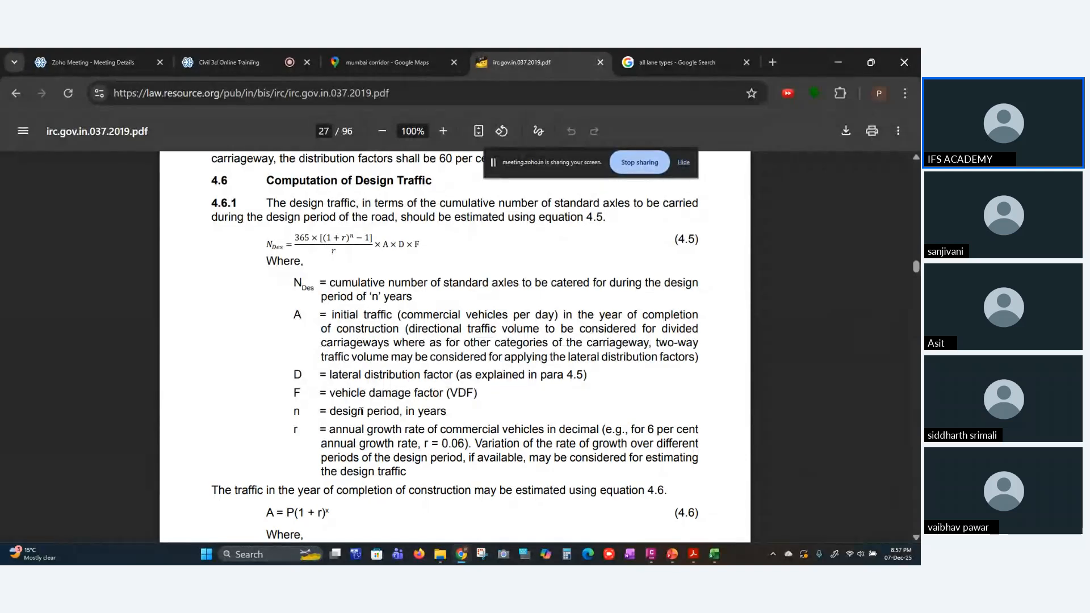
- Switch to the pavement design report in Acrobat and examine the lane distribution factors and VDF columns in the Annexure 4 MSA calculations
{"action": "mouse_move", "coordinate": [691, 557]}
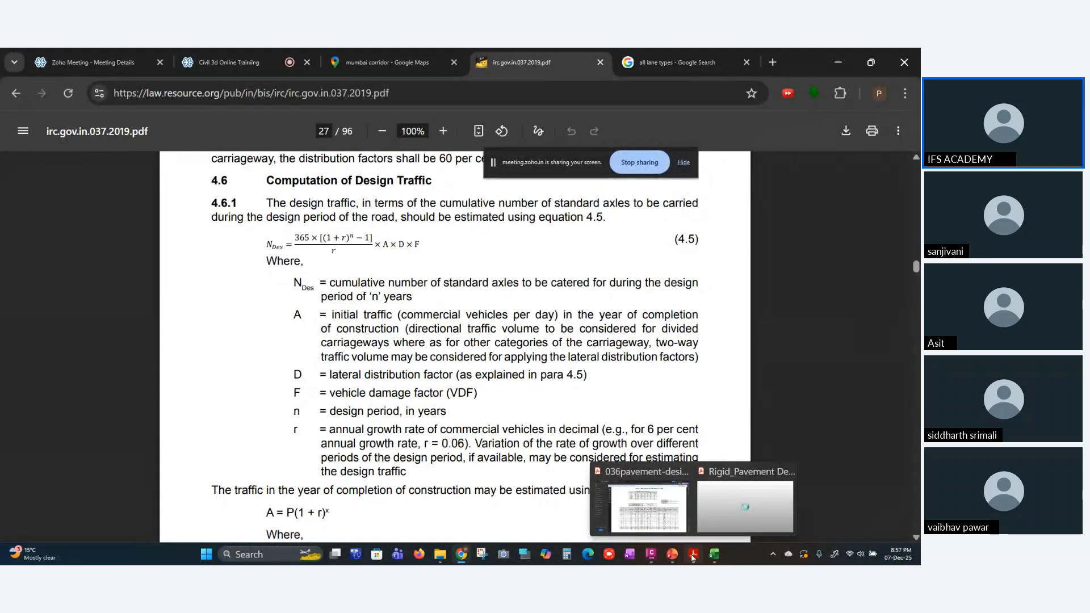
{"action": "left_click", "coordinate": [634, 510]}
{"action": "scroll", "coordinate": [478, 227], "scroll_direction": "up", "scroll_amount": 1}
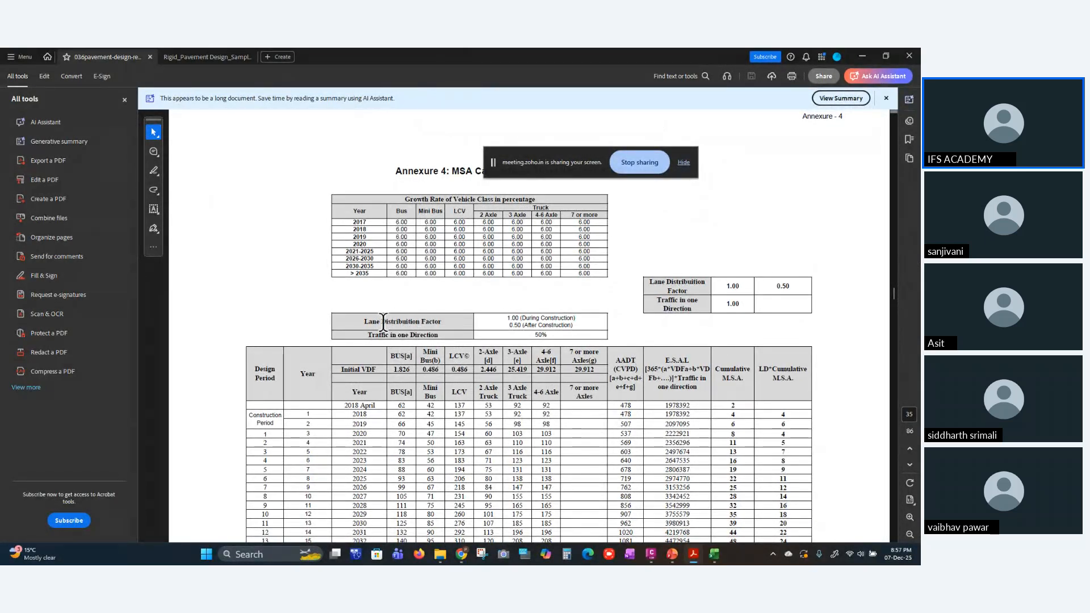
{"action": "left_click_drag", "start_coordinate": [362, 322], "coordinate": [536, 316]}
{"action": "left_click", "coordinate": [539, 322]}
{"action": "key", "text": "ctrl+a"}
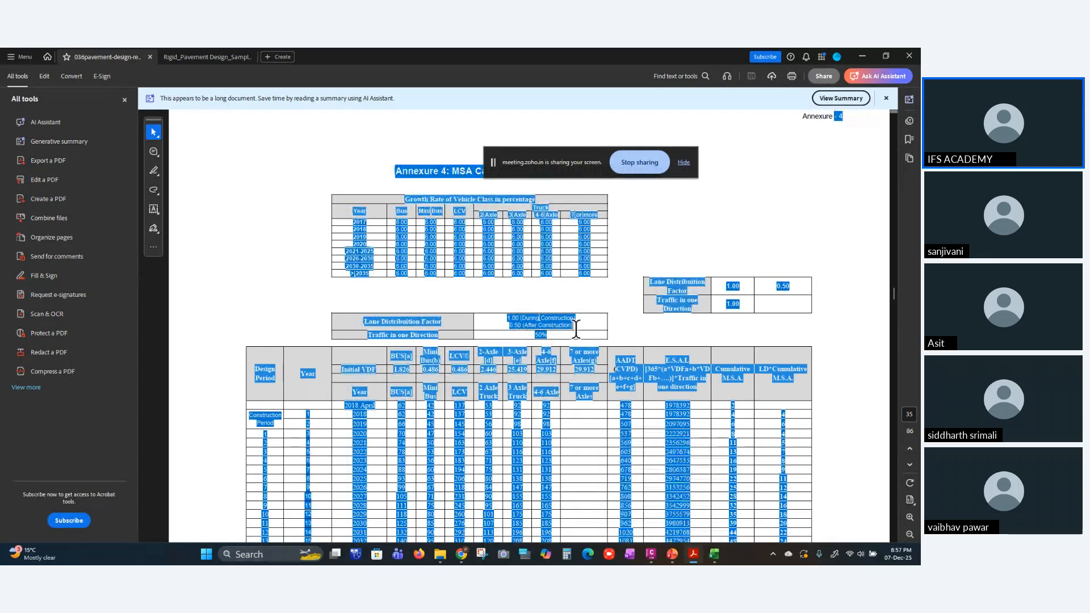
{"action": "left_click", "coordinate": [576, 330]}
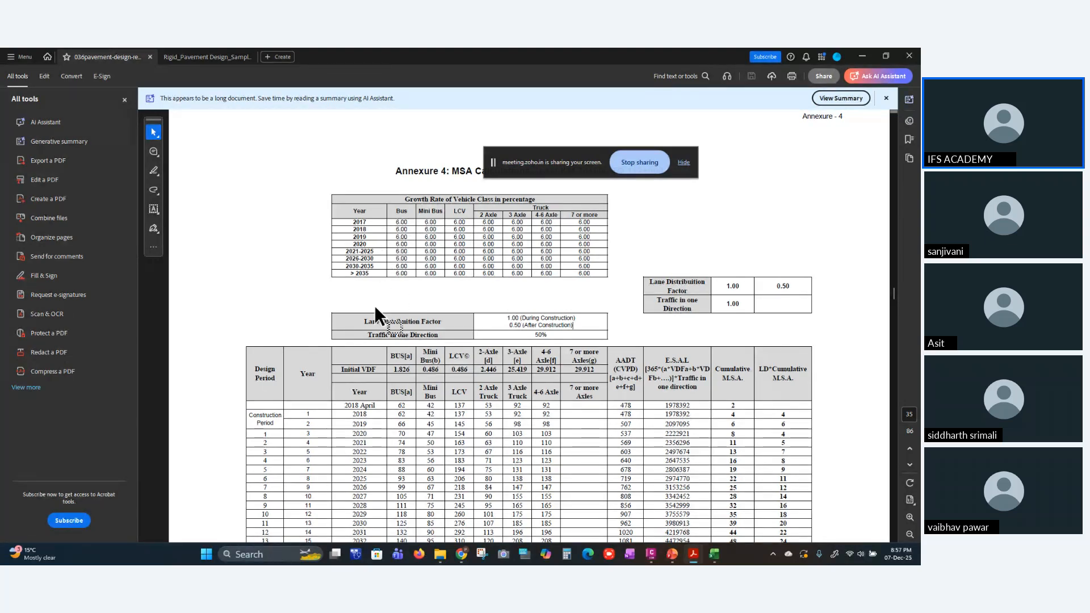
{"action": "scroll", "coordinate": [450, 288], "scroll_direction": "down", "scroll_amount": 3}
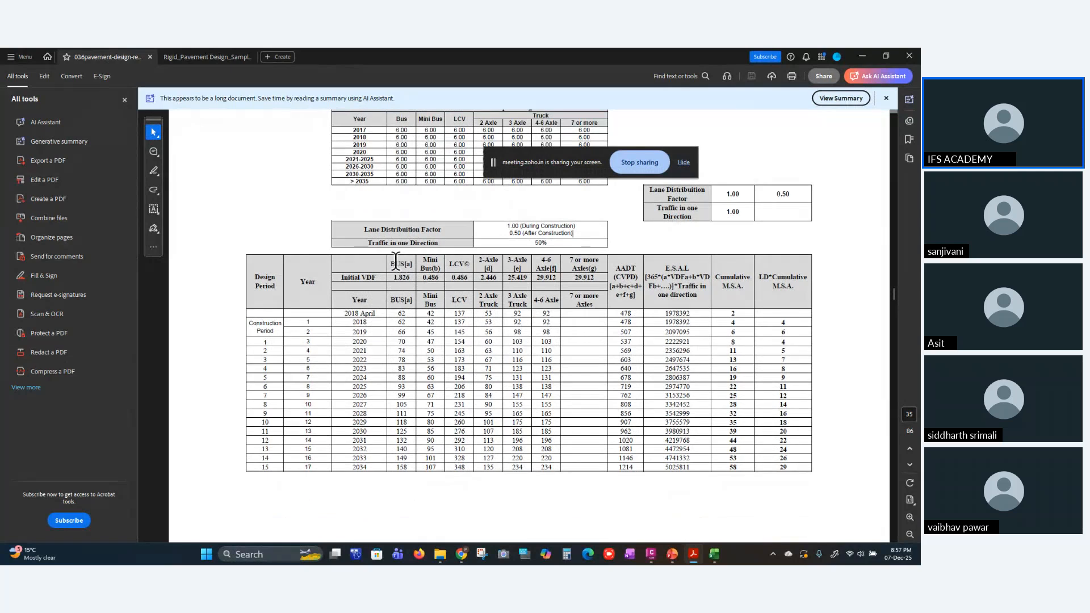
{"action": "right_click", "coordinate": [464, 262]}
{"action": "left_click", "coordinate": [465, 263]}
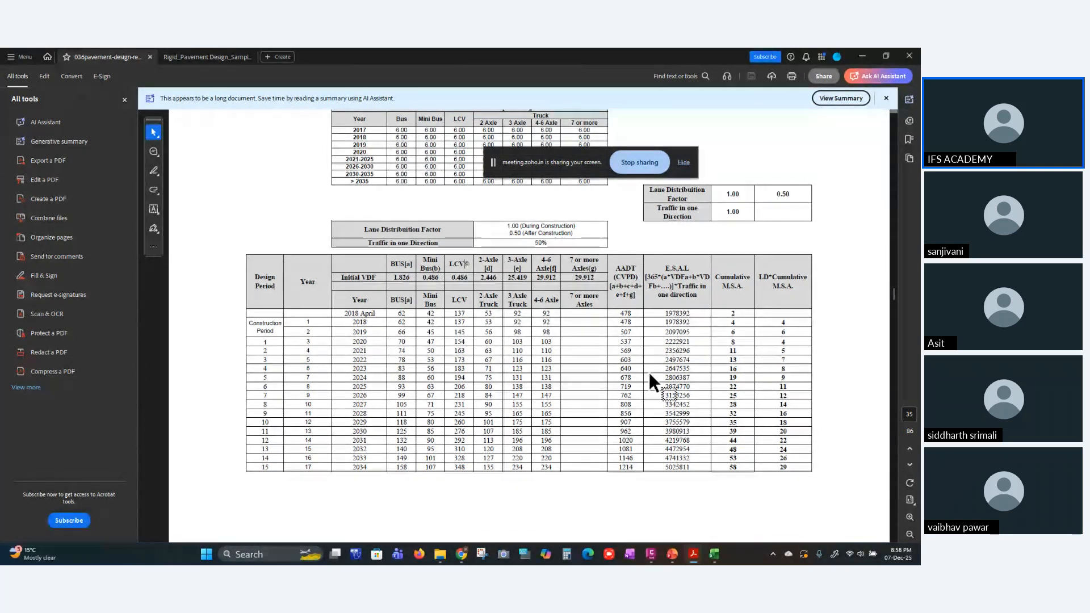
- Go to the Traffic Summary at Km. 107+500 in the report and examine its headings and PCU Factors column
{"action": "scroll", "coordinate": [788, 275], "scroll_direction": "down", "scroll_amount": 10}
{"action": "scroll", "coordinate": [788, 275], "scroll_direction": "down", "scroll_amount": 2}
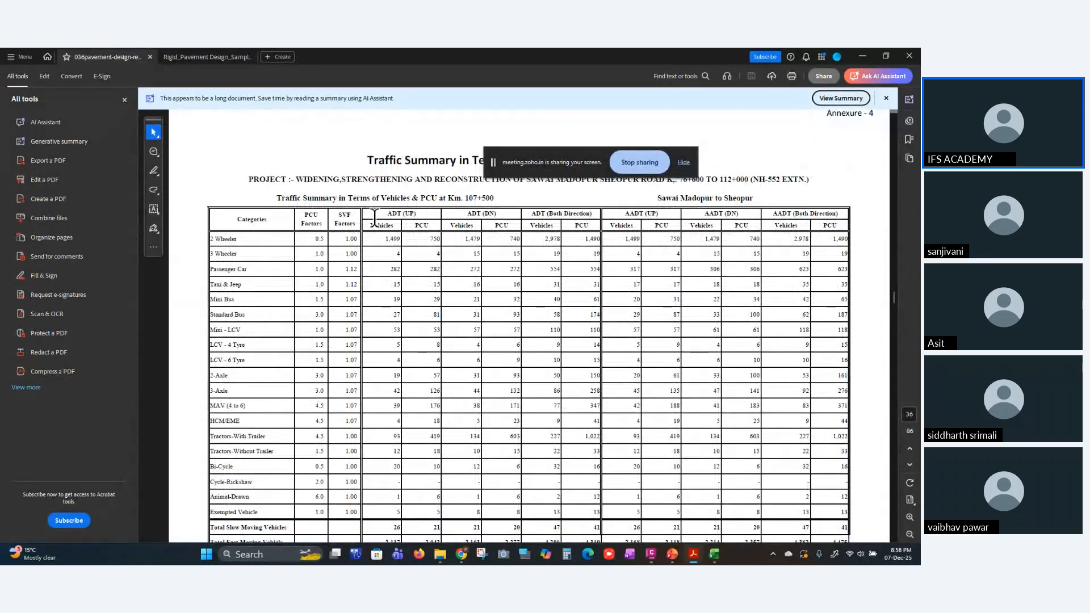
{"action": "scroll", "coordinate": [375, 217], "scroll_direction": "up", "scroll_amount": 1}
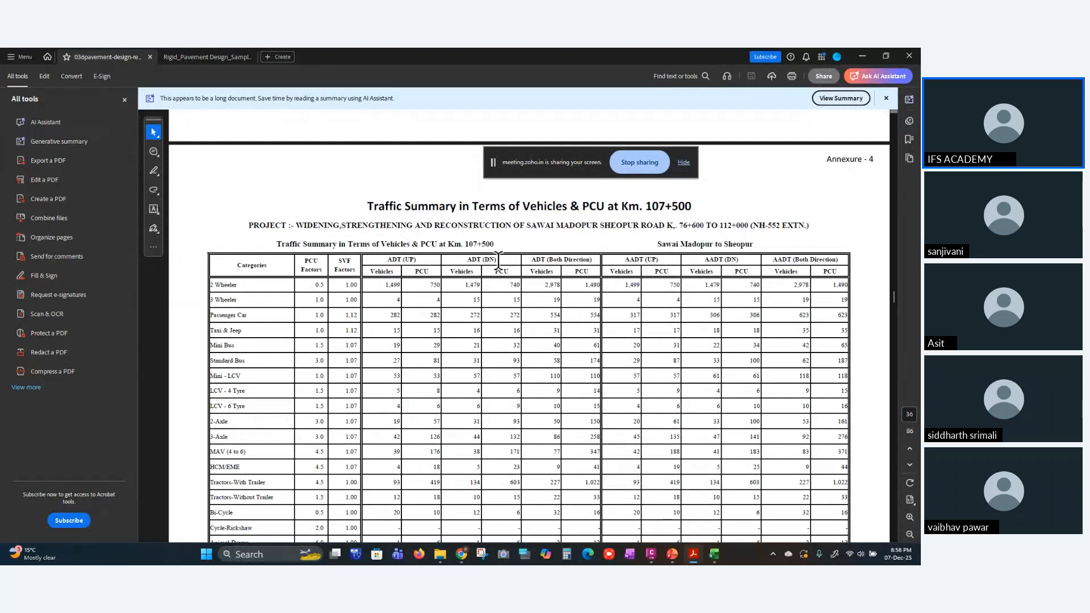
{"action": "left_click_drag", "start_coordinate": [515, 250], "coordinate": [713, 200]}
{"action": "left_click", "coordinate": [437, 217]}
{"action": "scroll", "coordinate": [391, 255], "scroll_direction": "down", "scroll_amount": 1}
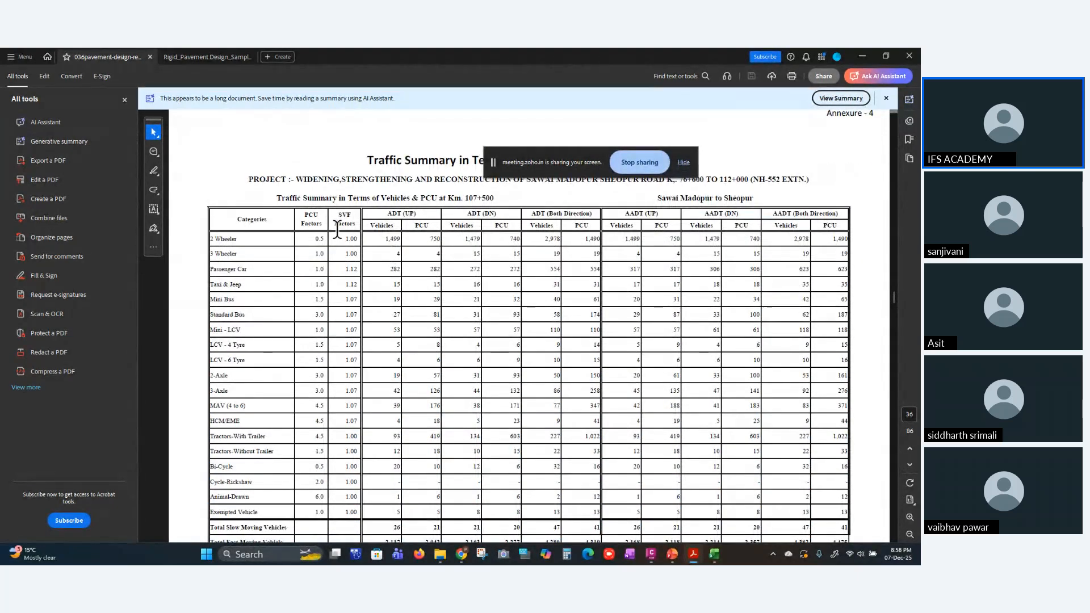
{"action": "left_click_drag", "start_coordinate": [320, 225], "coordinate": [298, 213]}
{"action": "right_click", "coordinate": [308, 223]}
{"action": "left_click", "coordinate": [249, 264]}
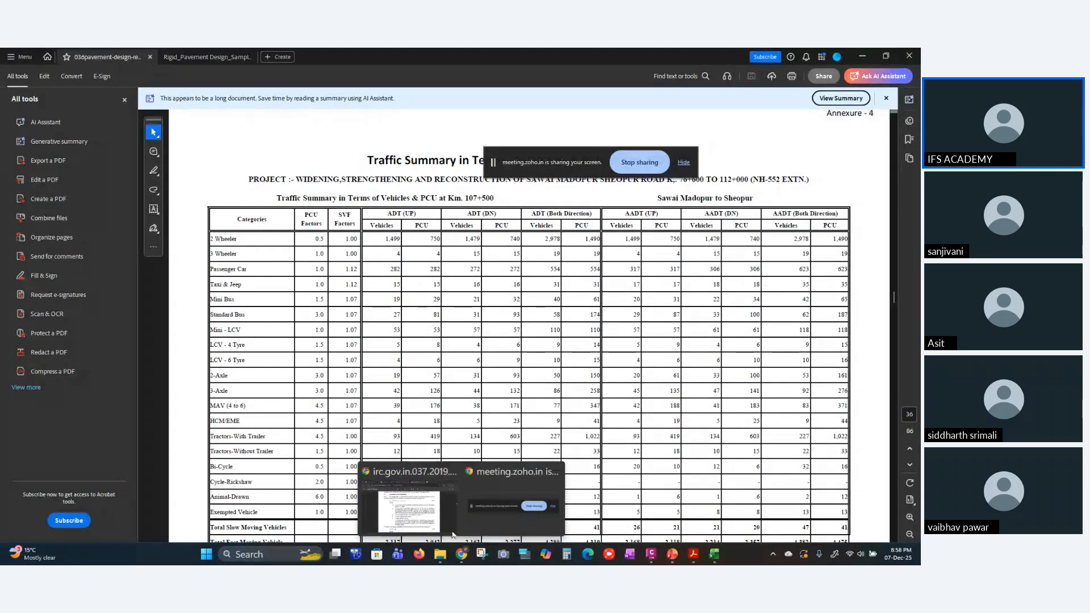
- Switch to the browser's lane types search and run a new web search for "irc pcu values"
{"action": "left_click", "coordinate": [464, 559]}
{"action": "left_click", "coordinate": [681, 63]}
{"action": "left_click", "coordinate": [664, 93]}
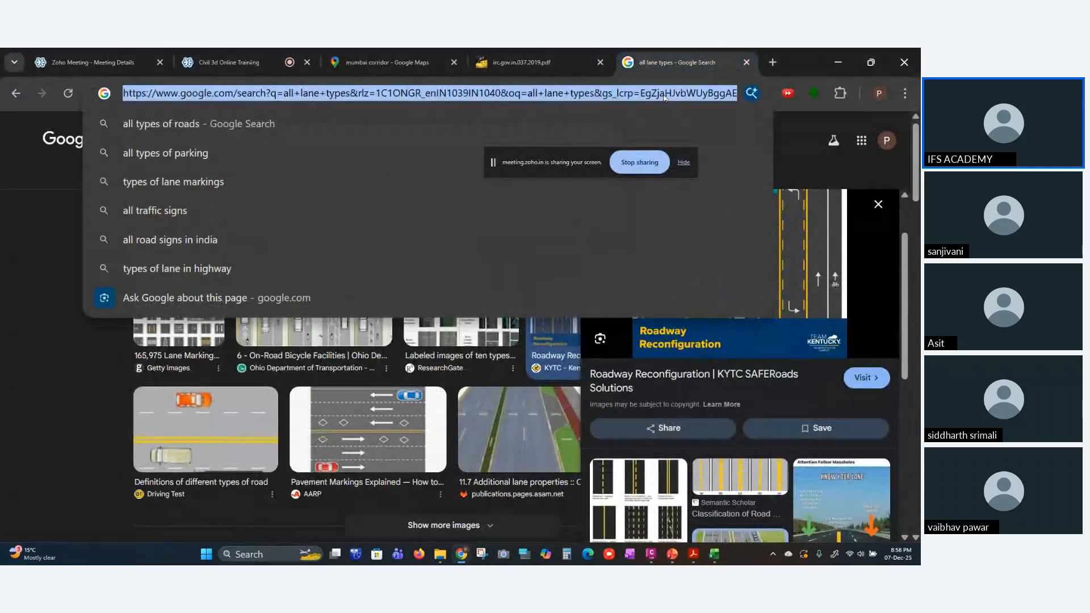
{"action": "type", "text": "irc pcu values"}
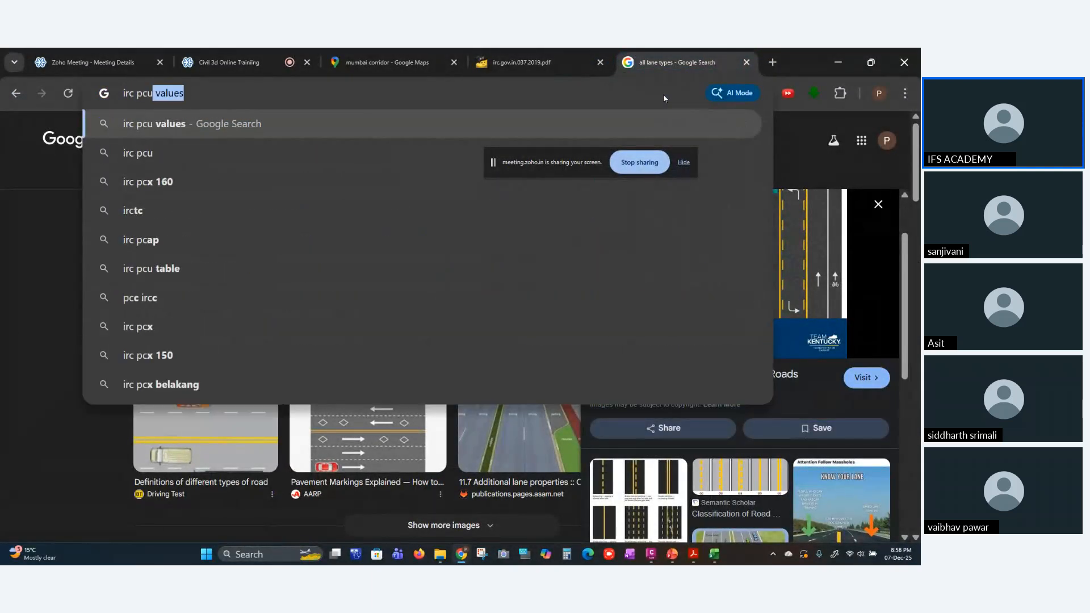
{"action": "key", "text": "Return"}
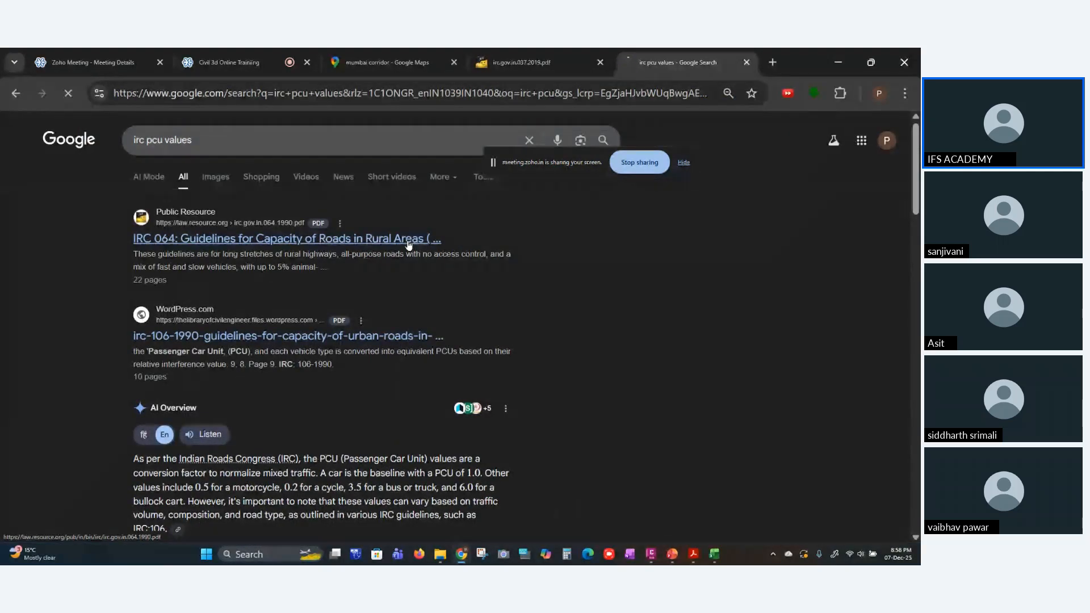
- Open the IRC 064 rural road capacity guidelines PDF and find Table 1 of recommended PCU factors
{"action": "scroll", "coordinate": [488, 363], "scroll_direction": "down", "scroll_amount": 10}
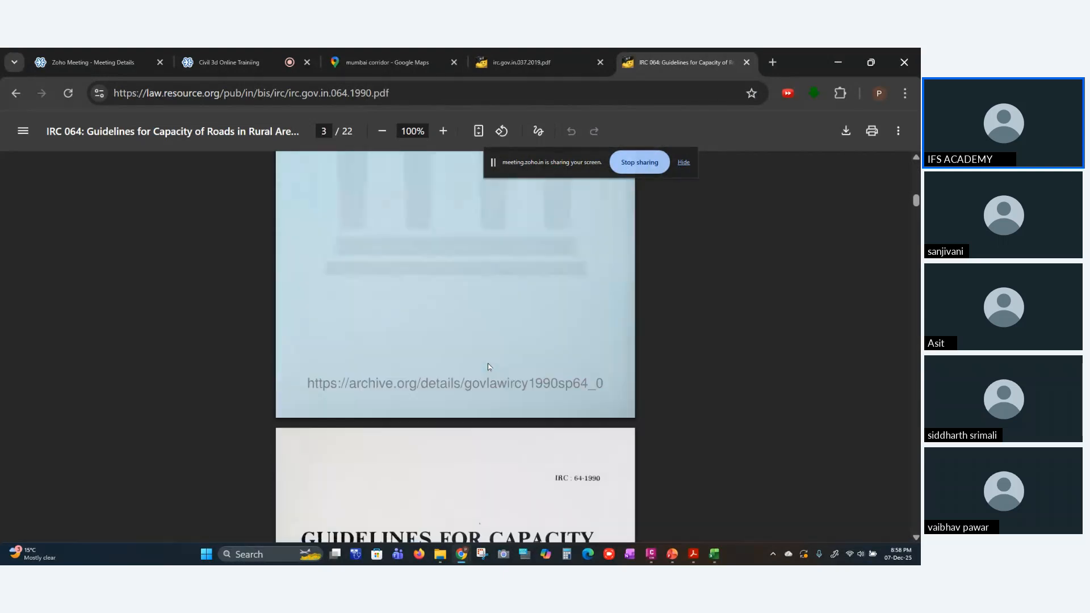
{"action": "scroll", "coordinate": [488, 366], "scroll_direction": "down", "scroll_amount": 15}
{"action": "scroll", "coordinate": [483, 363], "scroll_direction": "down", "scroll_amount": 20}
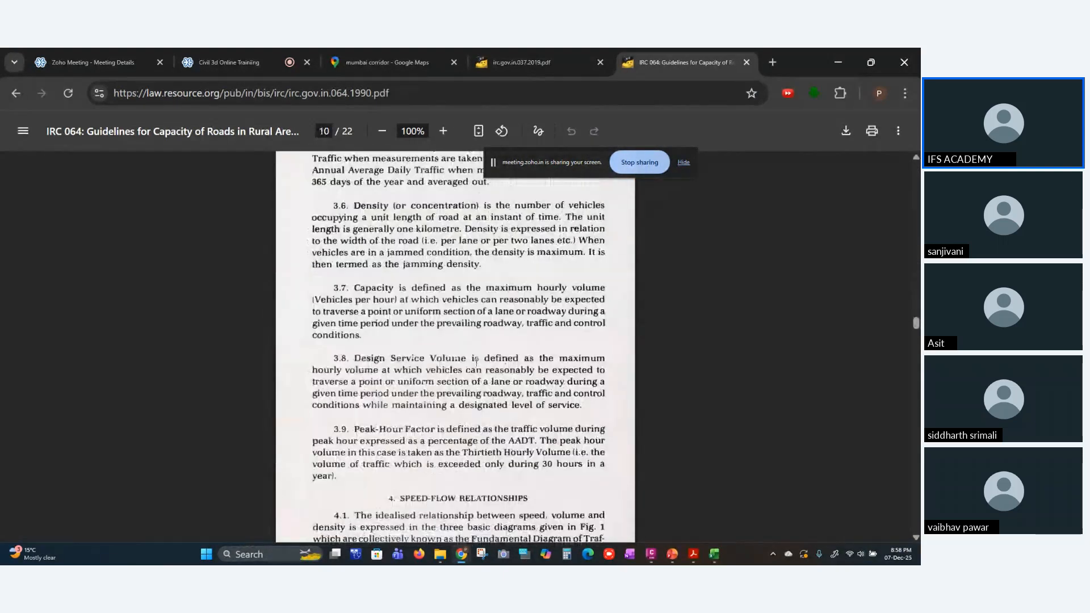
{"action": "scroll", "coordinate": [476, 361], "scroll_direction": "down", "scroll_amount": 20}
{"action": "scroll", "coordinate": [476, 367], "scroll_direction": "down", "scroll_amount": 20}
{"action": "scroll", "coordinate": [477, 367], "scroll_direction": "up", "scroll_amount": 6}
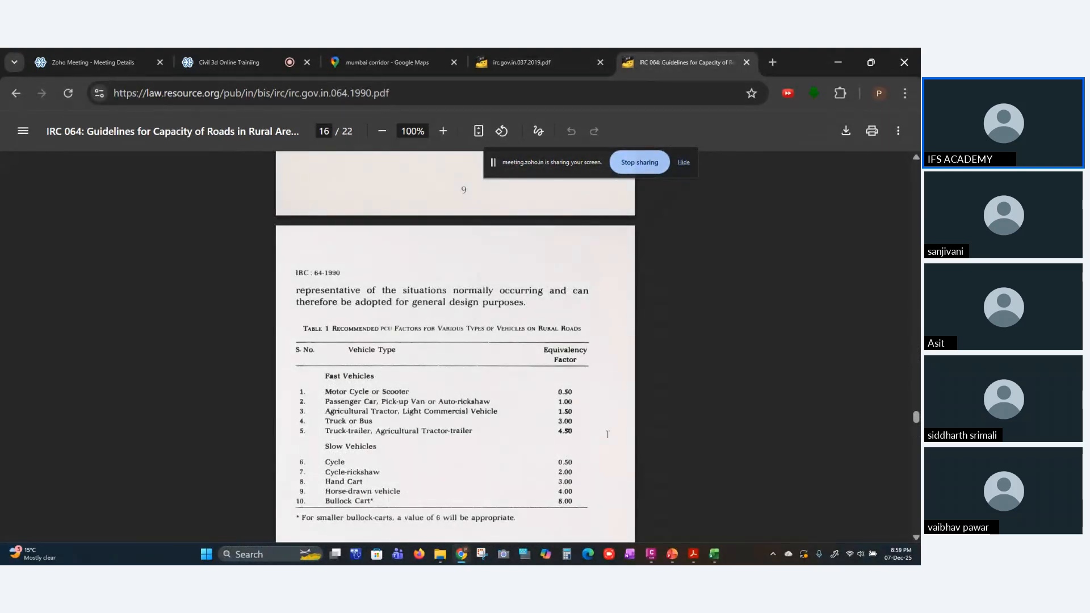
- Check the 2 Wheeler PCU factor in the Acrobat traffic summary against IRC 064 Table 1 in the browser
{"action": "left_click", "coordinate": [693, 553]}
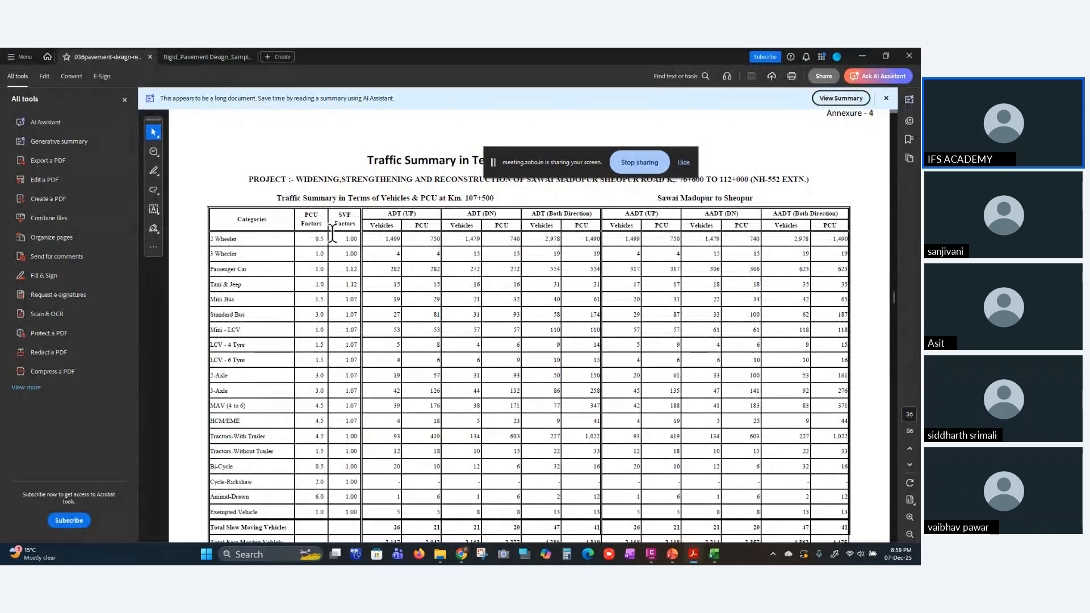
{"action": "left_click_drag", "start_coordinate": [313, 241], "coordinate": [321, 242]}
{"action": "right_click", "coordinate": [324, 242]}
{"action": "left_click", "coordinate": [310, 238]}
{"action": "mouse_move", "coordinate": [461, 554]}
{"action": "left_click", "coordinate": [456, 528]}
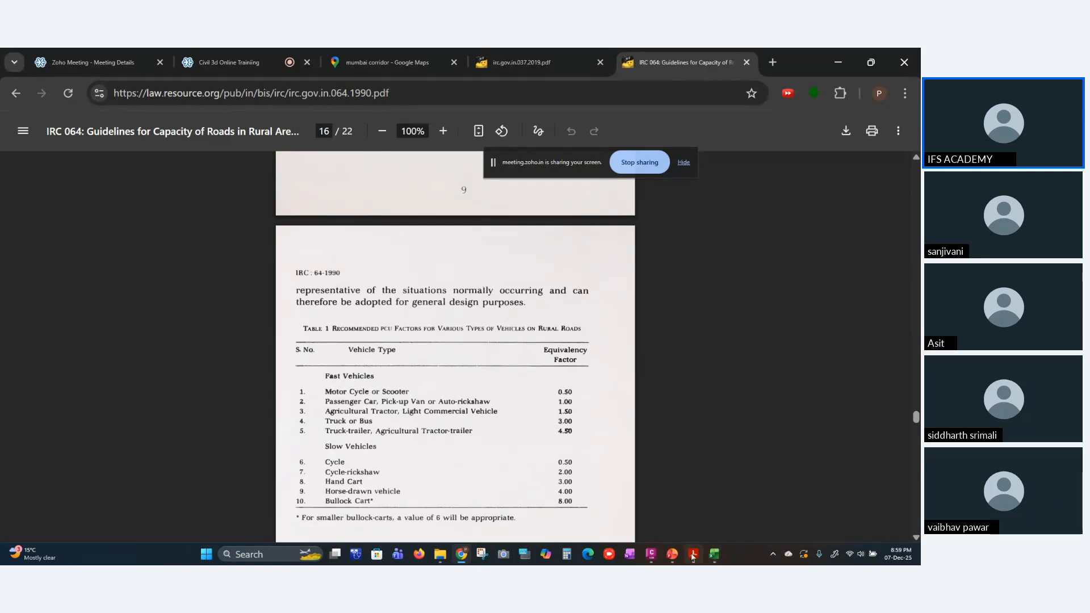
- Compare the remaining PCU factors between the Acrobat traffic summary and IRC 064 Table 1, ending on the traffic summary
{"action": "left_click", "coordinate": [459, 559]}
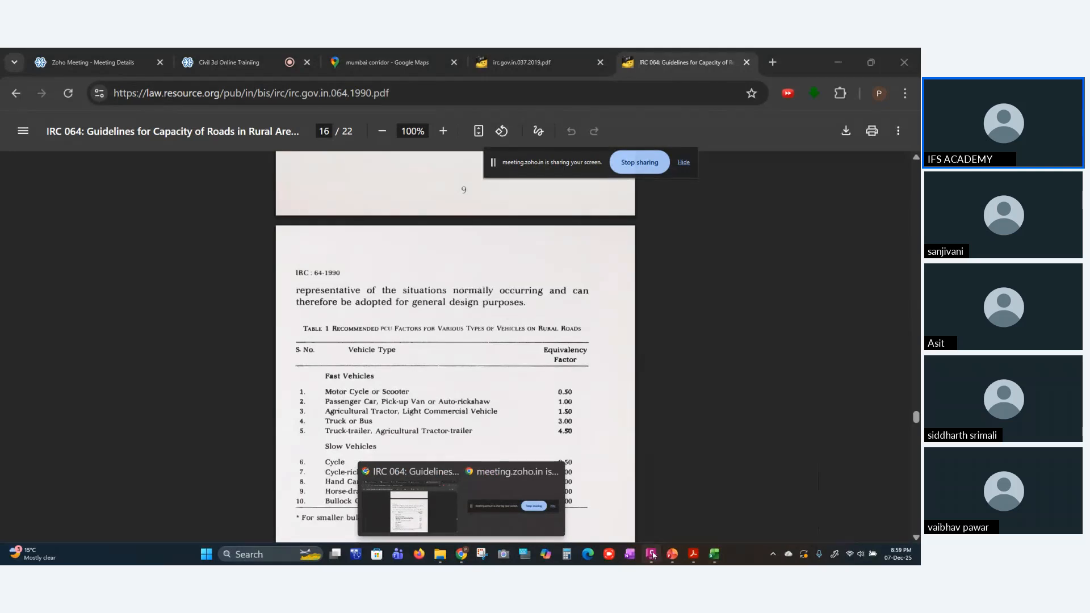
{"action": "mouse_move", "coordinate": [695, 559]}
{"action": "left_click", "coordinate": [661, 500]}
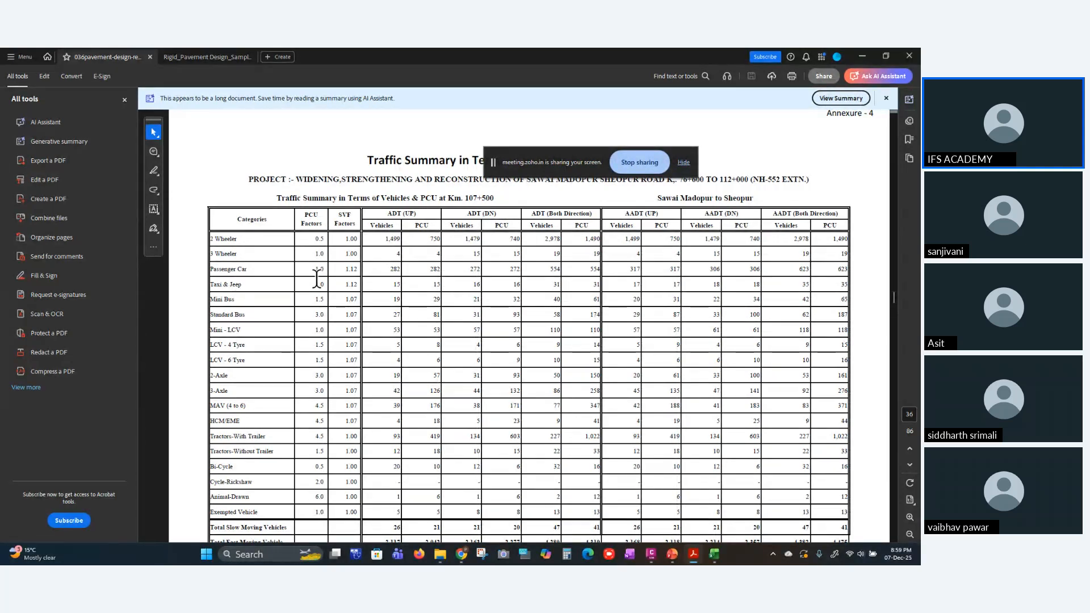
{"action": "mouse_move", "coordinate": [461, 554]}
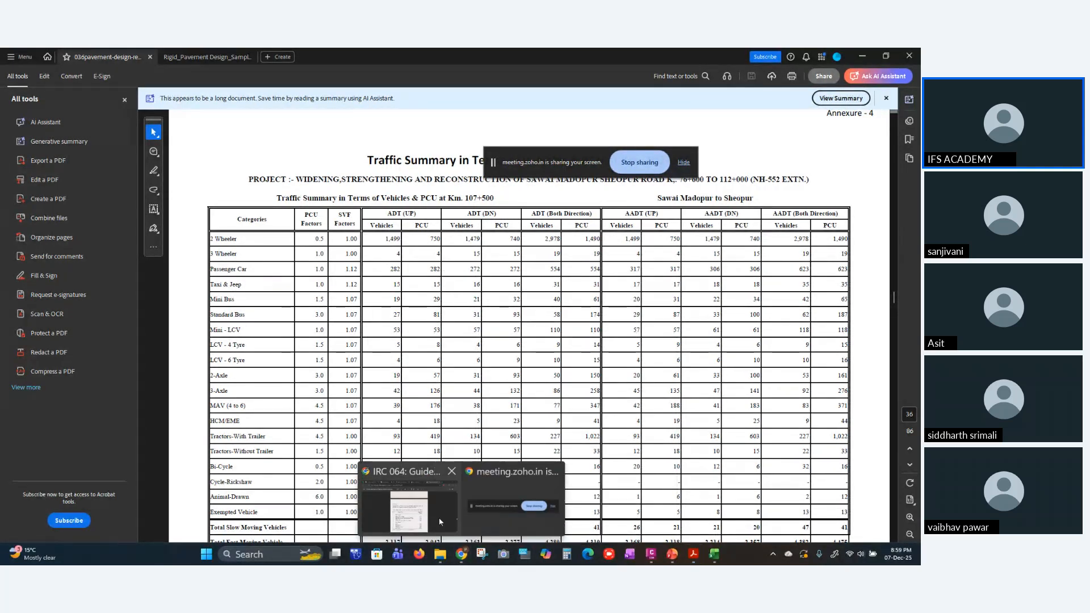
{"action": "left_click", "coordinate": [452, 471]}
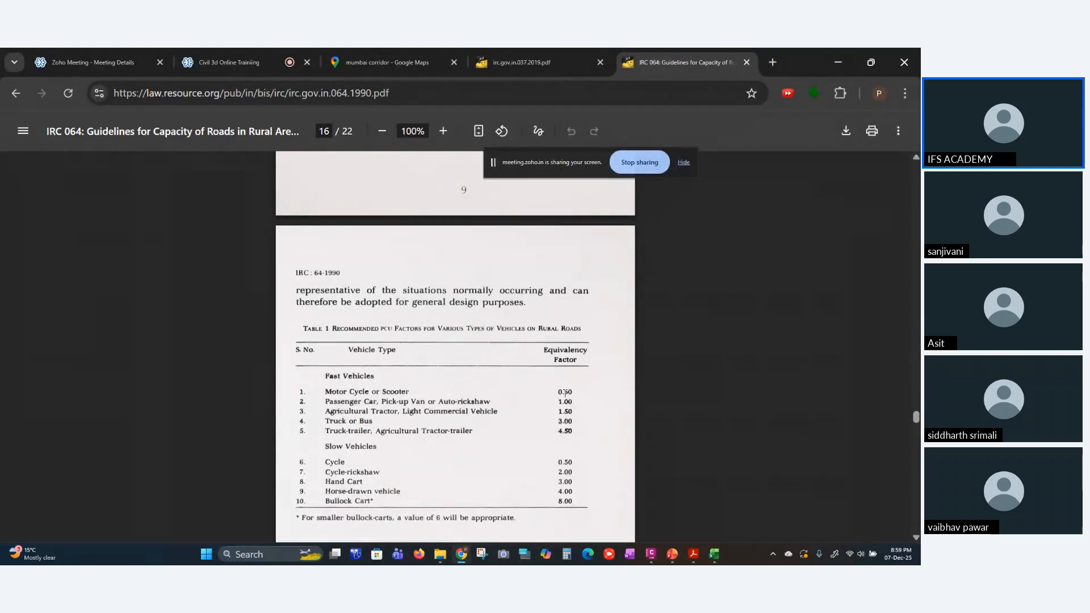
{"action": "mouse_move", "coordinate": [693, 554]}
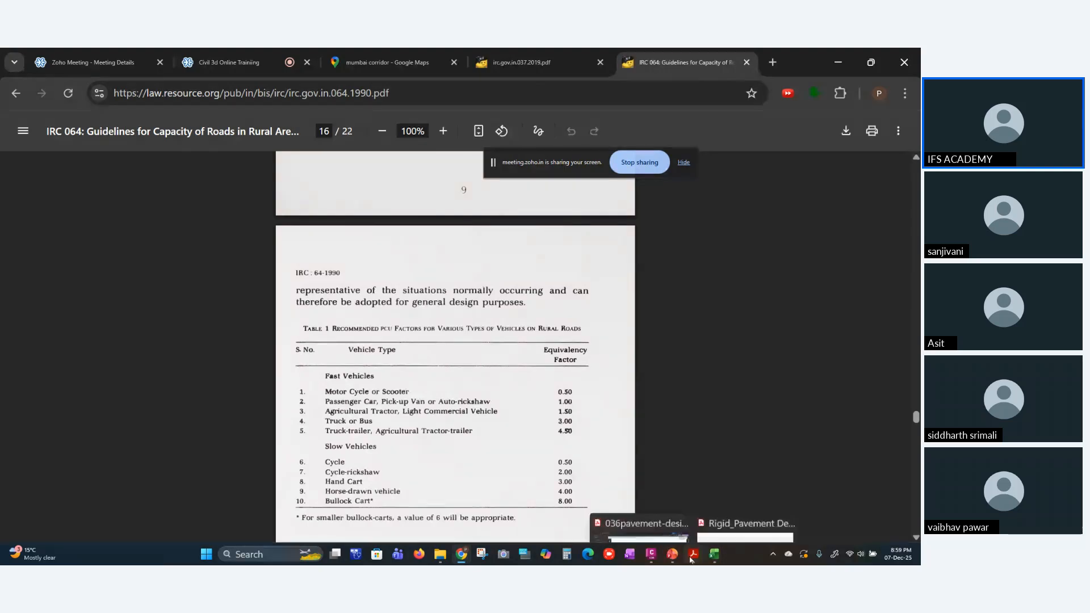
{"action": "left_click", "coordinate": [638, 513]}
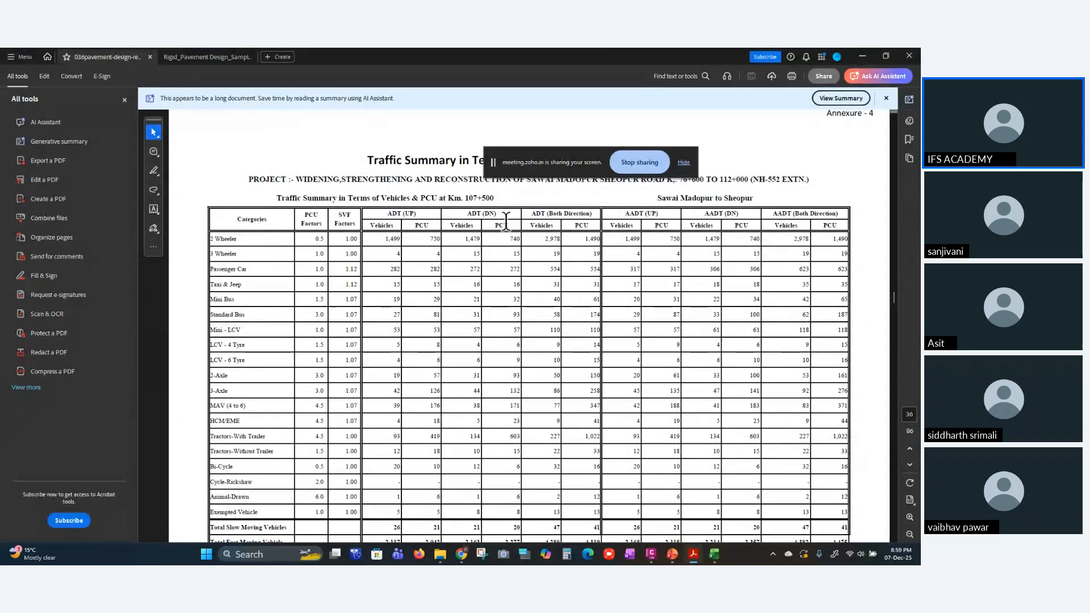
{"action": "key", "text": "ctrl+a"}
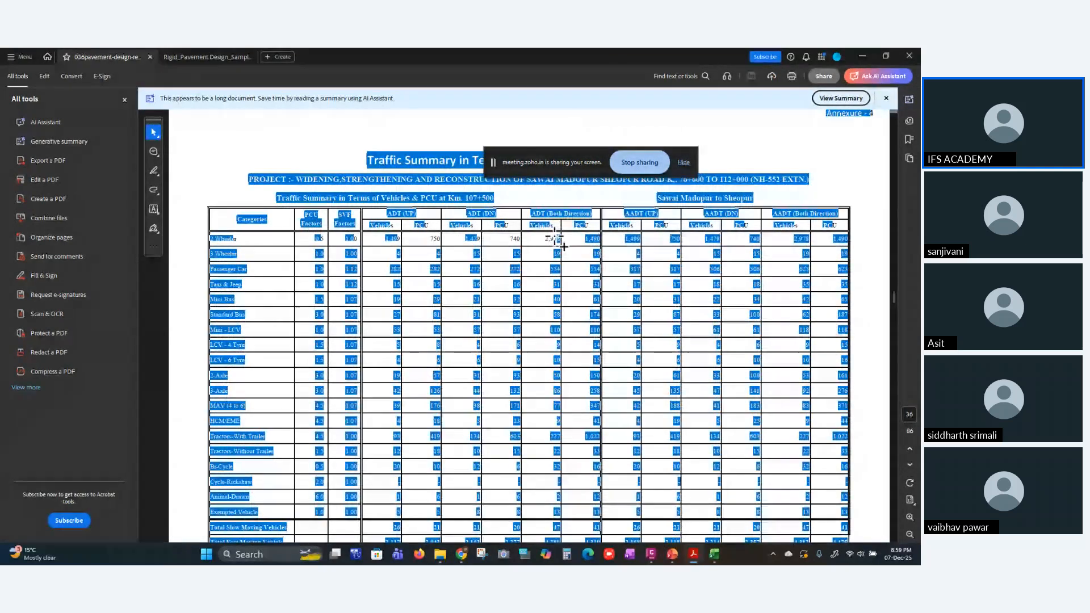
{"action": "left_click", "coordinate": [543, 238]}
{"action": "double_click", "coordinate": [542, 239]}
{"action": "right_click", "coordinate": [544, 241]}
{"action": "left_click", "coordinate": [546, 245]}
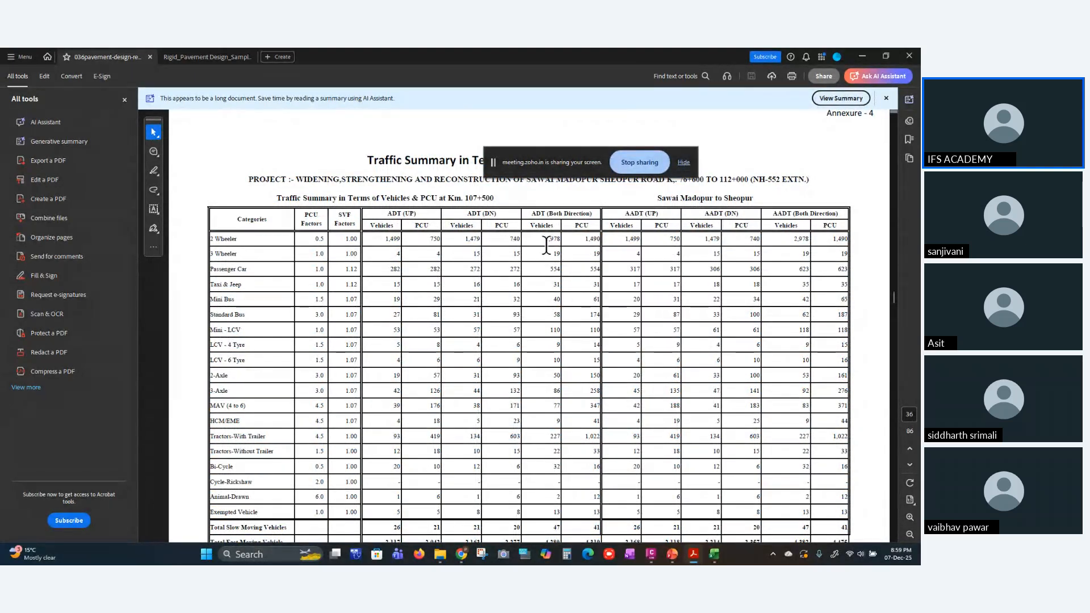
- Check the two-way ADT PCU for 2 Wheelers by computing 2978 ÷ 2 in Calculator, keeping that table row uncovered
{"action": "left_click", "coordinate": [564, 555]}
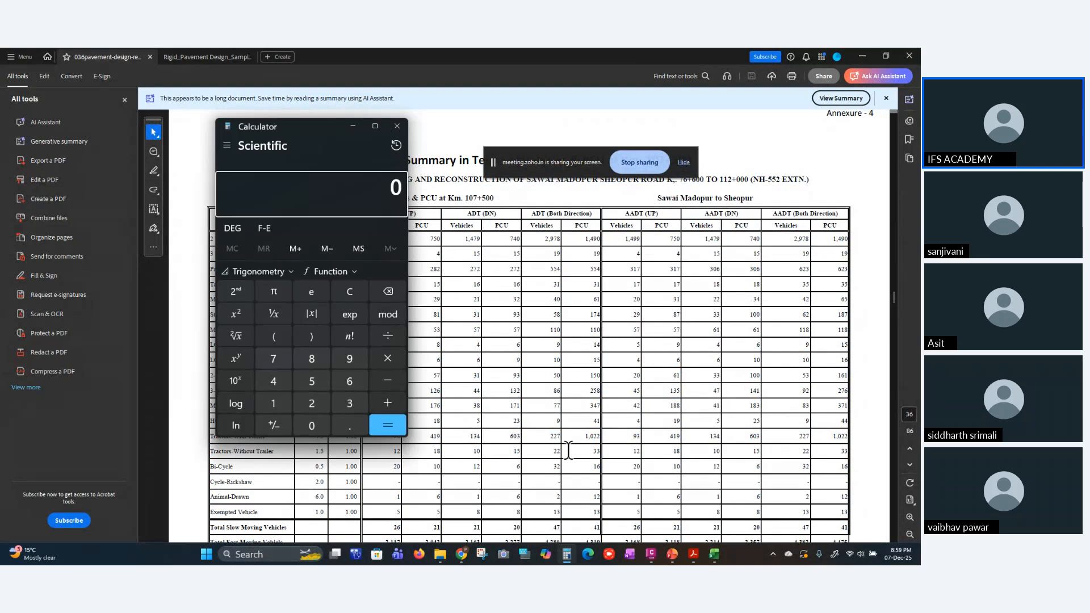
{"action": "type", "text": "2978 ÷ "}
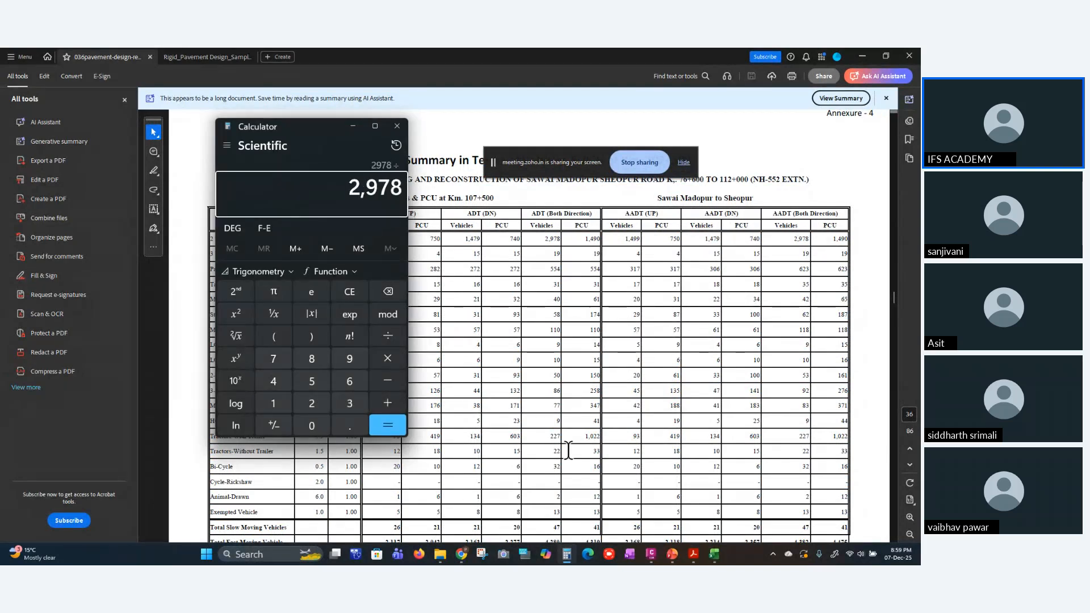
{"action": "type", "text": "2"}
{"action": "key", "text": "Return"}
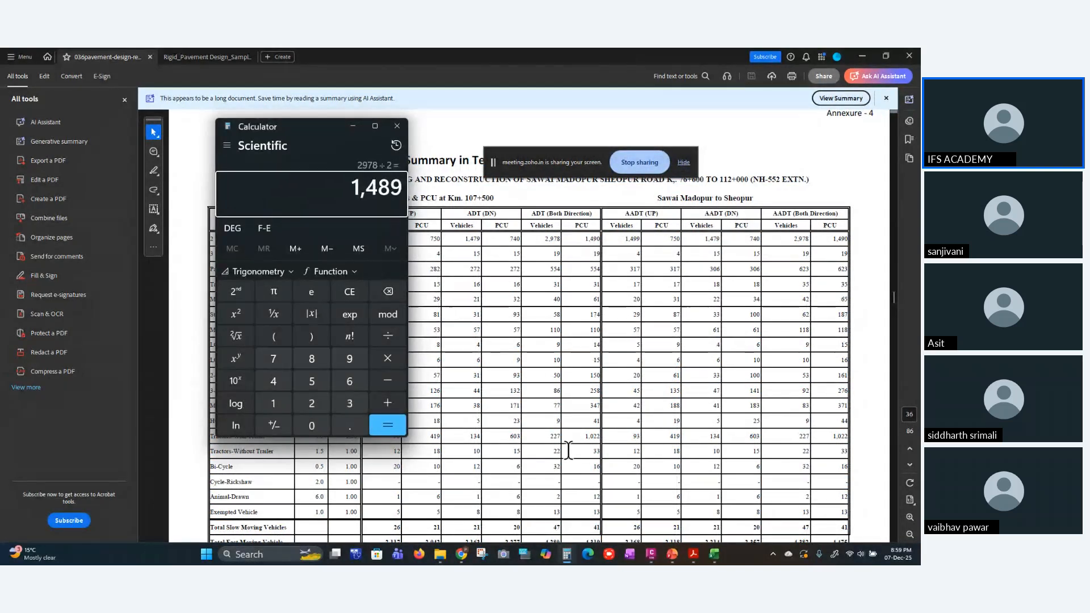
{"action": "left_click_drag", "start_coordinate": [284, 129], "coordinate": [376, 256]}
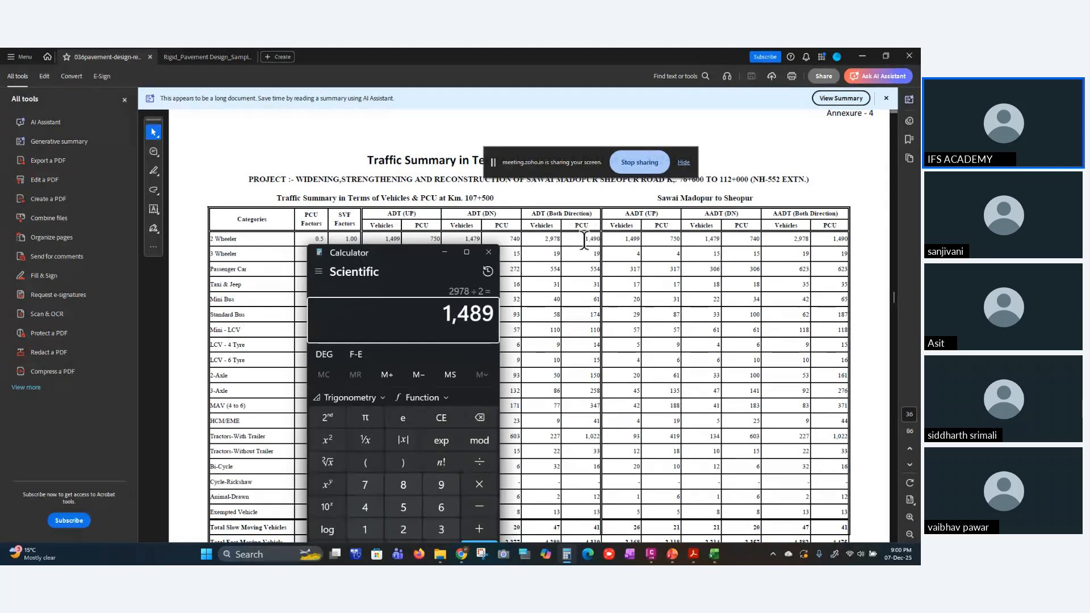
- Check the Mini Bus two-way ADT PCU by computing 40 × 1.5 in Calculator and comparing it with the table value
{"action": "left_click_drag", "start_coordinate": [401, 257], "coordinate": [734, 201]}
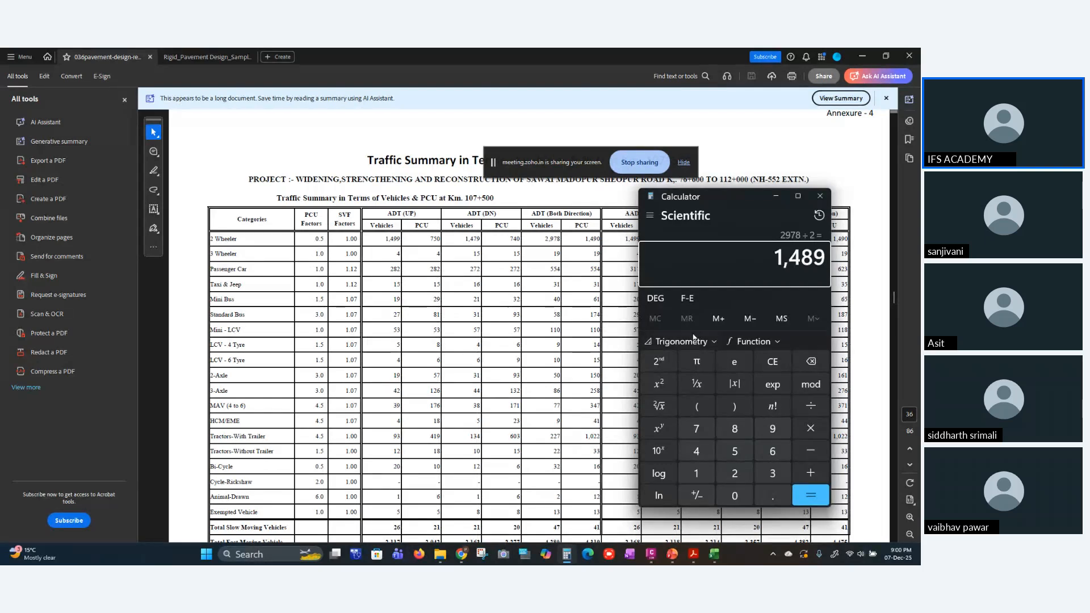
{"action": "left_click", "coordinate": [764, 363]}
{"action": "type", "text": "40"}
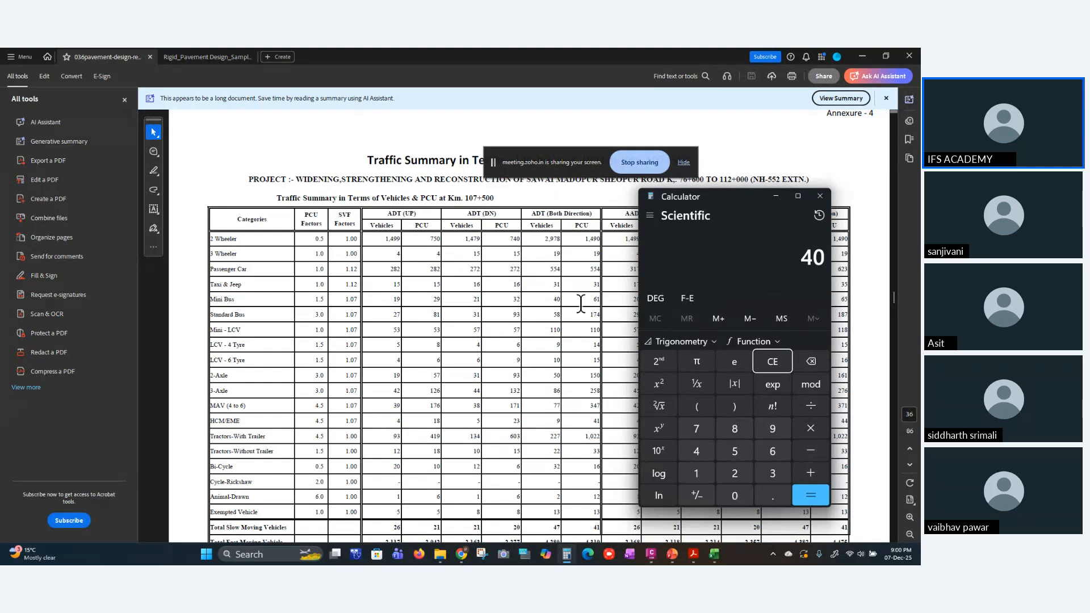
{"action": "type", "text": "*1.5"}
{"action": "key", "text": "Return"}
{"action": "left_click_drag", "start_coordinate": [590, 301], "coordinate": [599, 301]}
{"action": "left_click", "coordinate": [601, 300]}
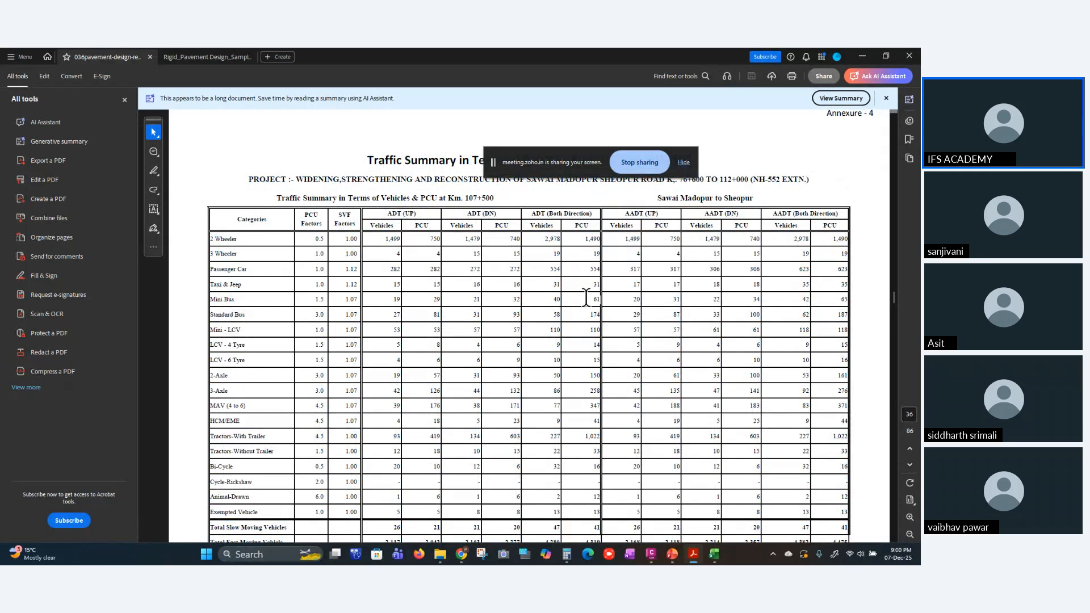
- Examine the hourly traffic count tables in Annexure 4, continuing to the vehicle damage factor pages
{"action": "scroll", "coordinate": [658, 329], "scroll_direction": "down", "scroll_amount": 15}
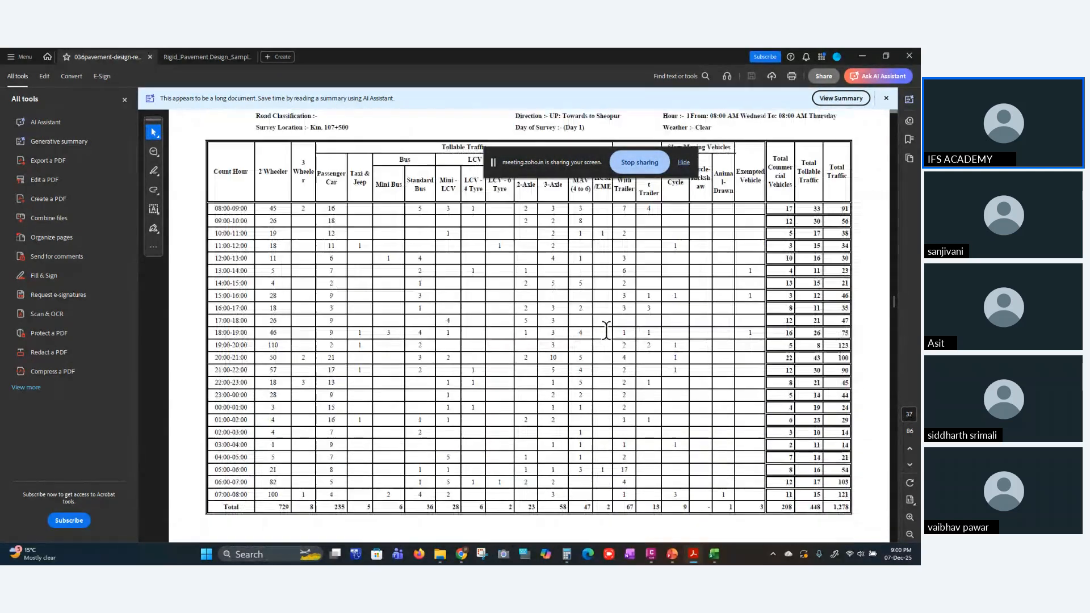
{"action": "scroll", "coordinate": [622, 338], "scroll_direction": "down", "scroll_amount": 10}
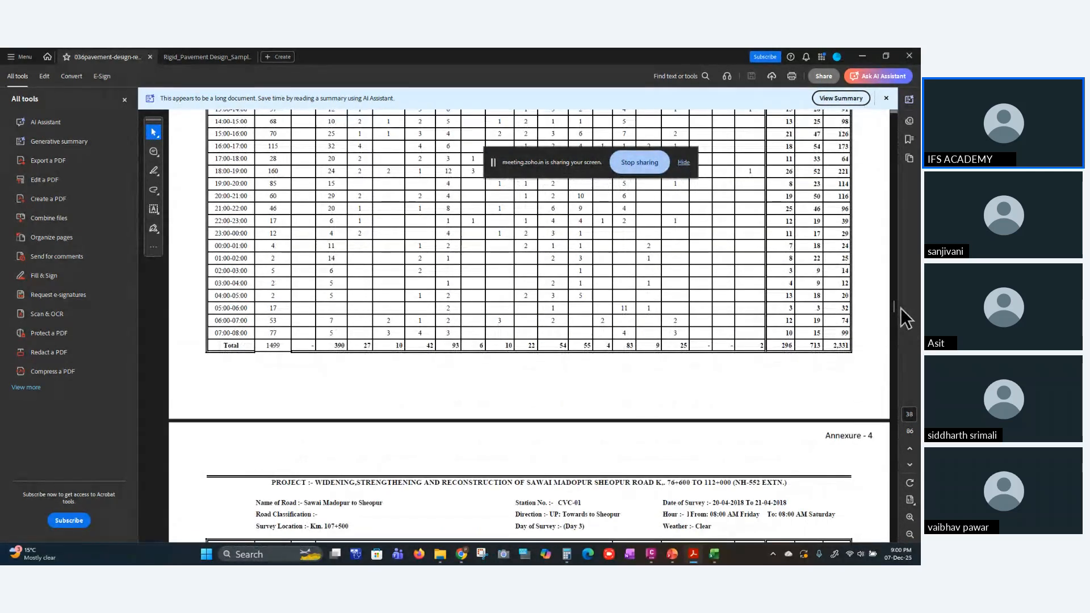
{"action": "left_click_drag", "start_coordinate": [893, 309], "coordinate": [901, 391]}
- Switch to the IRC:37 PDF in the browser and look through it to the IITPAVE output illustration in Fig. II.4
{"action": "left_click", "coordinate": [695, 556]}
{"action": "left_click", "coordinate": [527, 56]}
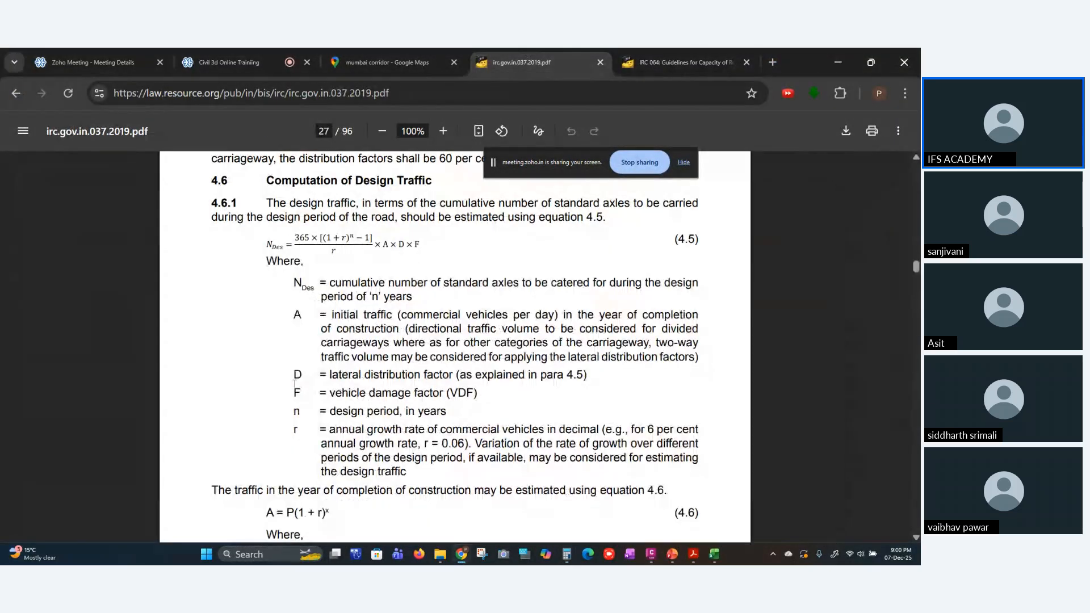
{"action": "scroll", "coordinate": [400, 389], "scroll_direction": "down", "scroll_amount": 20}
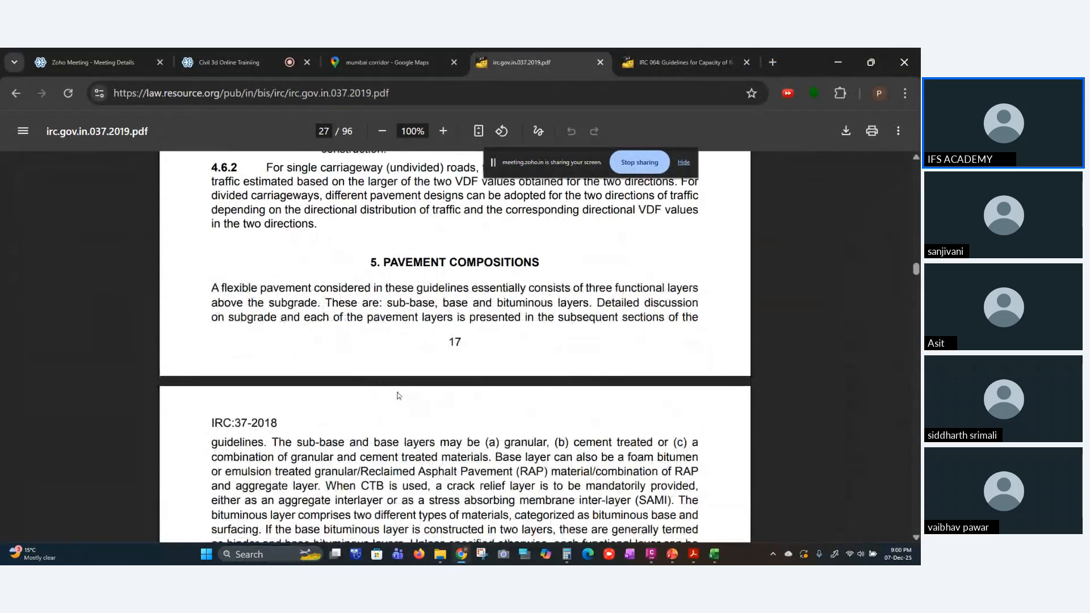
{"action": "scroll", "coordinate": [400, 389], "scroll_direction": "down", "scroll_amount": 20}
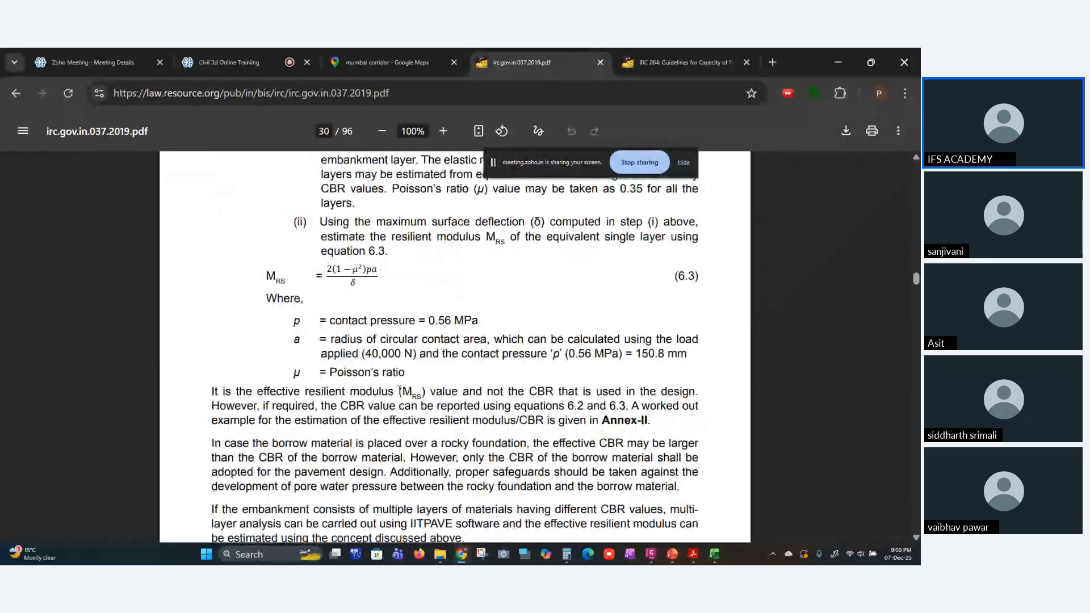
{"action": "scroll", "coordinate": [407, 388], "scroll_direction": "down", "scroll_amount": 15}
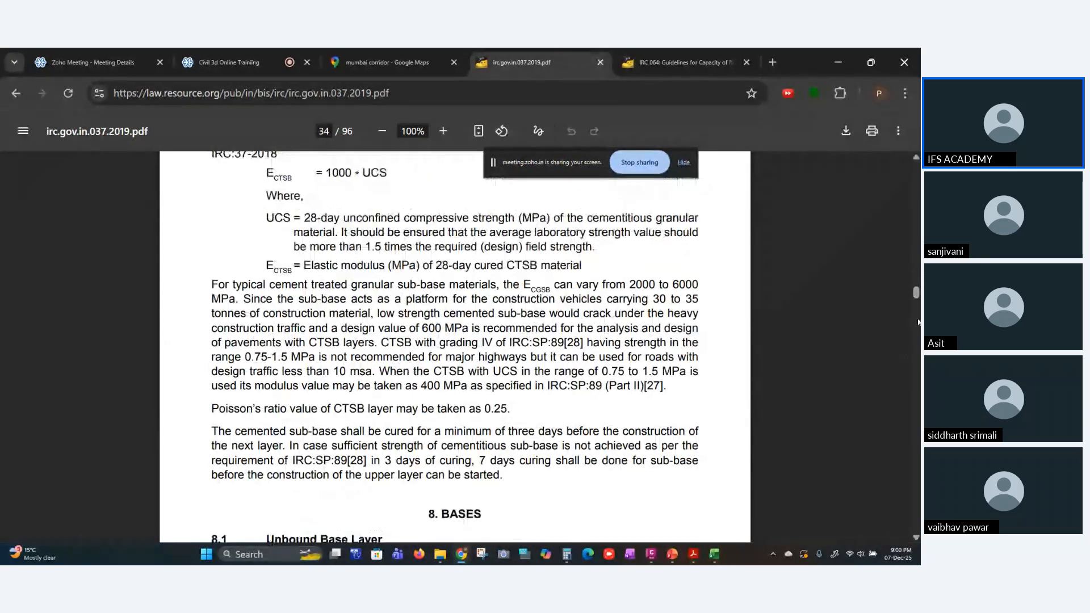
{"action": "left_click_drag", "start_coordinate": [915, 292], "coordinate": [916, 469]}
{"action": "scroll", "coordinate": [507, 288], "scroll_direction": "down", "scroll_amount": 1}
{"action": "scroll", "coordinate": [506, 288], "scroll_direction": "up", "scroll_amount": 1}
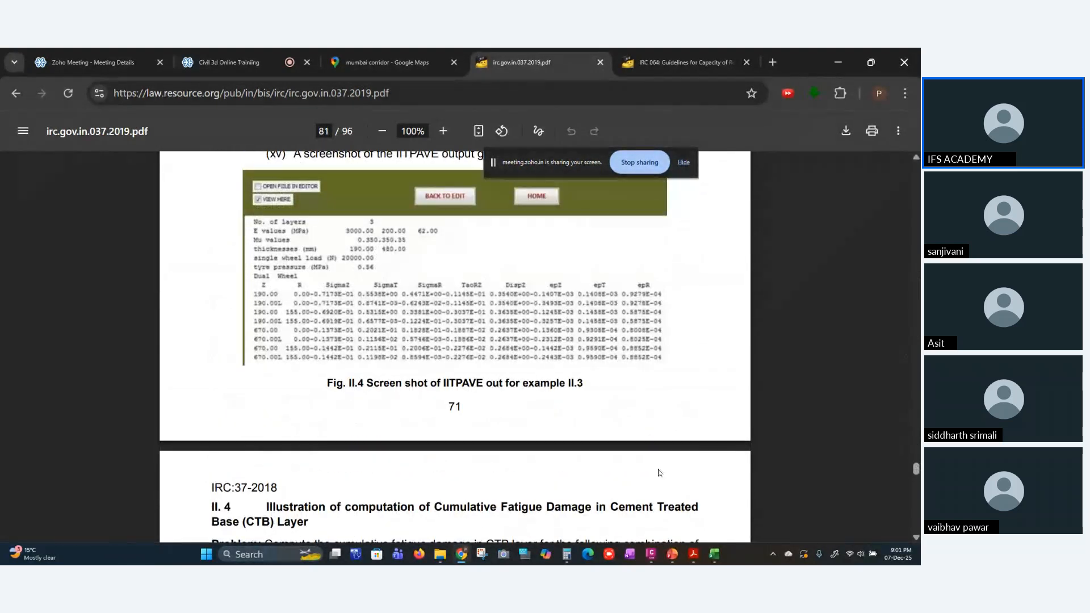
- Return to the pavement design report in Acrobat and examine the Annexure 5 IITPave input and results snapshots
{"action": "left_click", "coordinate": [693, 554]}
{"action": "scroll", "coordinate": [789, 347], "scroll_direction": "down", "scroll_amount": 5}
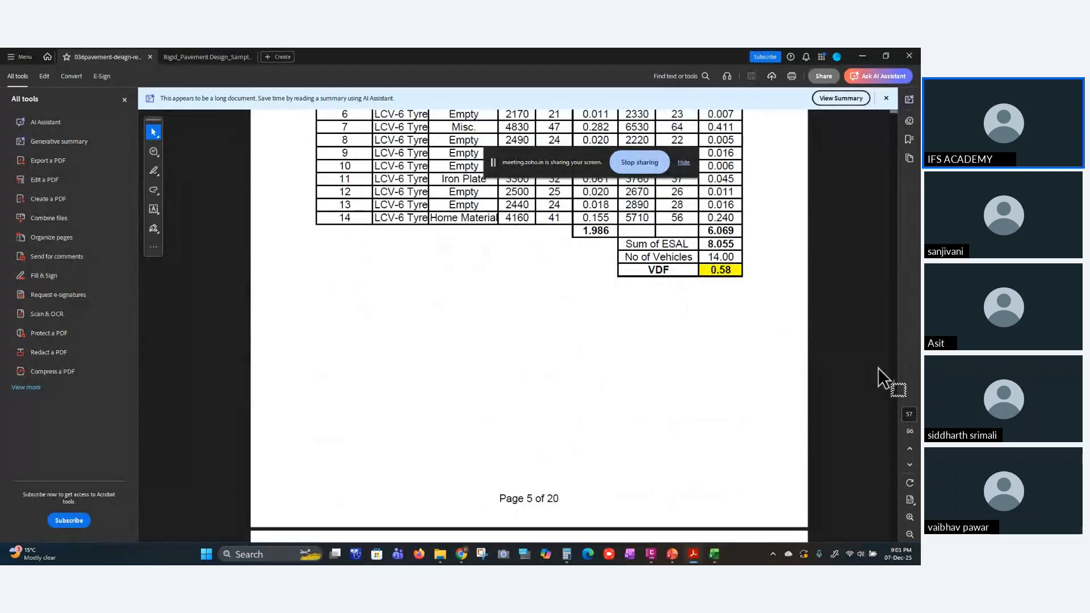
{"action": "left_click_drag", "start_coordinate": [894, 389], "coordinate": [897, 478]}
{"action": "scroll", "coordinate": [304, 348], "scroll_direction": "up", "scroll_amount": 5}
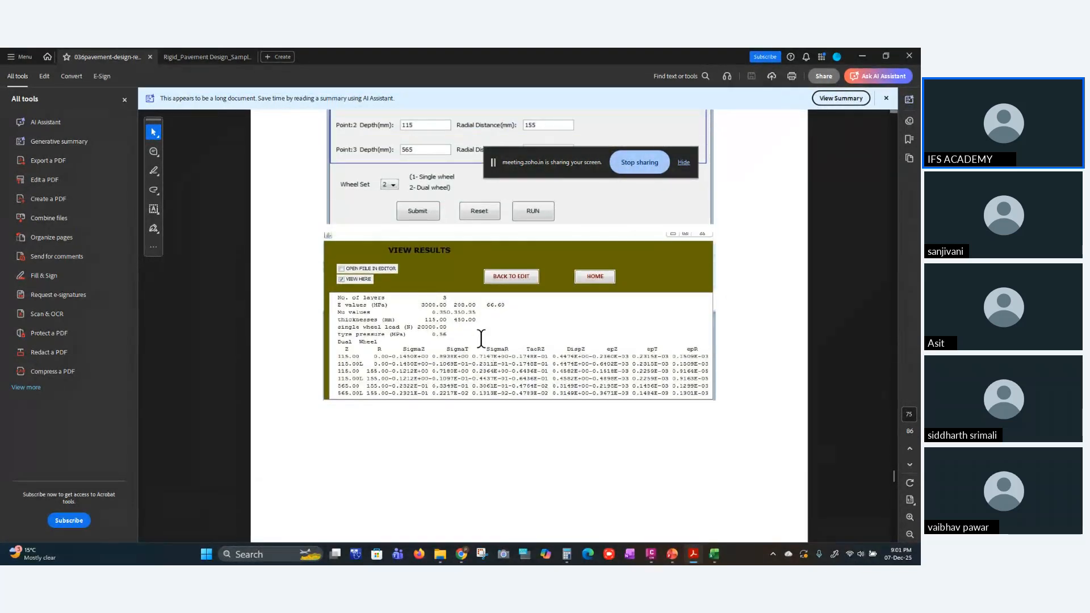
{"action": "scroll", "coordinate": [477, 342], "scroll_direction": "up", "scroll_amount": 3}
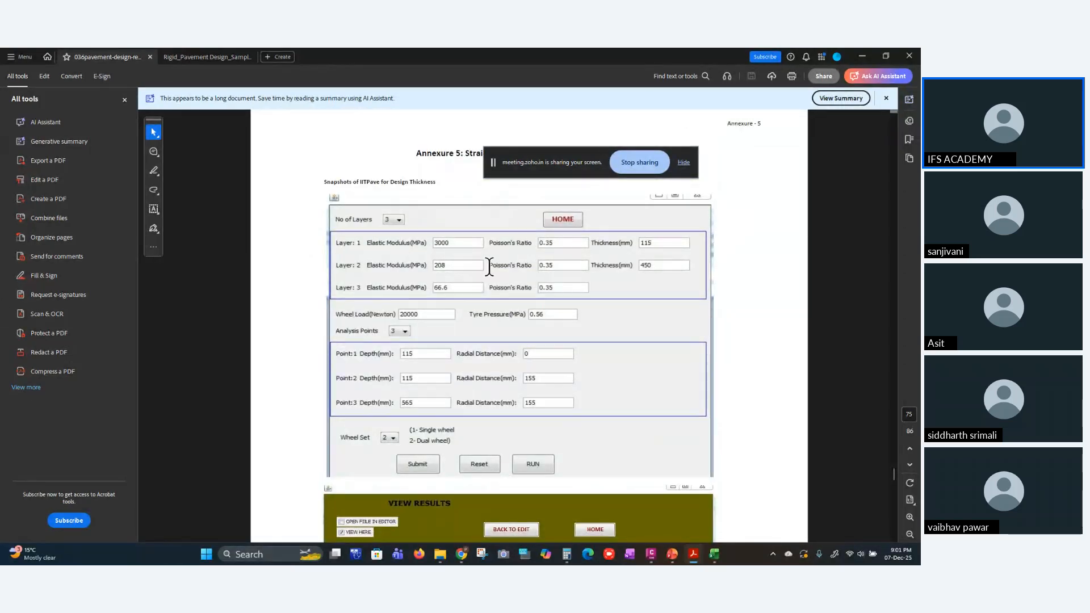
{"action": "scroll", "coordinate": [485, 265], "scroll_direction": "down", "scroll_amount": 1}
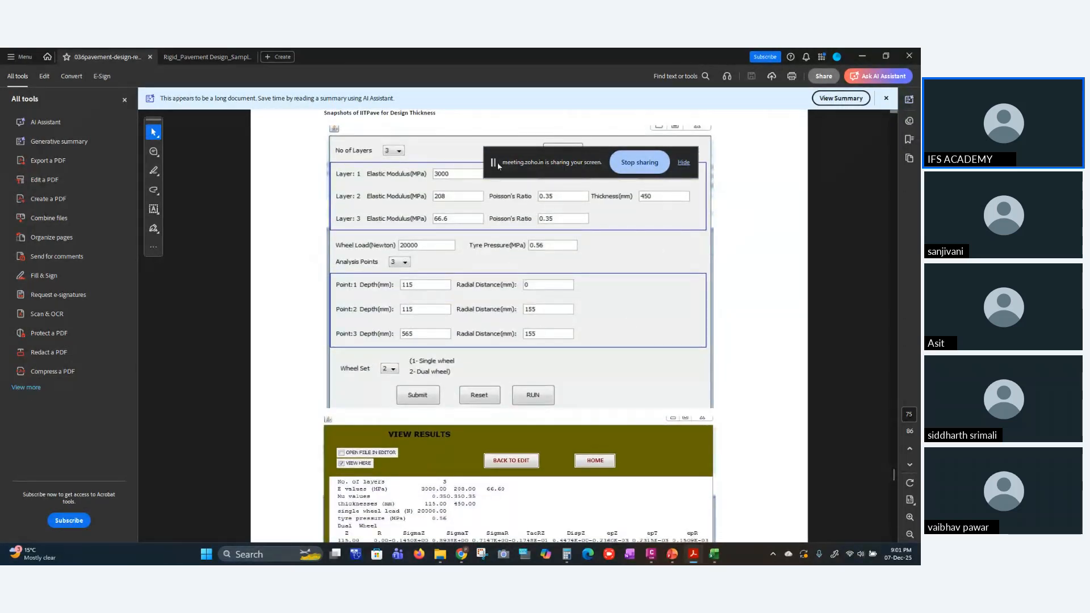
{"action": "scroll", "coordinate": [307, 346], "scroll_direction": "down", "scroll_amount": 2}
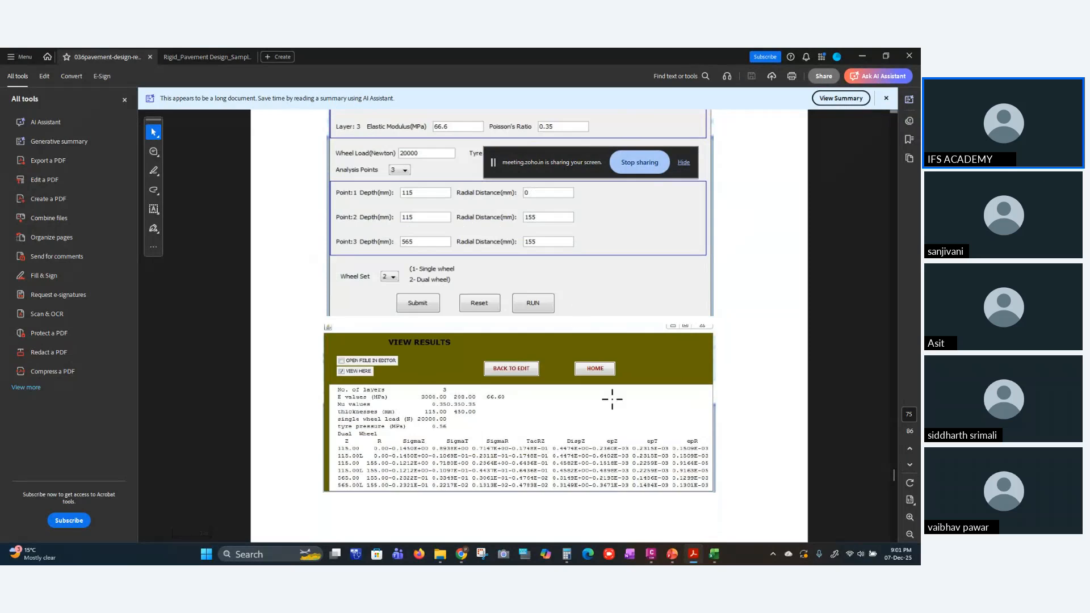
- Examine the Annexure 6 mechanistic design table and the layer modulus annexure, ending at the pavement layer chart in Figure 2.1
{"action": "scroll", "coordinate": [600, 428], "scroll_direction": "down", "scroll_amount": 9}
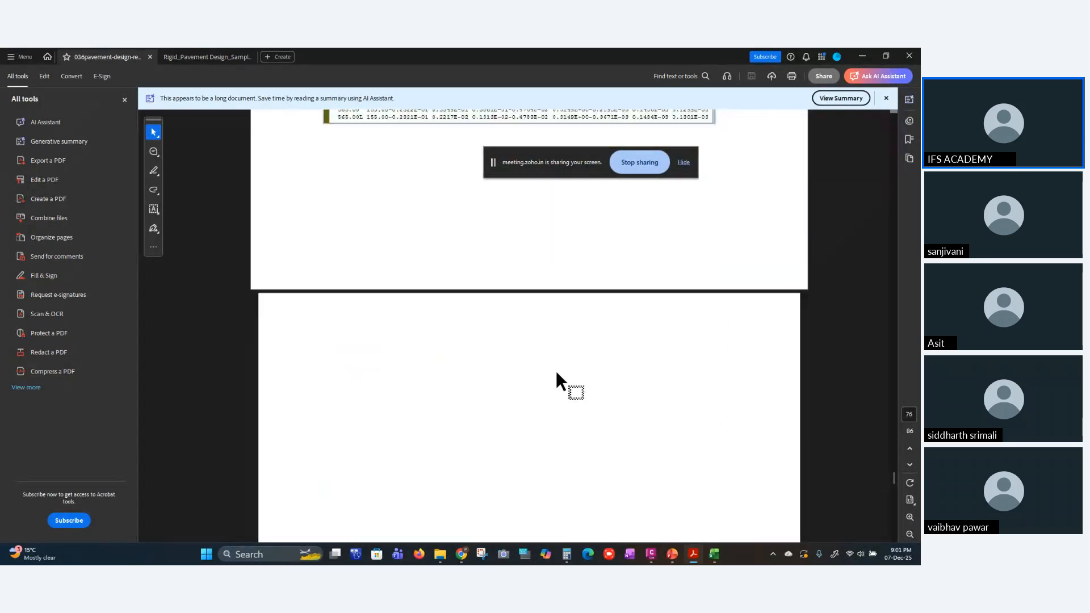
{"action": "scroll", "coordinate": [552, 394], "scroll_direction": "down", "scroll_amount": 7}
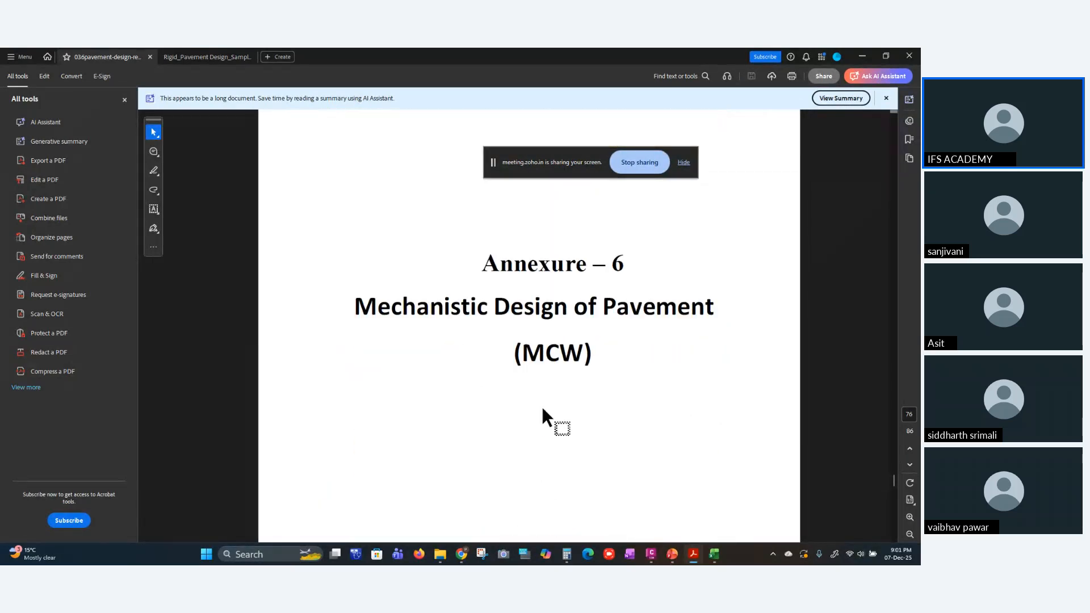
{"action": "scroll", "coordinate": [513, 421], "scroll_direction": "down", "scroll_amount": 8}
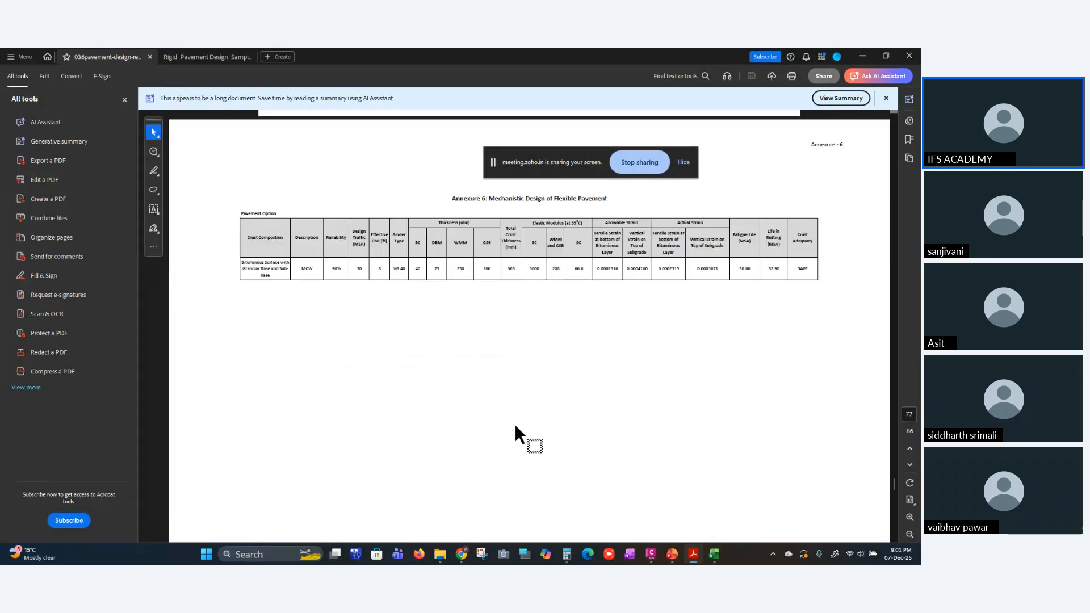
{"action": "scroll", "coordinate": [522, 431], "scroll_direction": "down", "scroll_amount": 3}
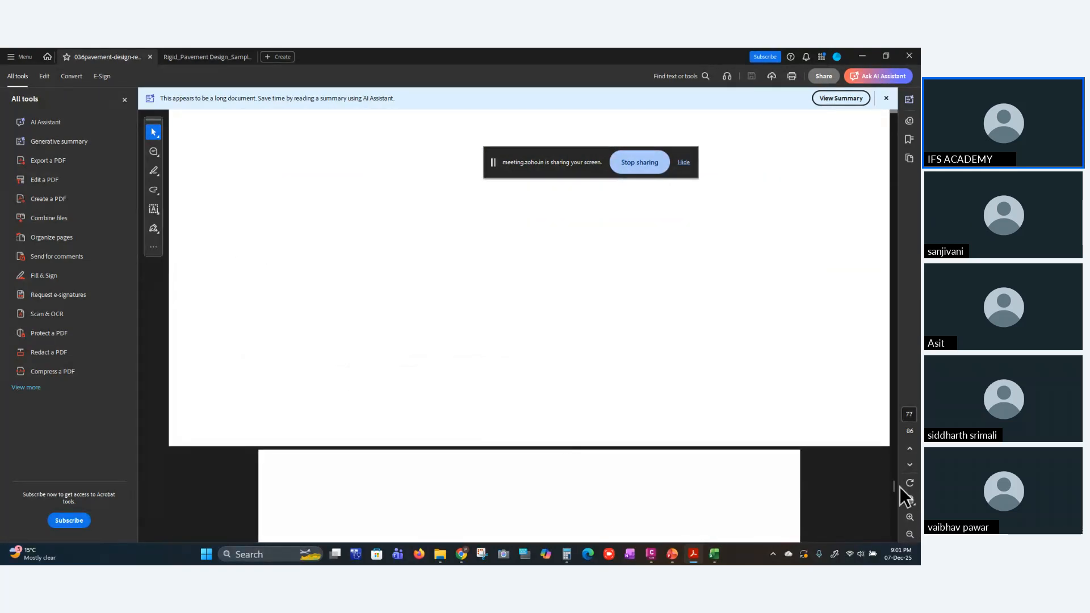
{"action": "left_click_drag", "start_coordinate": [896, 486], "coordinate": [897, 491]}
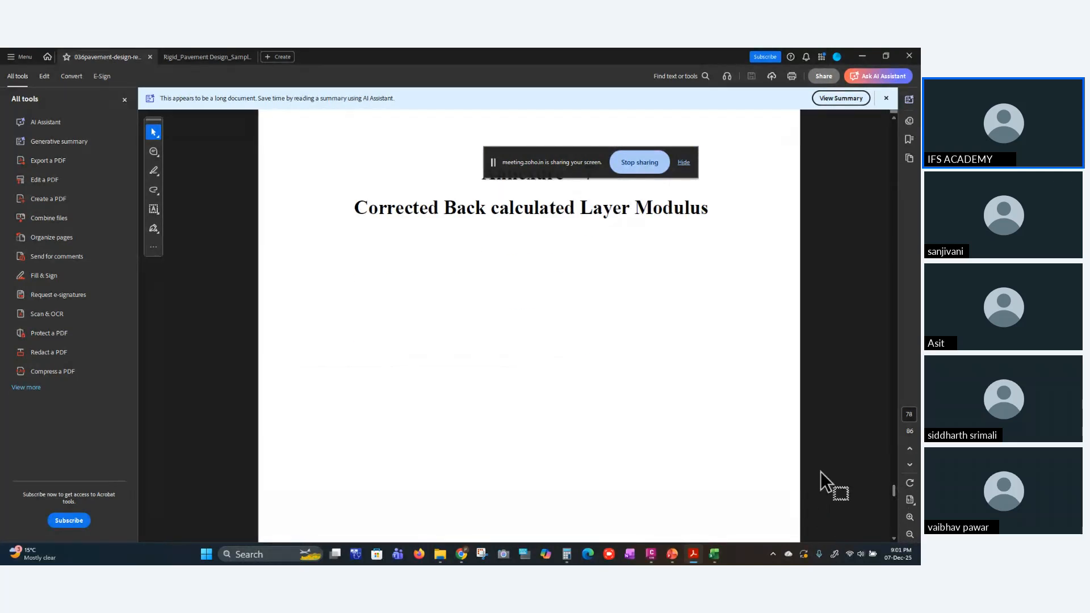
{"action": "left_click_drag", "start_coordinate": [892, 494], "coordinate": [885, 158]}
{"action": "scroll", "coordinate": [884, 159], "scroll_direction": "down", "scroll_amount": 15}
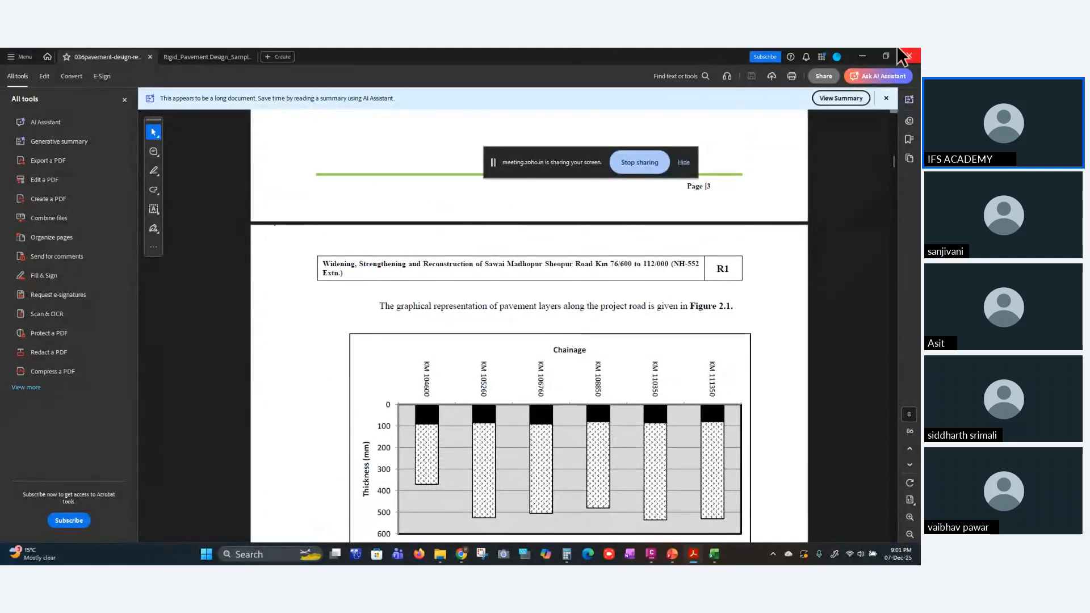
- Minimize the current report and open the 035 pavement design report at its table of contents
{"action": "left_click", "coordinate": [862, 56]}
{"action": "left_click", "coordinate": [440, 554]}
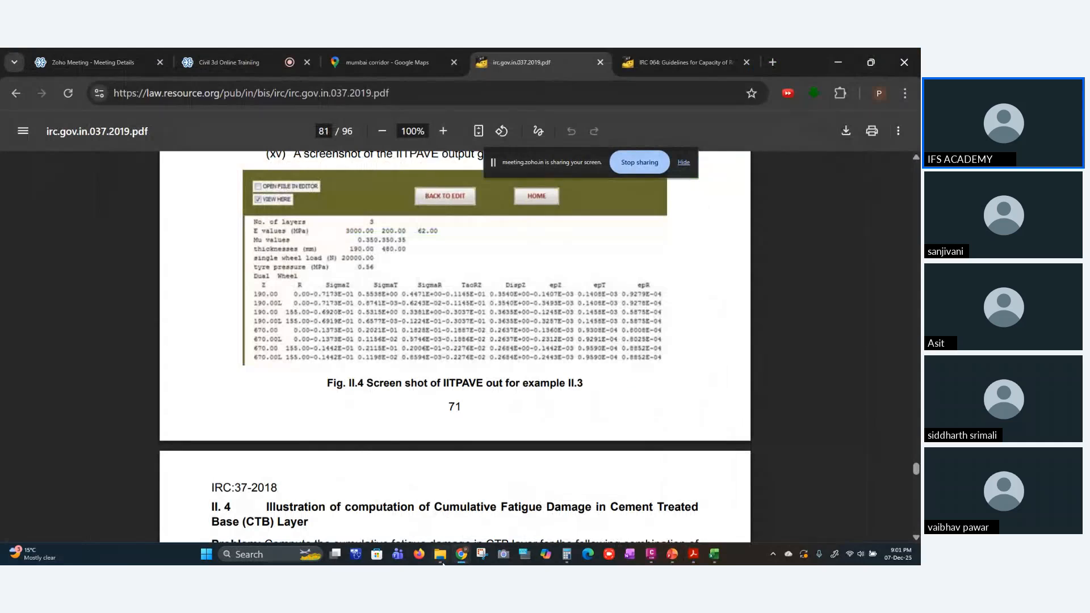
{"action": "left_click", "coordinate": [219, 222]}
{"action": "double_click", "coordinate": [219, 223]}
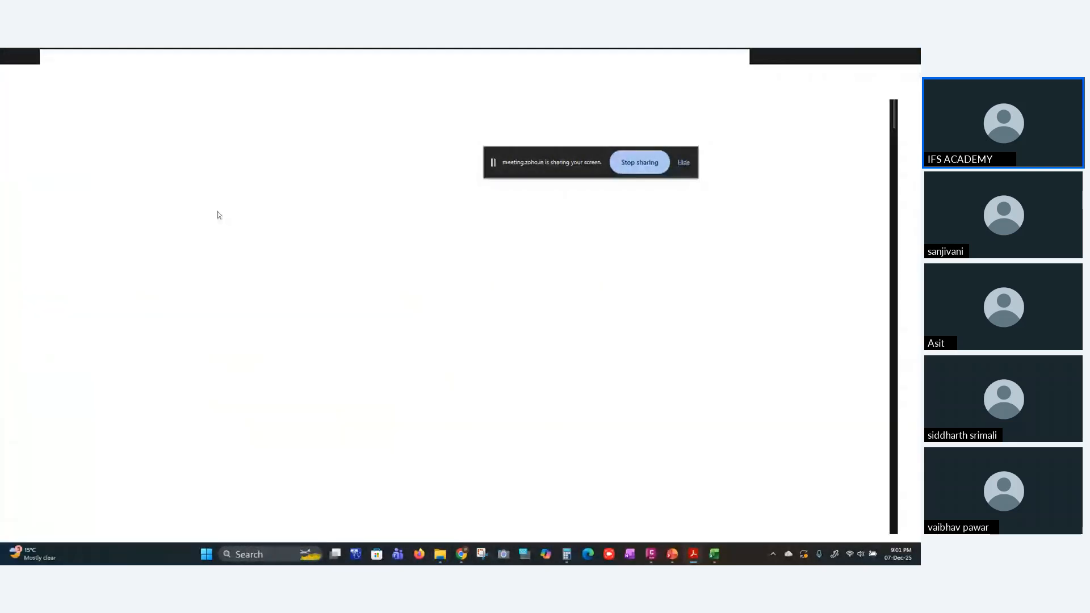
{"action": "scroll", "coordinate": [665, 375], "scroll_direction": "down", "scroll_amount": 10}
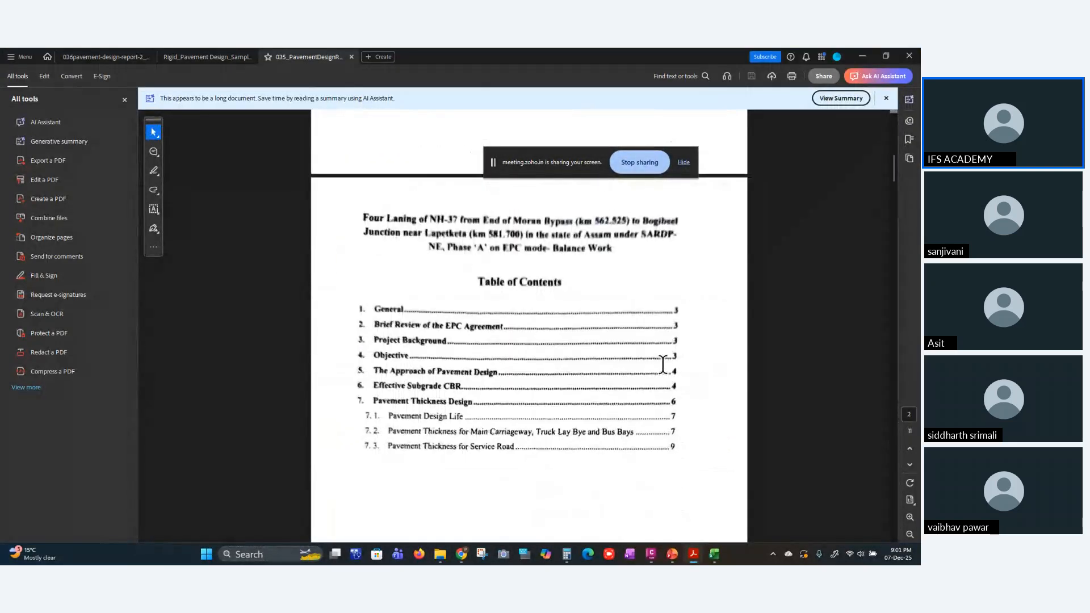
- Examine the subgrade CBR table and the pavement design life and design traffic in section 7.1
{"action": "left_click_drag", "start_coordinate": [893, 190], "coordinate": [894, 265]}
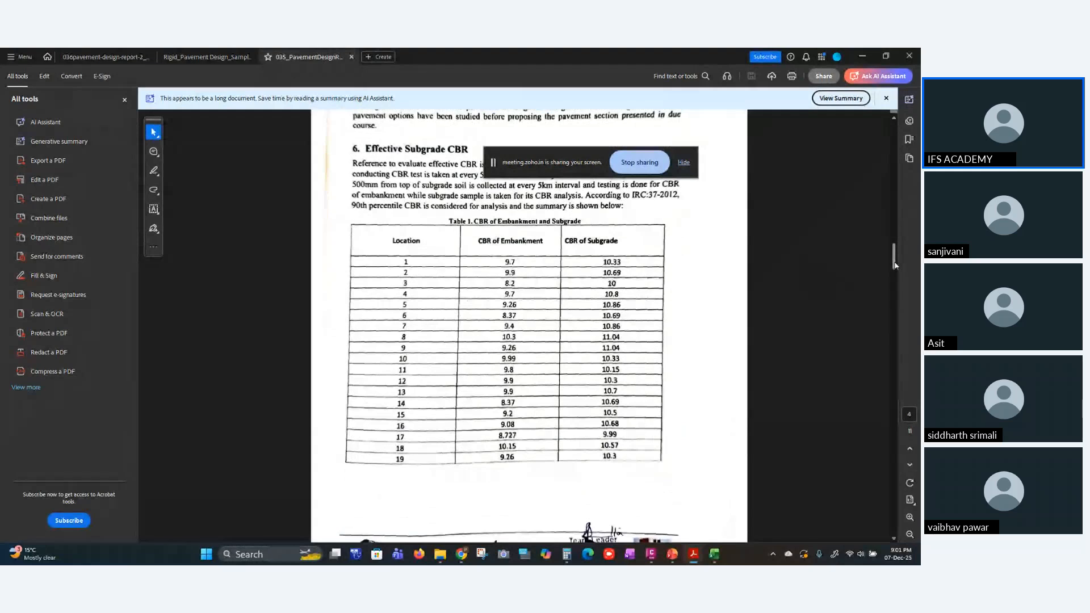
{"action": "left_click_drag", "start_coordinate": [894, 265], "coordinate": [910, 366]}
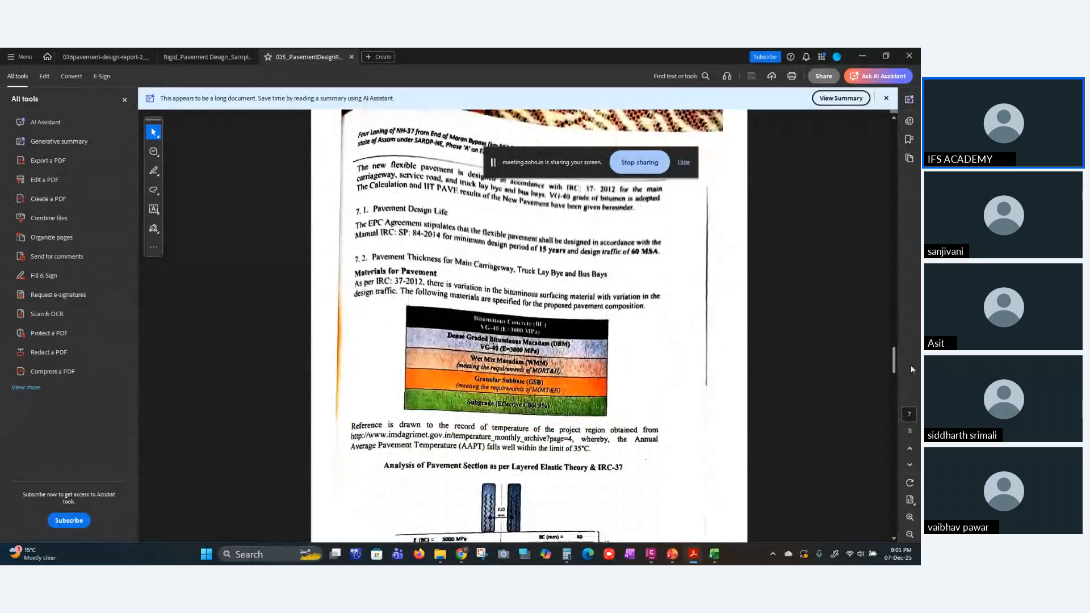
{"action": "scroll", "coordinate": [672, 356], "scroll_direction": "down", "scroll_amount": 2}
{"action": "scroll", "coordinate": [671, 356], "scroll_direction": "up", "scroll_amount": 2}
{"action": "left_click_drag", "start_coordinate": [632, 253], "coordinate": [662, 256]}
{"action": "left_click", "coordinate": [516, 225]}
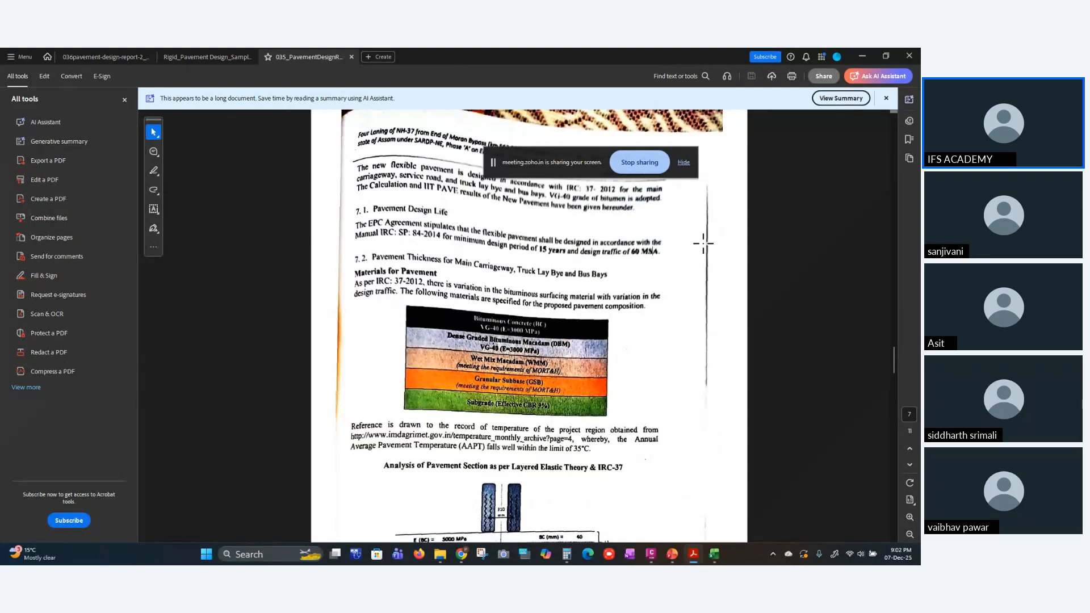
- Review the fatigue and rutting checks, IITPAVE output, and recommended compositions for the main carriageway and service road
{"action": "scroll", "coordinate": [660, 273], "scroll_direction": "down", "scroll_amount": 15}
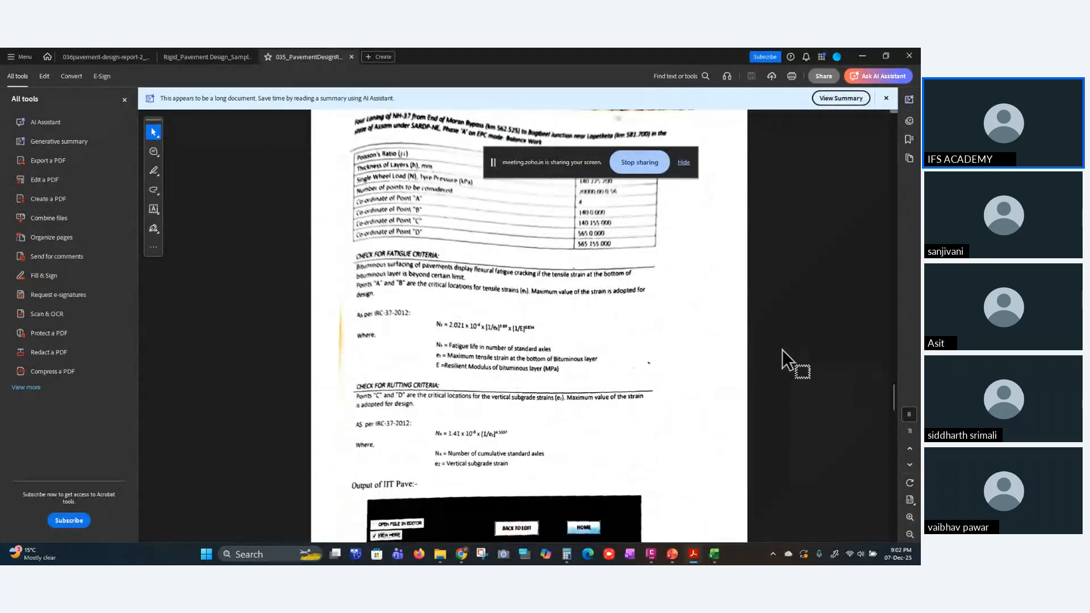
{"action": "scroll", "coordinate": [473, 355], "scroll_direction": "down", "scroll_amount": 15}
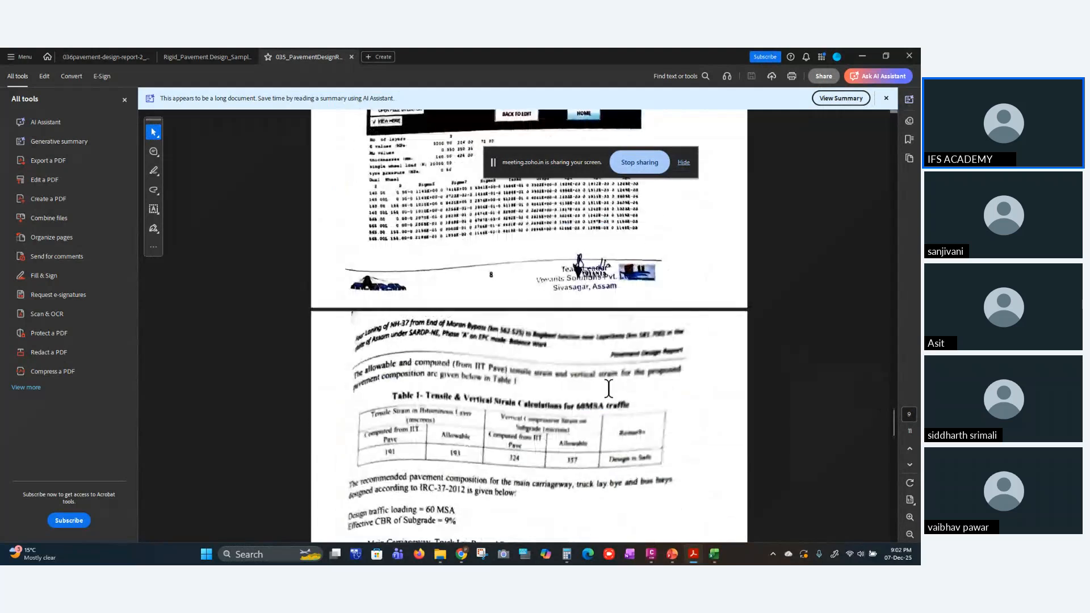
{"action": "scroll", "coordinate": [634, 414], "scroll_direction": "down", "scroll_amount": 5}
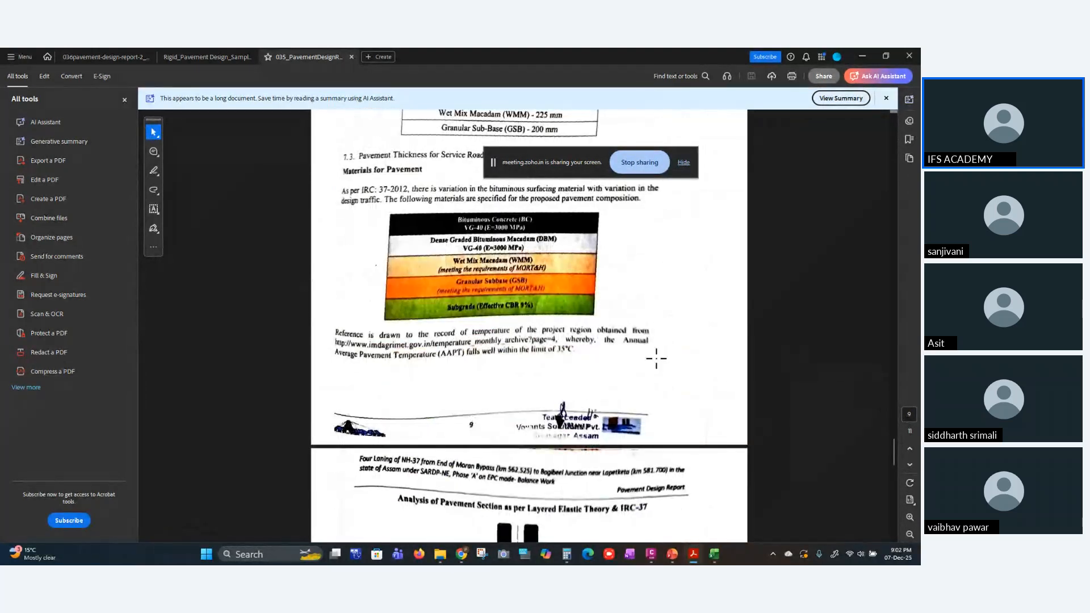
{"action": "scroll", "coordinate": [634, 414], "scroll_direction": "down", "scroll_amount": 12}
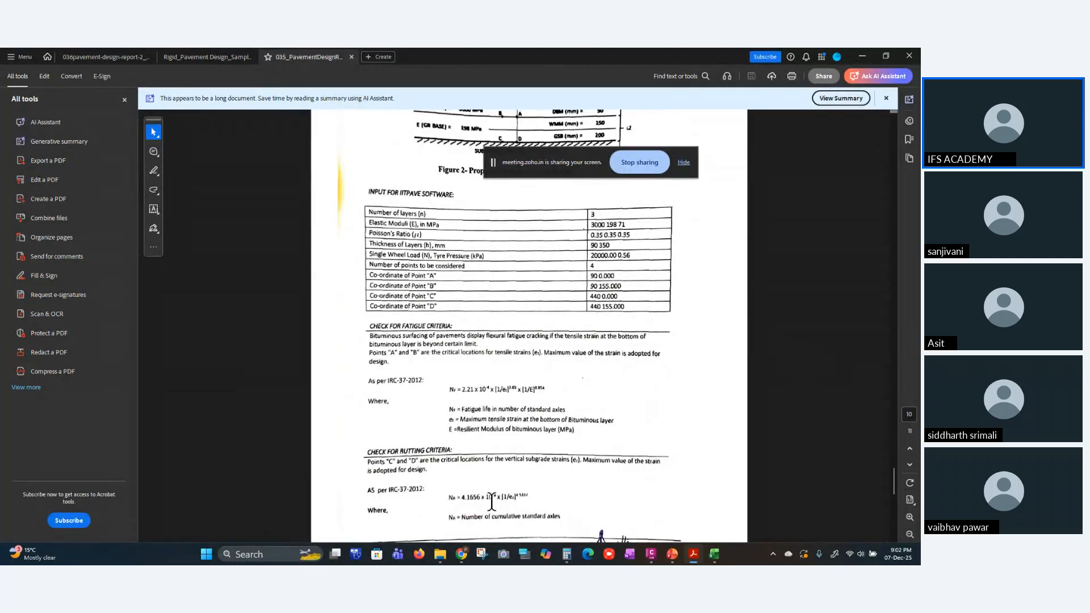
- Switch to the Zoho meeting's sharing window and end the screen share
{"action": "mouse_move", "coordinate": [461, 554]}
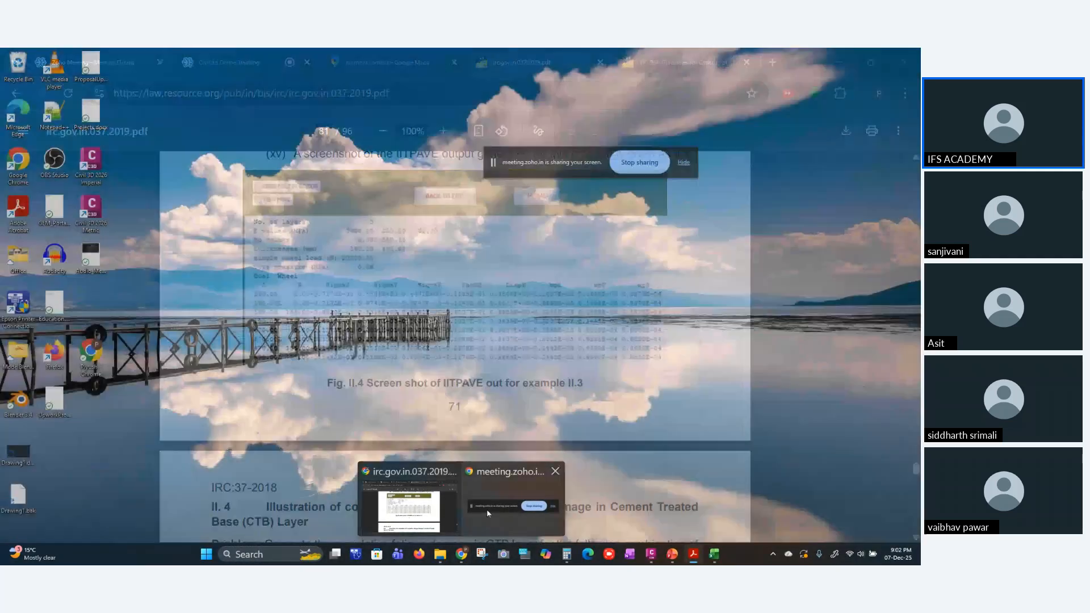
{"action": "left_click", "coordinate": [483, 491]}
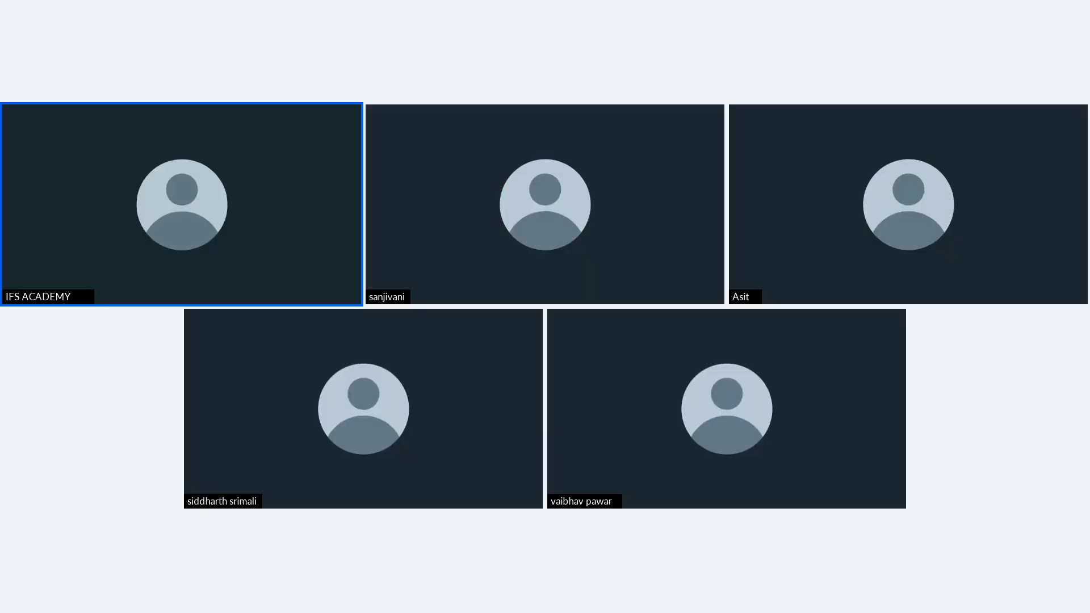